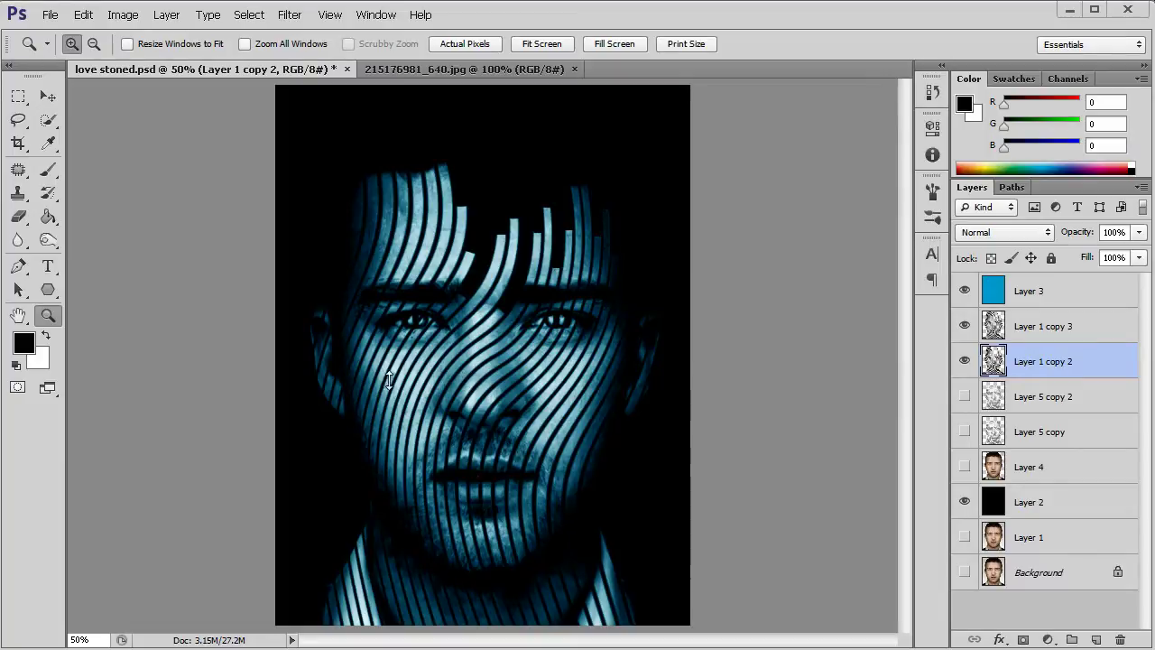
Step: Compare the blue striped-face reference image 215176981_640.jpg with the striped portrait in love stoned.psd
{"action": "left_click", "coordinate": [419, 72]}
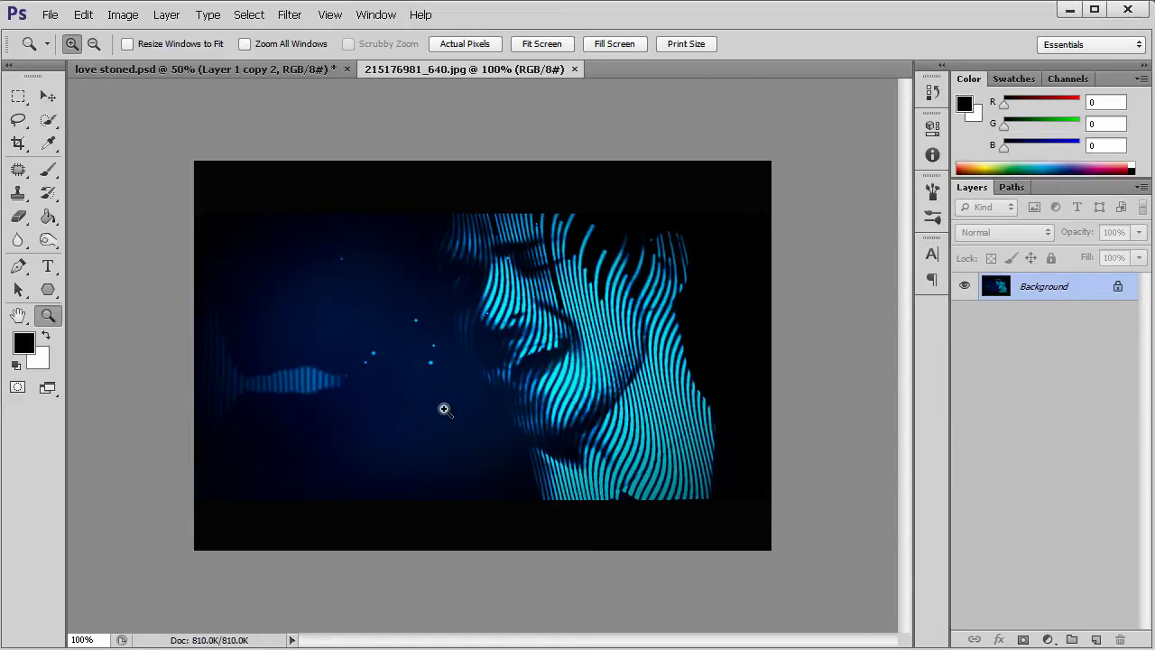
{"action": "left_click", "coordinate": [591, 365]}
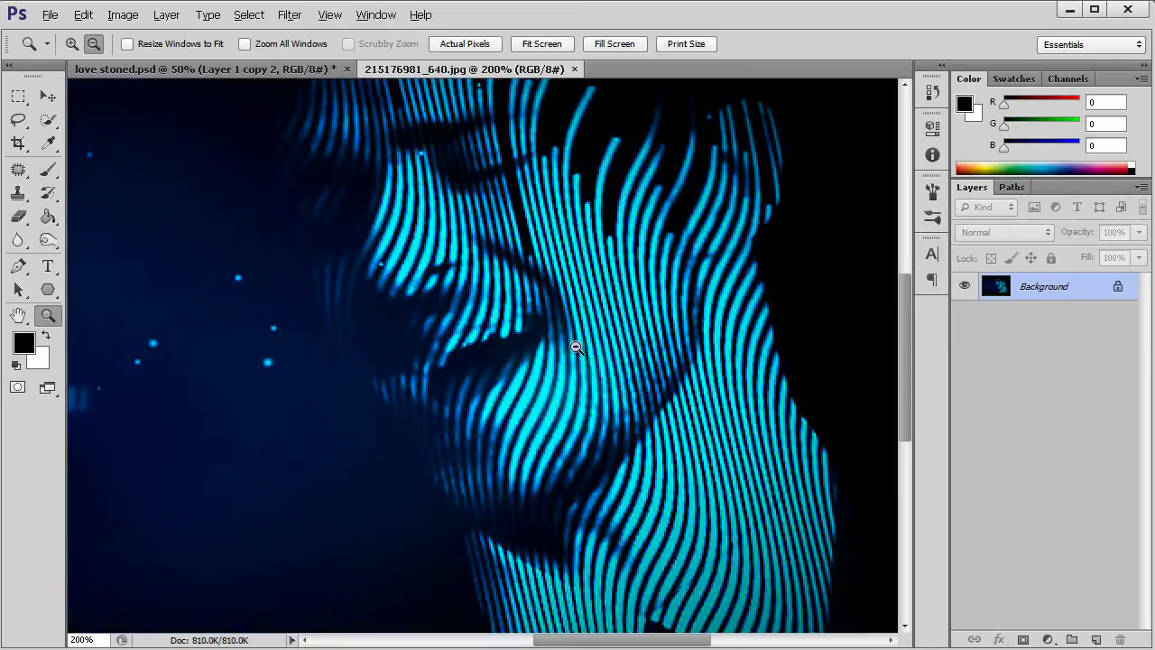
{"action": "left_click", "coordinate": [576, 347], "text": "alt"}
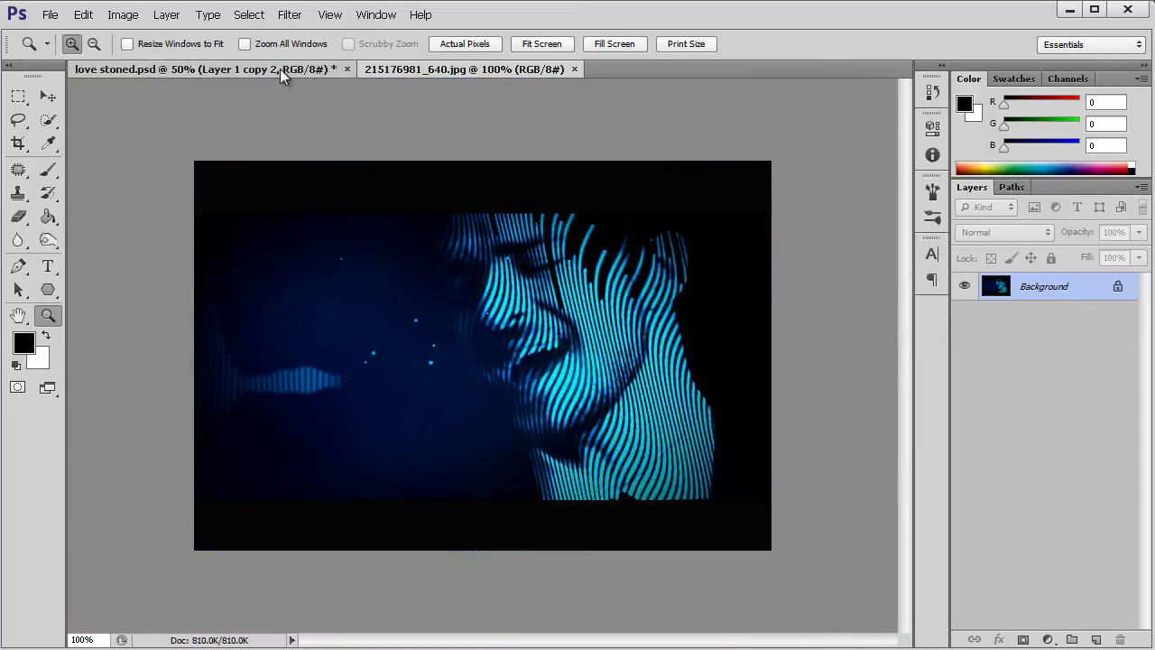
{"action": "left_click", "coordinate": [280, 69]}
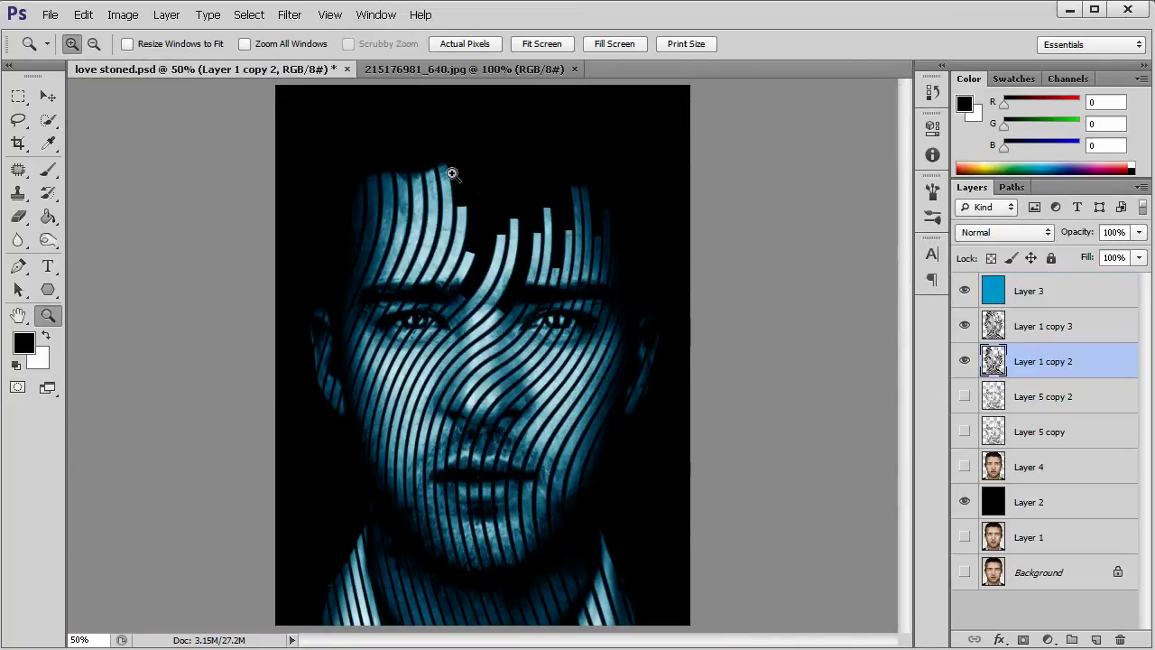
{"action": "left_click", "coordinate": [479, 74]}
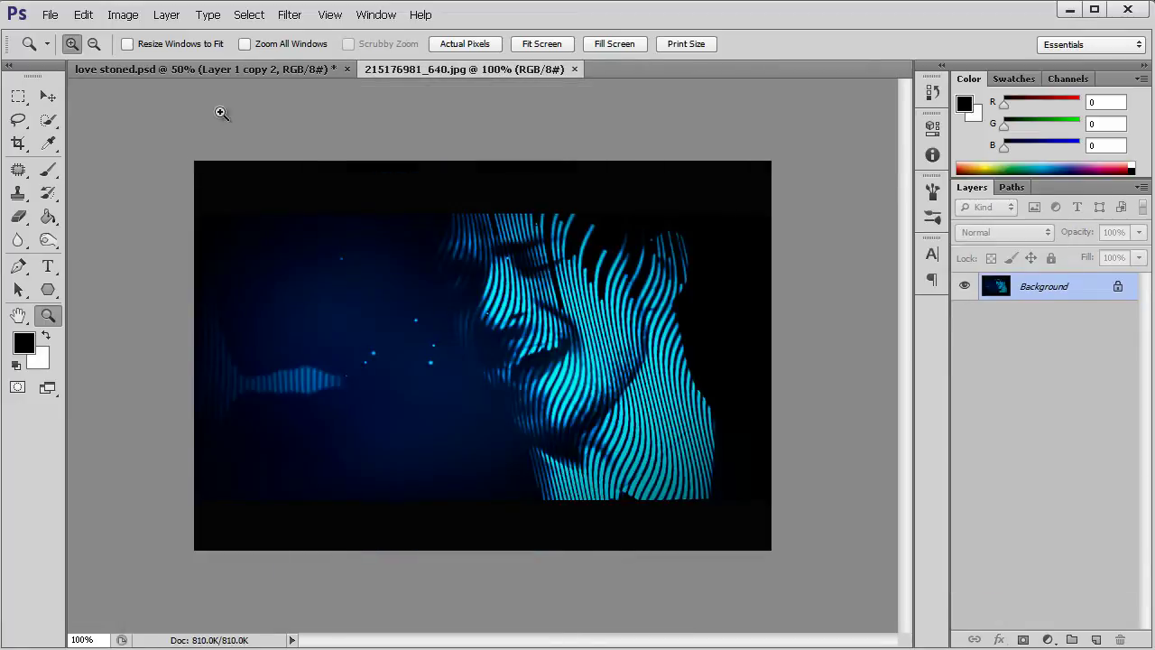
{"action": "left_click", "coordinate": [258, 72]}
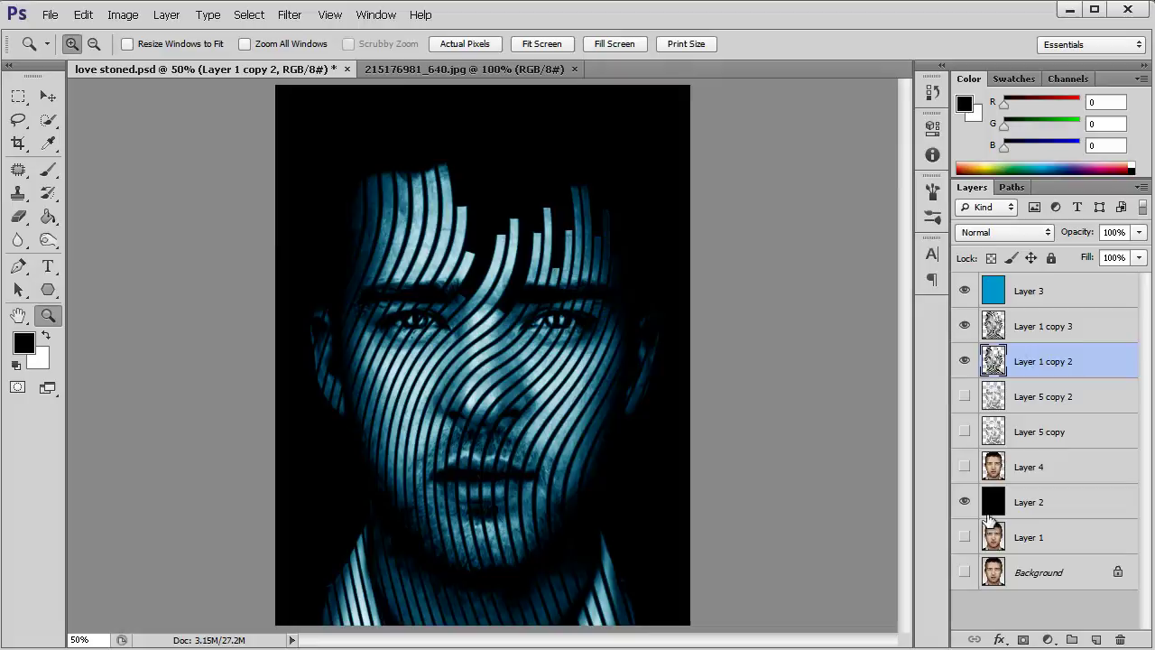
Step: Move the black Layer 2 directly beneath Layer 1 copy 2 and review the layers stacked above it
{"action": "left_click_drag", "start_coordinate": [995, 505], "coordinate": [1011, 401]}
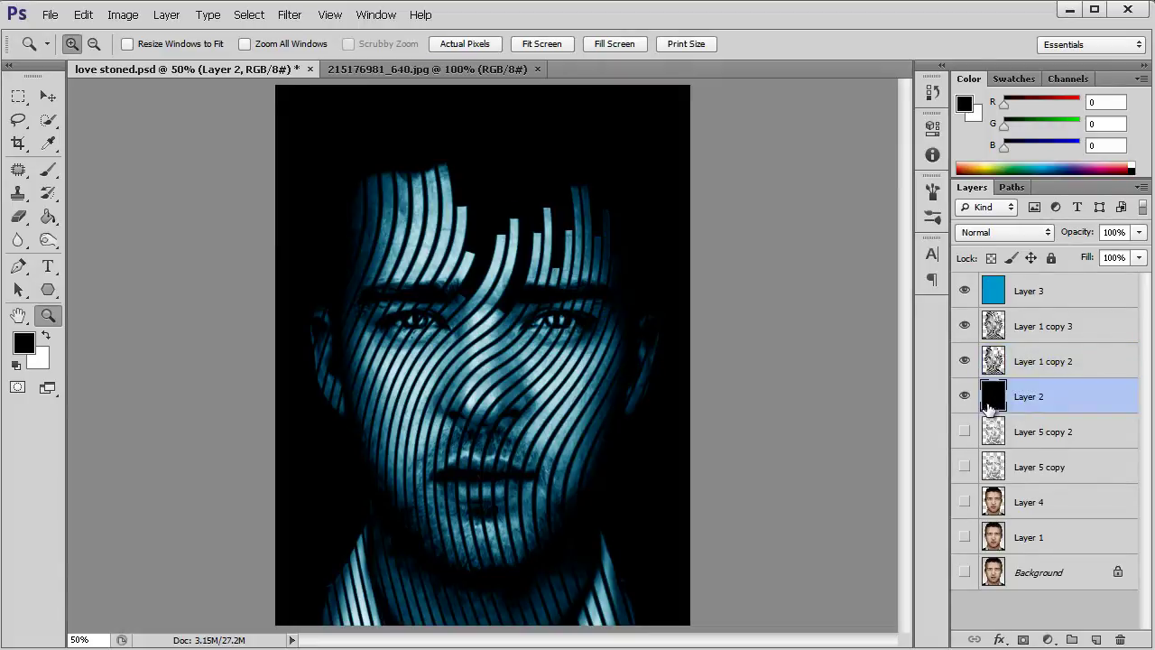
{"action": "left_click", "coordinate": [1024, 362]}
{"action": "left_click", "coordinate": [1030, 330]}
{"action": "left_click", "coordinate": [1027, 301]}
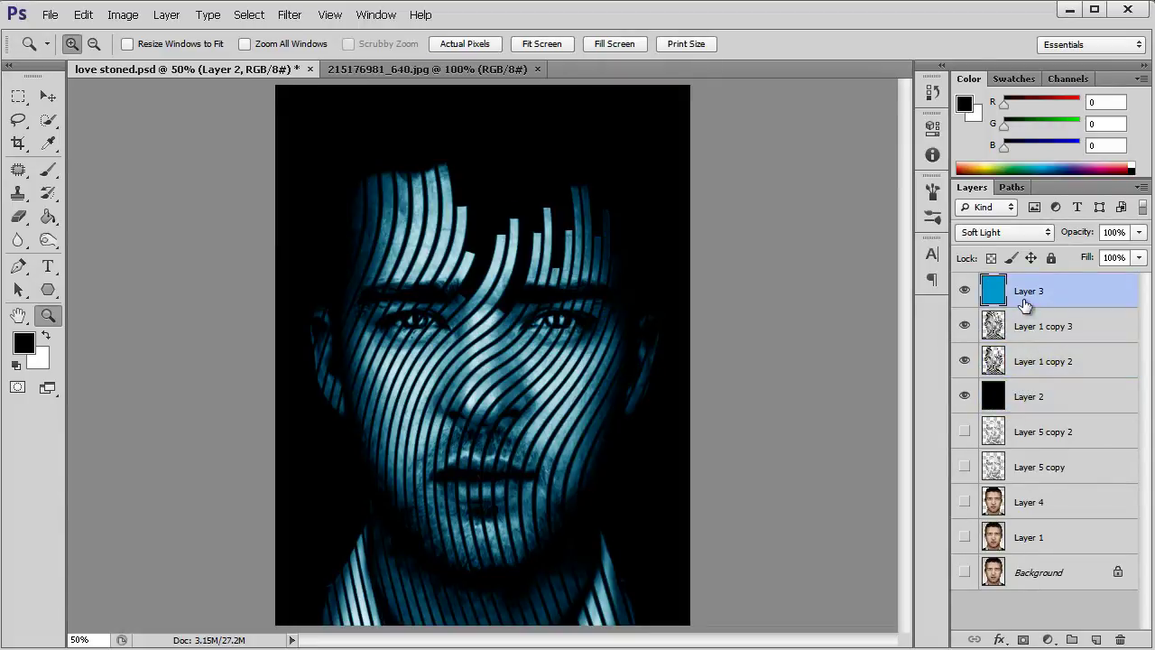
{"action": "left_click", "coordinate": [1025, 330]}
{"action": "left_click", "coordinate": [1024, 363]}
{"action": "left_click", "coordinate": [1026, 398]}
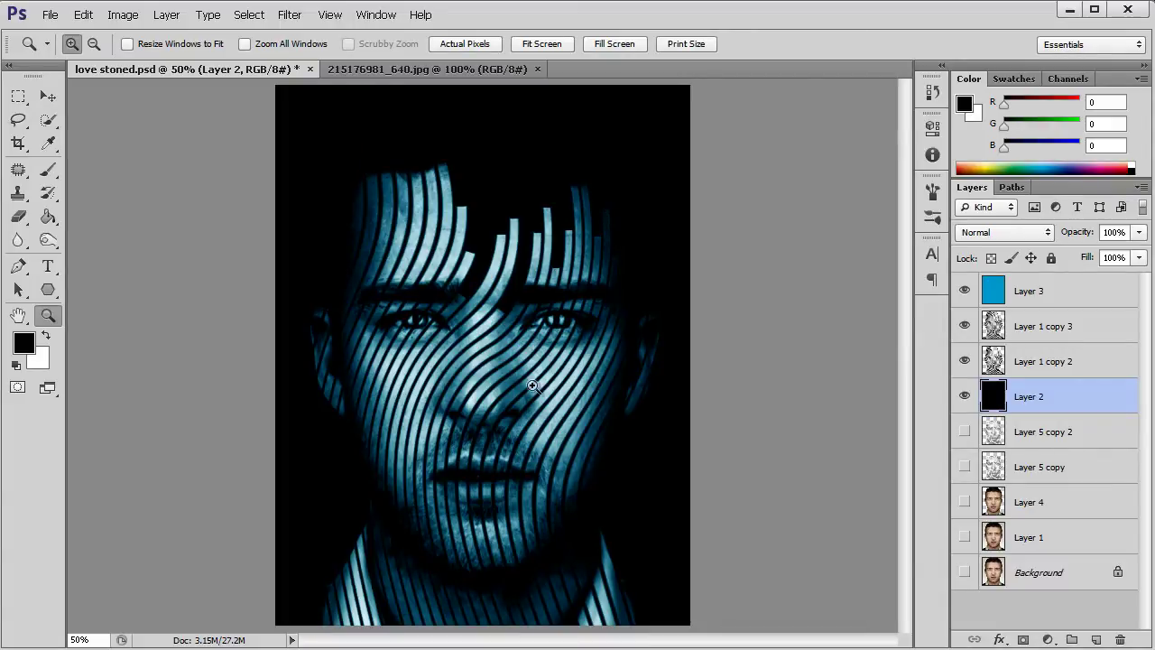
Step: Start opening a file and browse to the PhotoRemake folder on the Desktop
{"action": "left_click", "coordinate": [50, 14]}
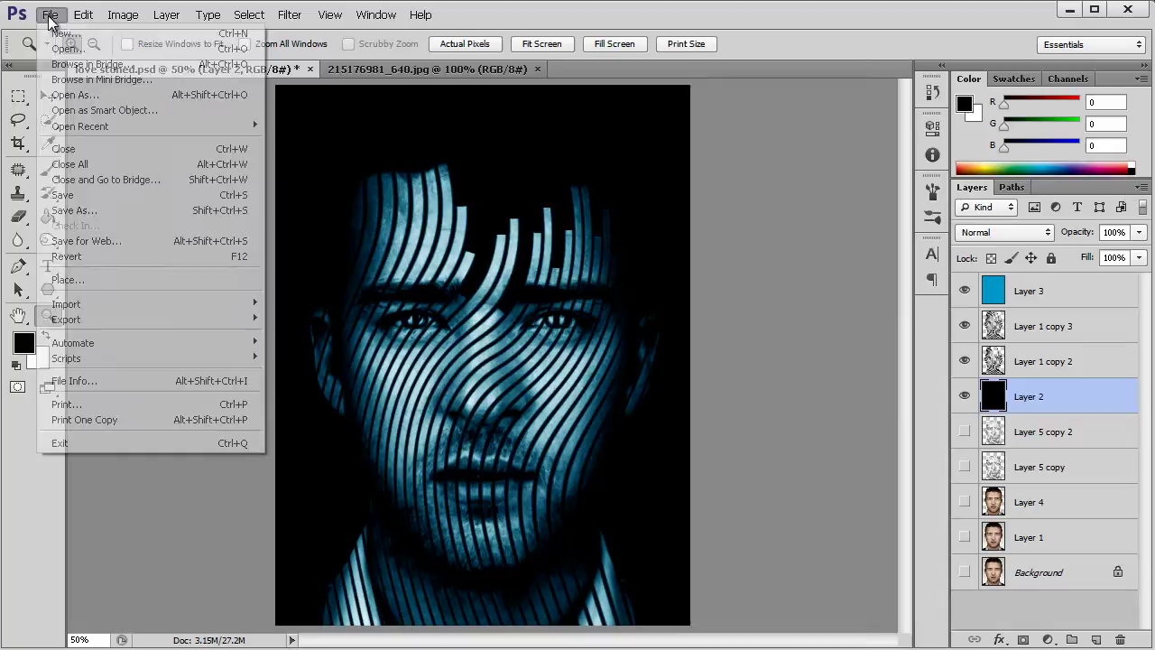
{"action": "left_click", "coordinate": [84, 51]}
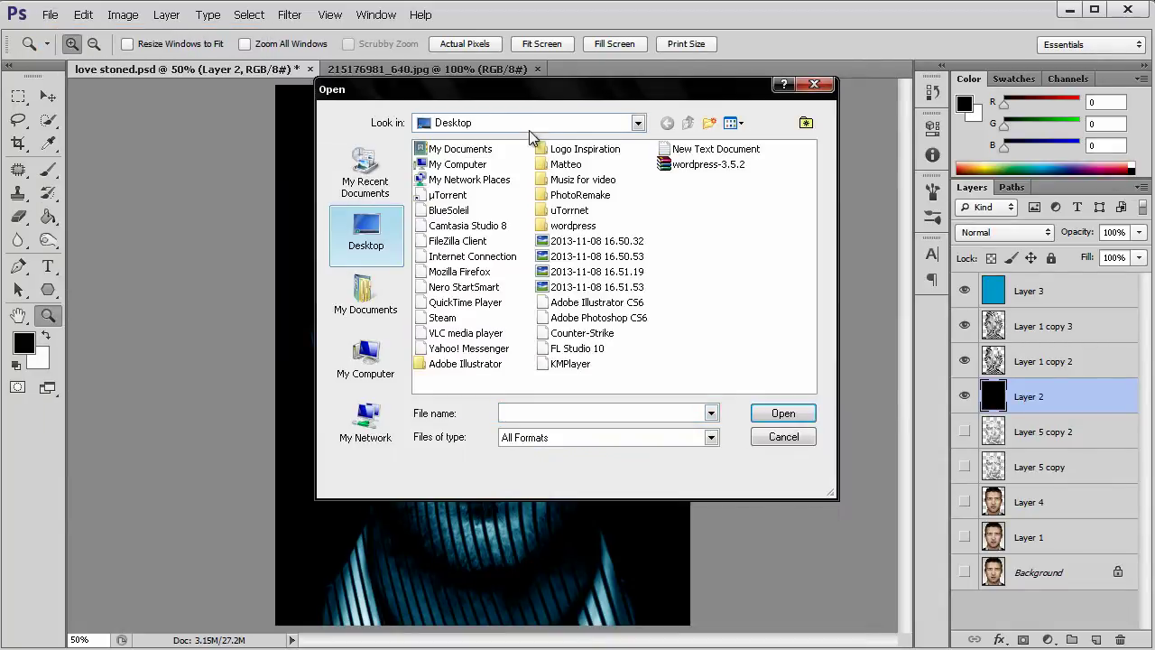
{"action": "left_click_drag", "start_coordinate": [448, 114], "coordinate": [376, 138]}
{"action": "double_click", "coordinate": [470, 226]}
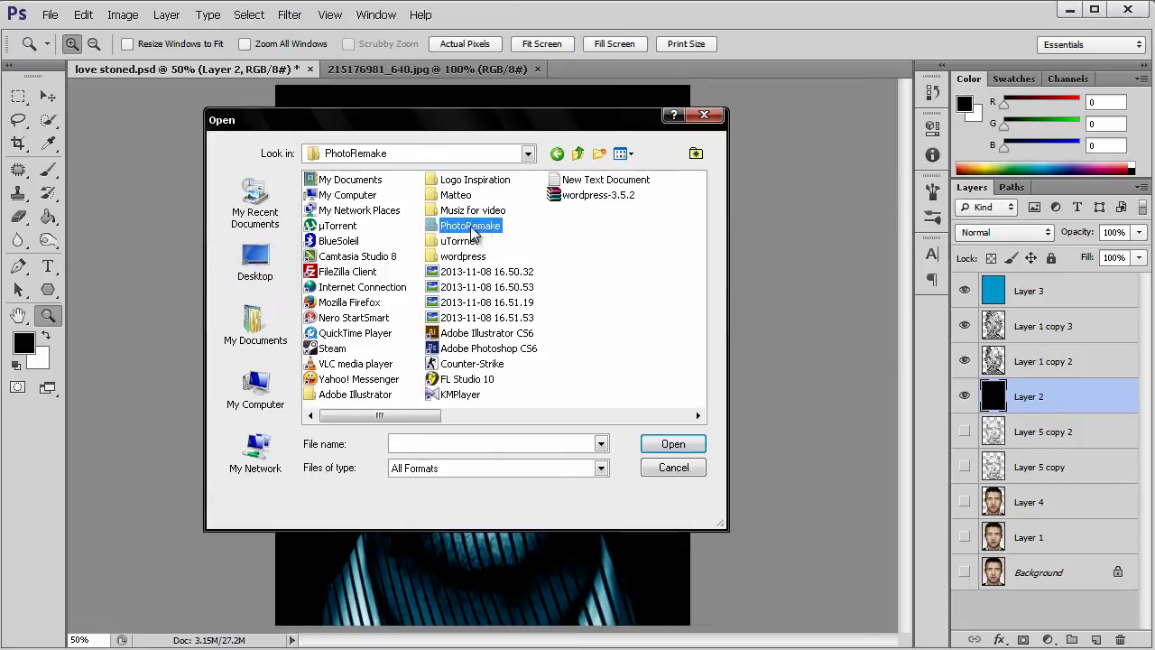
{"action": "left_click_drag", "start_coordinate": [433, 410], "coordinate": [667, 415]}
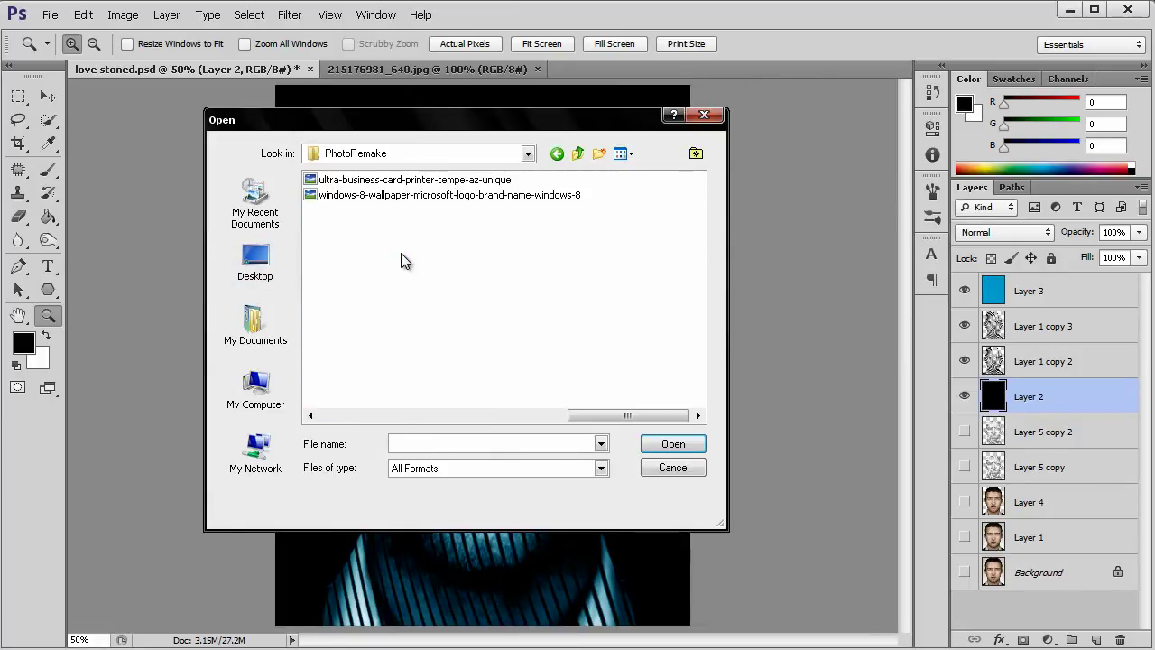
Step: Look through the file list of the PhotoRemake folder for the source portrait
{"action": "right_click", "coordinate": [402, 263]}
{"action": "mouse_move", "coordinate": [437, 299]}
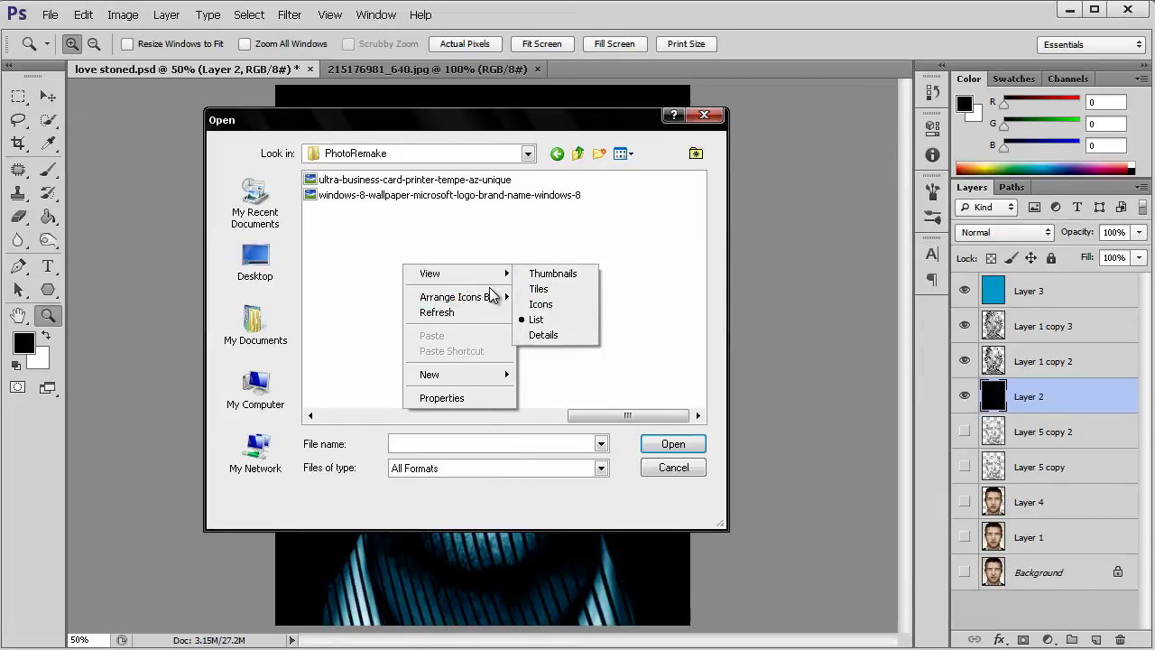
{"action": "left_click", "coordinate": [549, 344]}
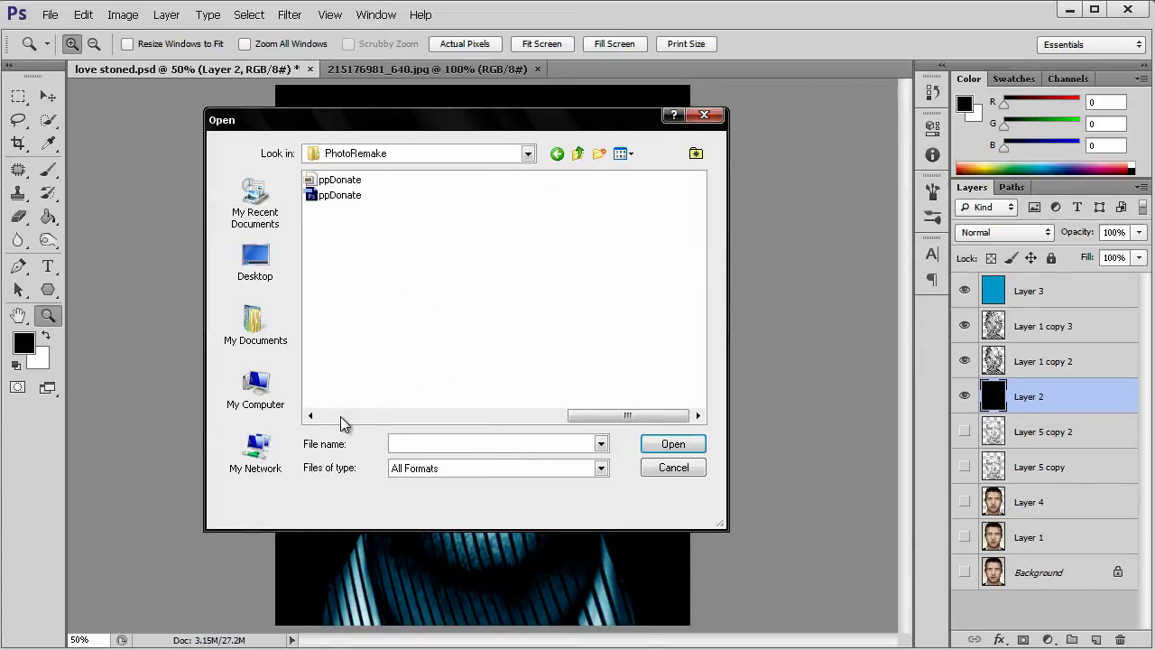
{"action": "left_click", "coordinate": [312, 415]}
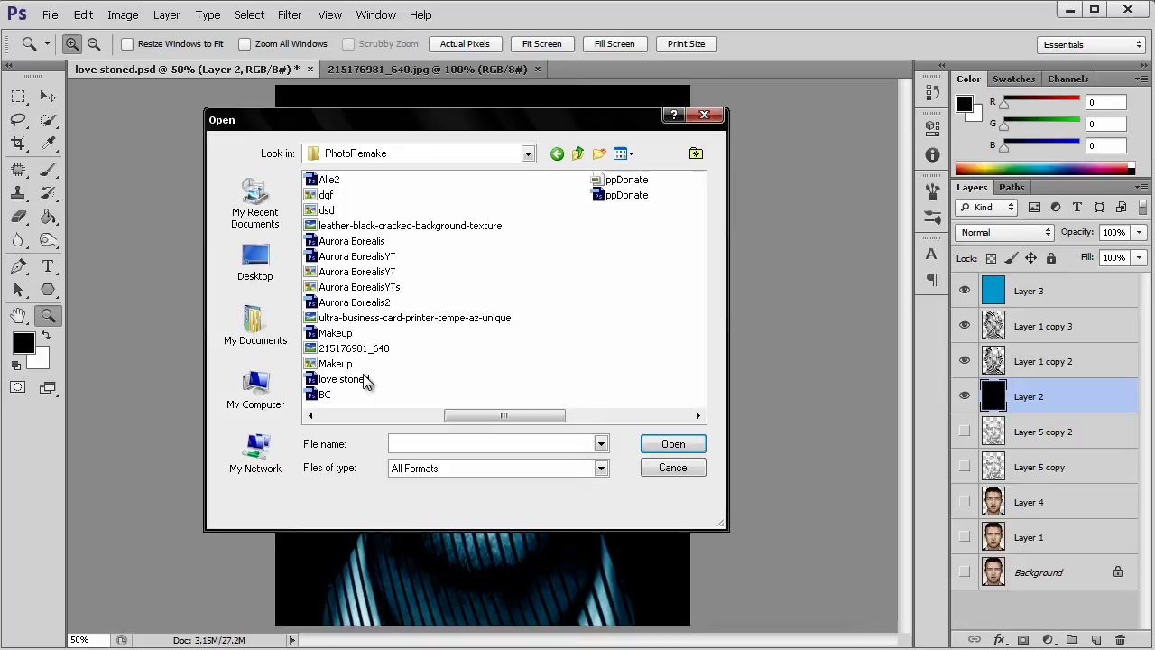
{"action": "left_click", "coordinate": [373, 304]}
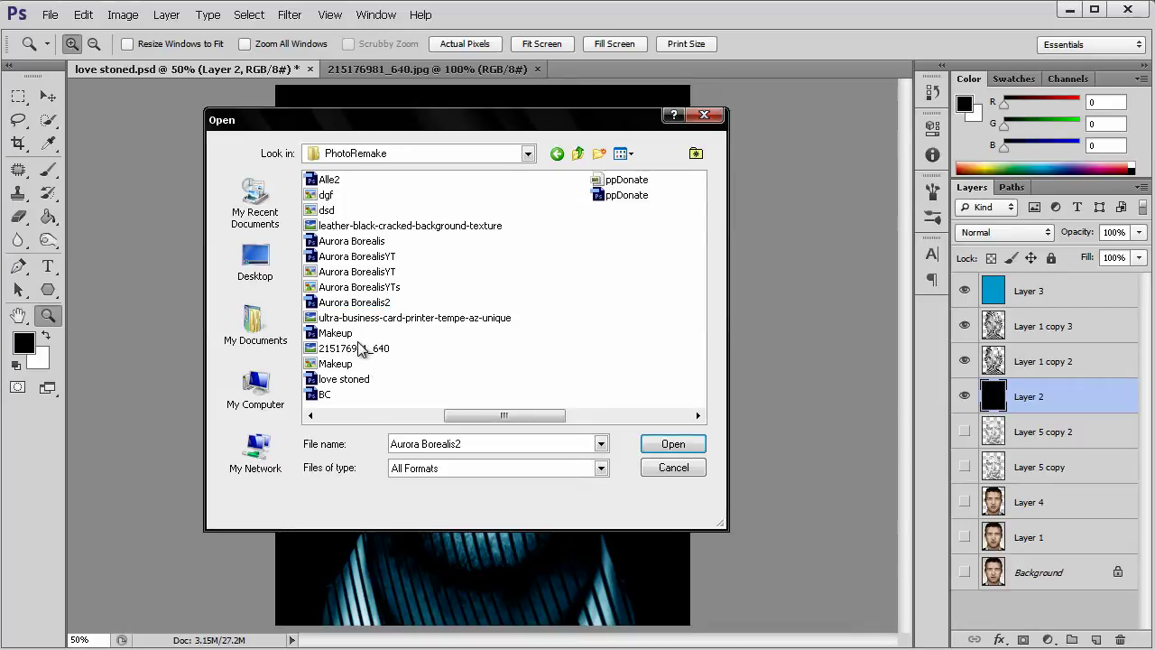
{"action": "left_click", "coordinate": [362, 350]}
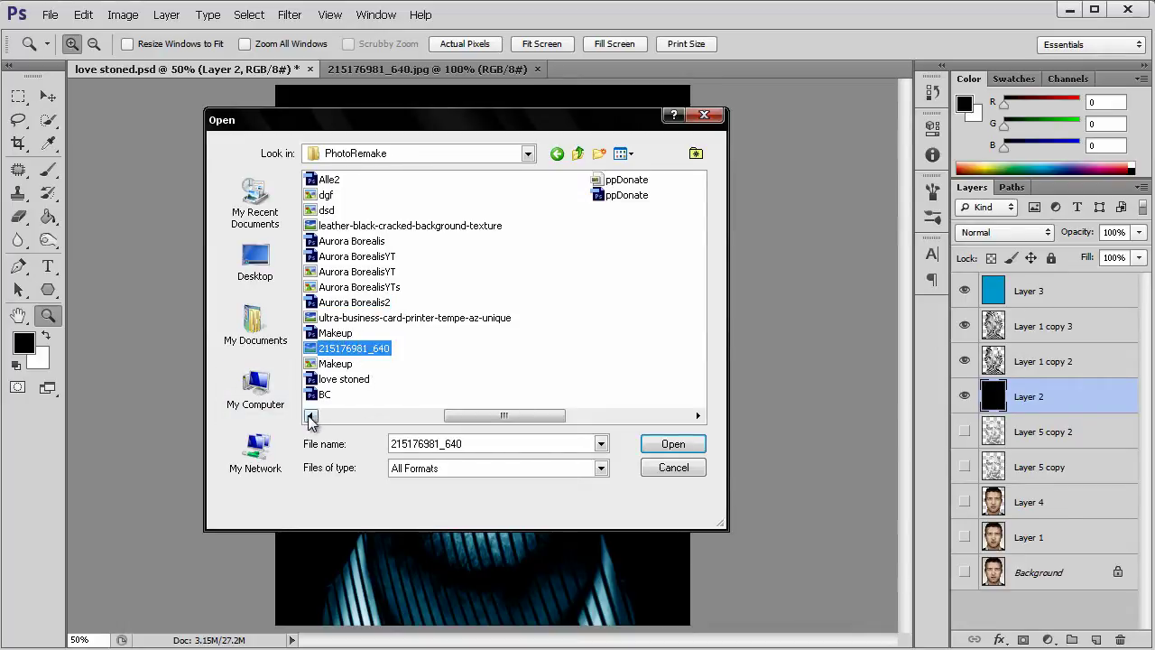
{"action": "left_click", "coordinate": [698, 417]}
{"action": "left_click", "coordinate": [357, 415]}
Step: Show the folder's files as thumbnails and open the portrait photo celeb-photos-19
{"action": "right_click", "coordinate": [558, 285]}
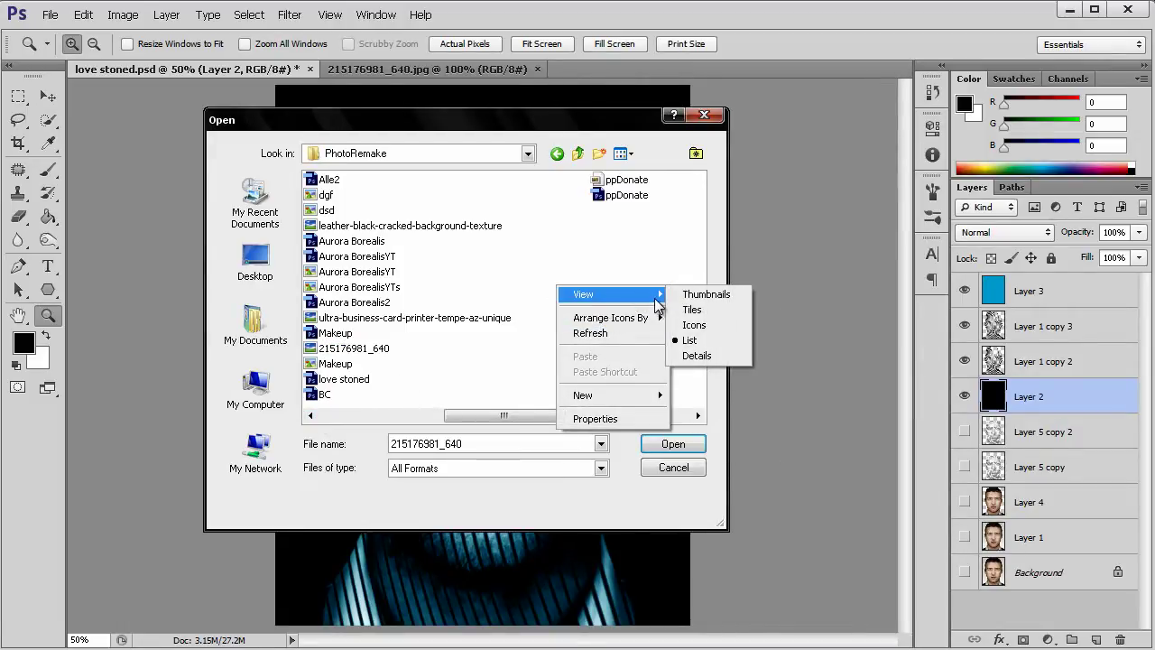
{"action": "left_click", "coordinate": [703, 294]}
{"action": "left_click_drag", "start_coordinate": [697, 230], "coordinate": [707, 188]}
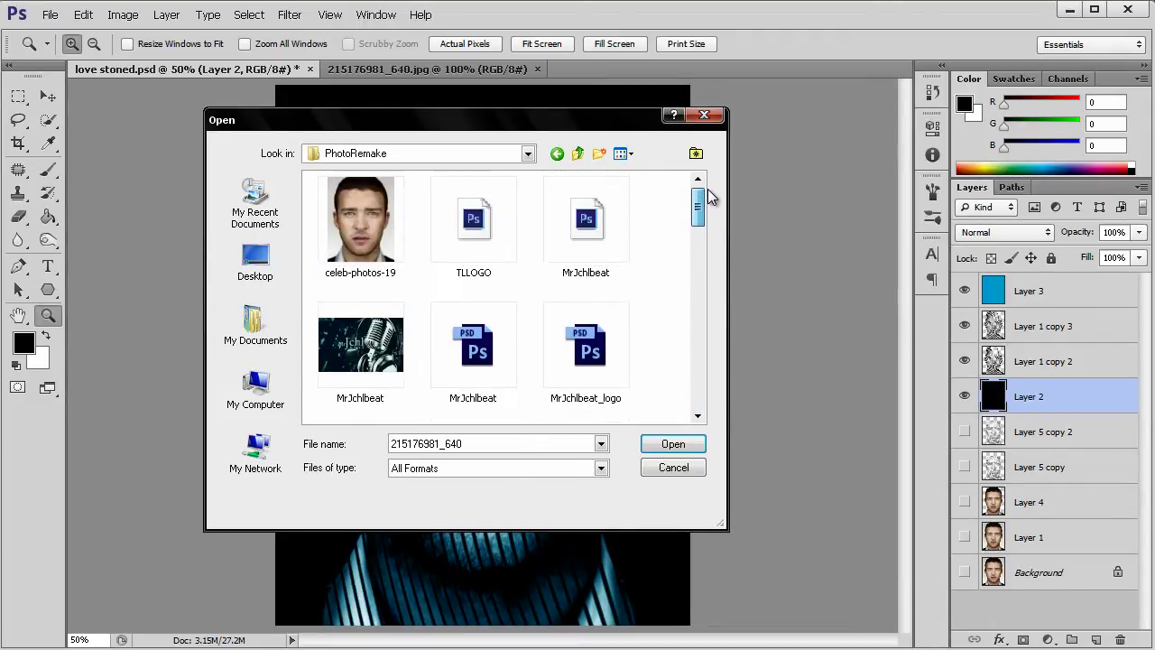
{"action": "left_click", "coordinate": [370, 210]}
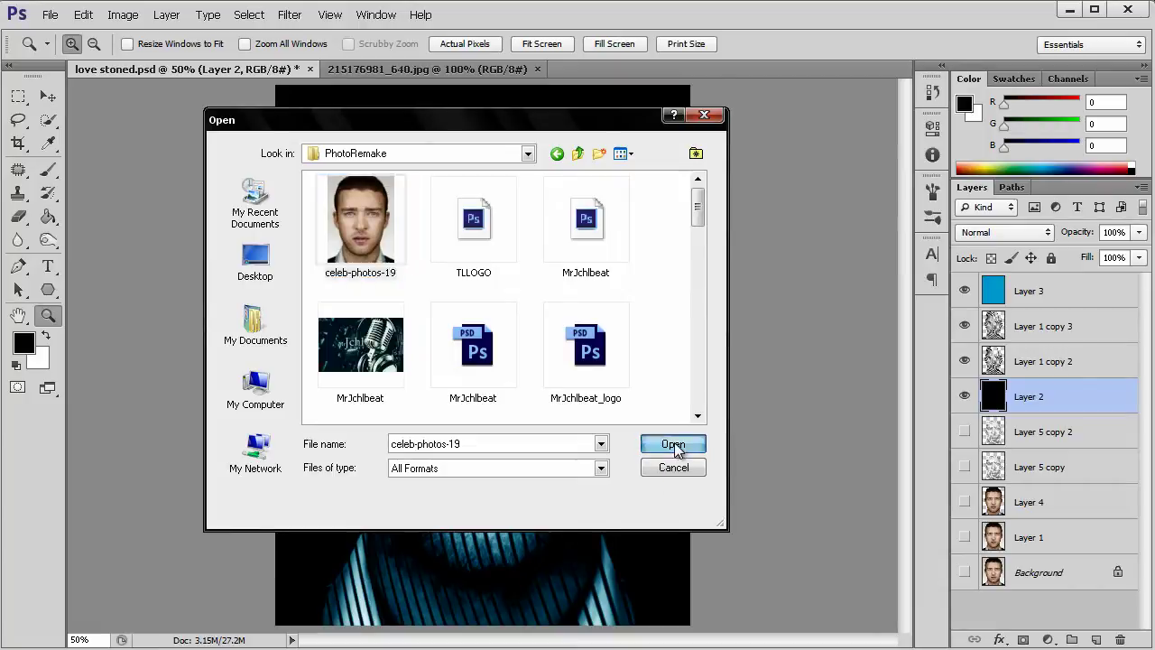
{"action": "left_click", "coordinate": [673, 444]}
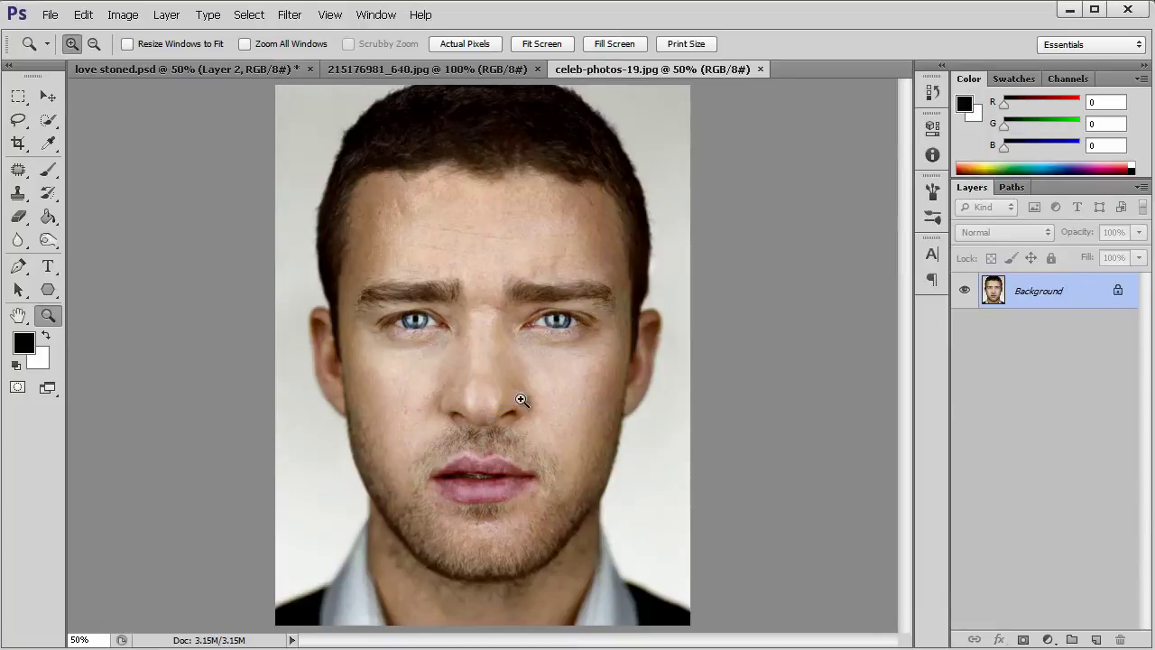
Step: Duplicate the Background layer of the portrait as Background copy
{"action": "scroll", "coordinate": [507, 407], "scroll_direction": "down", "scroll_amount": 2}
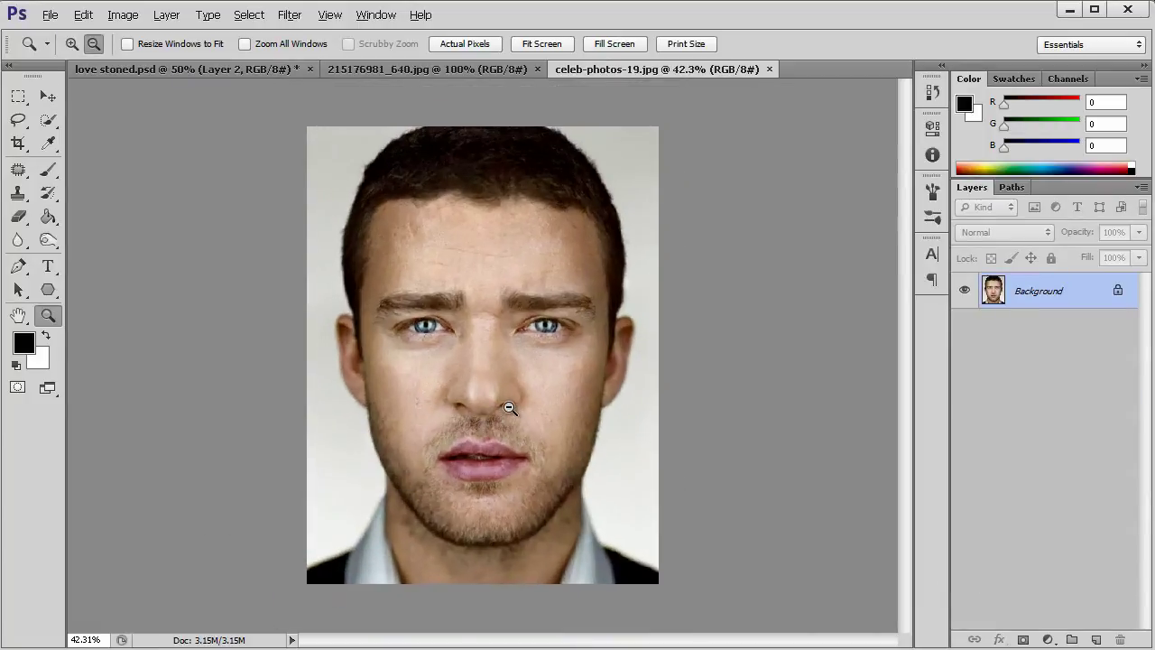
{"action": "scroll", "coordinate": [507, 406], "scroll_direction": "up", "scroll_amount": 1}
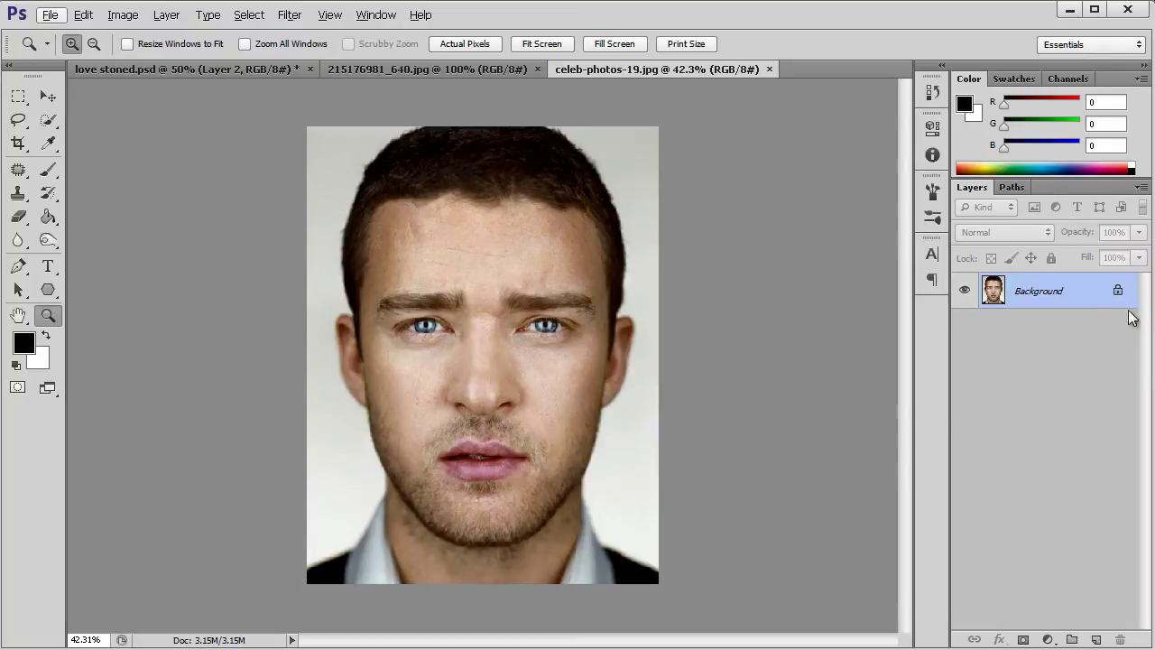
{"action": "right_click", "coordinate": [1049, 296]}
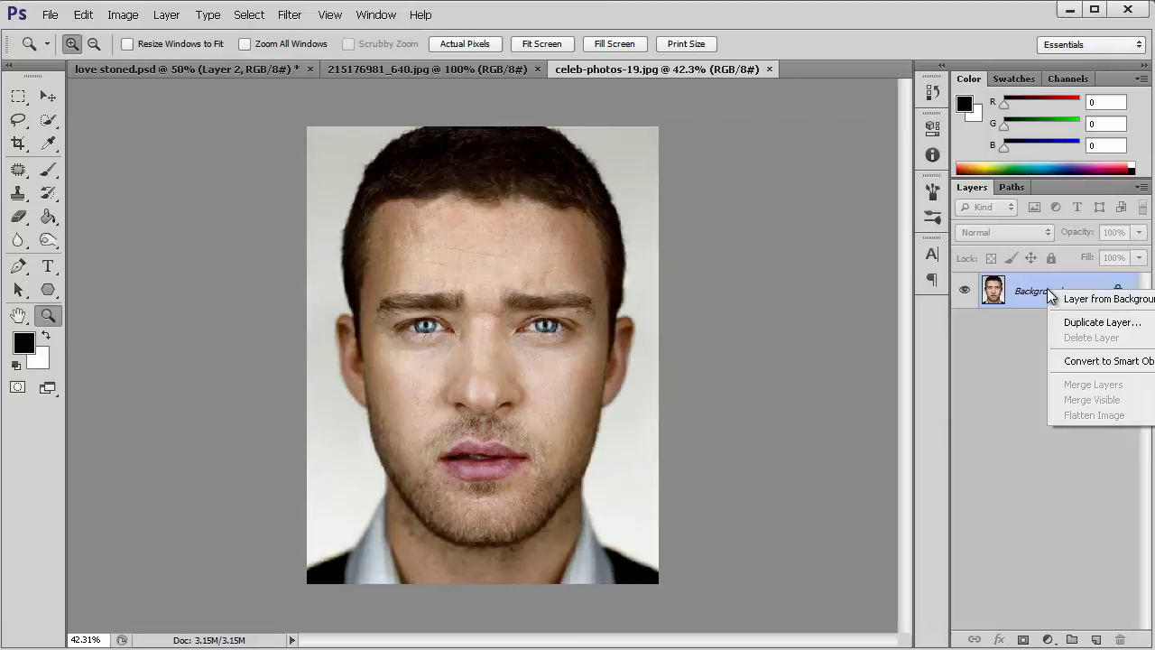
{"action": "left_click", "coordinate": [1087, 323]}
{"action": "left_click", "coordinate": [727, 242]}
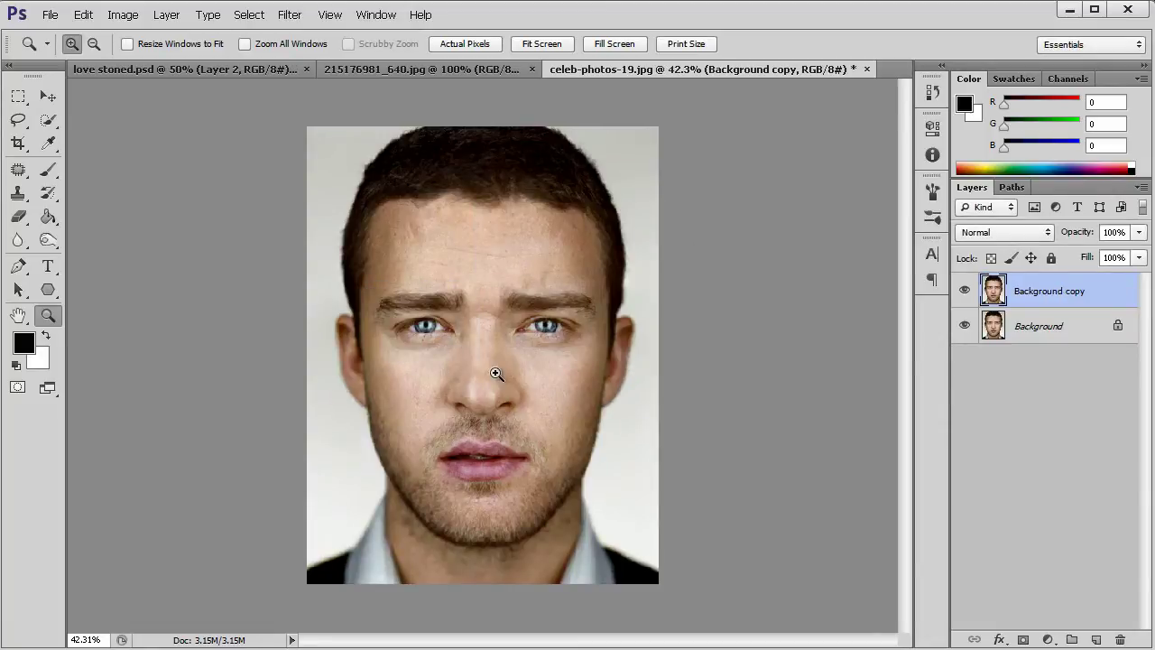
Step: Select the man's head, neck and shoulders on Background copy using the Quick Selection tool with a brush size of 90
{"action": "left_click", "coordinate": [49, 125]}
{"action": "left_click_drag", "start_coordinate": [50, 125], "coordinate": [81, 126]}
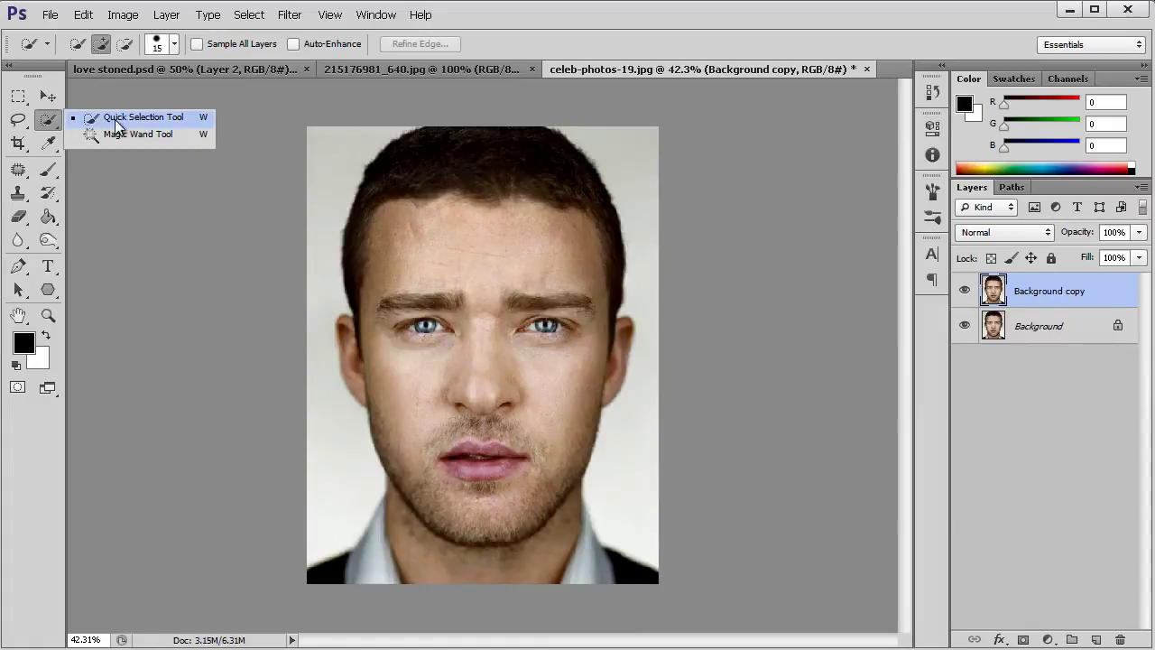
{"action": "left_click", "coordinate": [150, 121]}
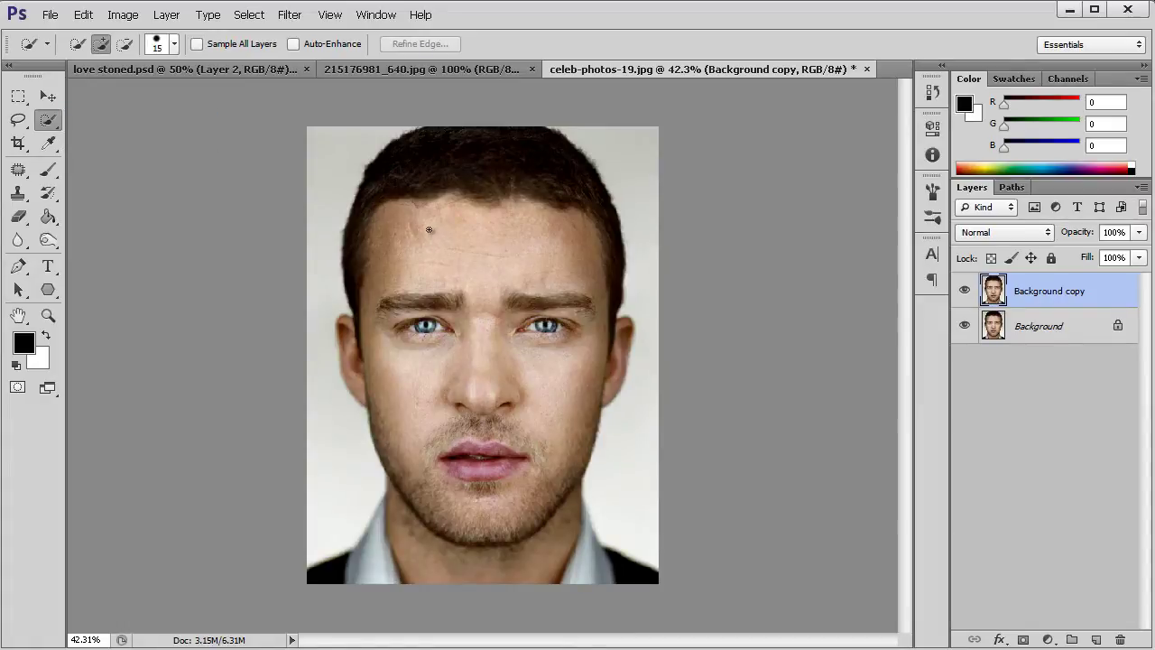
{"action": "key", "text": "bracketright"}
{"action": "key", "text": "bracketright"}
{"action": "key", "text": "bracketright"}
{"action": "key", "text": "bracketright"}
{"action": "key", "text": "bracketright"}
{"action": "key", "text": "bracketright"}
{"action": "key", "text": "bracketright"}
{"action": "mouse_move", "coordinate": [407, 180]}
{"action": "left_mouse_down"}
{"action": "mouse_move", "coordinate": [380, 244]}
{"action": "mouse_move", "coordinate": [407, 373]}
{"action": "mouse_move", "coordinate": [398, 392]}
{"action": "mouse_move", "coordinate": [360, 345]}
{"action": "mouse_move", "coordinate": [438, 381]}
{"action": "mouse_move", "coordinate": [444, 499]}
{"action": "mouse_move", "coordinate": [432, 542]}
{"action": "mouse_move", "coordinate": [377, 575]}
{"action": "mouse_move", "coordinate": [339, 579]}
{"action": "mouse_move", "coordinate": [521, 559]}
{"action": "mouse_move", "coordinate": [627, 580]}
{"action": "mouse_move", "coordinate": [590, 568]}
{"action": "left_mouse_up"}
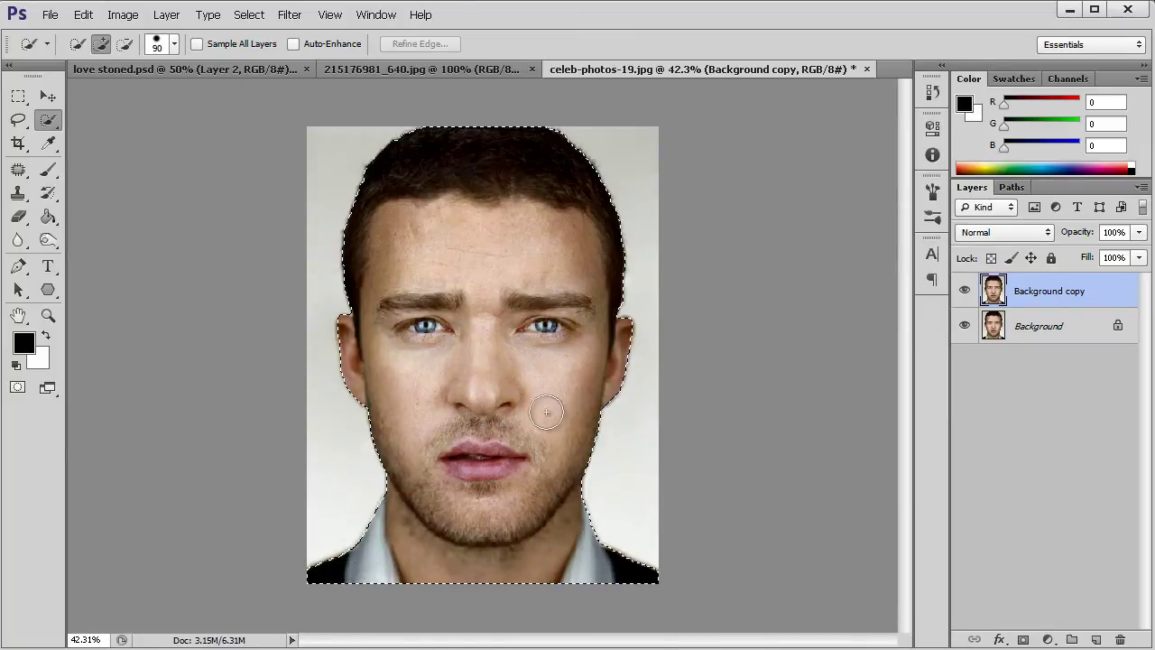
{"action": "mouse_move", "coordinate": [420, 347]}
{"action": "left_mouse_down"}
{"action": "mouse_move", "coordinate": [436, 312]}
{"action": "mouse_move", "coordinate": [390, 331]}
{"action": "left_mouse_up"}
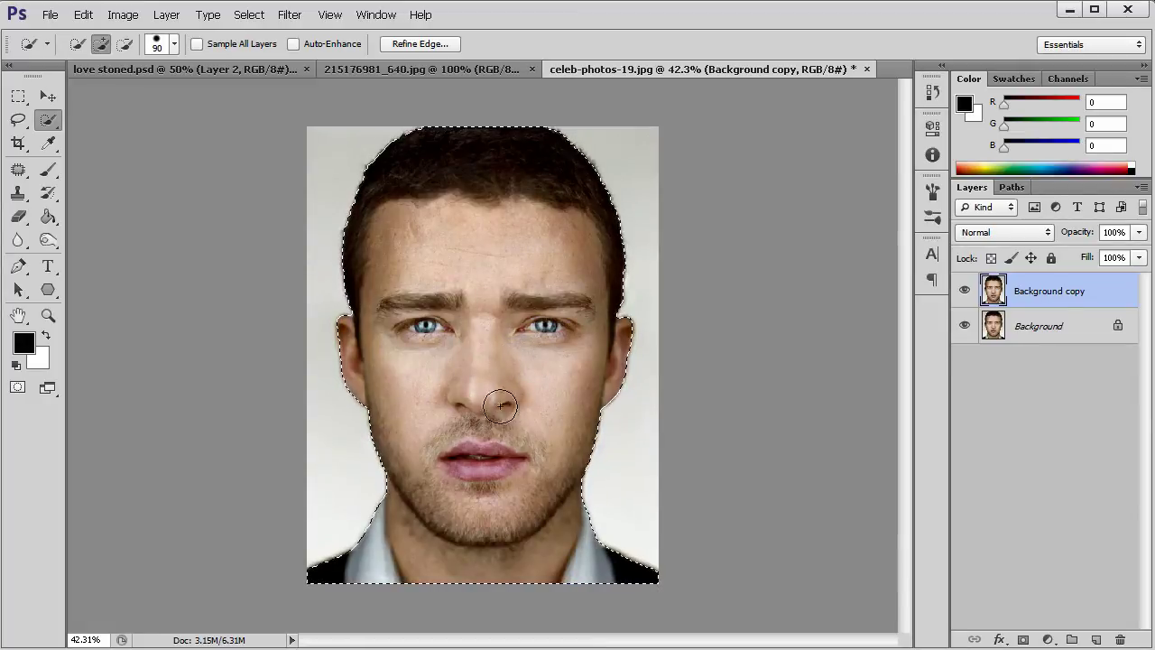
Step: Copy the selected man to a new layer and hide the Background copy and Background layers
{"action": "right_click", "coordinate": [531, 334]}
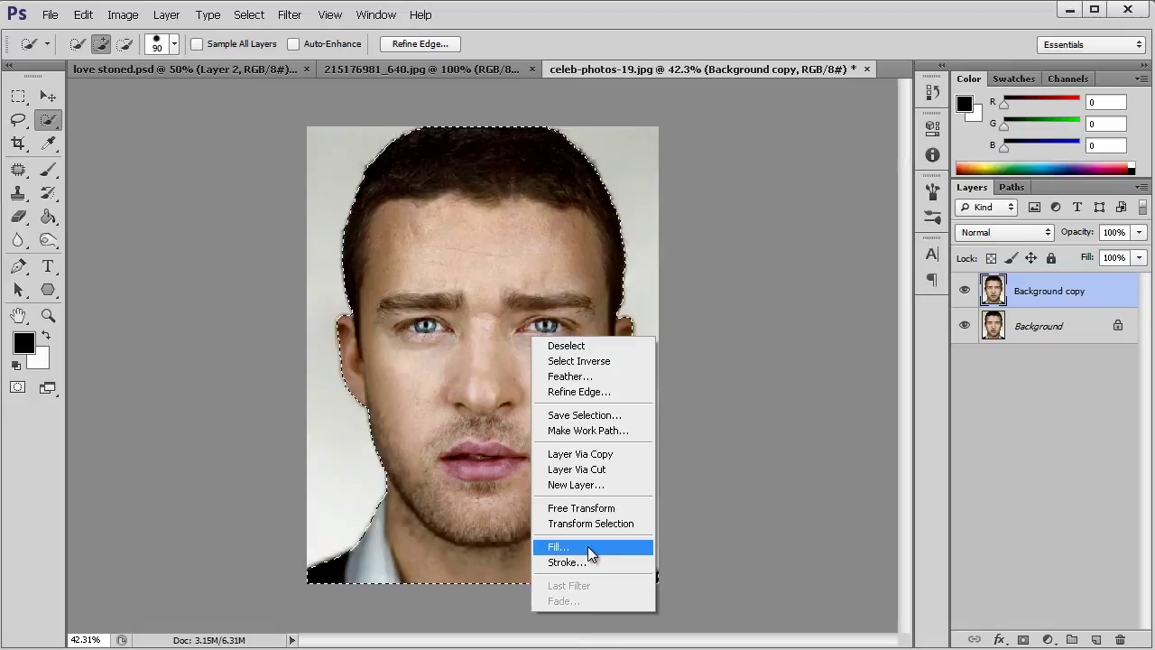
{"action": "left_click", "coordinate": [600, 456]}
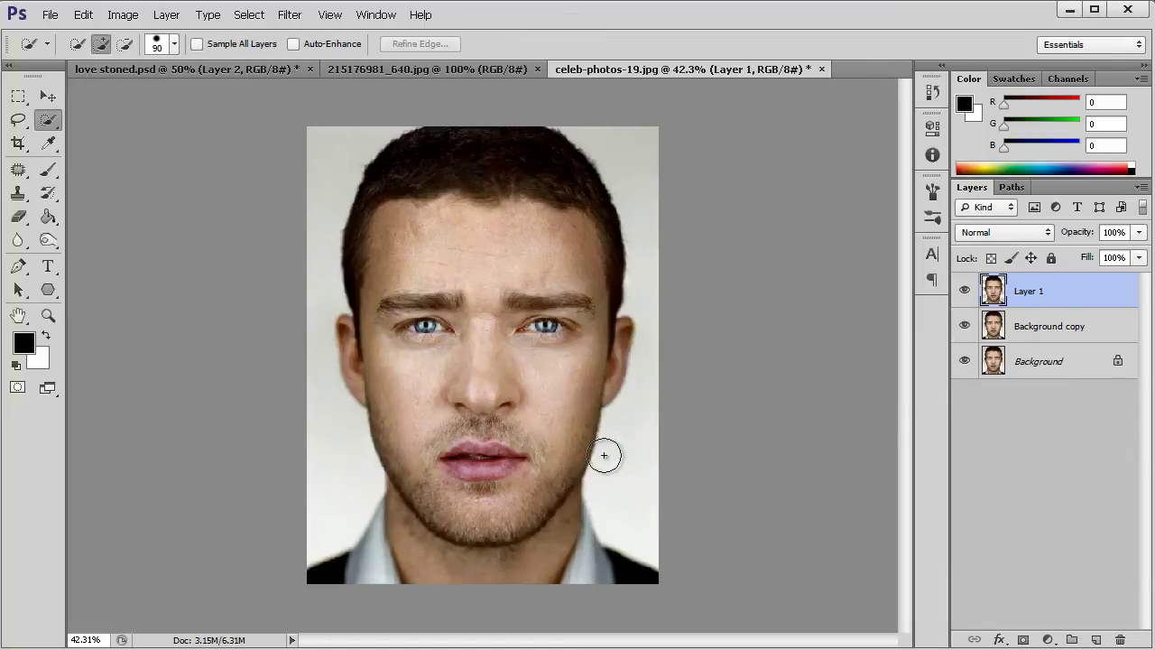
{"action": "left_click", "coordinate": [964, 326]}
{"action": "left_click", "coordinate": [964, 360]}
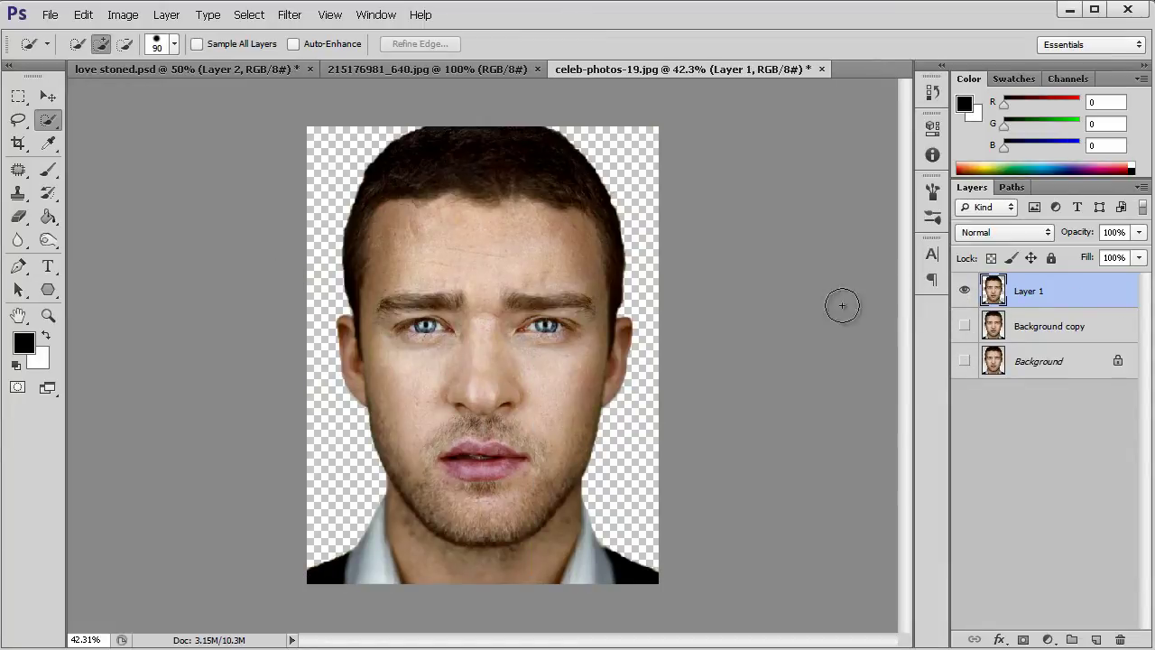
Step: Add a new empty layer between the cut-out man and Background copy
{"action": "left_click", "coordinate": [1028, 326]}
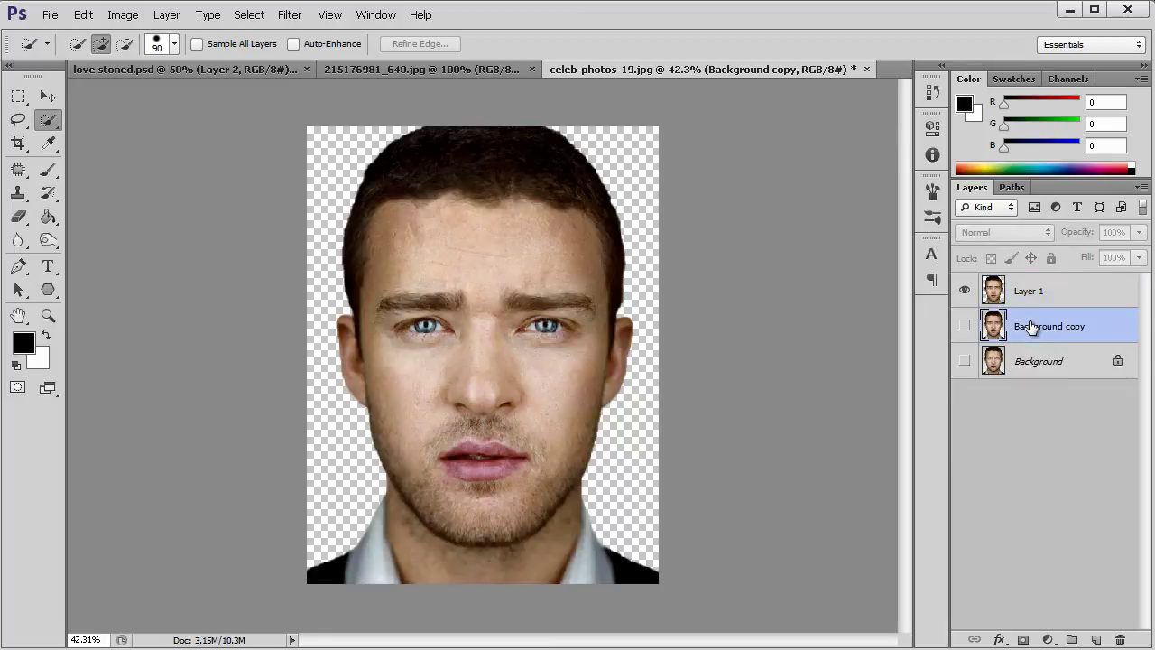
{"action": "left_click", "coordinate": [1096, 639]}
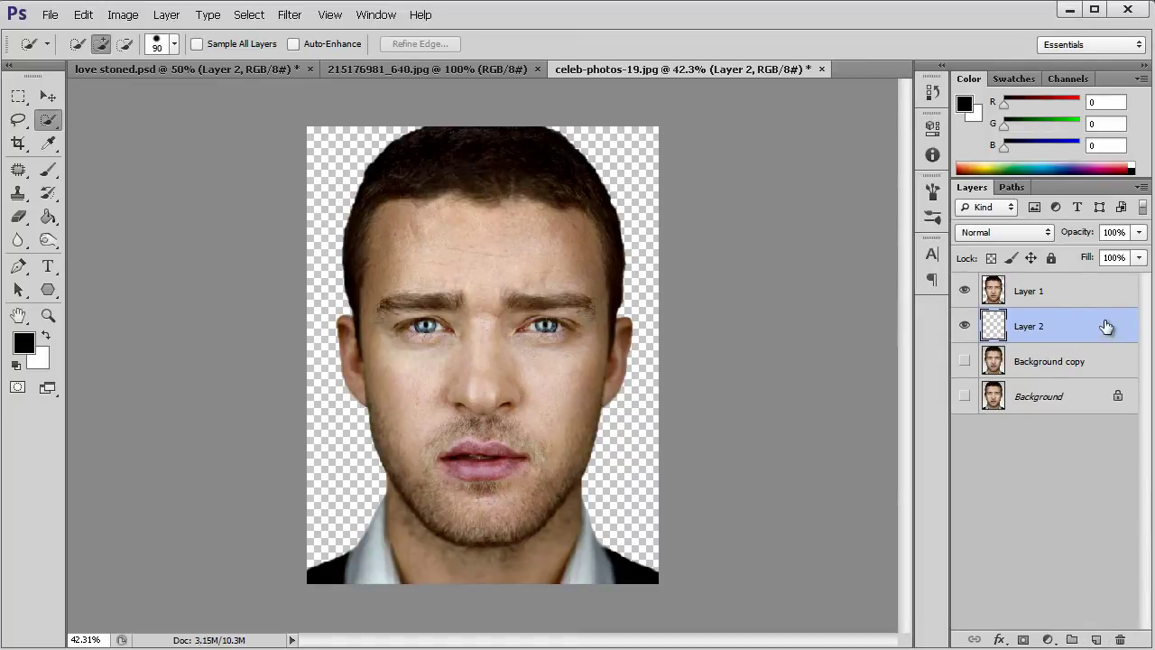
Step: Fill the empty Layer 2 behind the cut-out man with black using the Paint Bucket
{"action": "mouse_move", "coordinate": [1025, 291]}
{"action": "left_mouse_down"}
{"action": "mouse_move", "coordinate": [1027, 330]}
{"action": "mouse_move", "coordinate": [1000, 325]}
{"action": "mouse_move", "coordinate": [1005, 289]}
{"action": "left_mouse_up"}
{"action": "left_click", "coordinate": [48, 216]}
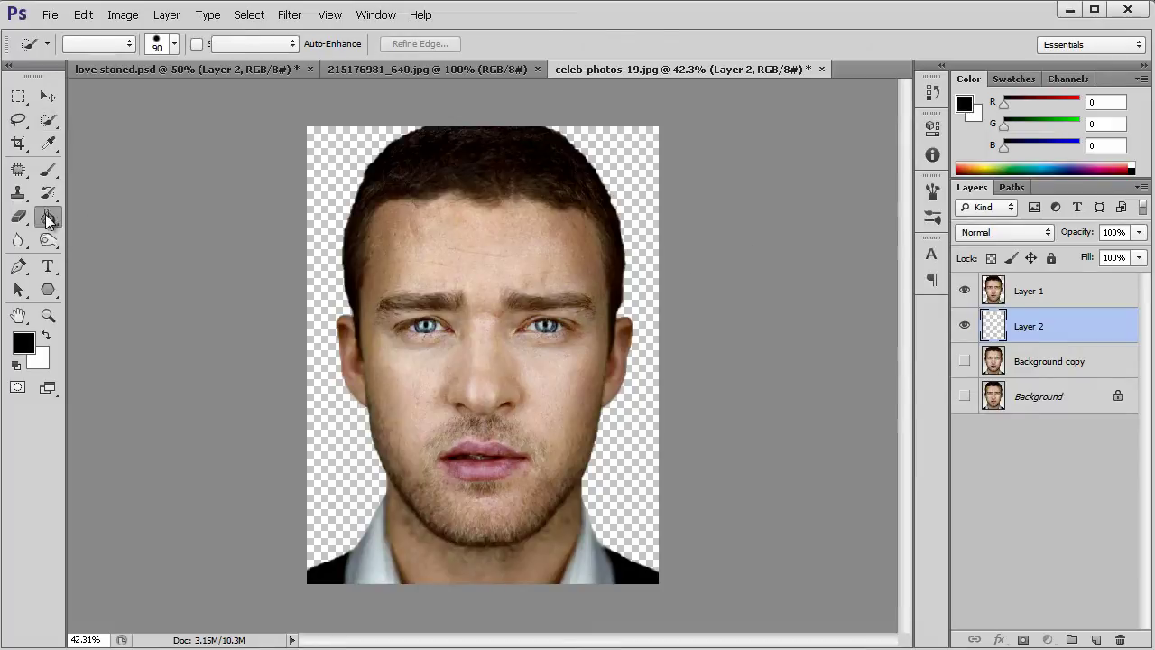
{"action": "left_click", "coordinate": [326, 423]}
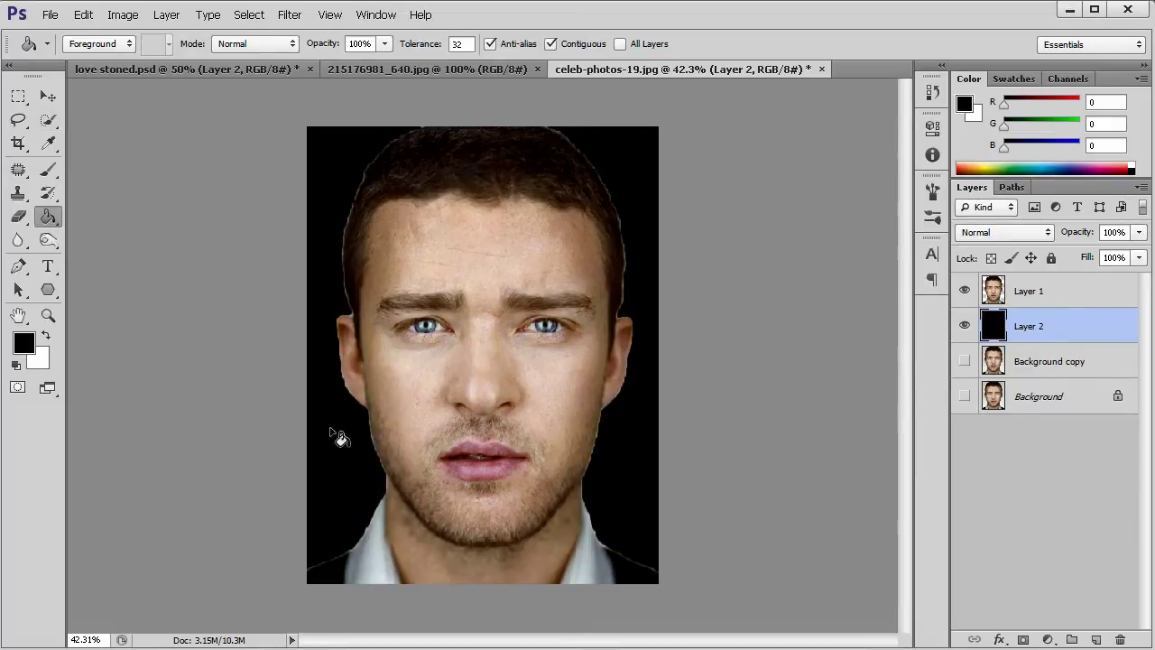
Step: Desaturate the cut-out man on Layer 1
{"action": "left_click", "coordinate": [1009, 301]}
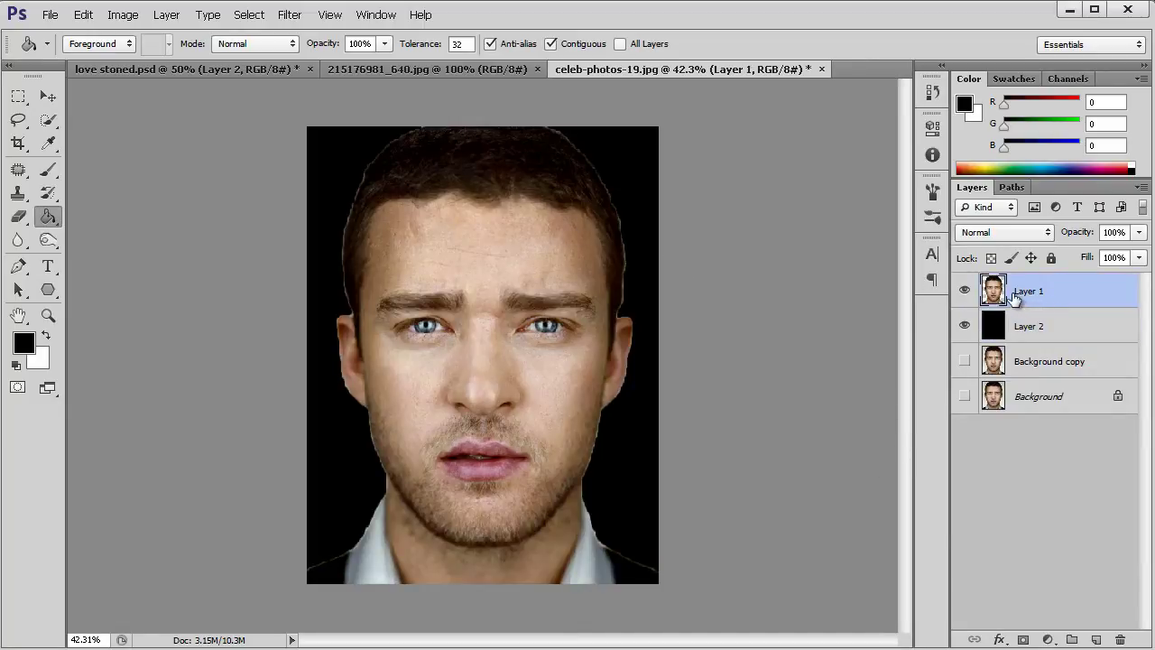
{"action": "left_click", "coordinate": [83, 14]}
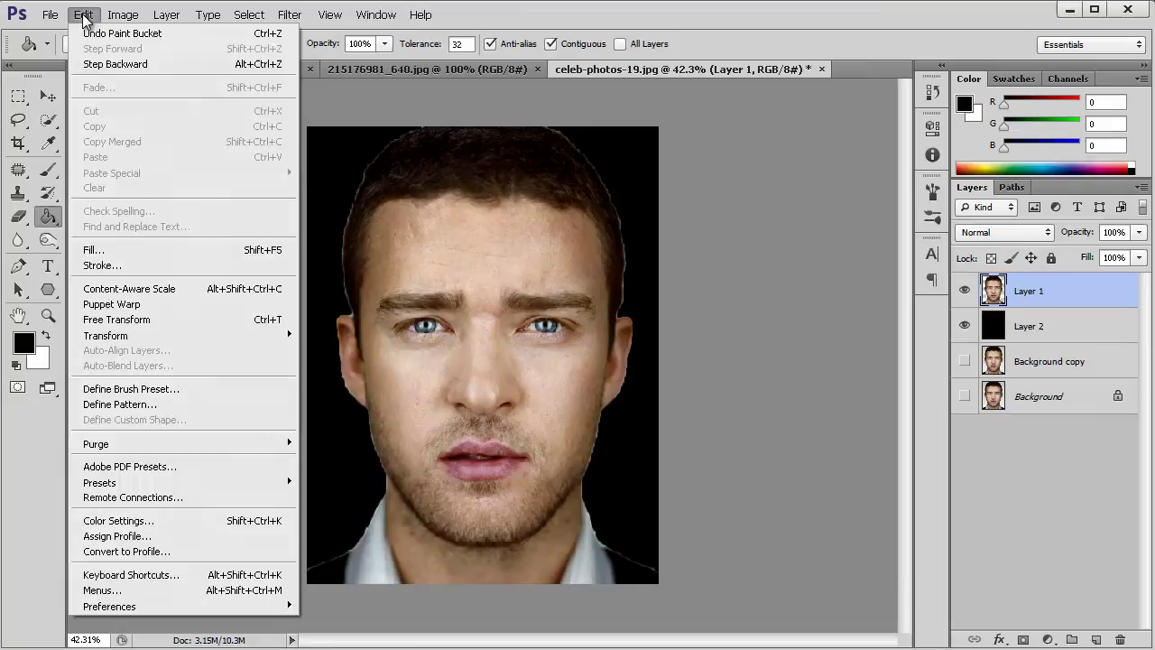
{"action": "mouse_move", "coordinate": [142, 18]}
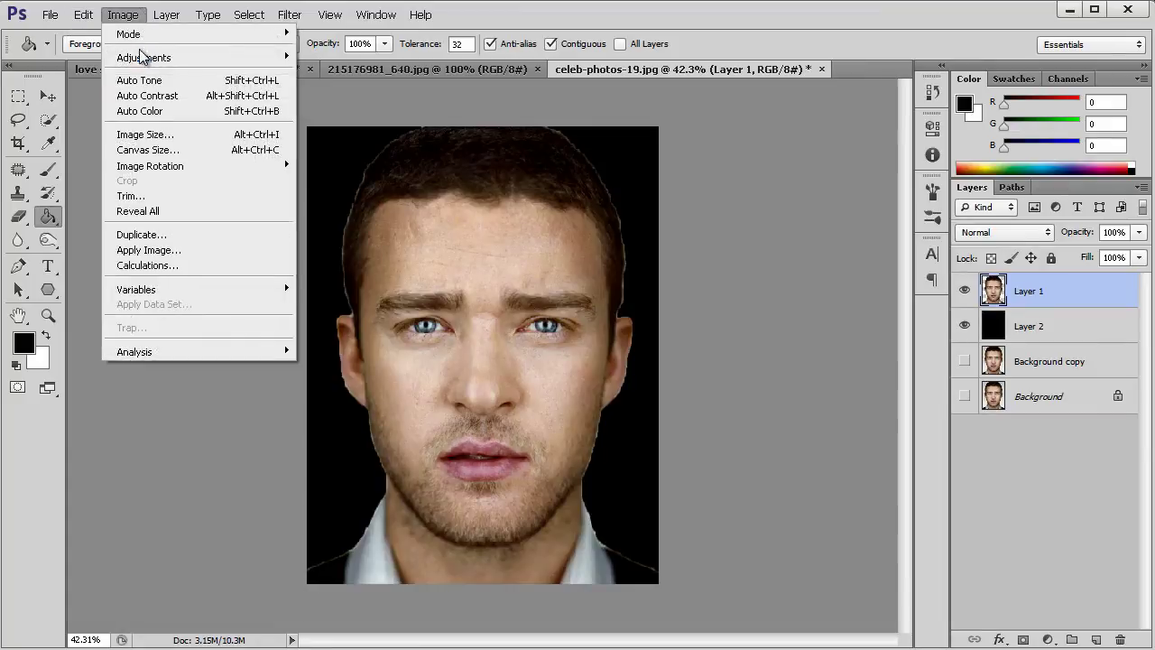
{"action": "mouse_move", "coordinate": [144, 56]}
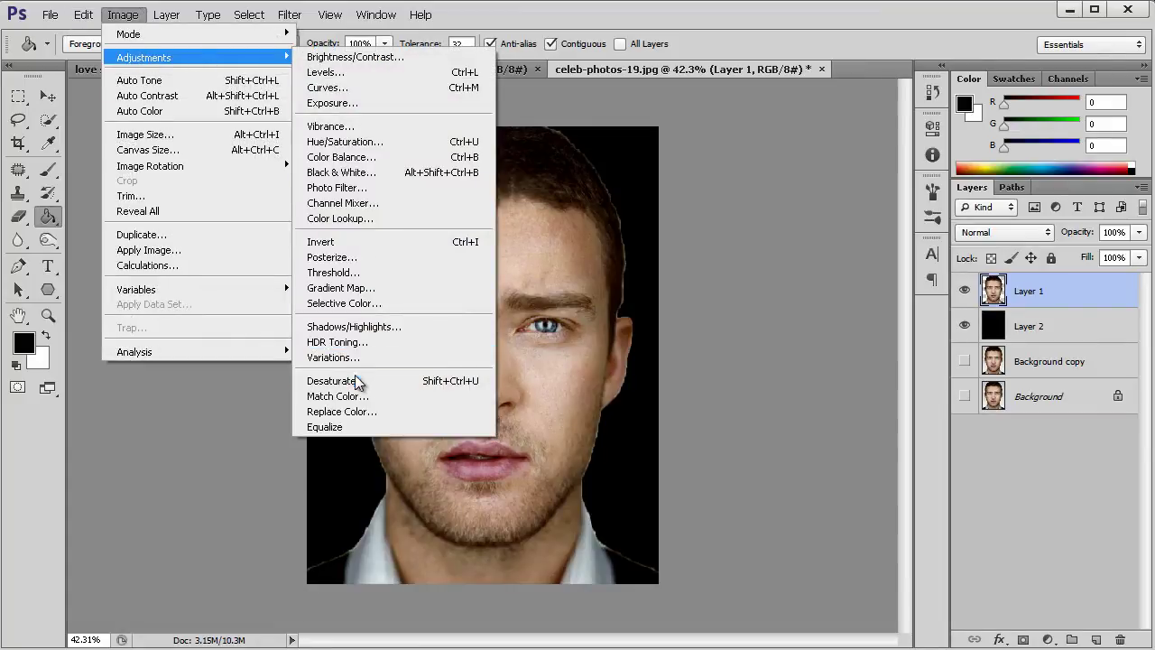
{"action": "left_click", "coordinate": [362, 381]}
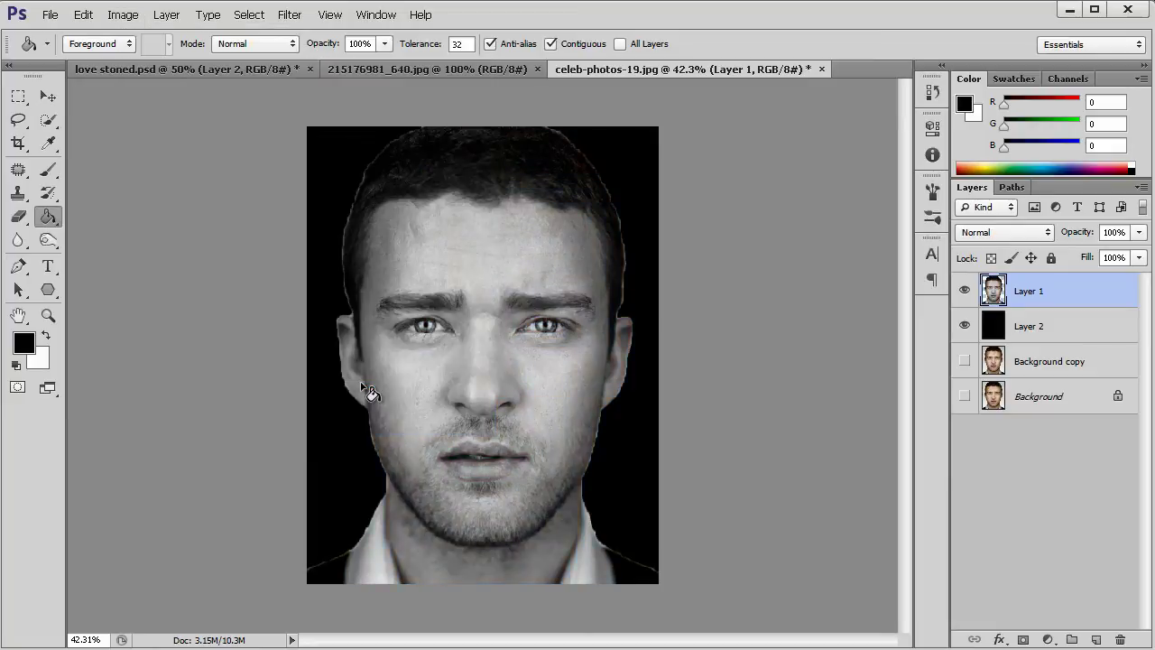
Step: Apply a Levels adjustment to Layer 1 with input levels 78, 1.10 and 215
{"action": "left_click", "coordinate": [119, 16]}
{"action": "mouse_move", "coordinate": [132, 61]}
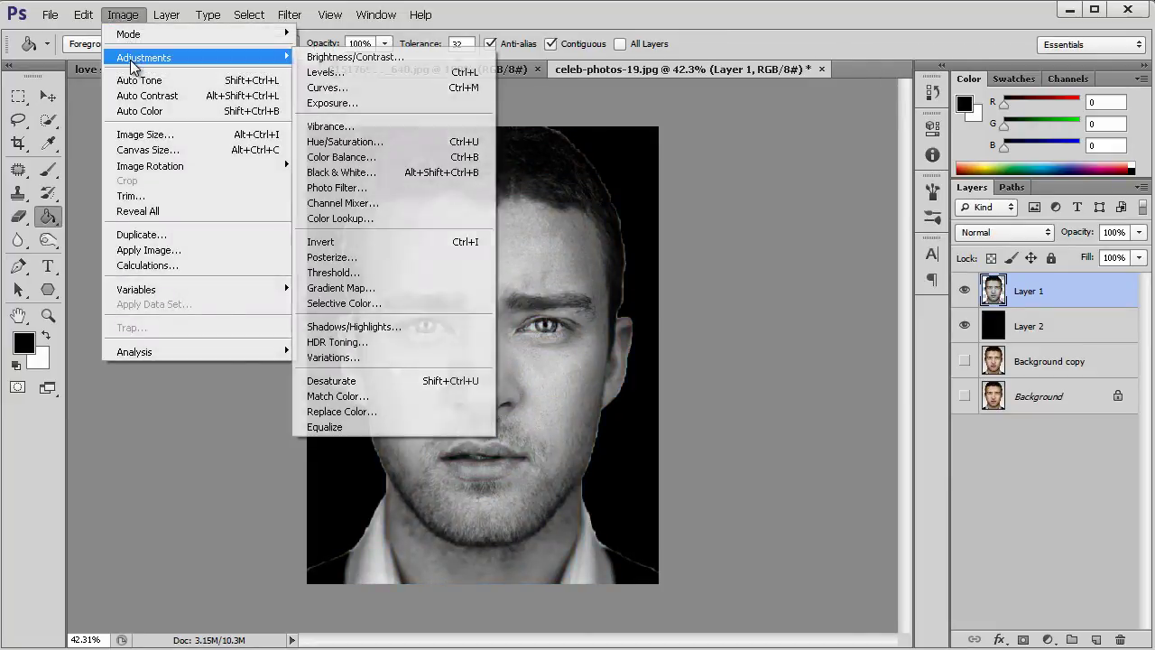
{"action": "left_click", "coordinate": [368, 75]}
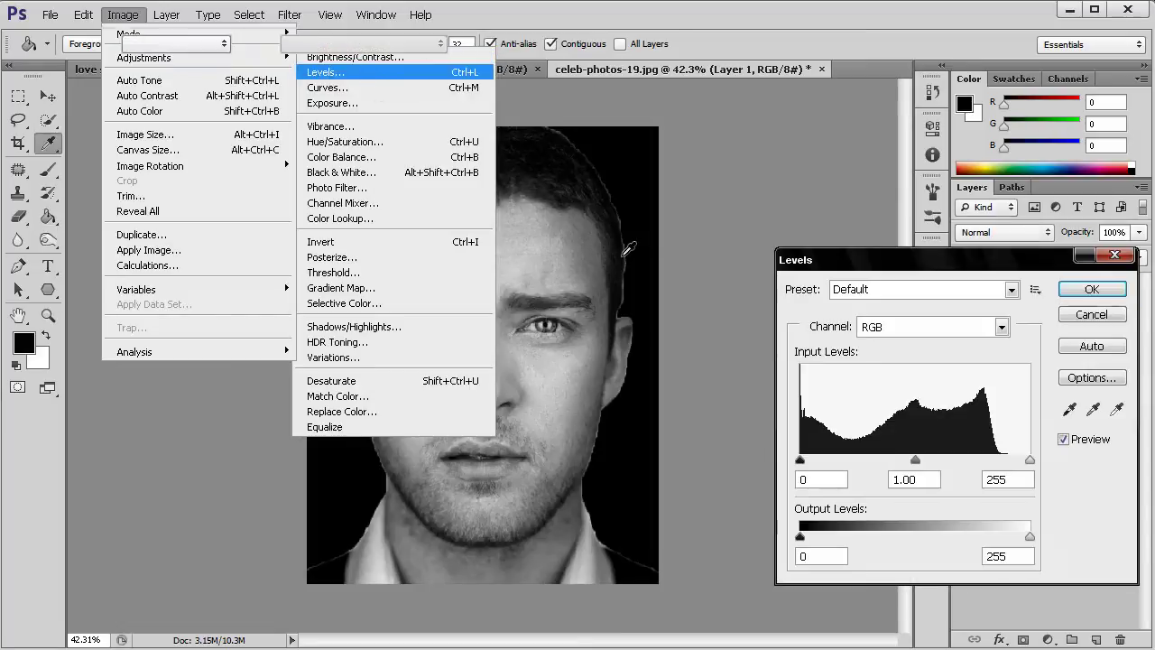
{"action": "left_click_drag", "start_coordinate": [861, 253], "coordinate": [856, 196]}
{"action": "left_click_drag", "start_coordinate": [1022, 402], "coordinate": [995, 403]}
{"action": "left_click_drag", "start_coordinate": [818, 402], "coordinate": [861, 406]}
{"action": "left_click_drag", "start_coordinate": [869, 401], "coordinate": [986, 401]}
{"action": "left_click", "coordinate": [988, 402]}
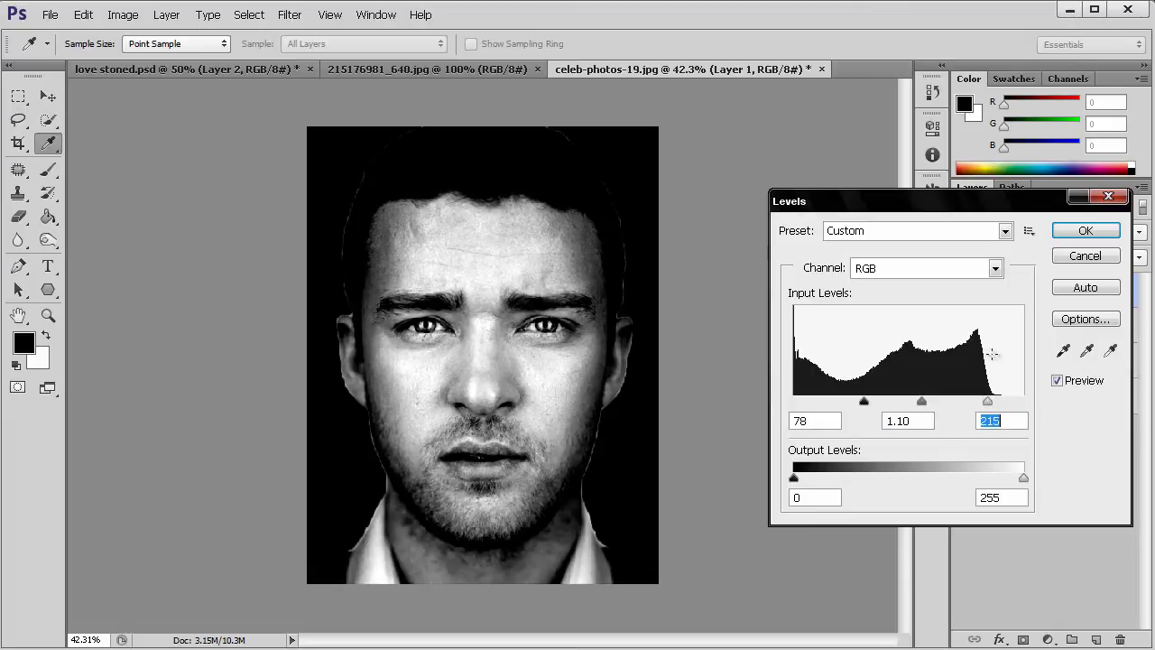
{"action": "left_click", "coordinate": [1083, 231]}
{"action": "key", "text": "g"}
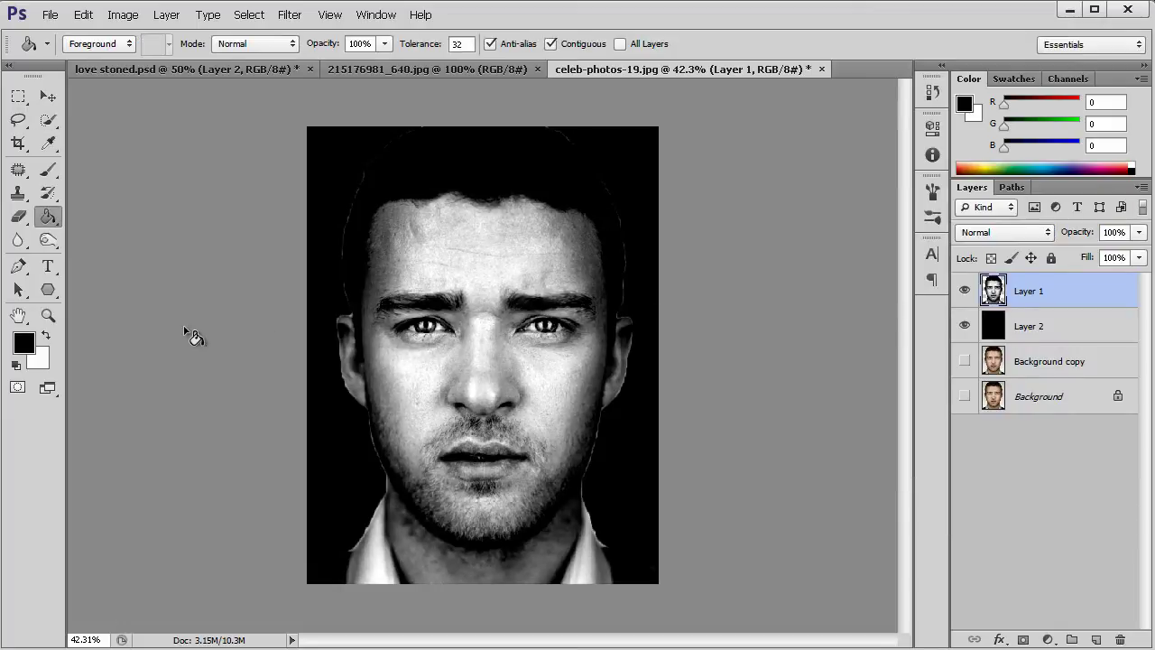
{"action": "left_click", "coordinate": [47, 315]}
{"action": "left_click", "coordinate": [522, 373]}
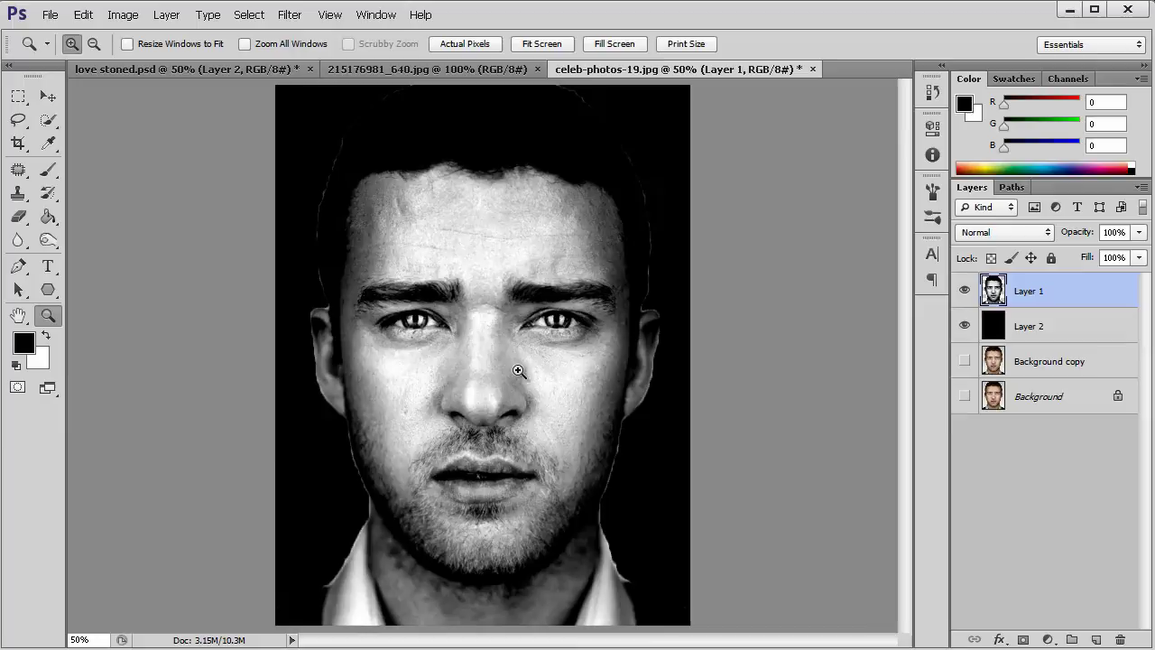
{"action": "left_click", "coordinate": [512, 367], "text": "alt"}
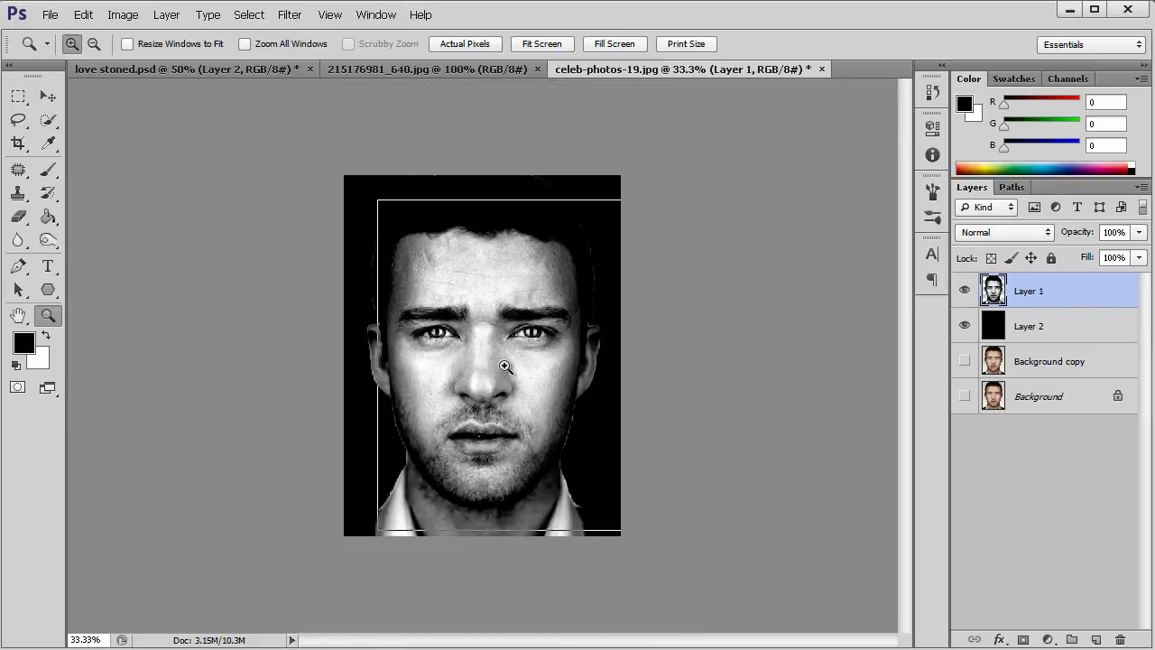
{"action": "left_click", "coordinate": [504, 366]}
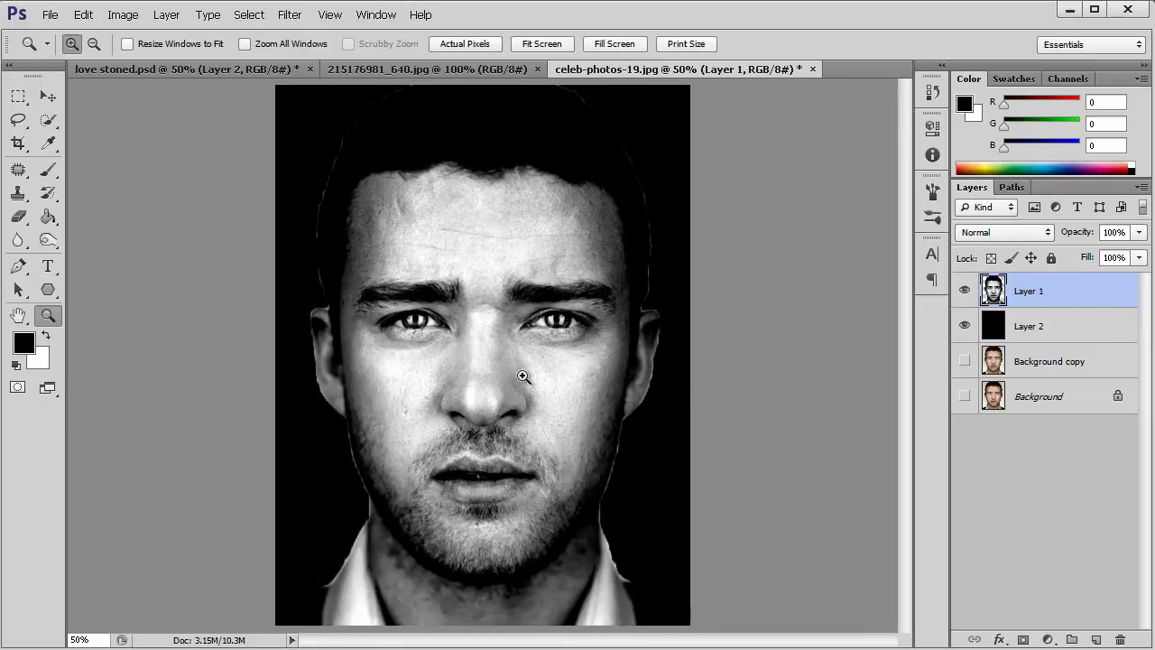
{"action": "left_click", "coordinate": [515, 371], "text": "alt"}
{"action": "left_click", "coordinate": [507, 366]}
{"action": "left_click", "coordinate": [582, 323], "text": "alt"}
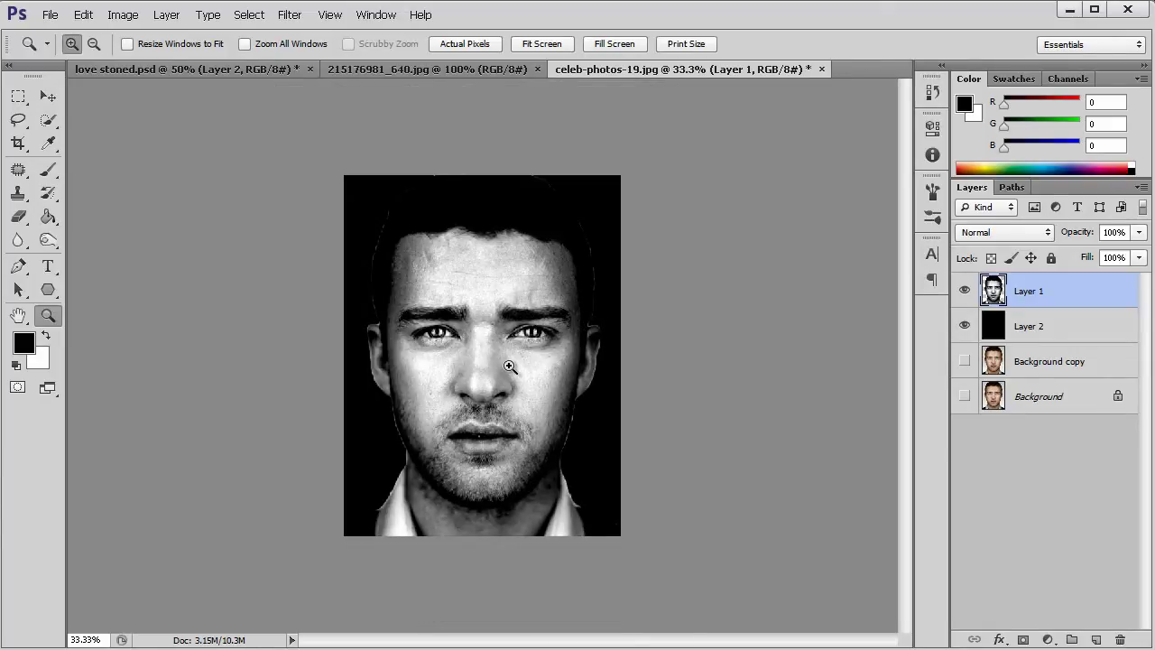
Step: Create a new RGB document 50 pixels wide and 50 pixels high with a white background
{"action": "left_click", "coordinate": [52, 16]}
{"action": "left_click", "coordinate": [64, 36]}
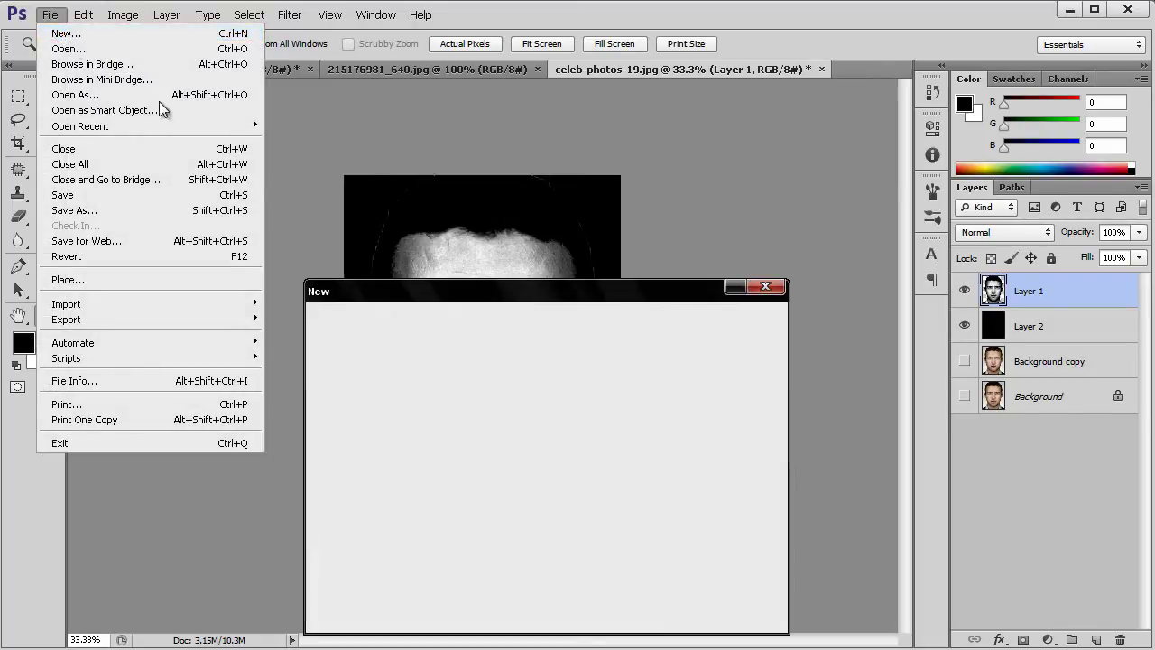
{"action": "double_click", "coordinate": [553, 333]}
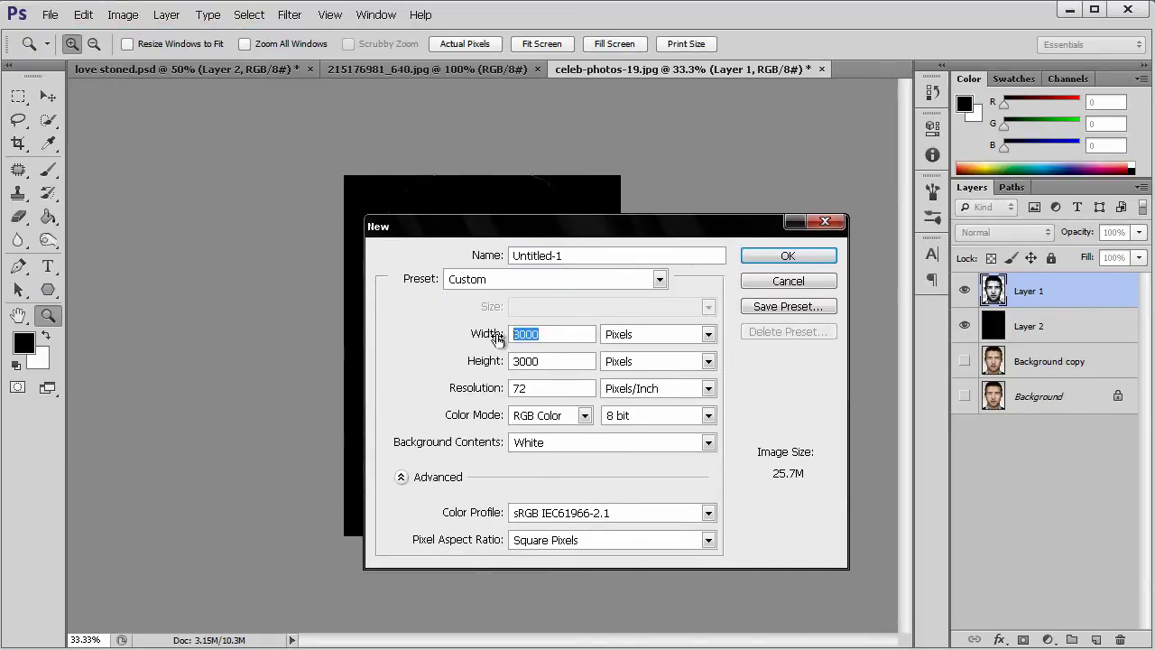
{"action": "type", "text": "50"}
{"action": "key", "text": "Tab"}
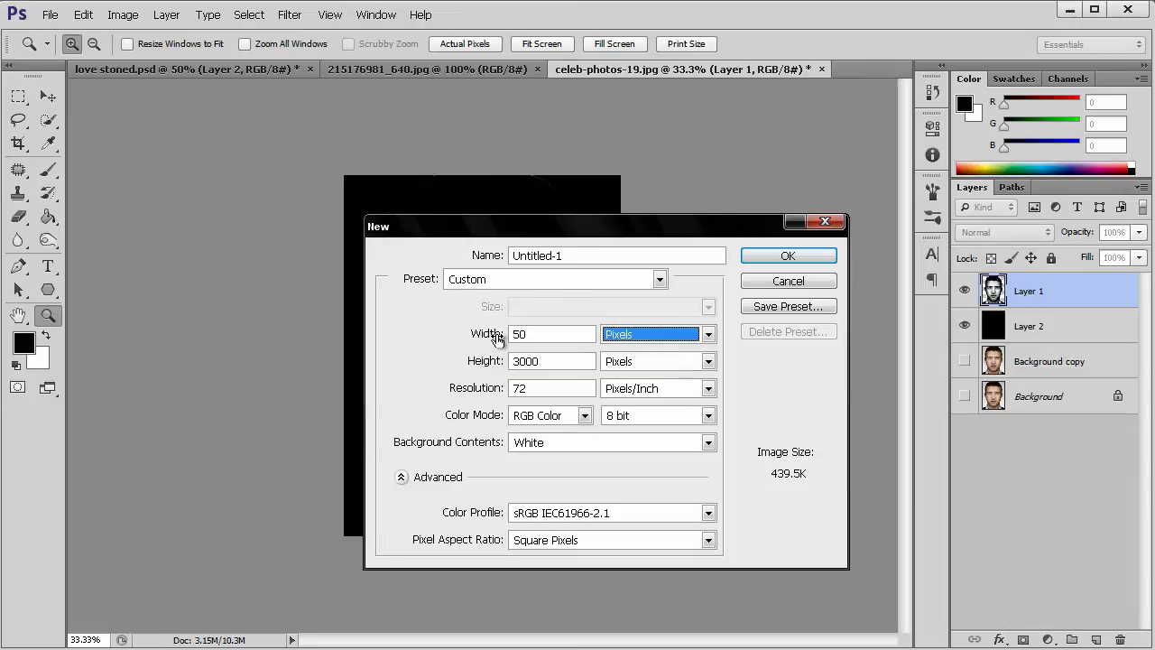
{"action": "key", "text": "Tab"}
{"action": "type", "text": "50"}
{"action": "left_click", "coordinate": [760, 256]}
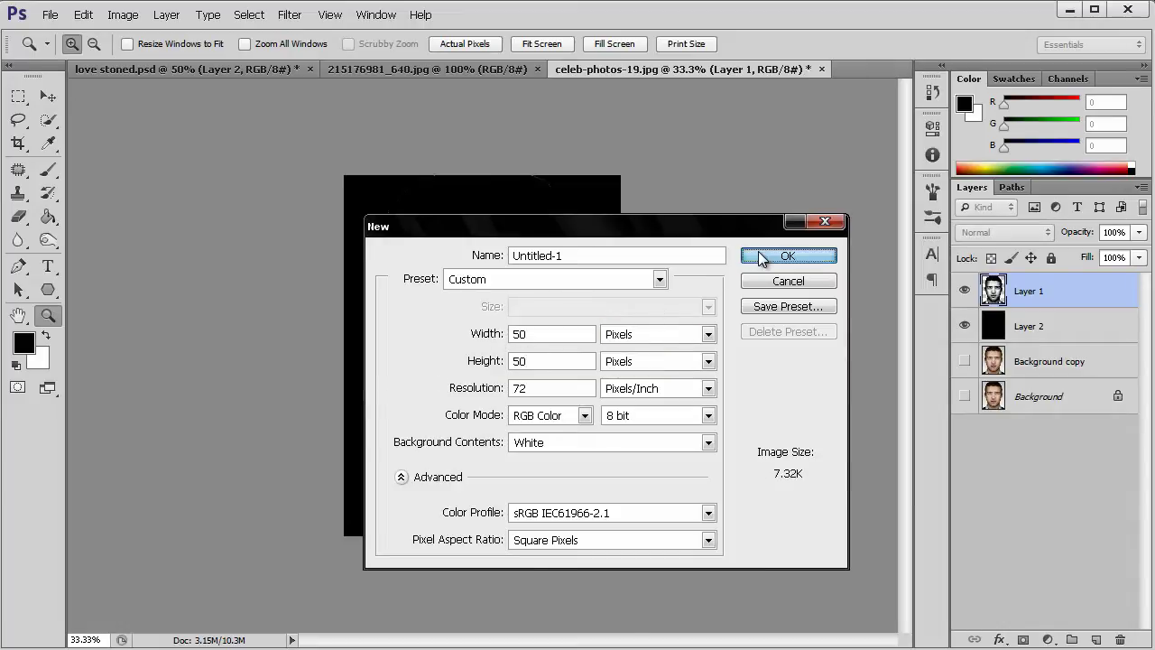
Step: Add an empty layer to the 50 × 50 pixel document and select a full-height vertical strip around its middle
{"action": "left_click", "coordinate": [483, 363]}
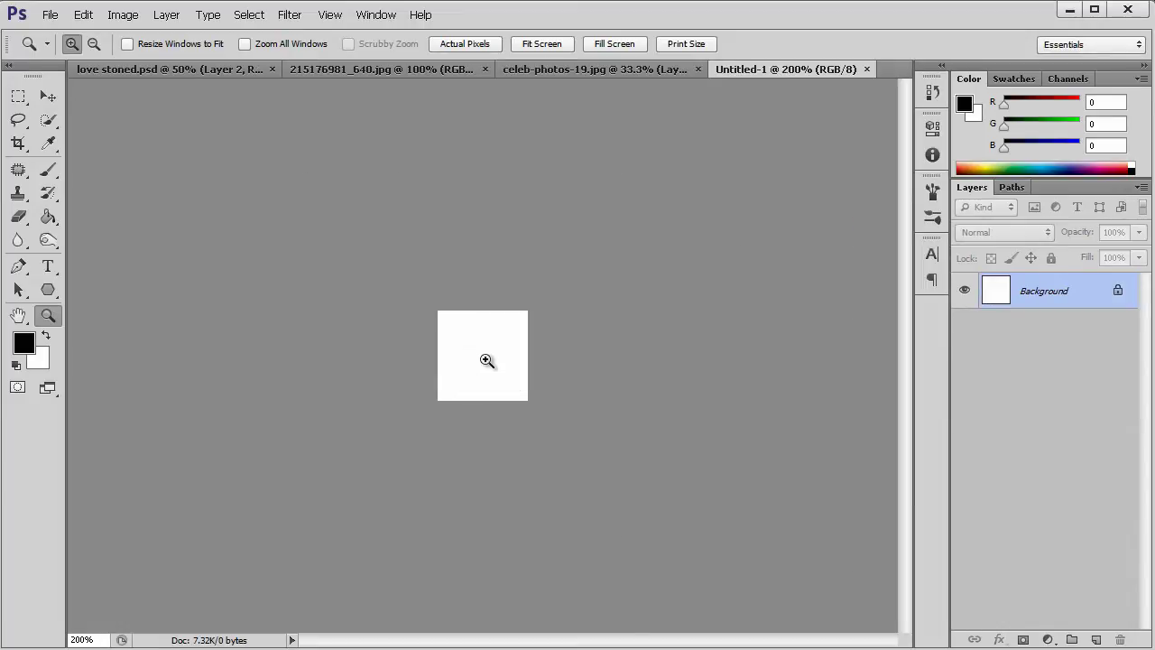
{"action": "left_click", "coordinate": [494, 361]}
{"action": "left_click", "coordinate": [496, 363]}
{"action": "left_click", "coordinate": [502, 369]}
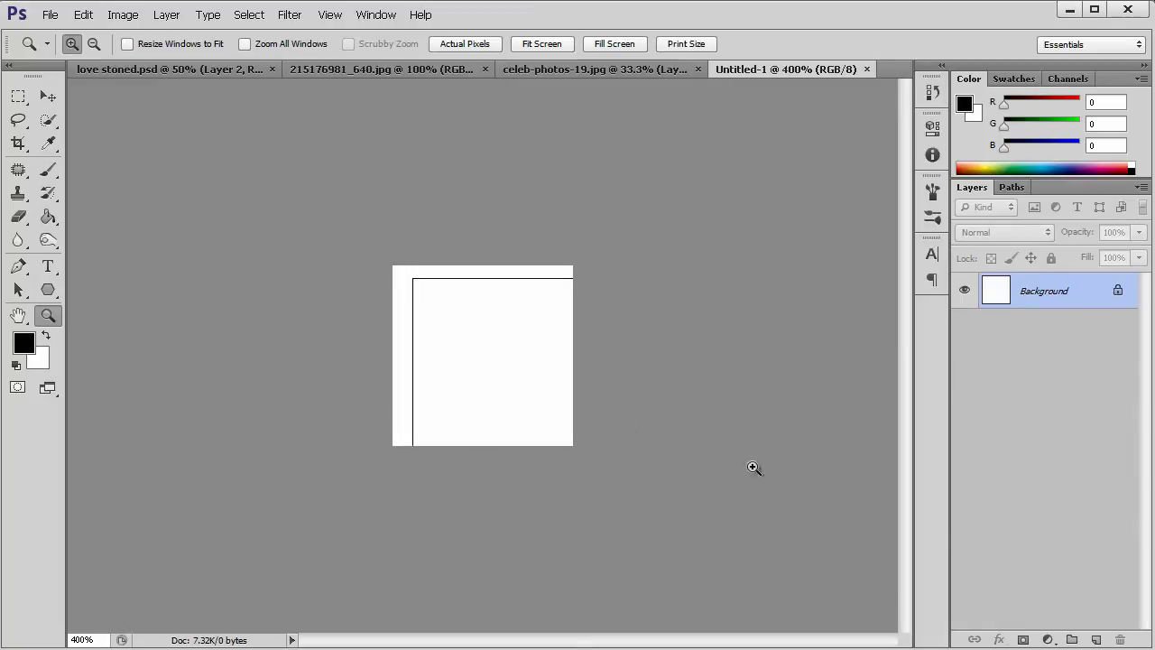
{"action": "left_click", "coordinate": [1096, 639]}
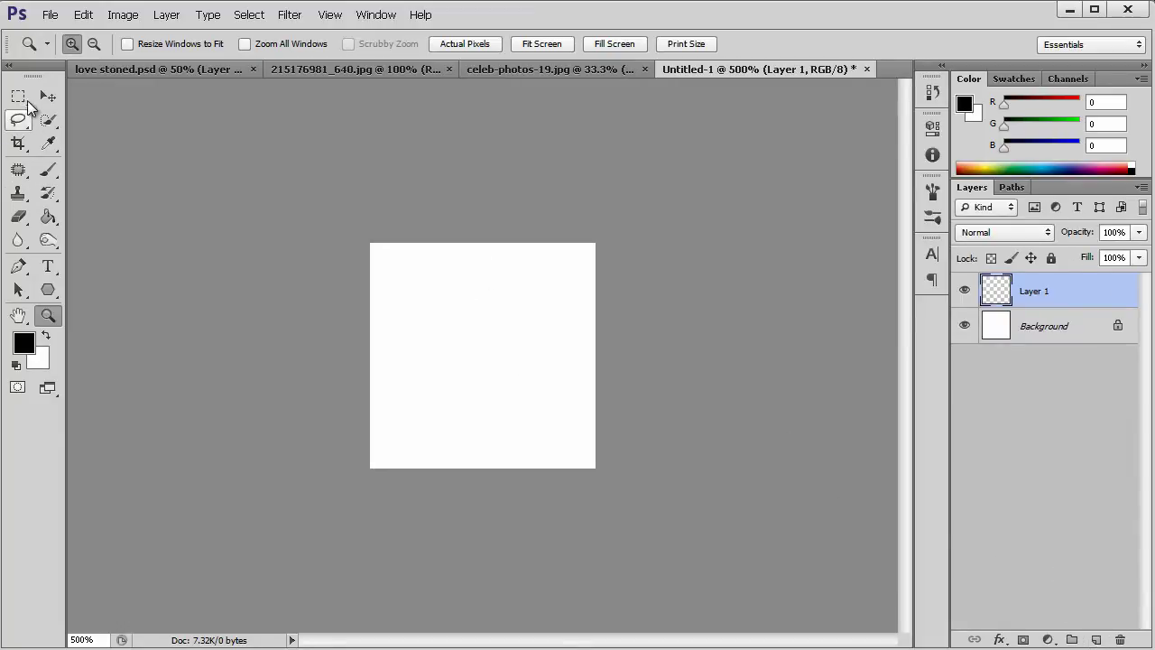
{"action": "left_click", "coordinate": [18, 99]}
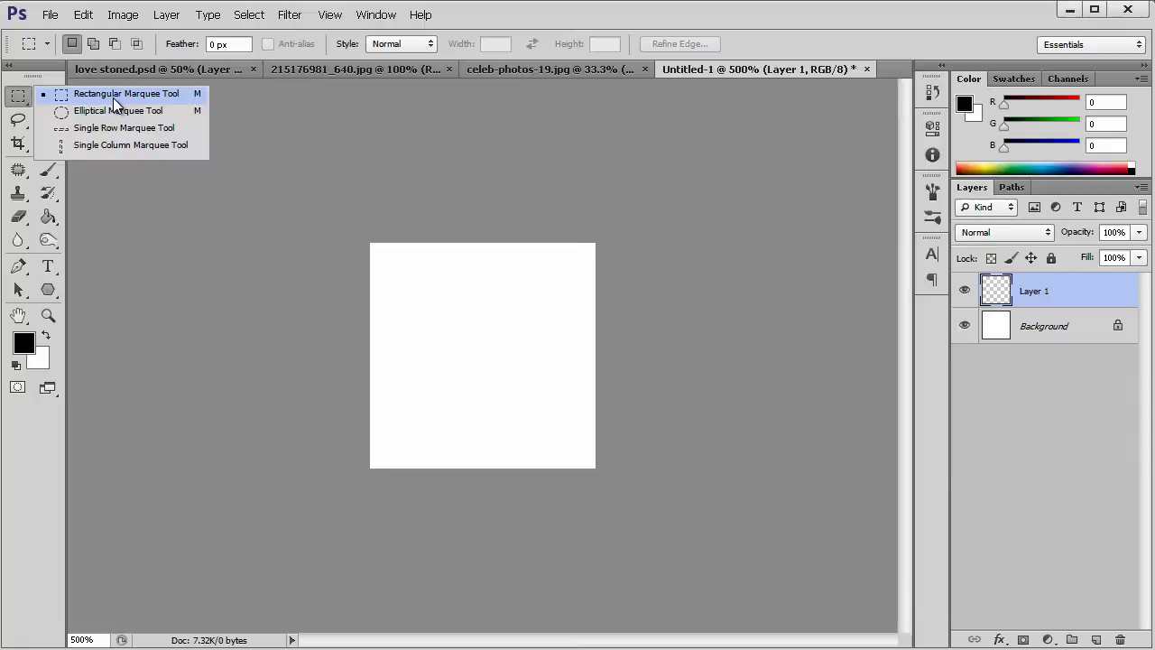
{"action": "left_click", "coordinate": [143, 94]}
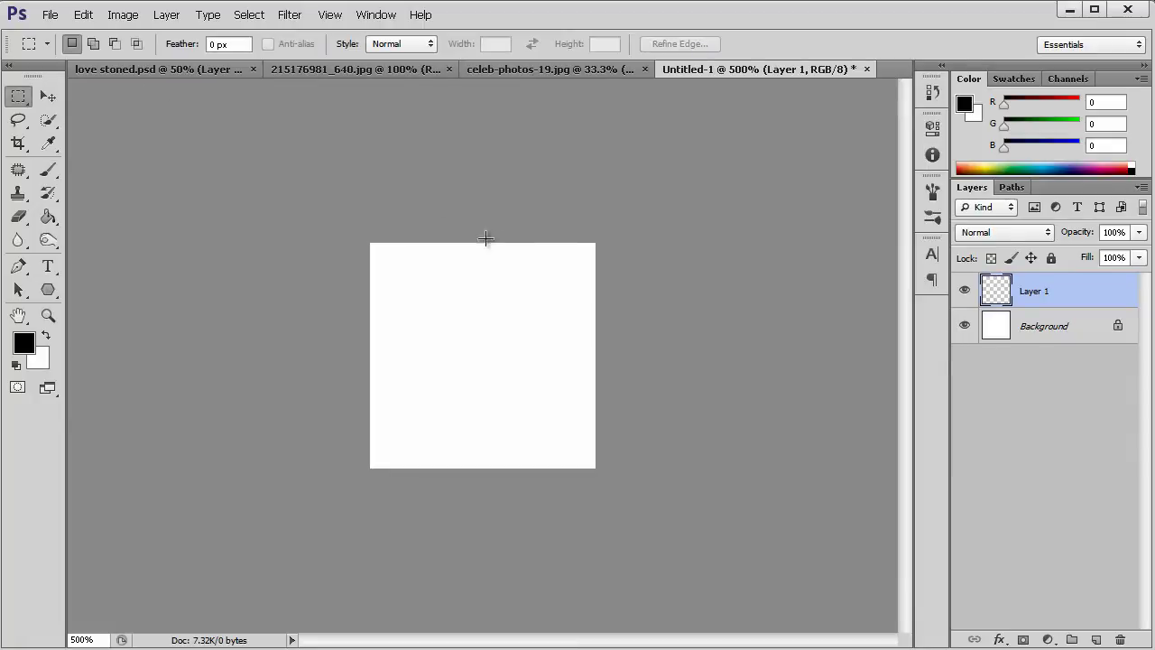
{"action": "left_click_drag", "start_coordinate": [469, 243], "coordinate": [499, 459]}
{"action": "left_click", "coordinate": [514, 420]}
{"action": "left_click_drag", "start_coordinate": [454, 244], "coordinate": [504, 468]}
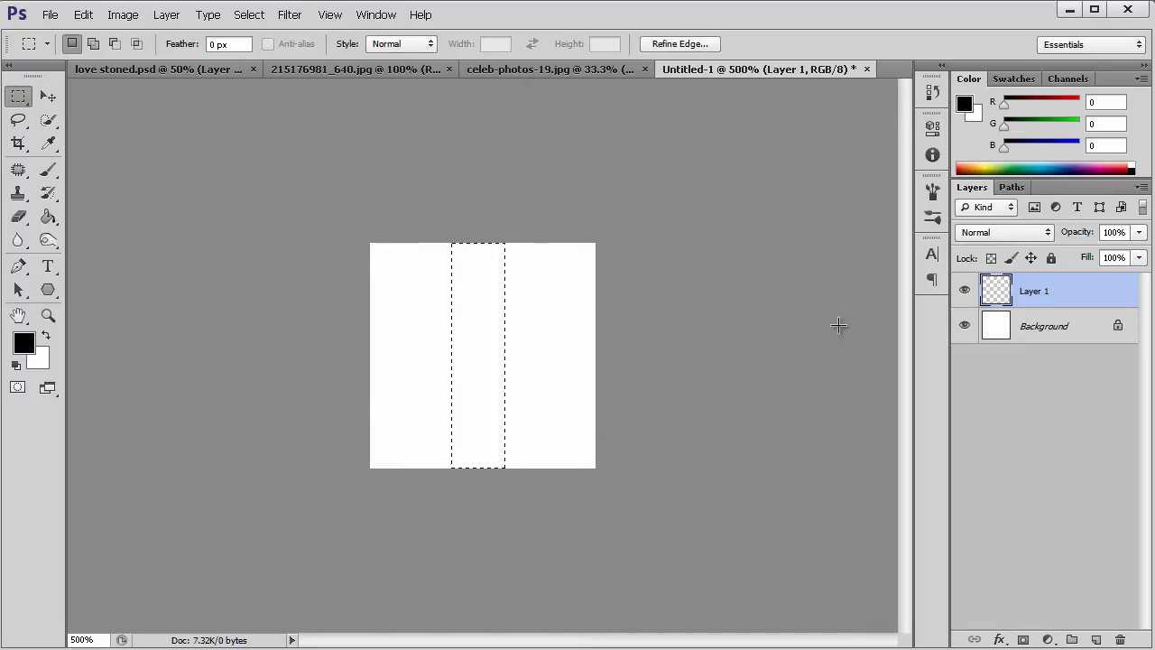
Step: Clear the strip selection and close the 50 × 50 pixel document without saving it
{"action": "left_click", "coordinate": [617, 294]}
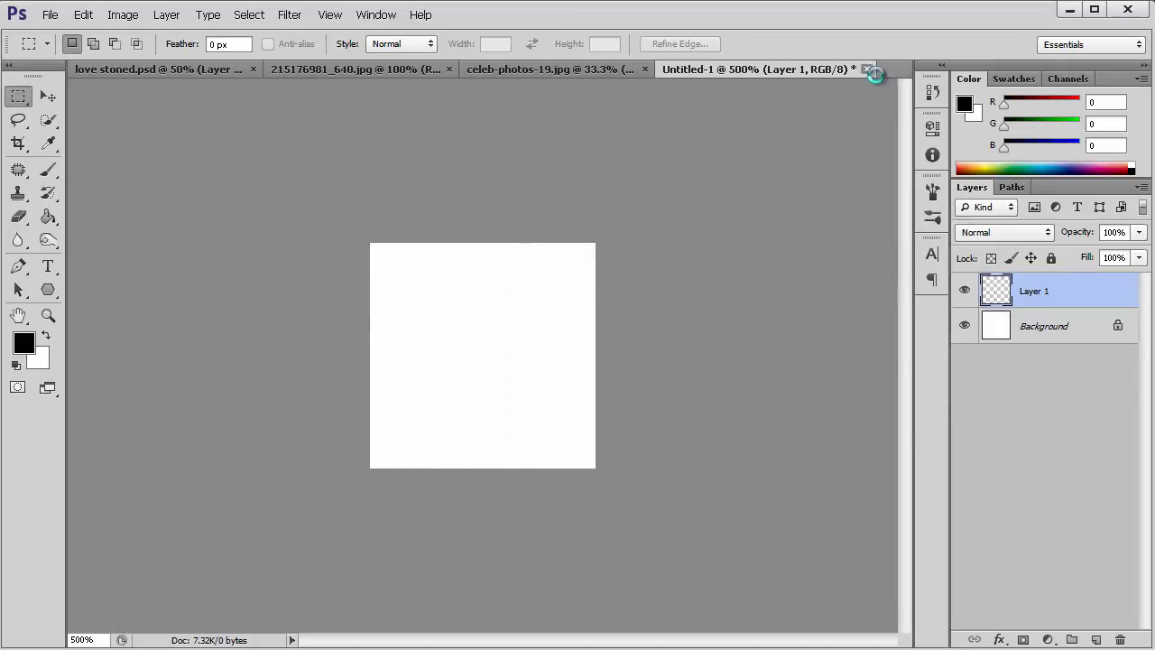
{"action": "left_click", "coordinate": [866, 69]}
{"action": "left_click", "coordinate": [570, 267]}
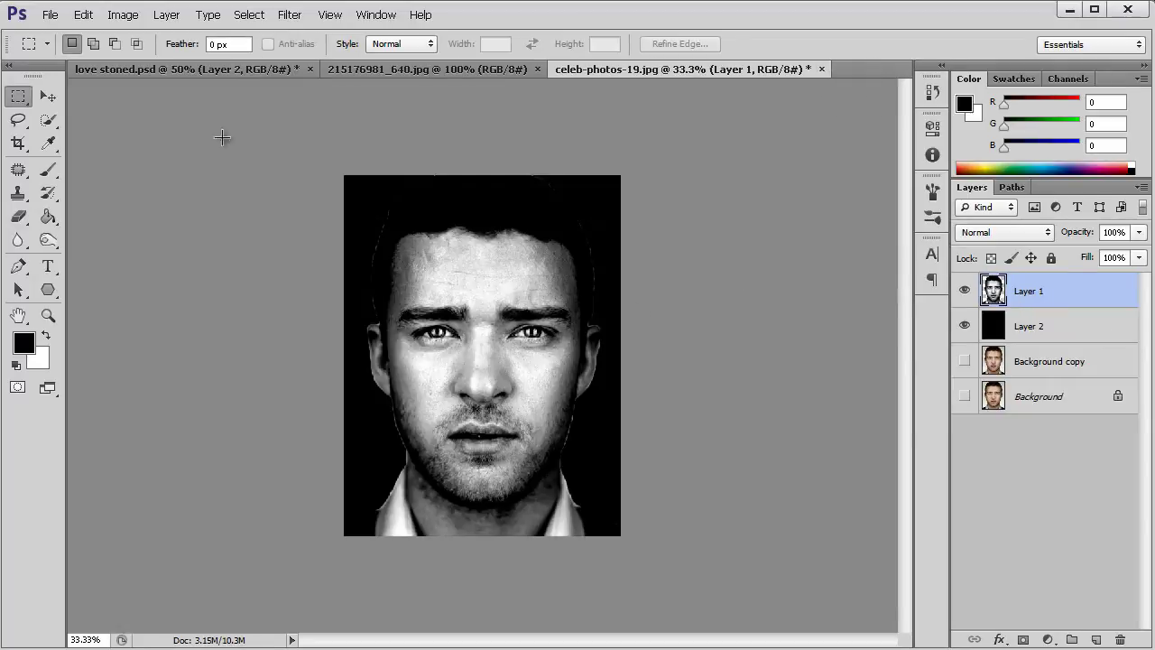
Step: Create a new RGB document 5 pixels wide and 5 pixels high with a white background
{"action": "left_click", "coordinate": [51, 14]}
{"action": "left_click", "coordinate": [66, 33]}
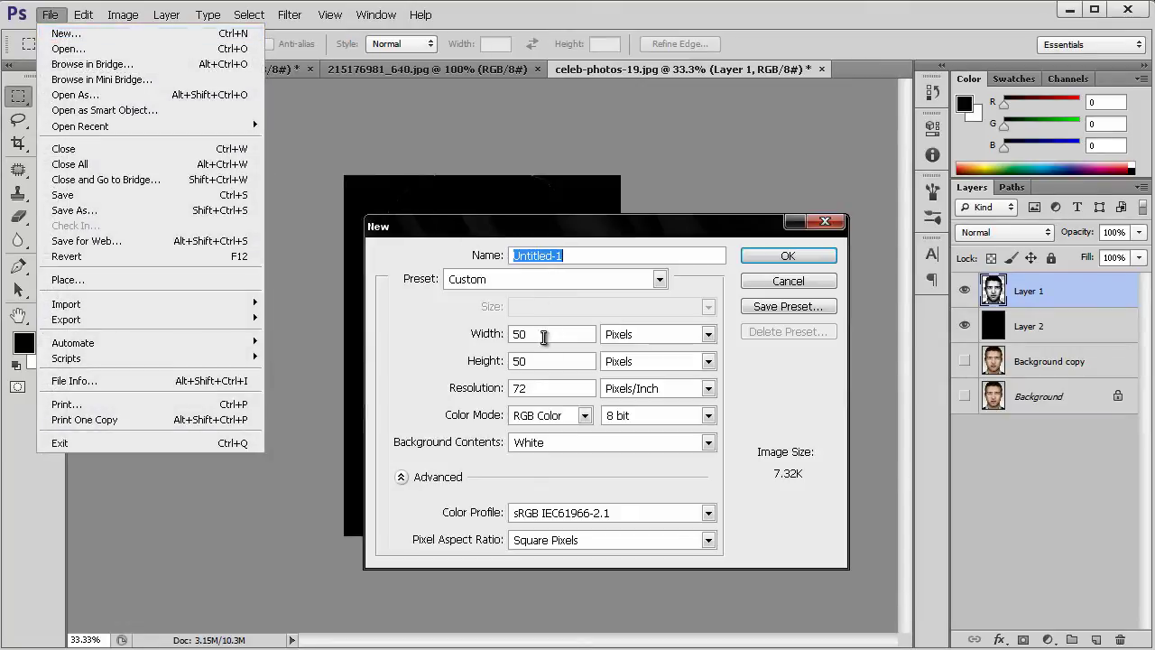
{"action": "left_click", "coordinate": [536, 335]}
{"action": "left_click", "coordinate": [556, 352]}
{"action": "key", "text": "BackSpace"}
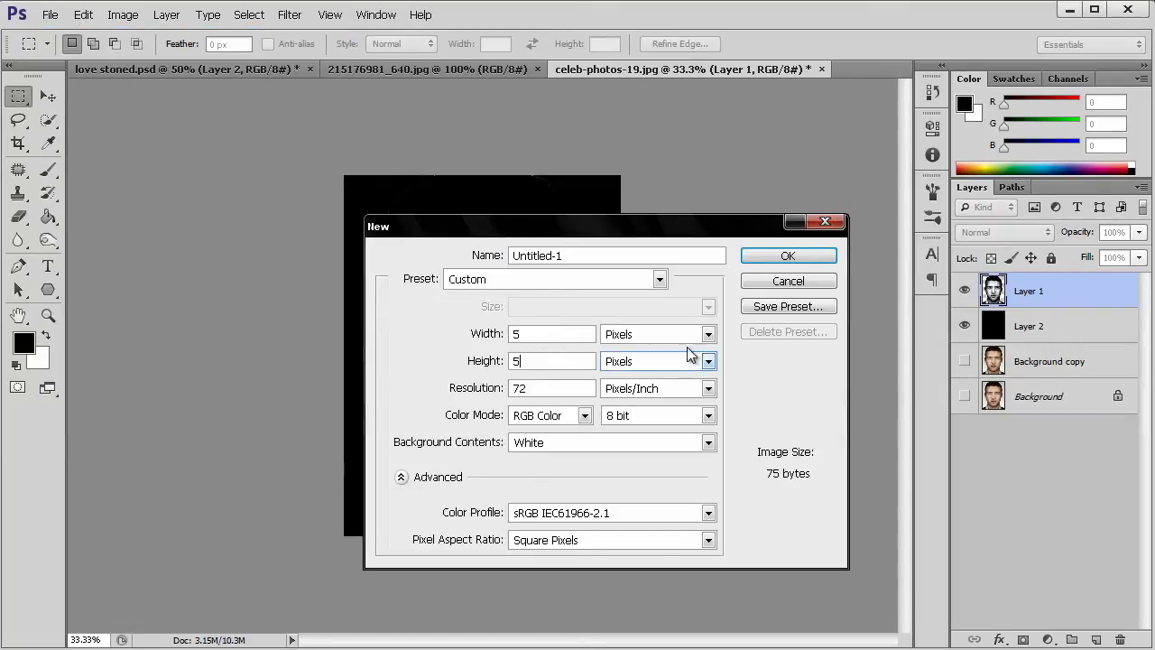
{"action": "left_click", "coordinate": [785, 257]}
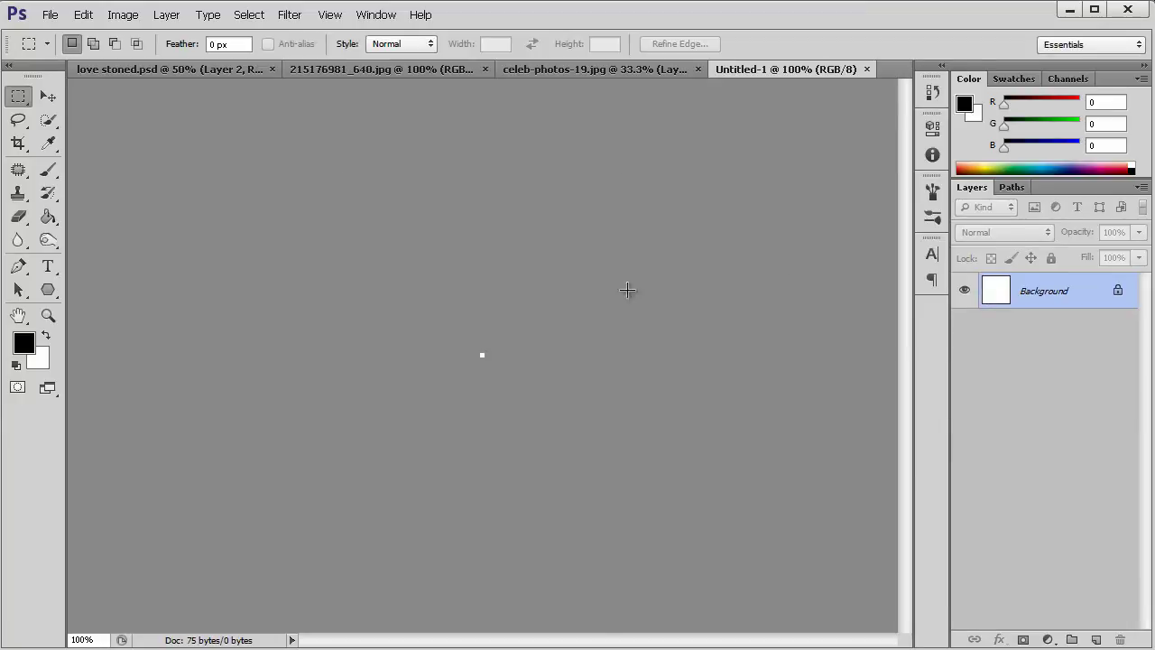
Step: Add a new empty layer above the white background of the 5 × 5 pixel document
{"action": "left_click", "coordinate": [48, 315]}
{"action": "left_click", "coordinate": [482, 360]}
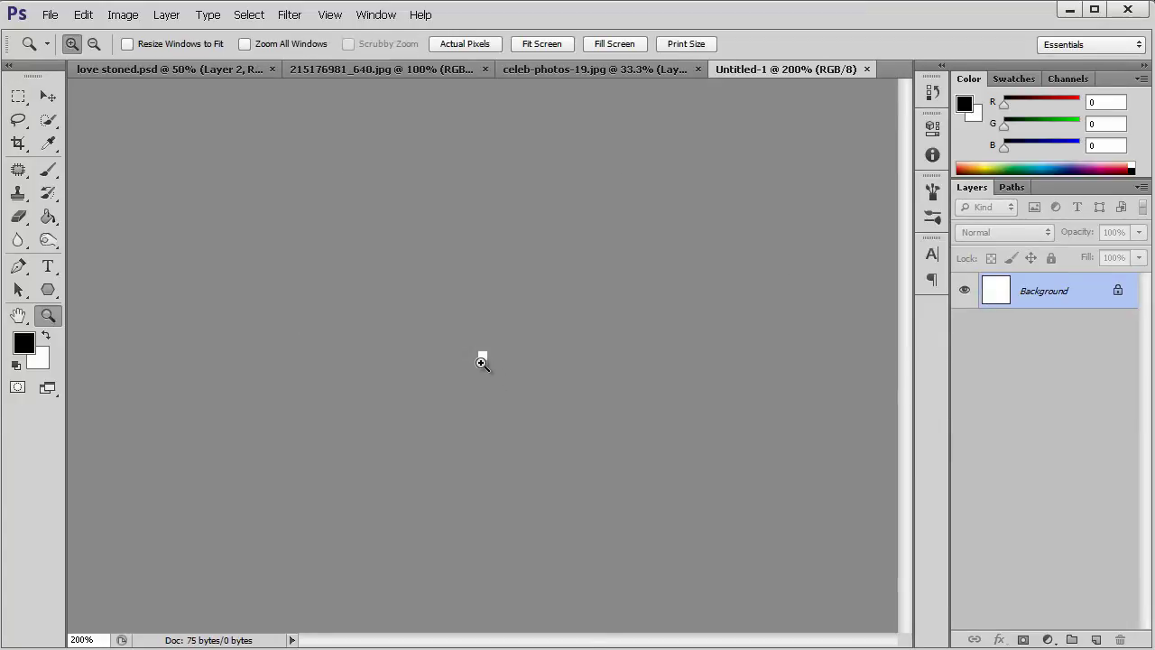
{"action": "left_click", "coordinate": [483, 359]}
{"action": "left_click", "coordinate": [488, 356]}
{"action": "left_click", "coordinate": [488, 357]}
{"action": "left_click", "coordinate": [488, 358]}
{"action": "left_click", "coordinate": [488, 359]}
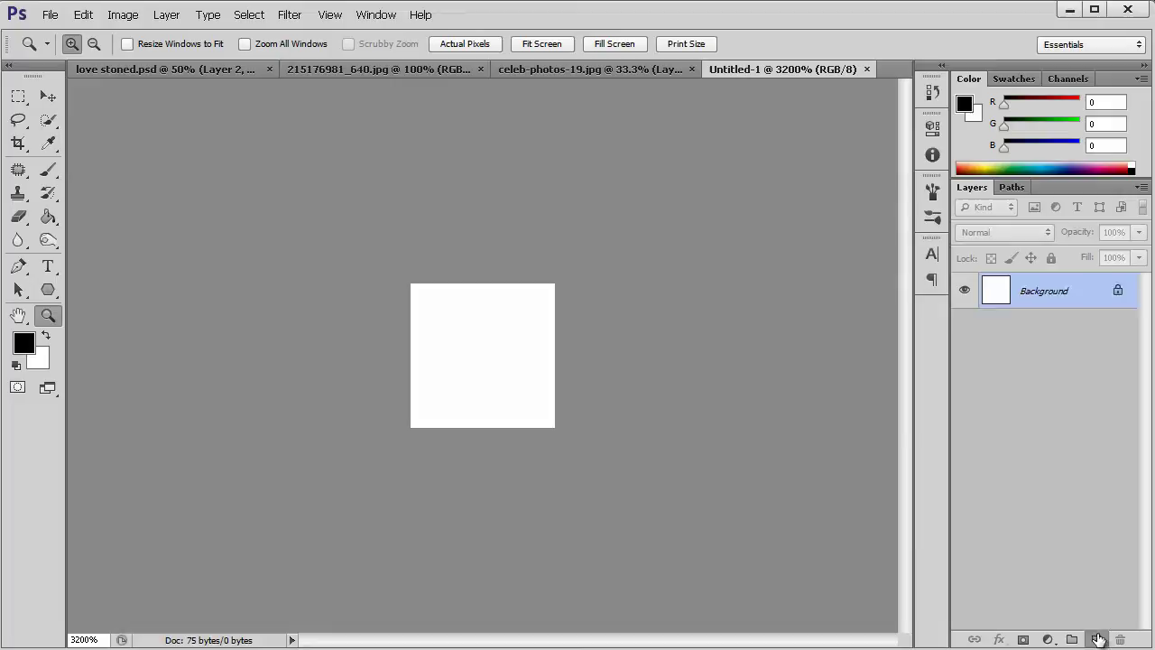
{"action": "left_click", "coordinate": [1096, 638]}
Step: Select the one-pixel-wide middle column over the full canvas height with the Rectangular Marquee tool
{"action": "left_click_drag", "start_coordinate": [18, 96], "coordinate": [106, 98]}
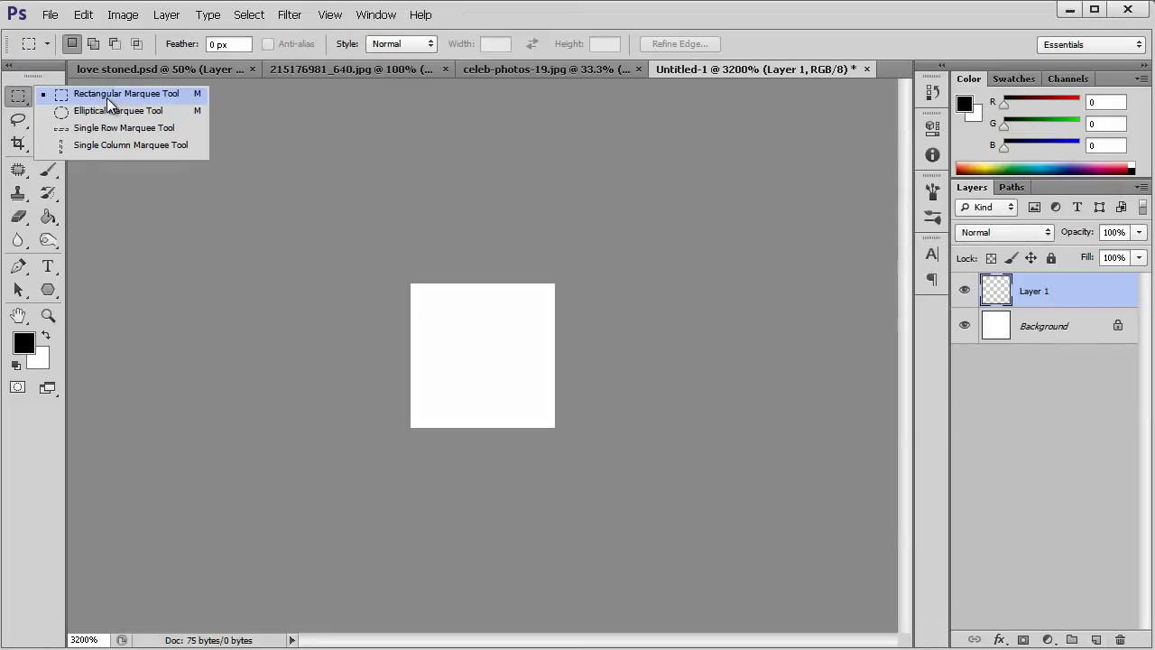
{"action": "left_click", "coordinate": [138, 97]}
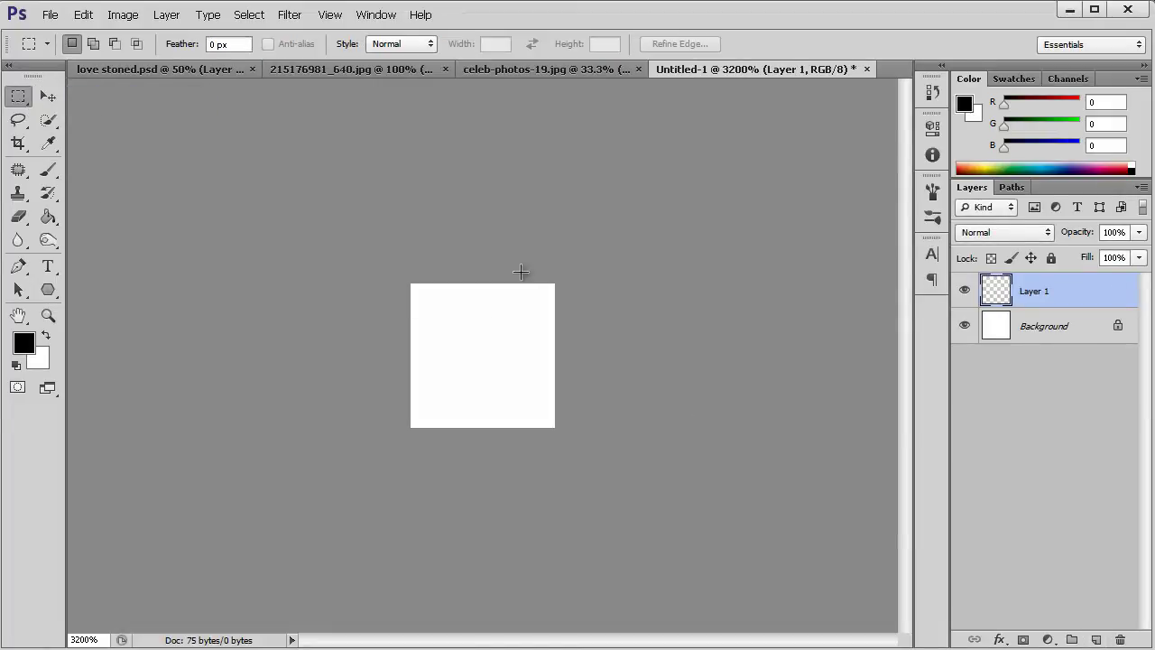
{"action": "left_click_drag", "start_coordinate": [469, 290], "coordinate": [494, 426]}
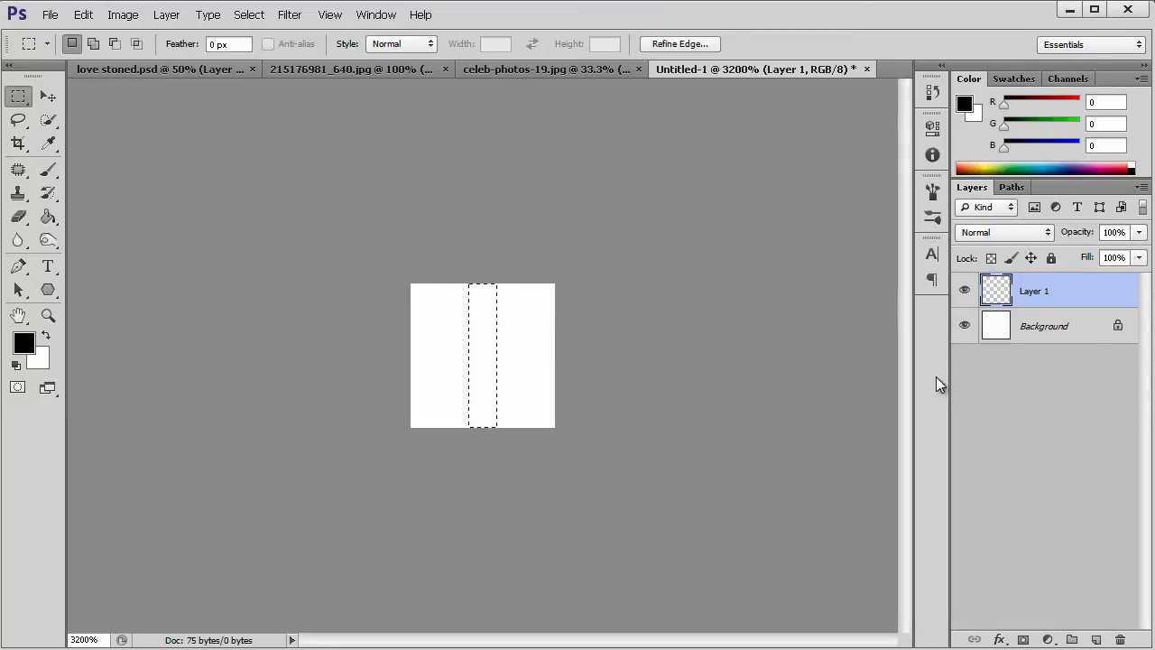
Step: Fill the selected middle column on the upper layer with black, clear the selection and hide the white background layer
{"action": "left_click", "coordinate": [48, 217]}
{"action": "left_click", "coordinate": [489, 354]}
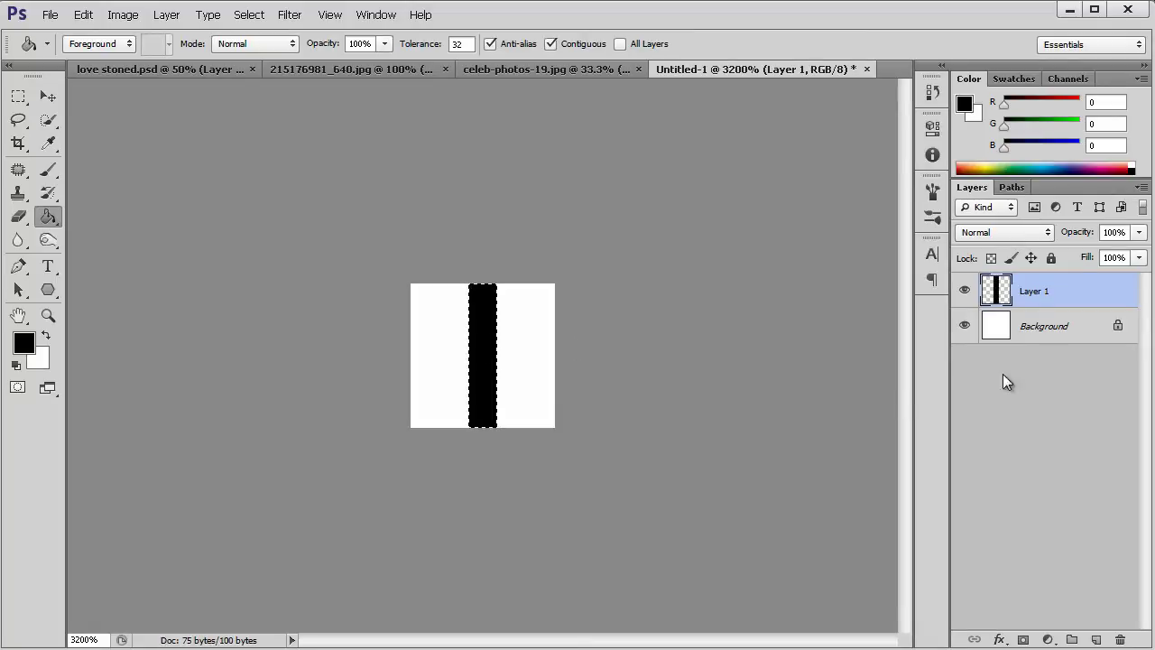
{"action": "left_click", "coordinate": [965, 341]}
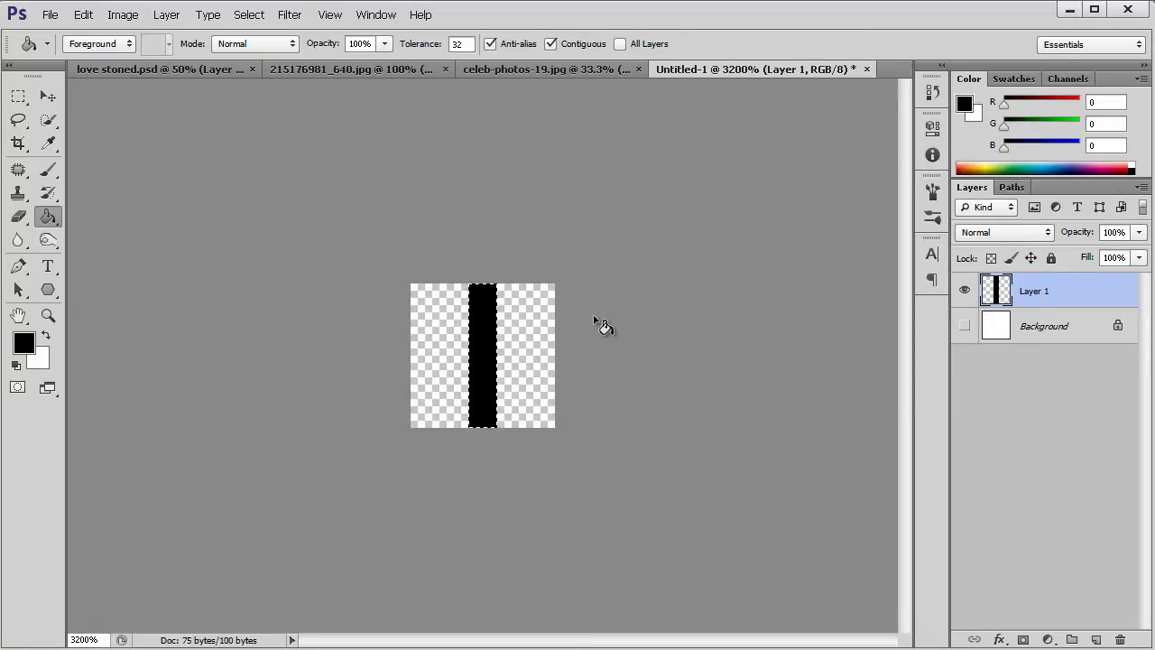
{"action": "key", "text": "ctrl+d"}
{"action": "left_click", "coordinate": [1023, 334]}
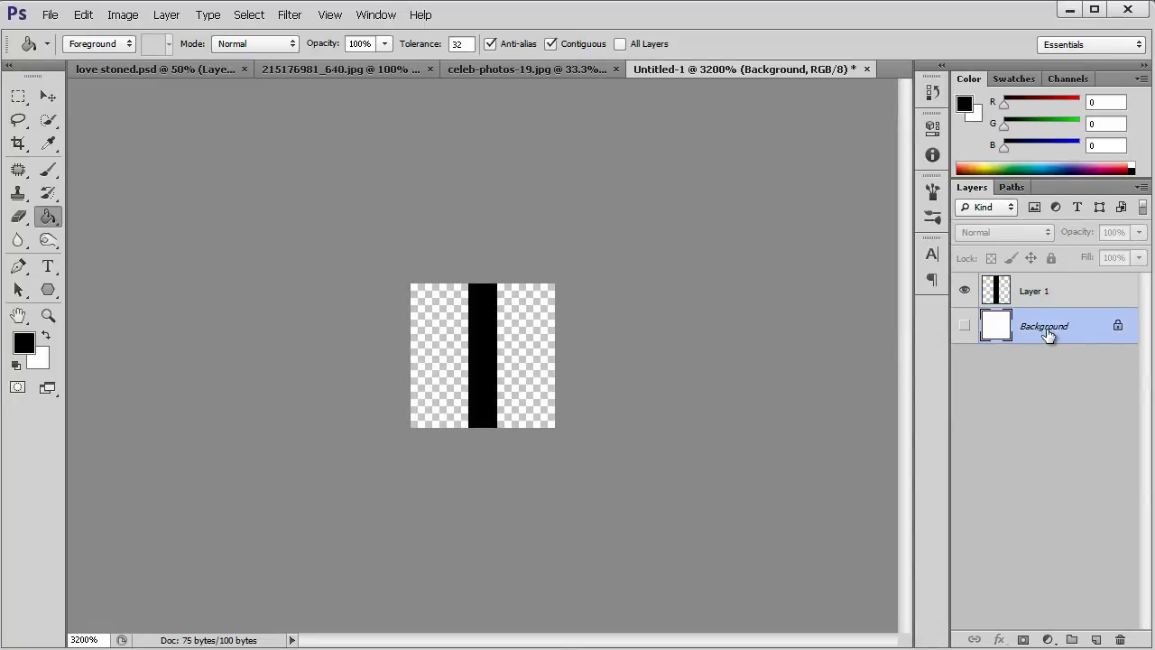
Step: Define the 5 × 5 pixel stripe tile as a pattern named Lines
{"action": "left_click", "coordinate": [51, 15]}
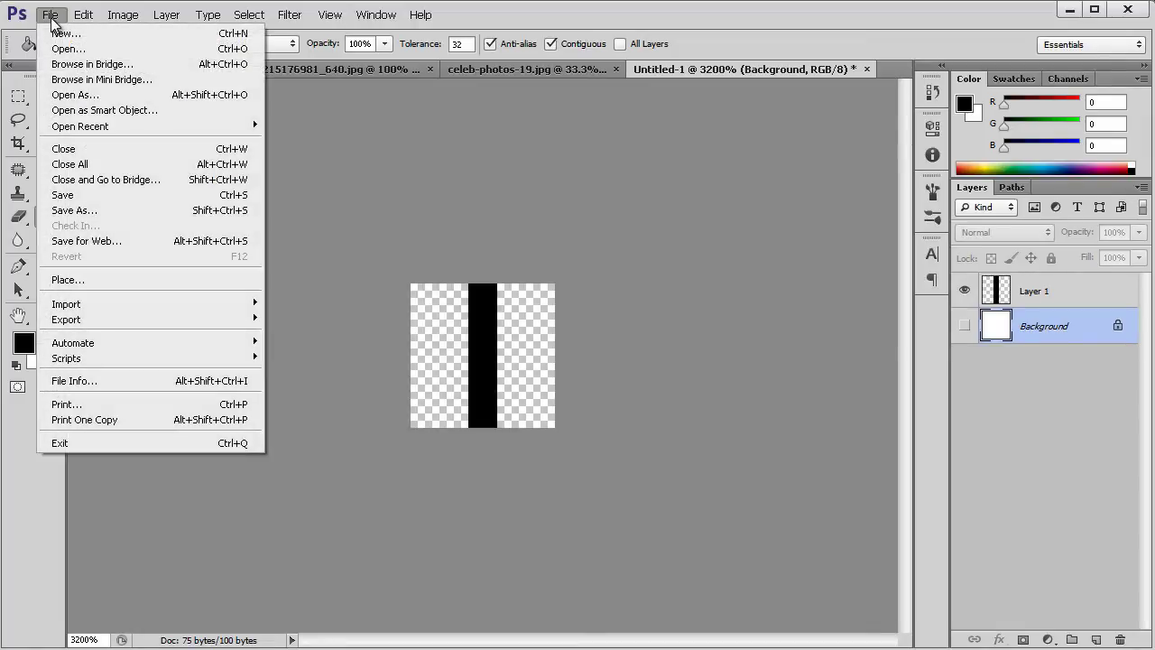
{"action": "mouse_move", "coordinate": [75, 20]}
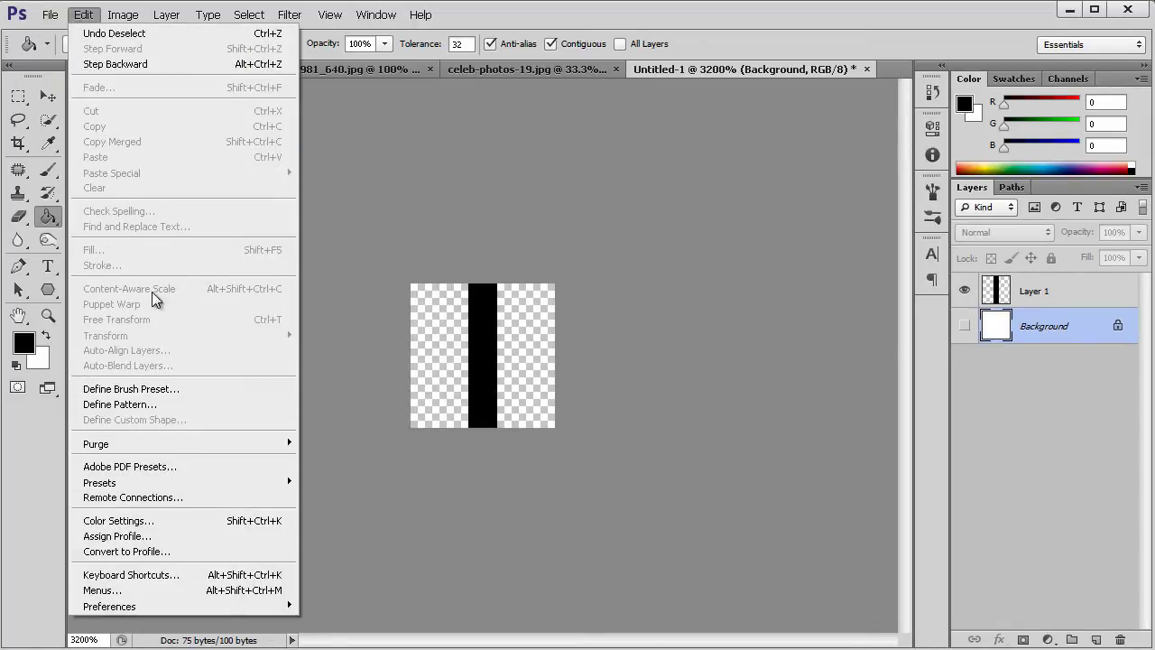
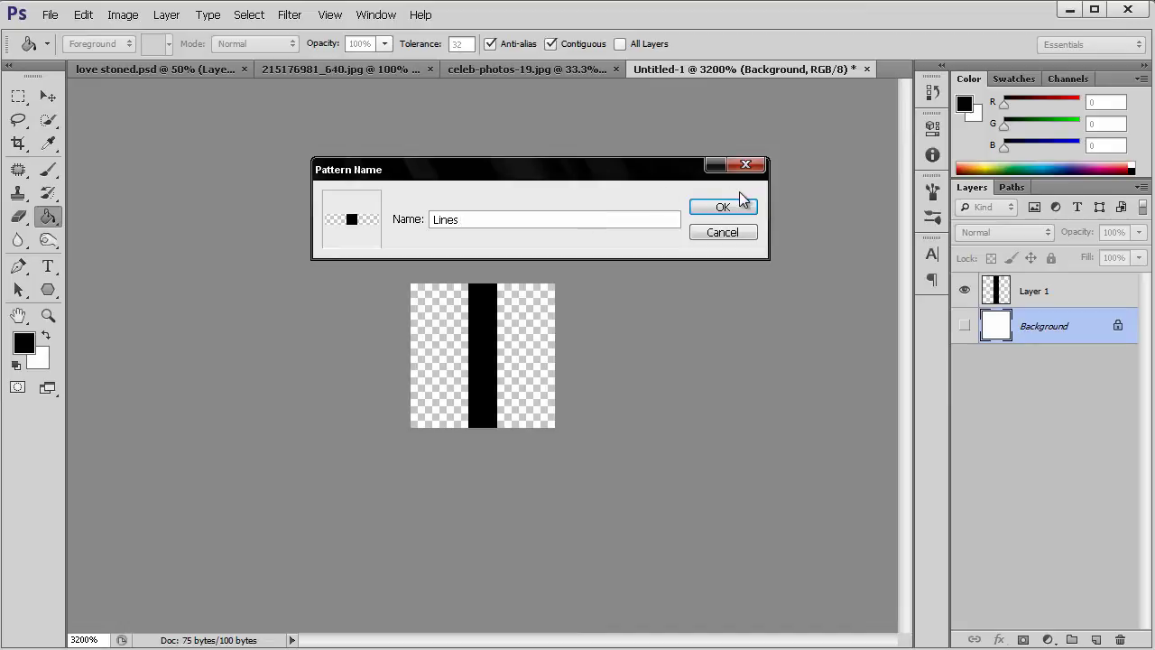
{"action": "left_click", "coordinate": [737, 205]}
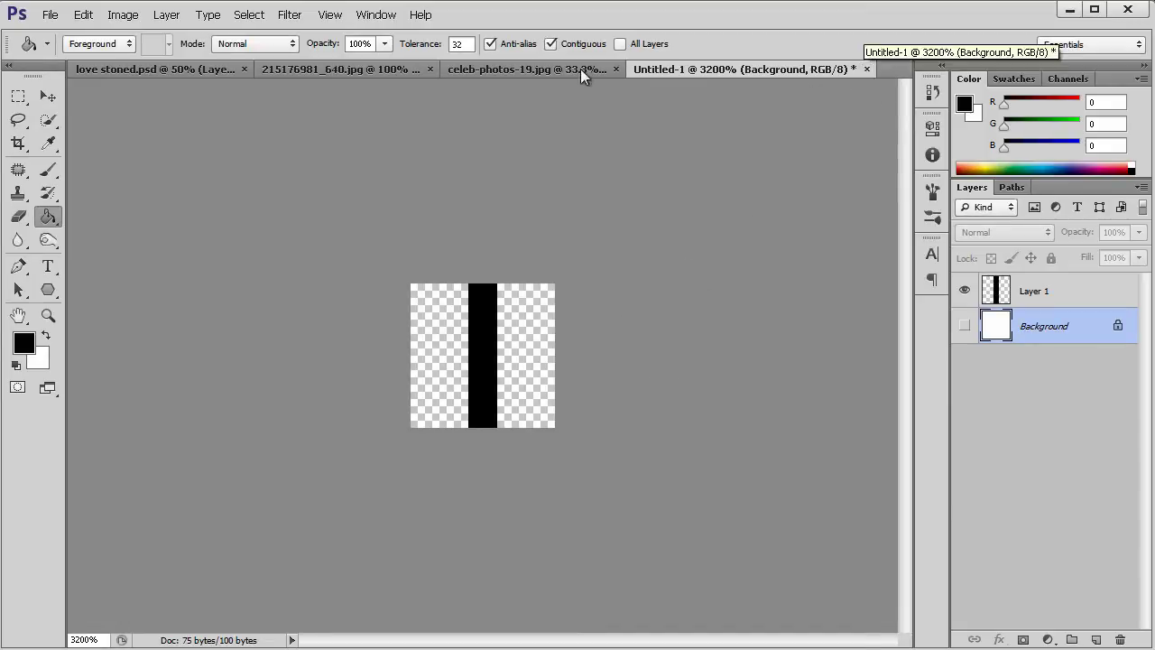
Step: Create a new RGB document 1000 pixels wide and 1000 pixels high with a white background
{"action": "left_click", "coordinate": [52, 15]}
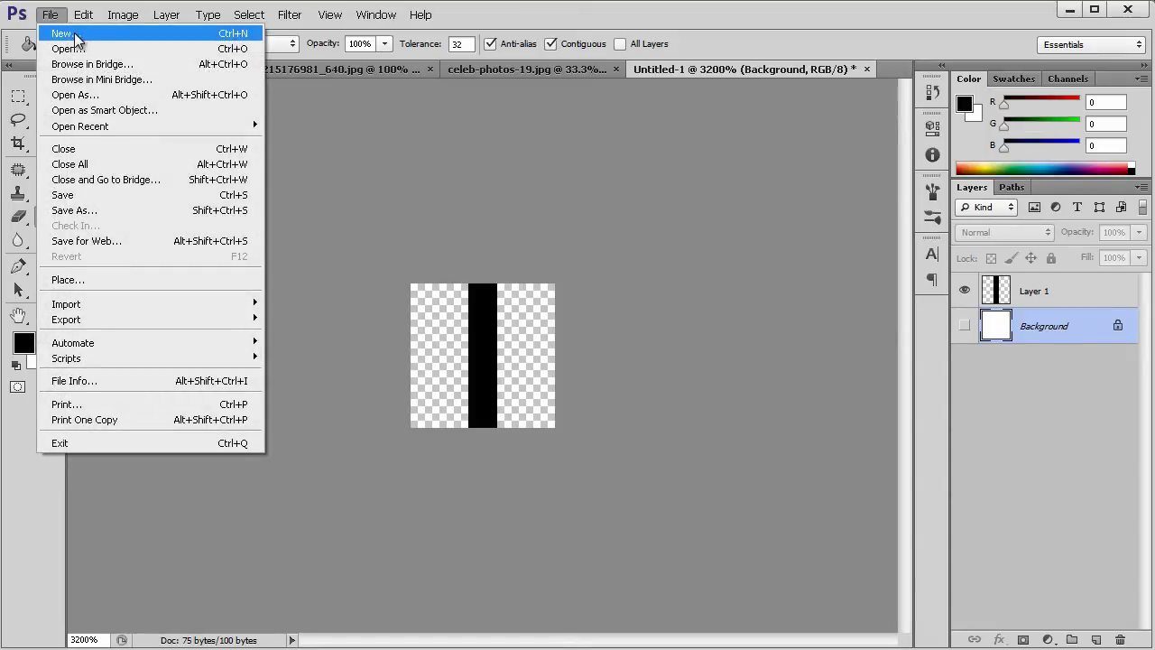
{"action": "left_click", "coordinate": [59, 34]}
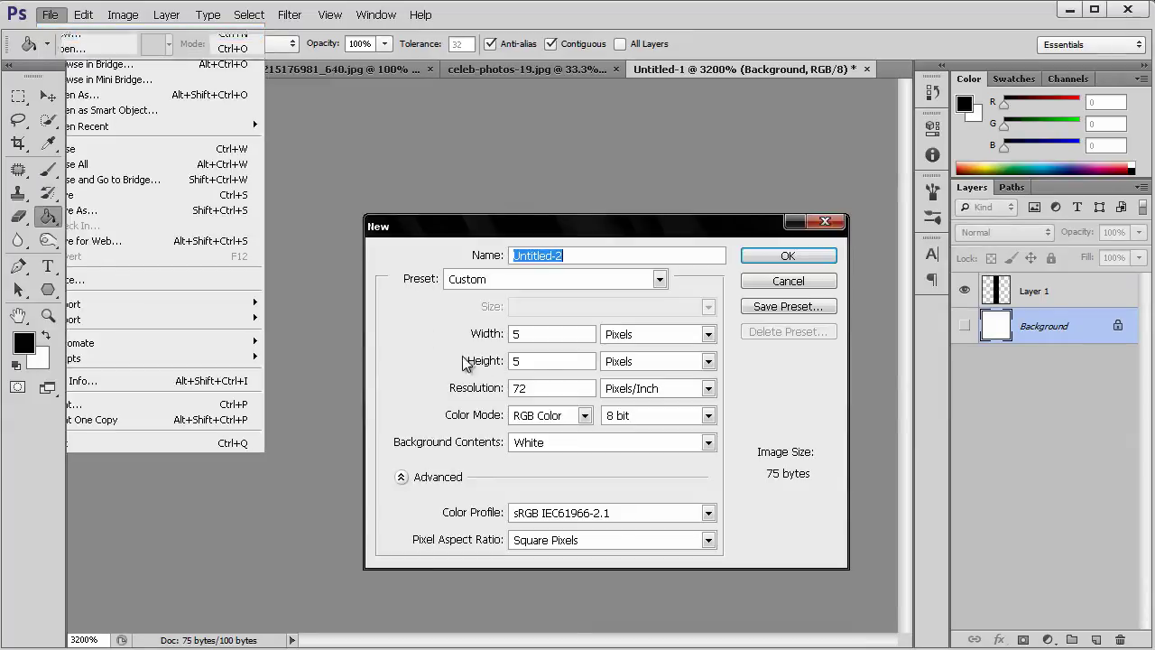
{"action": "left_click", "coordinate": [488, 334]}
{"action": "type", "text": "1000"}
{"action": "key", "text": "Tab"}
{"action": "key", "text": "Tab"}
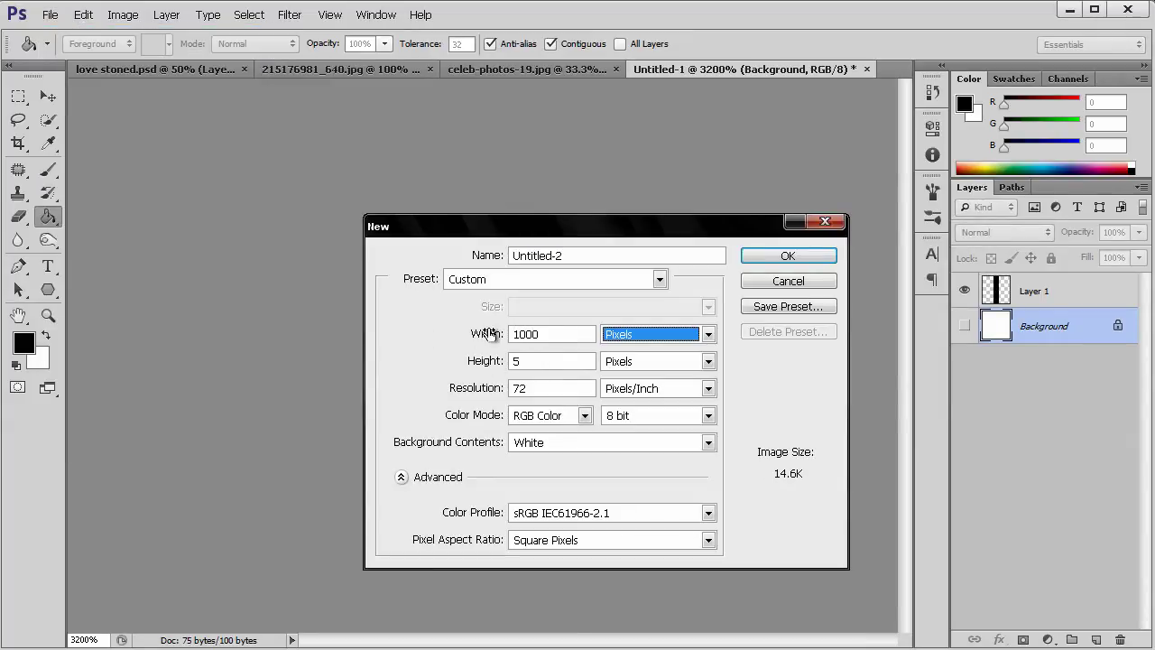
{"action": "type", "text": "1000"}
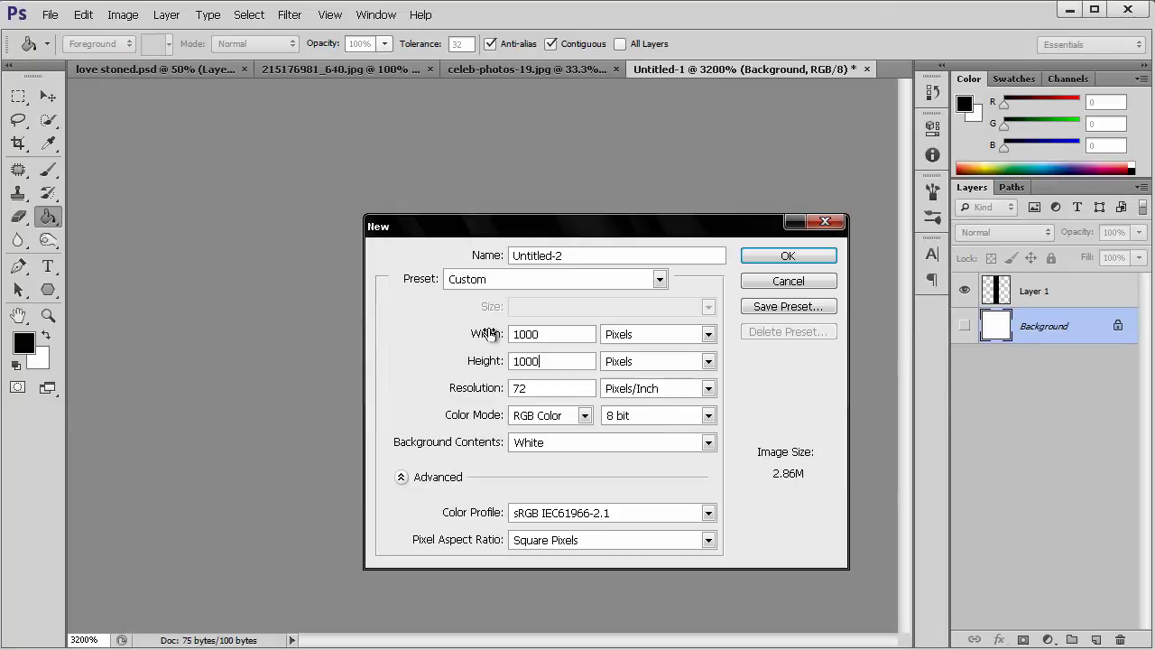
{"action": "left_click", "coordinate": [776, 255]}
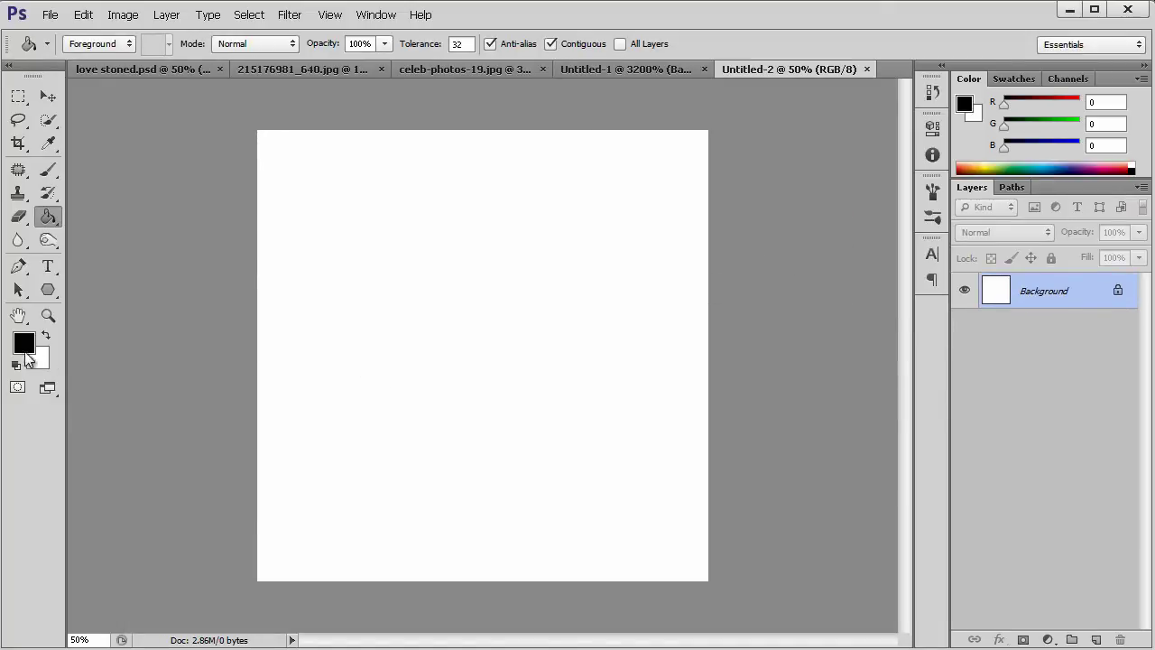
Step: Duplicate the white Background layer of the 1000 × 1000 pixel document
{"action": "right_click", "coordinate": [1028, 295]}
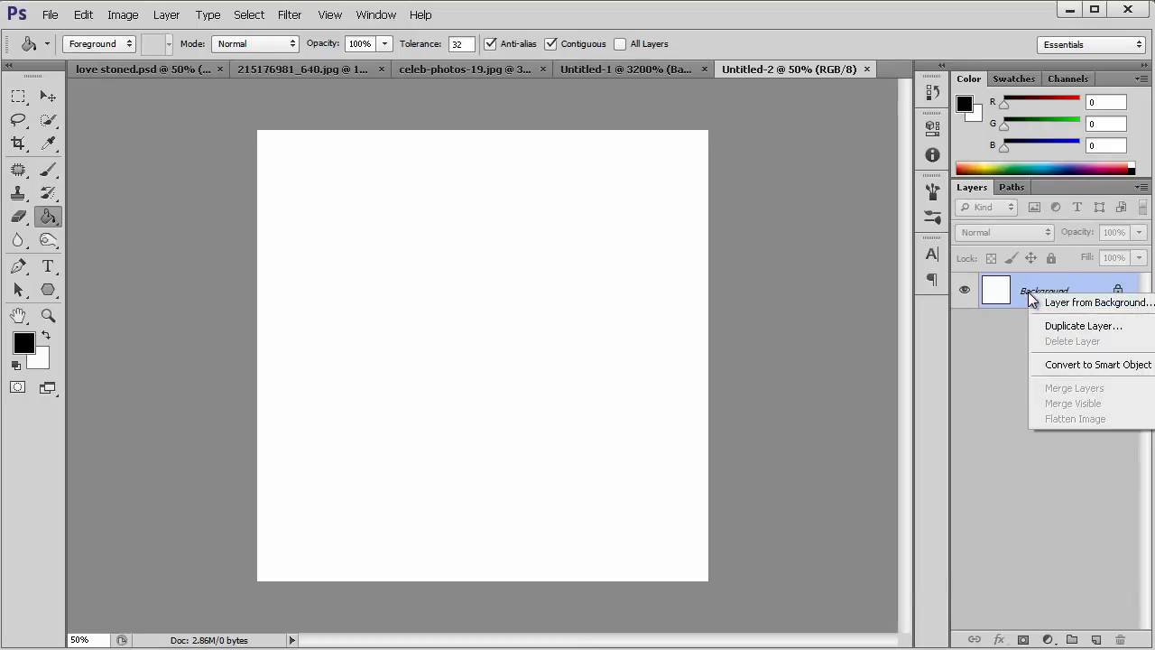
{"action": "left_click", "coordinate": [1051, 325]}
{"action": "left_click", "coordinate": [736, 247]}
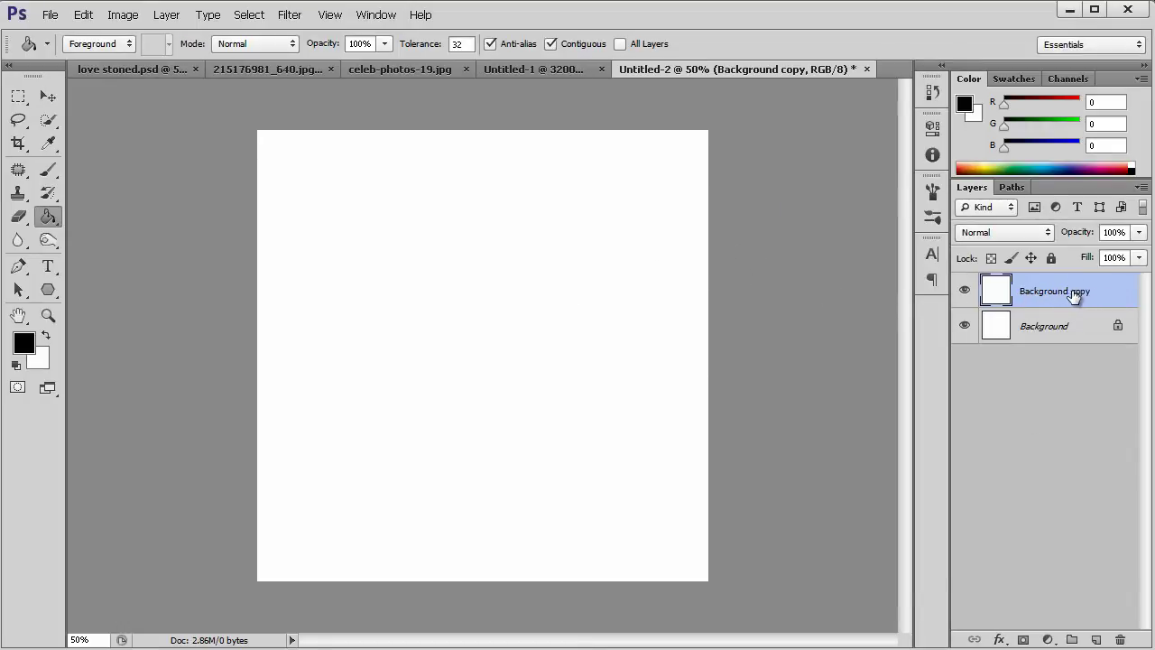
Step: Enable a Pattern Overlay in the Background copy layer's blending options and lower its fill opacity to 0%
{"action": "right_click", "coordinate": [1044, 290]}
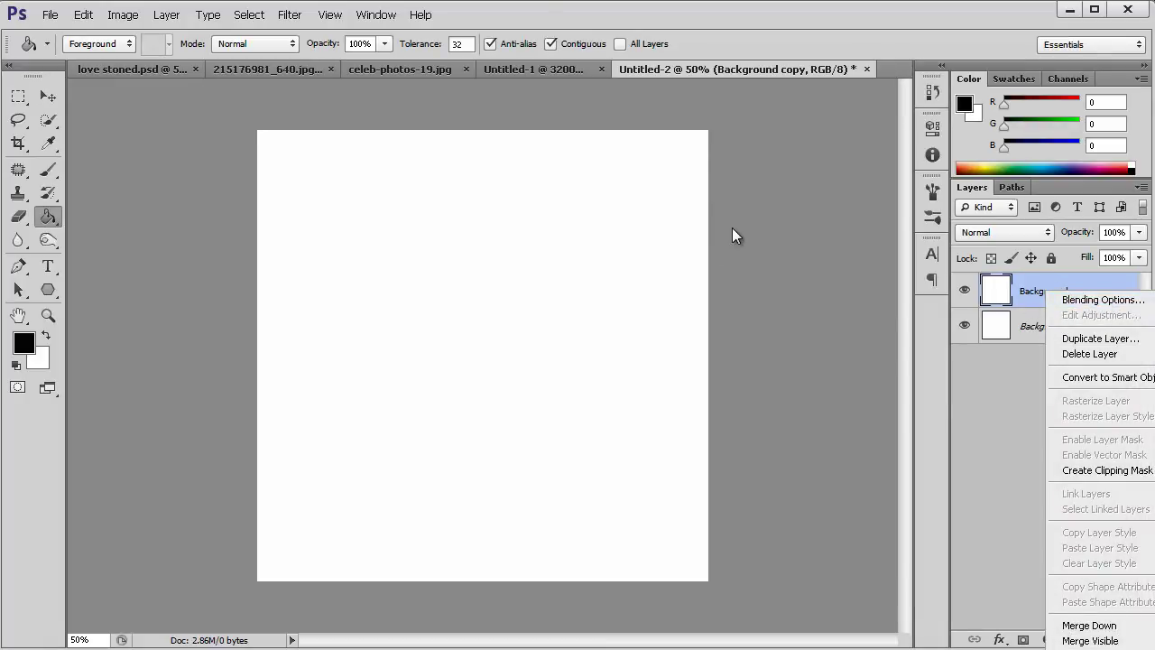
{"action": "left_click", "coordinate": [1102, 299]}
{"action": "left_click_drag", "start_coordinate": [811, 238], "coordinate": [770, 126]}
{"action": "left_click", "coordinate": [722, 374]}
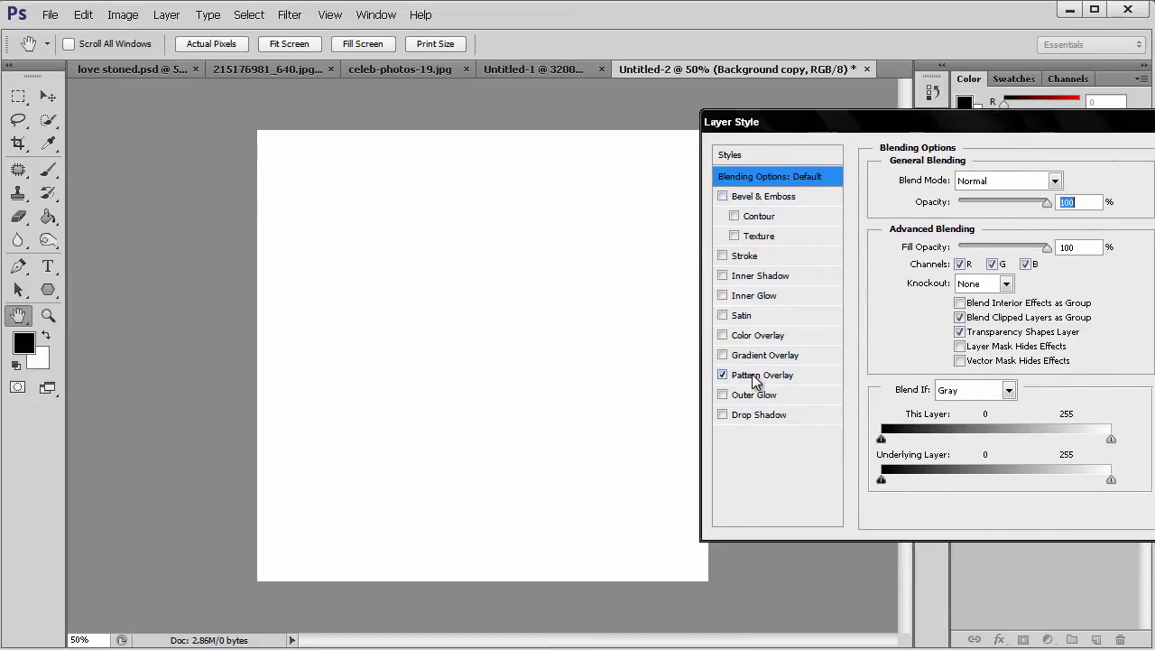
{"action": "left_click_drag", "start_coordinate": [913, 127], "coordinate": [955, 127]}
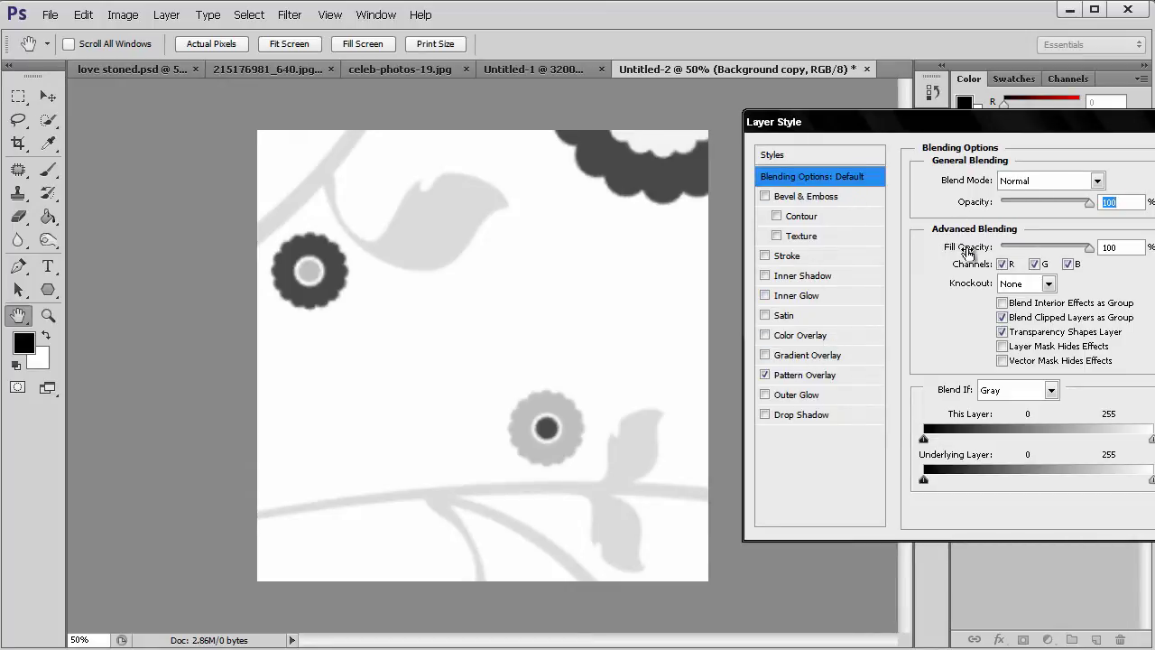
{"action": "left_click_drag", "start_coordinate": [1055, 246], "coordinate": [1000, 259]}
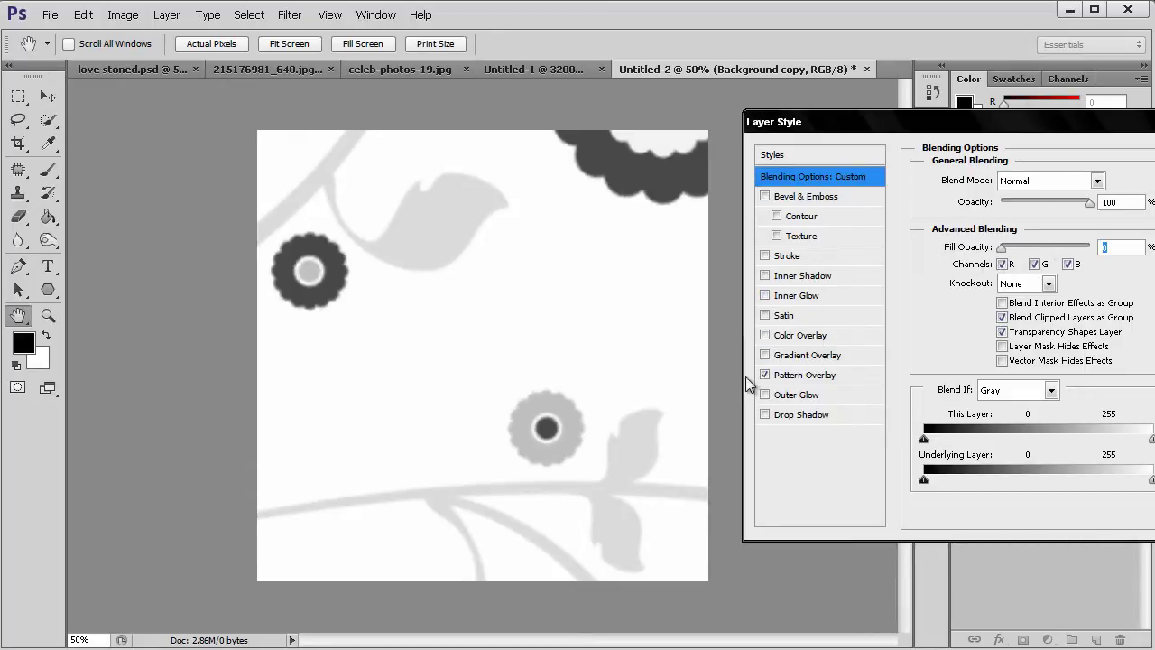
Step: Choose the newly defined Lines pattern, the last one in the pattern library, for the Pattern Overlay
{"action": "left_click", "coordinate": [796, 377]}
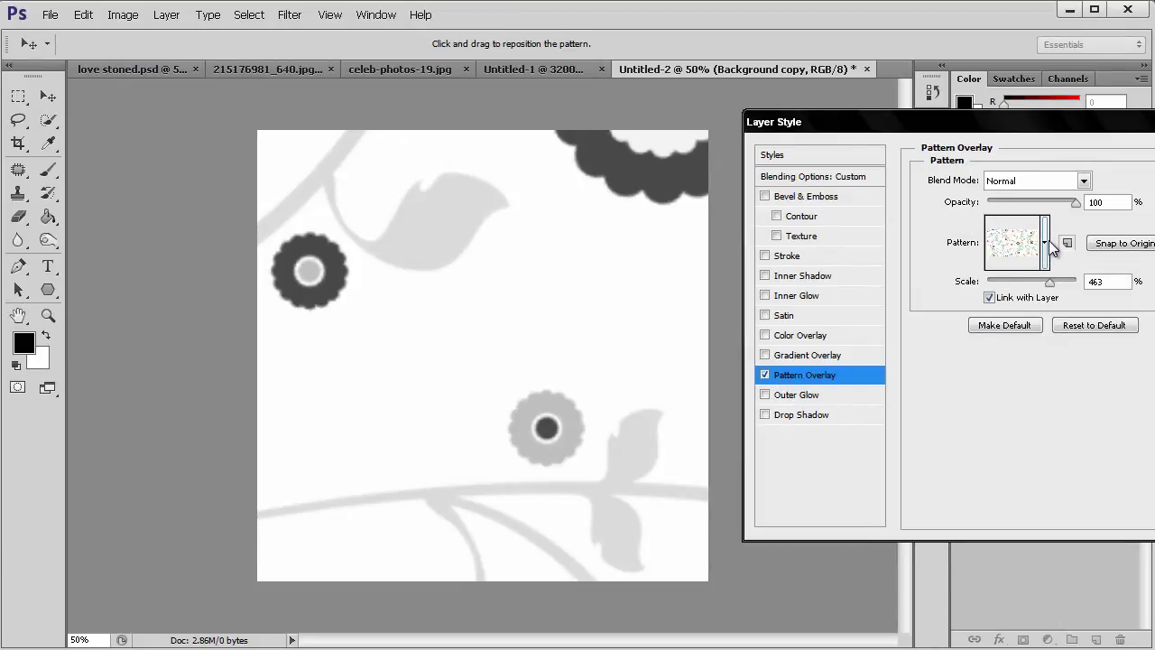
{"action": "left_click", "coordinate": [1044, 242]}
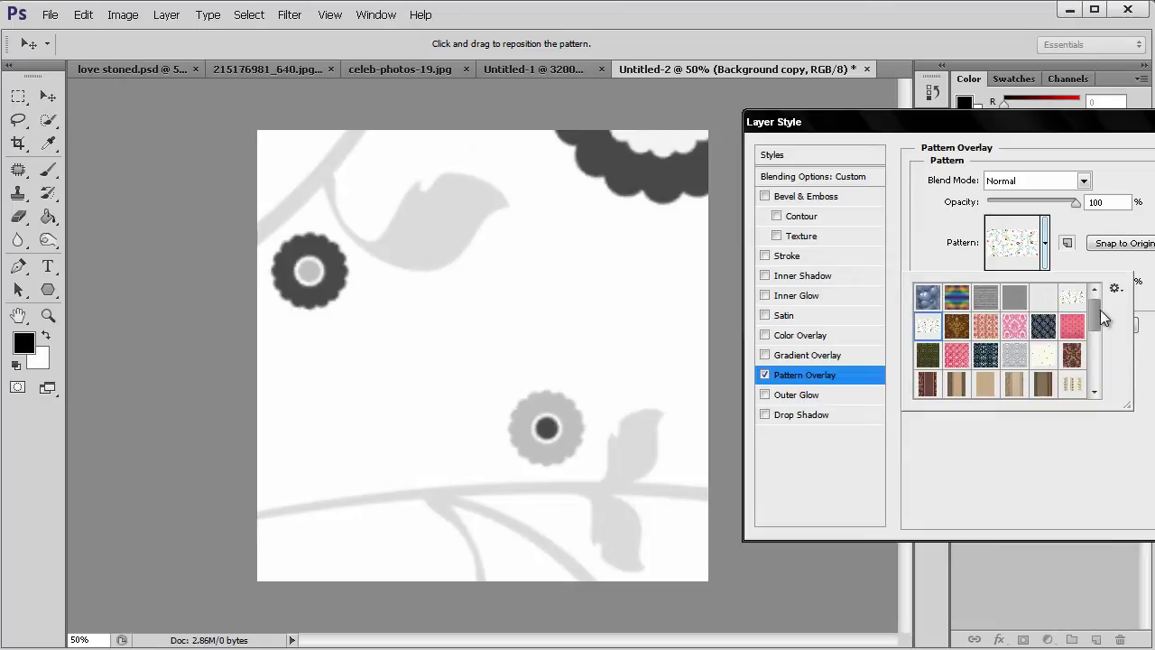
{"action": "left_click_drag", "start_coordinate": [1096, 311], "coordinate": [1098, 365]}
{"action": "left_click", "coordinate": [992, 388]}
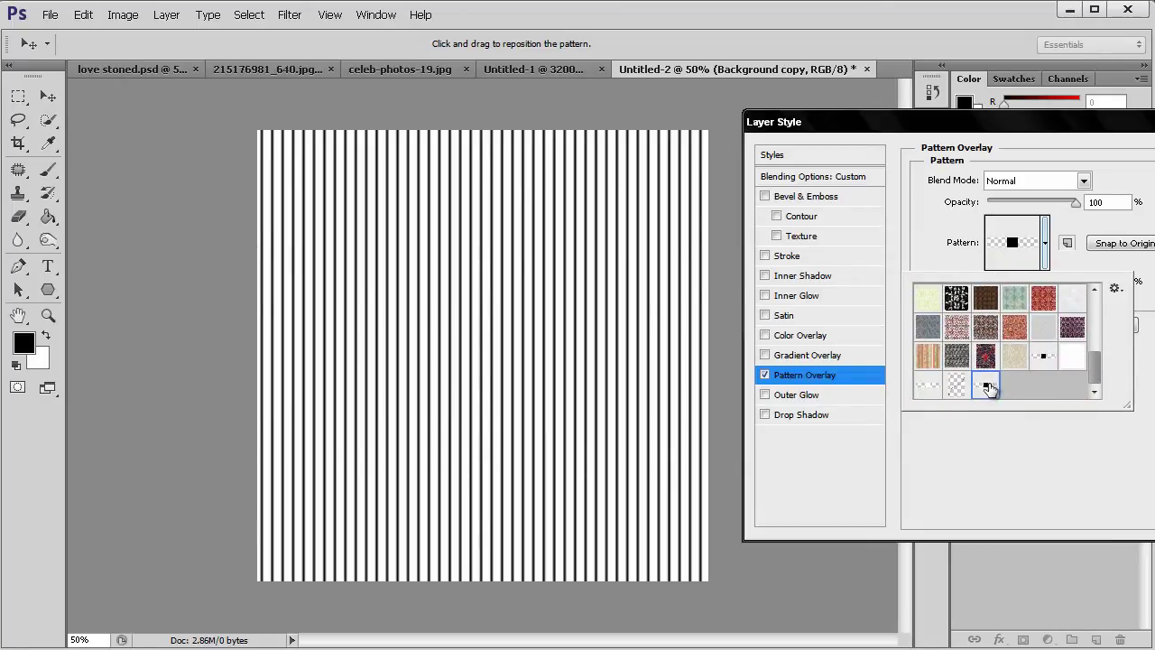
{"action": "left_click", "coordinate": [1029, 426]}
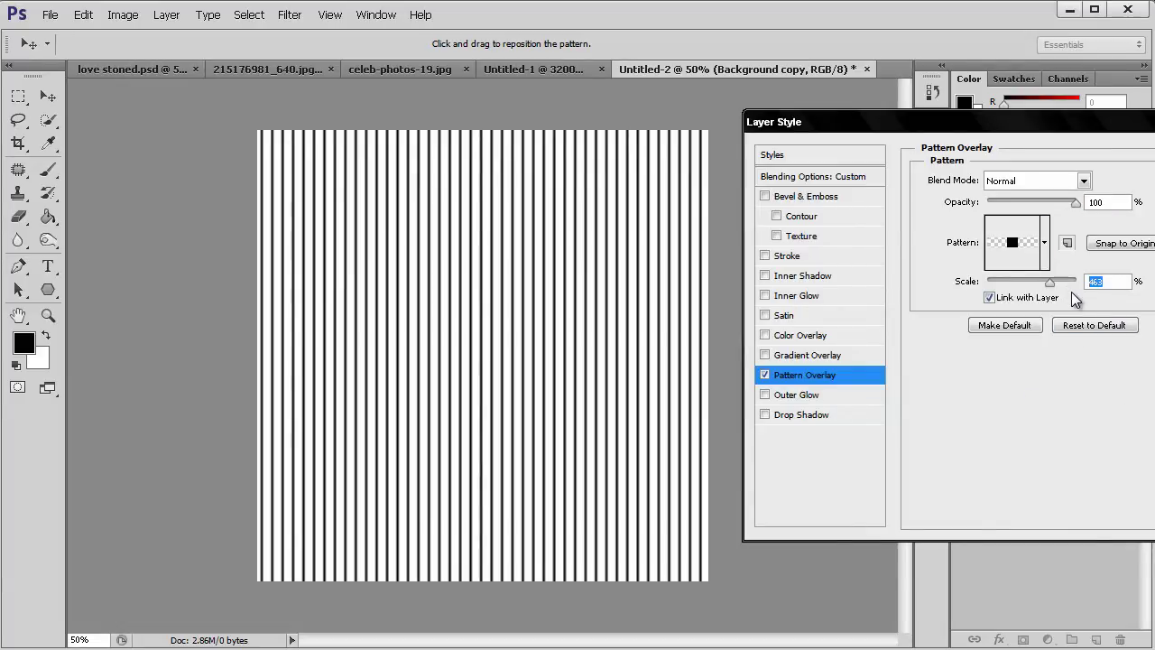
Step: Try the Lines pattern overlay at scales of 300% and 280%
{"action": "type", "text": "300"}
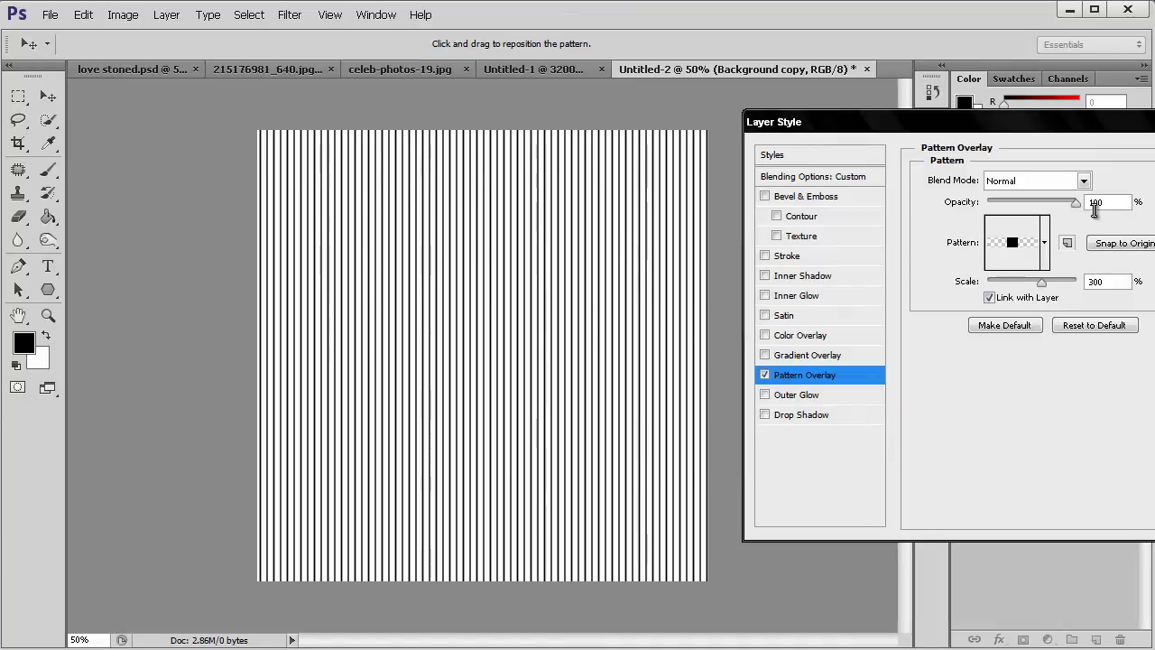
{"action": "left_click_drag", "start_coordinate": [1070, 133], "coordinate": [1042, 133]}
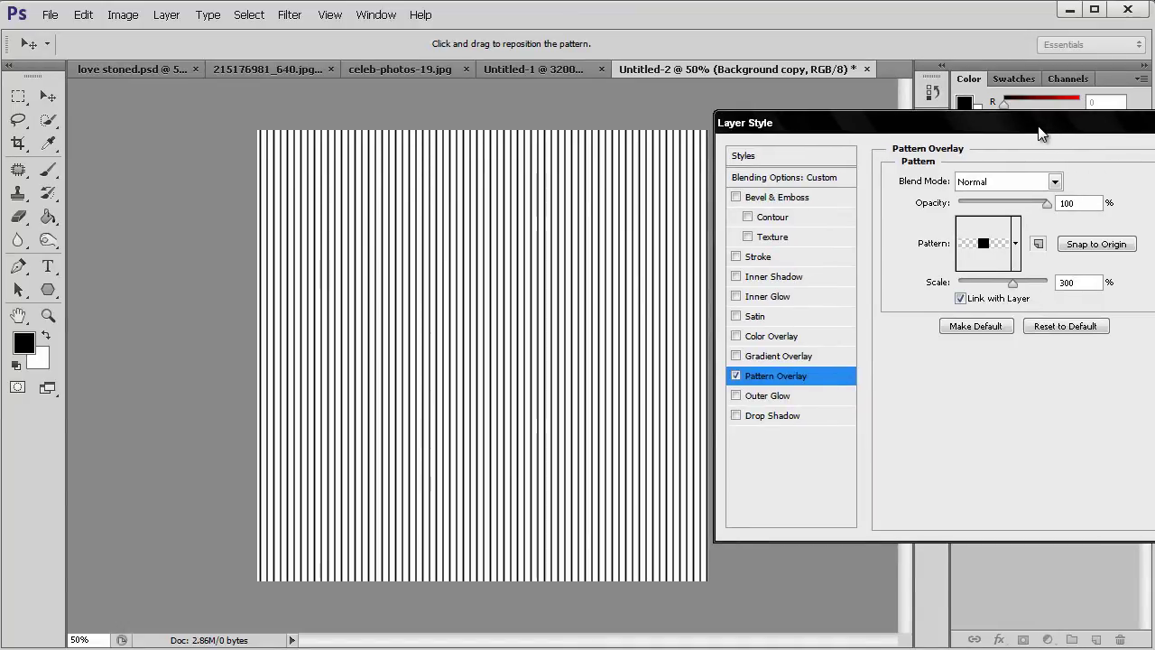
{"action": "left_click_drag", "start_coordinate": [1042, 134], "coordinate": [983, 172]}
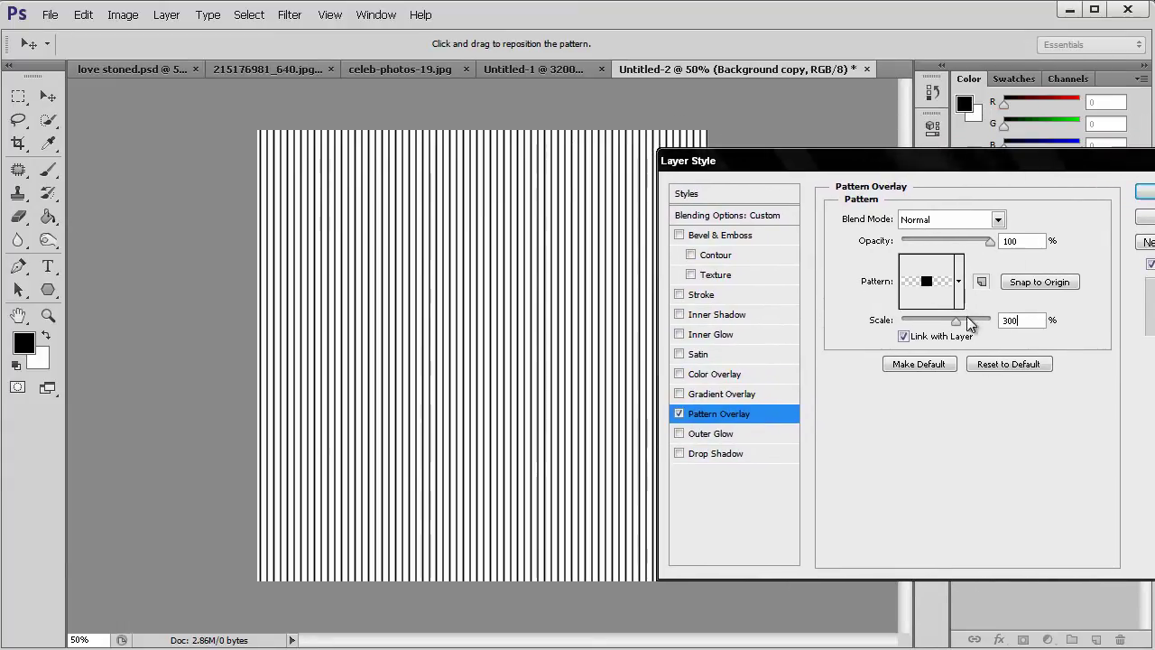
{"action": "left_click_drag", "start_coordinate": [1037, 320], "coordinate": [999, 320]}
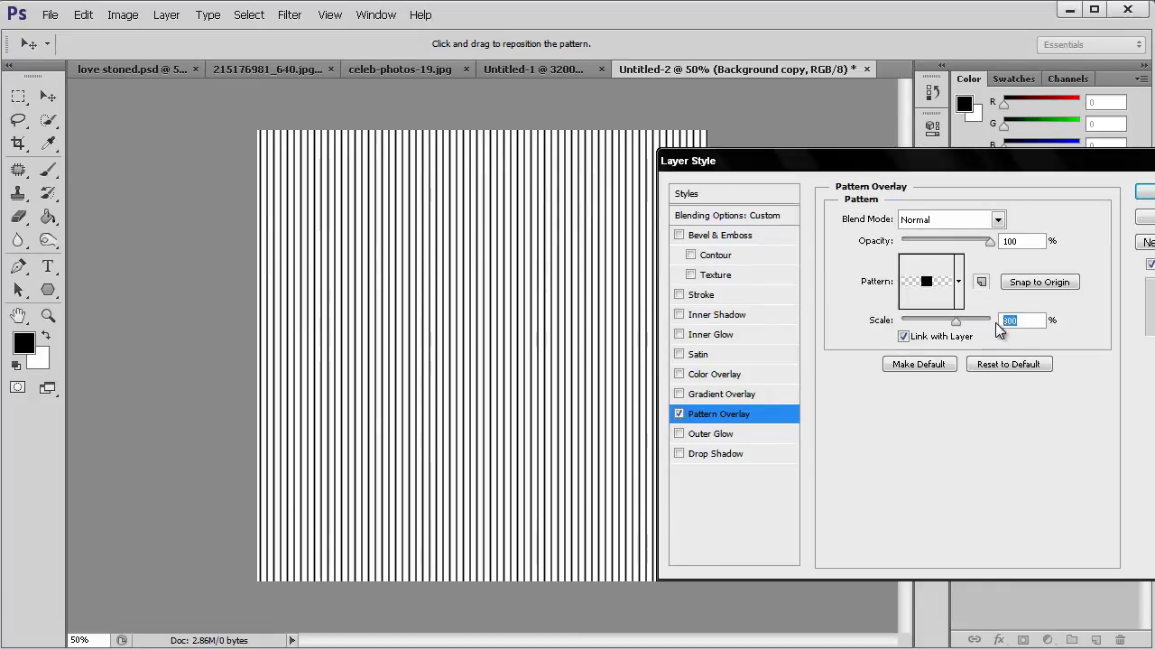
{"action": "type", "text": "280"}
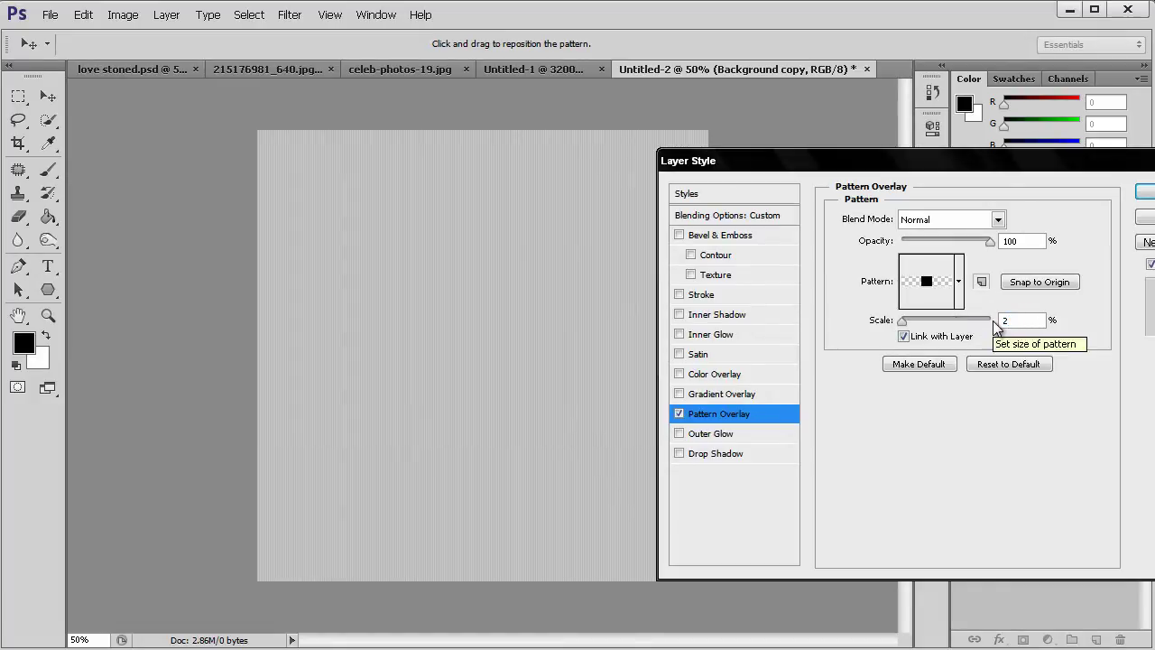
{"action": "key", "text": "BackSpace"}
{"action": "key", "text": "BackSpace"}
{"action": "key", "text": "BackSpace"}
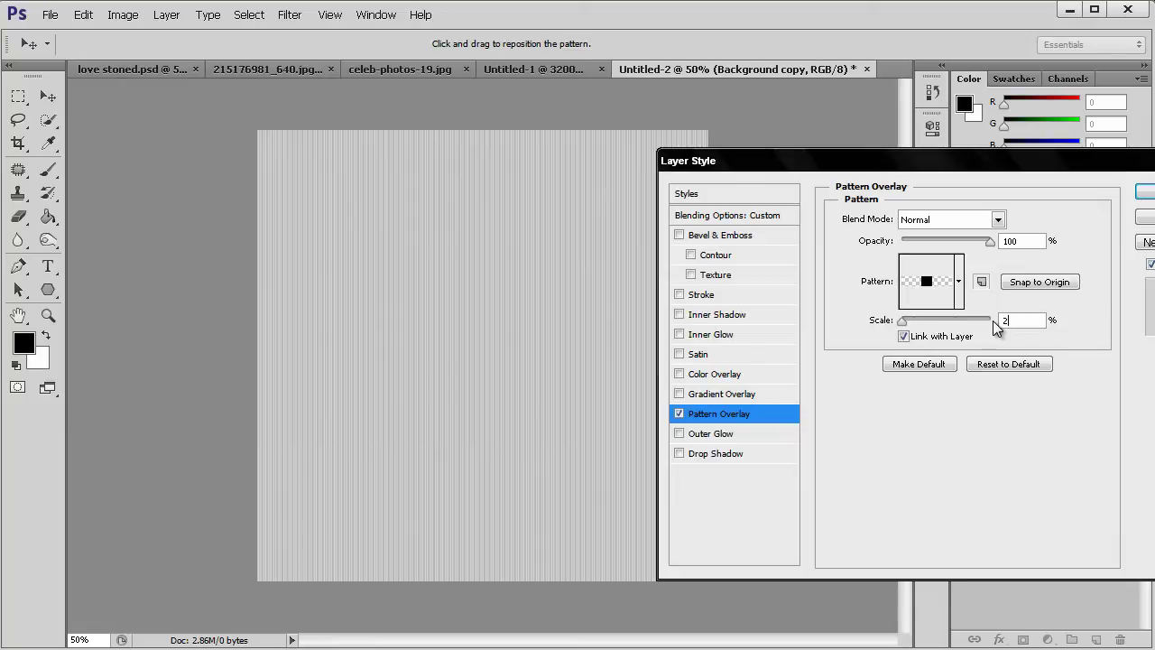
Step: Set the Pattern Overlay scale to 340%, apply the layer style and select the white Background layer
{"action": "type", "text": "3"}
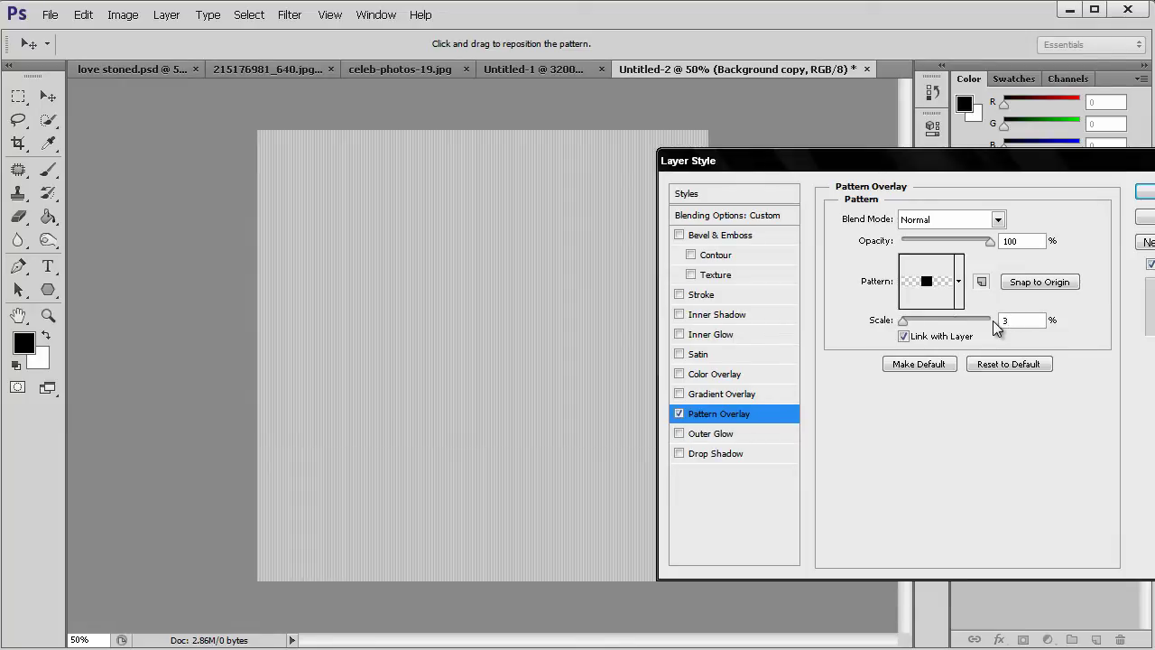
{"action": "type", "text": "20"}
{"action": "key", "text": "BackSpace"}
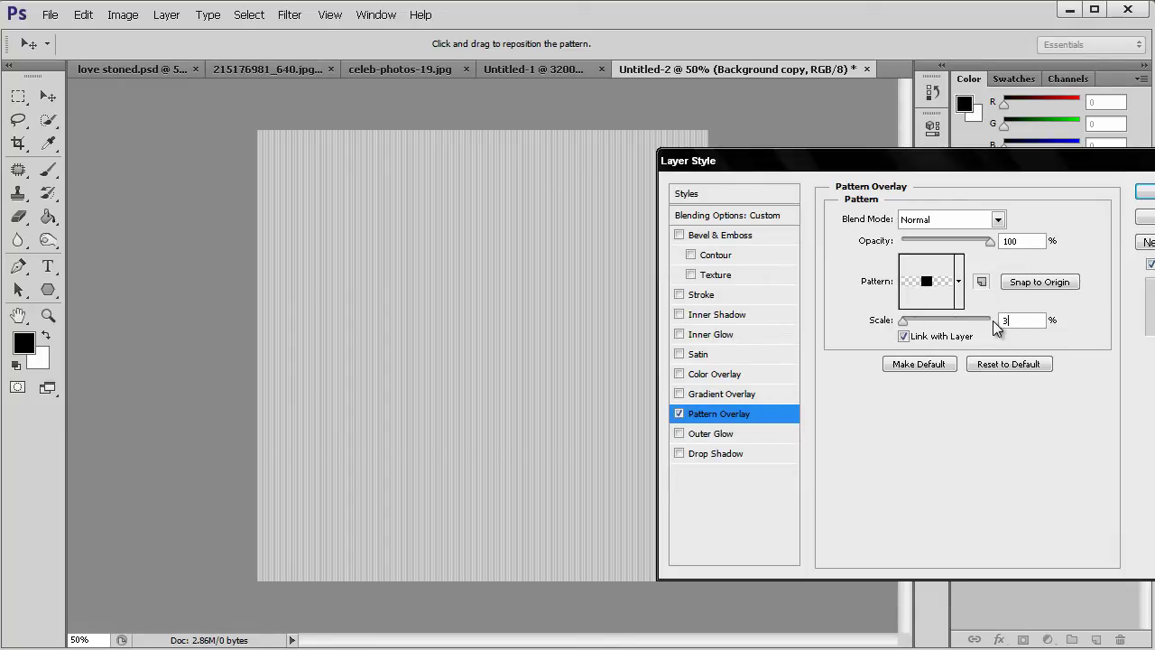
{"action": "type", "text": "4"}
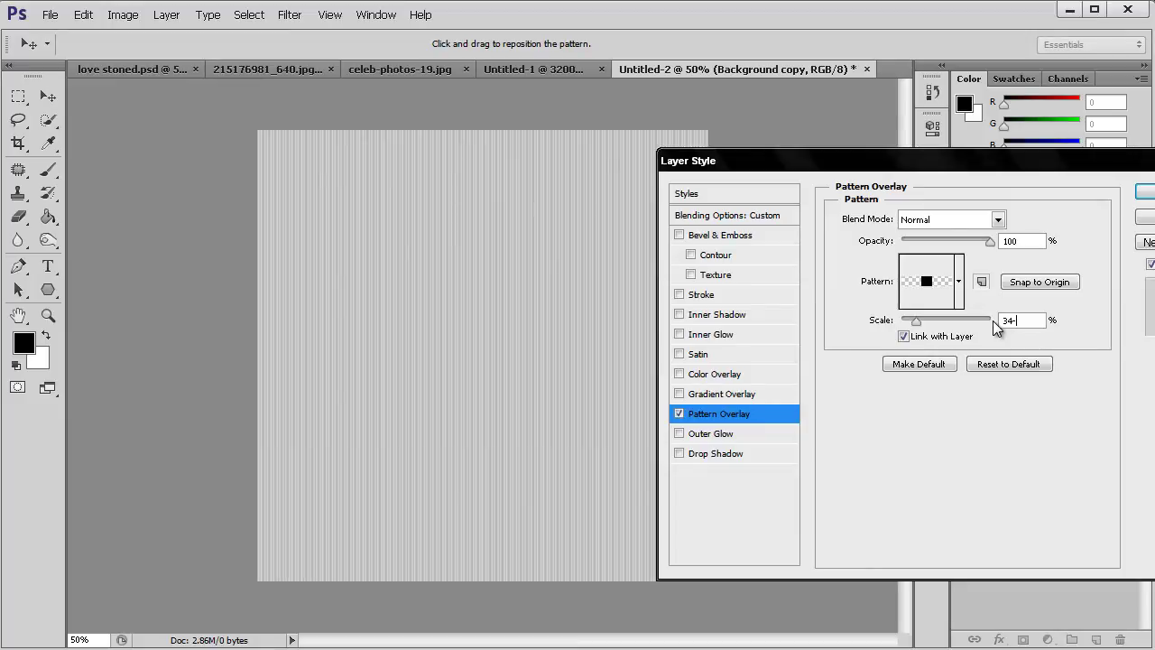
{"action": "type", "text": "0"}
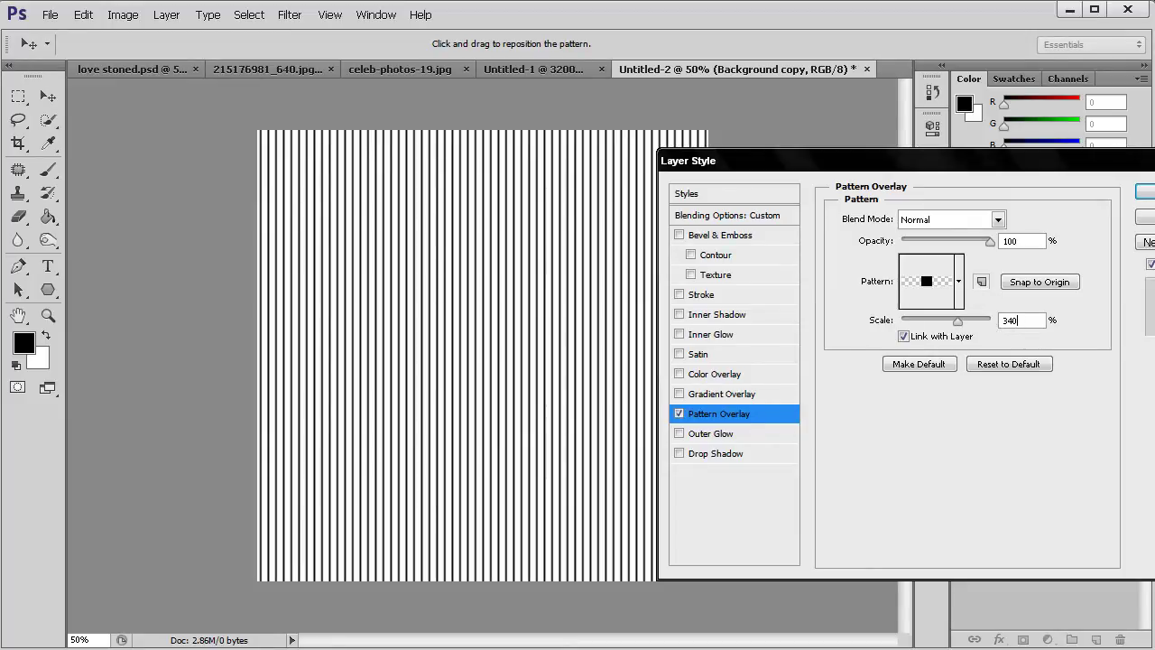
{"action": "left_click_drag", "start_coordinate": [992, 162], "coordinate": [877, 164]}
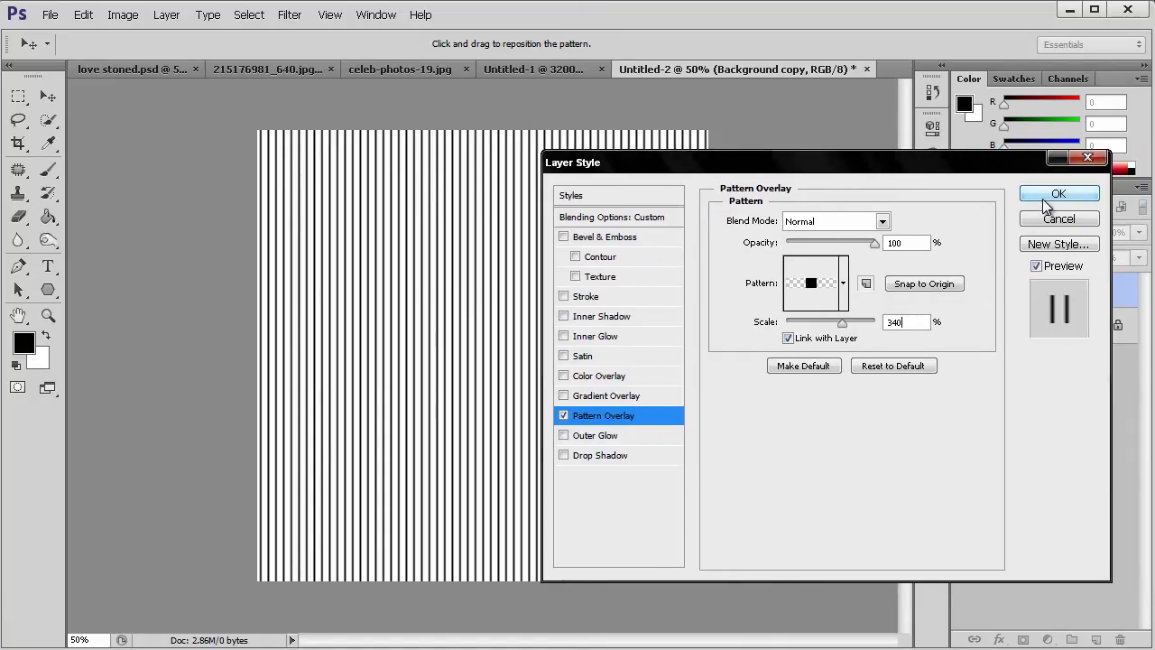
{"action": "left_click", "coordinate": [1047, 196]}
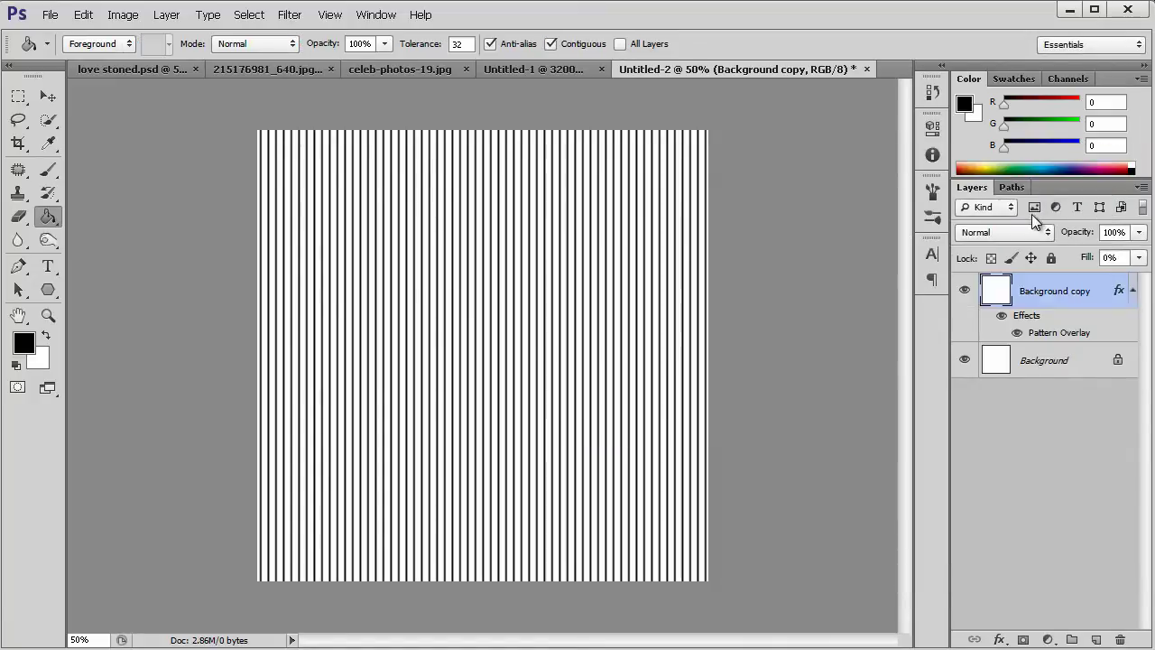
{"action": "left_click", "coordinate": [1042, 362]}
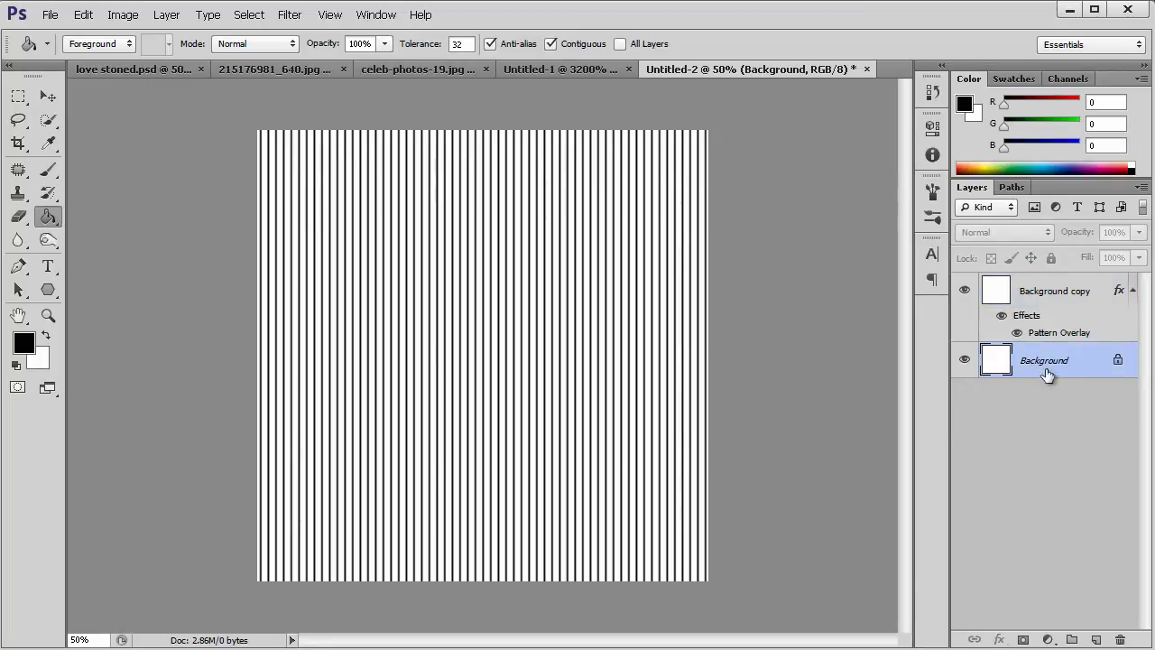
Step: Hide the white Background layer and rasterize the layer style of the Background copy layer
{"action": "left_click", "coordinate": [964, 360]}
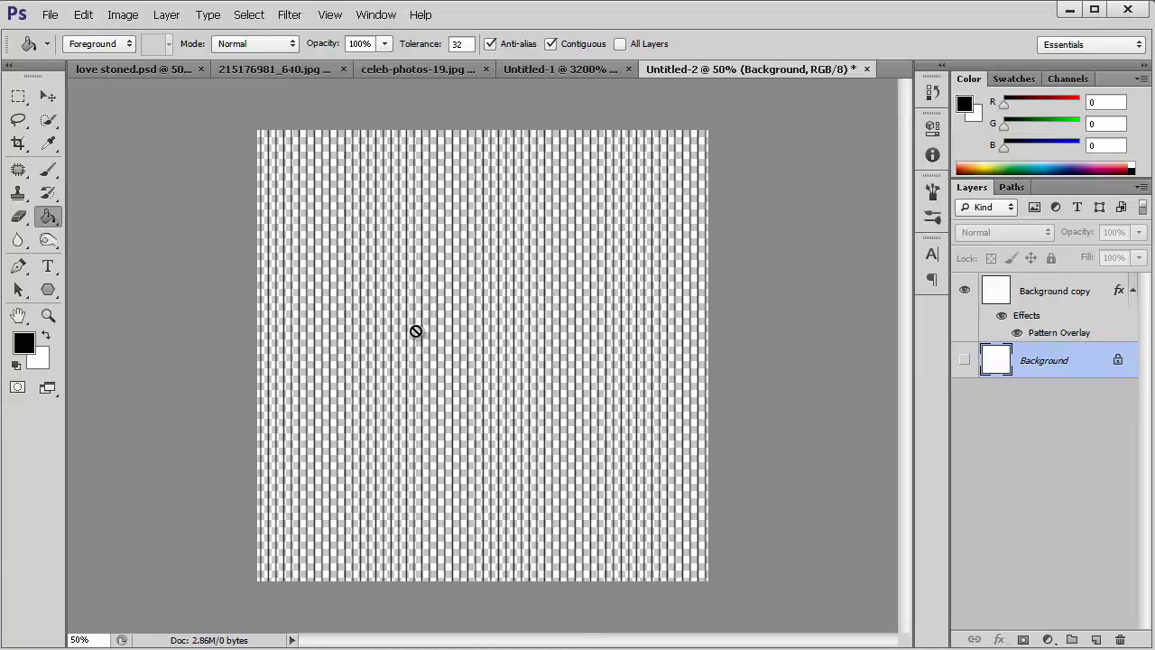
{"action": "left_click", "coordinate": [1049, 299]}
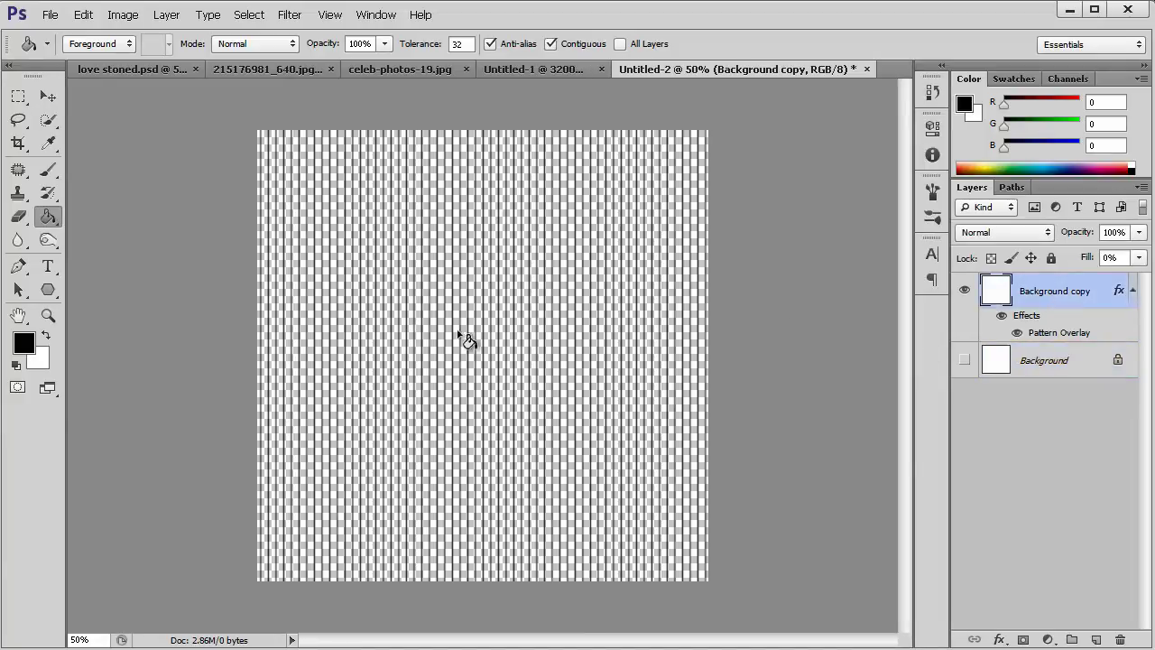
{"action": "right_click", "coordinate": [1052, 290]}
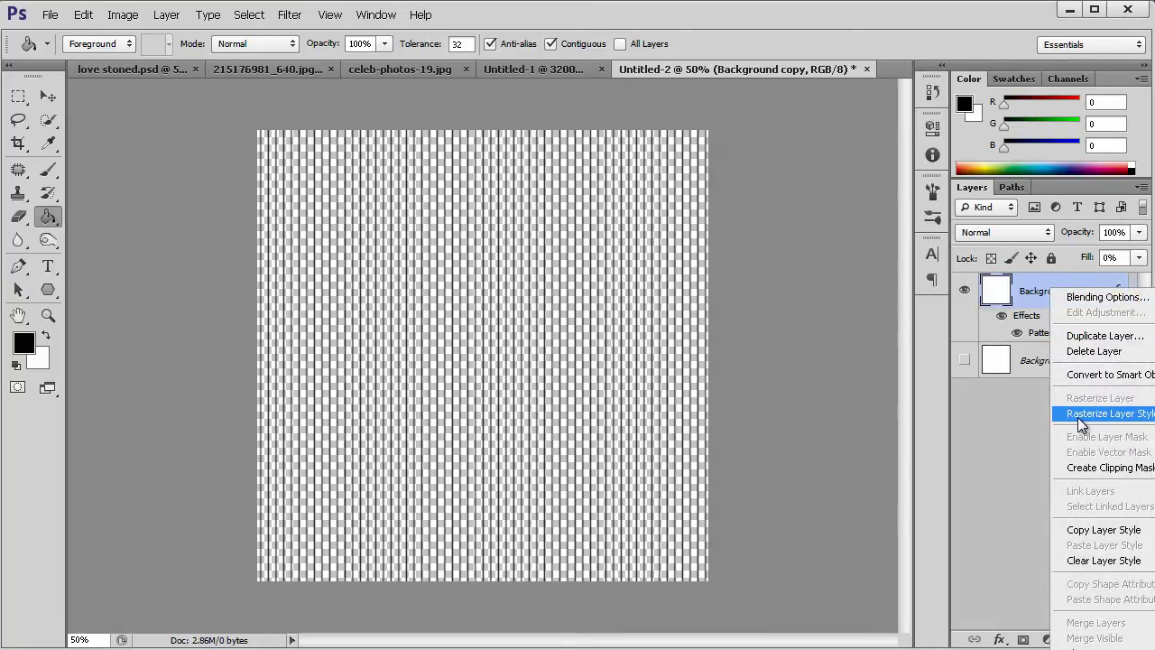
{"action": "left_click", "coordinate": [1138, 415]}
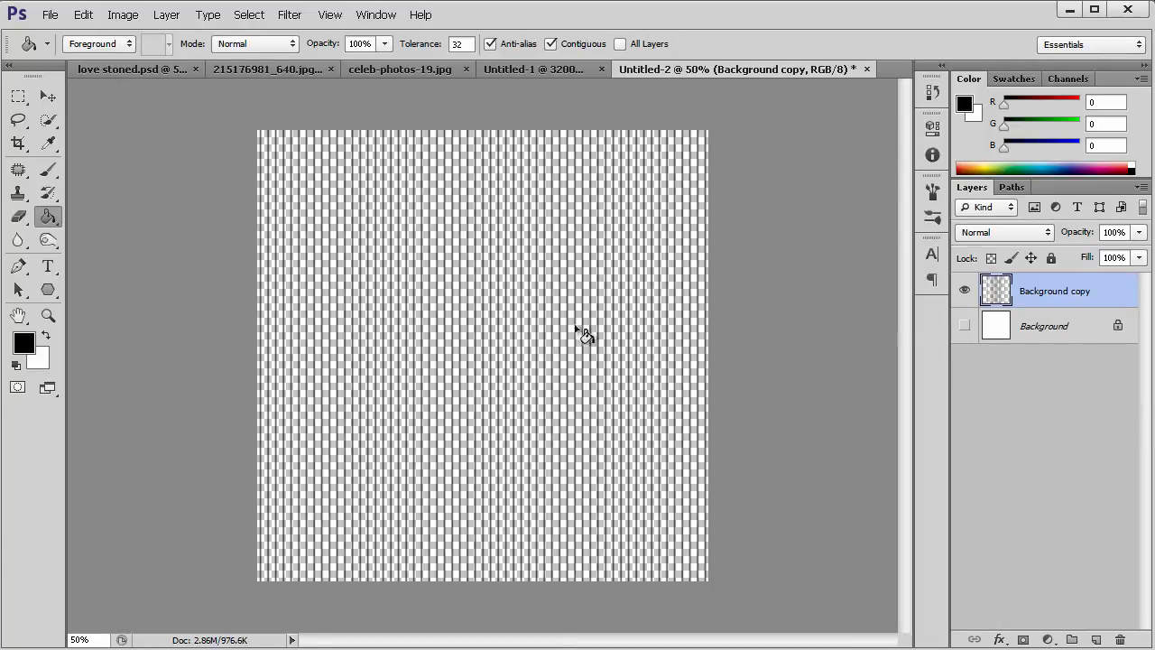
Step: Apply the Twirl filter to the striped Background copy layer with an angle of 70°
{"action": "left_click", "coordinate": [286, 19]}
{"action": "mouse_move", "coordinate": [307, 196]}
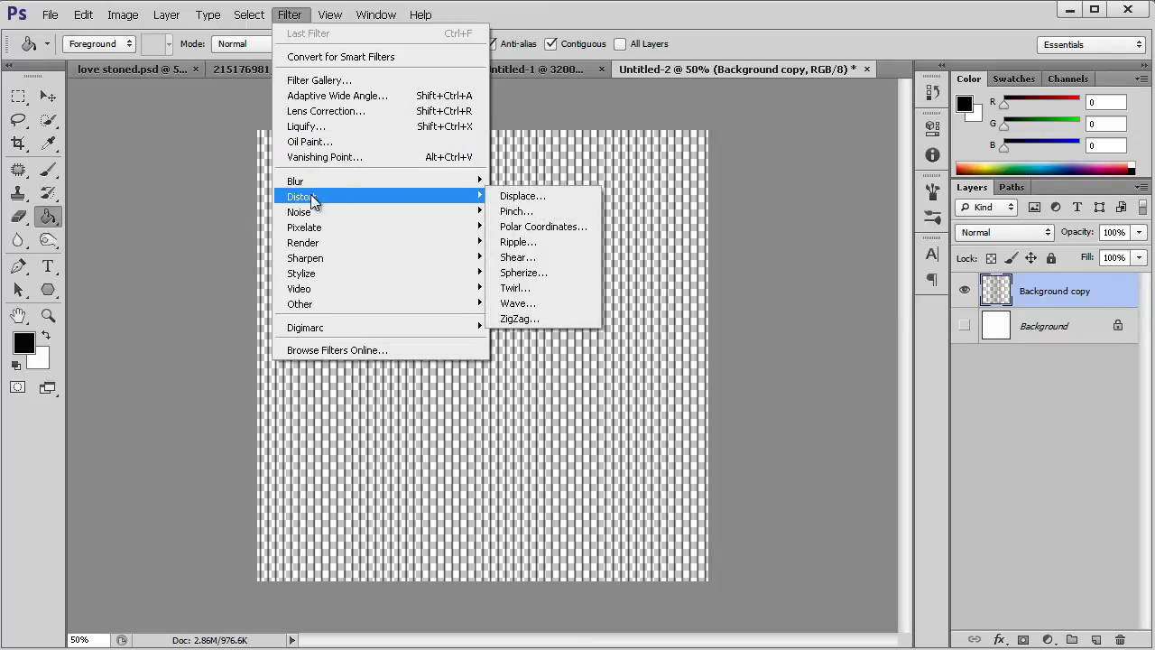
{"action": "left_click", "coordinate": [541, 289]}
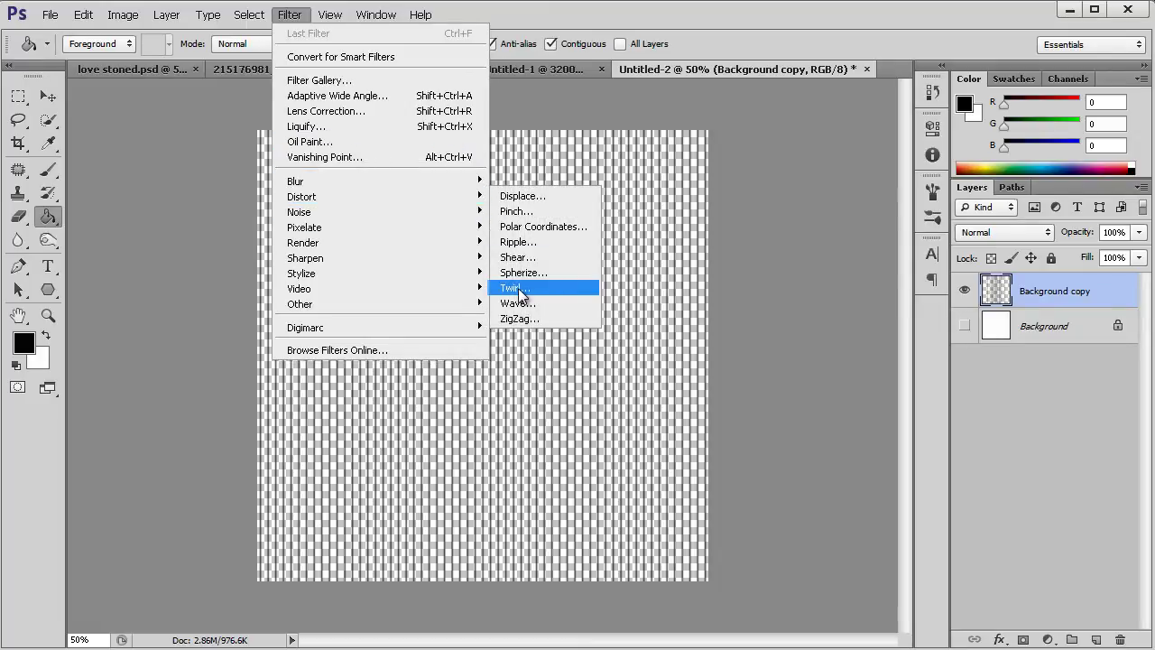
{"action": "left_click_drag", "start_coordinate": [947, 265], "coordinate": [942, 218]}
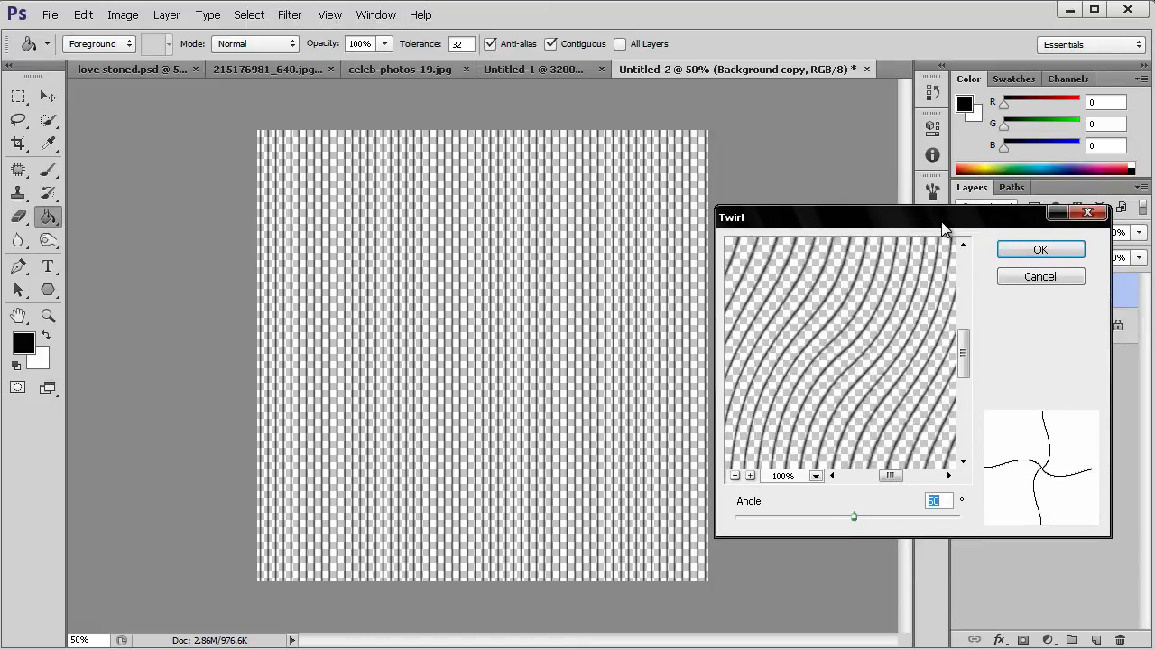
{"action": "left_click_drag", "start_coordinate": [869, 221], "coordinate": [869, 160]}
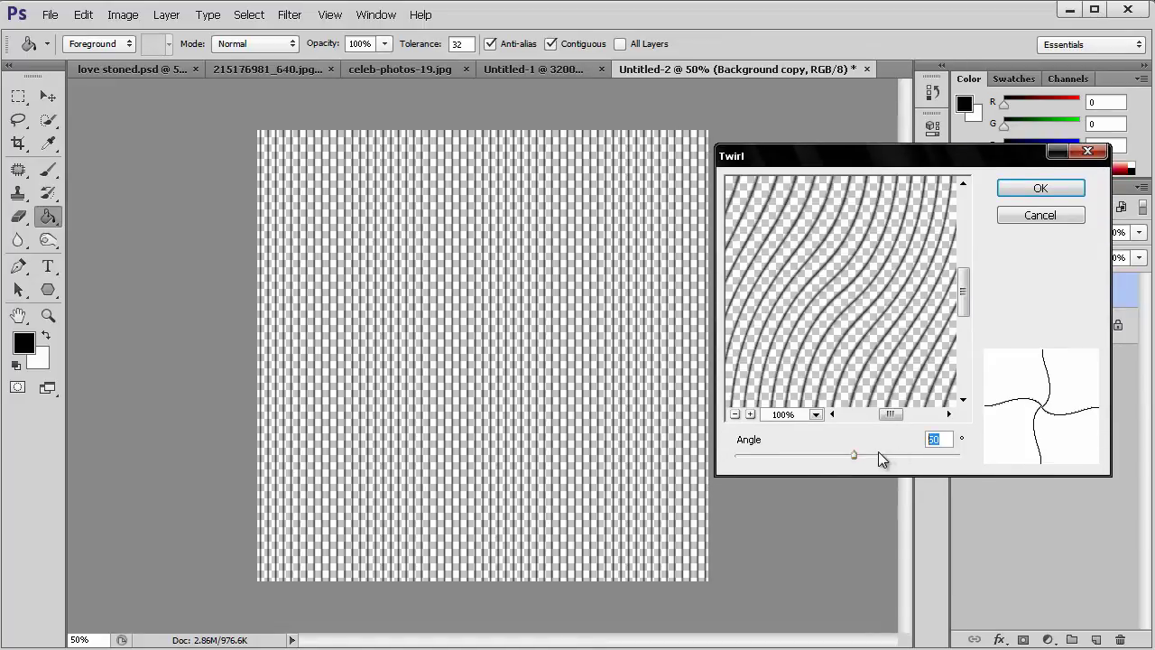
{"action": "left_click", "coordinate": [734, 414]}
{"action": "left_click", "coordinate": [734, 415]}
{"action": "left_click", "coordinate": [734, 414]}
{"action": "left_click", "coordinate": [734, 414]}
{"action": "left_click", "coordinate": [735, 414]}
{"action": "left_click", "coordinate": [734, 414]}
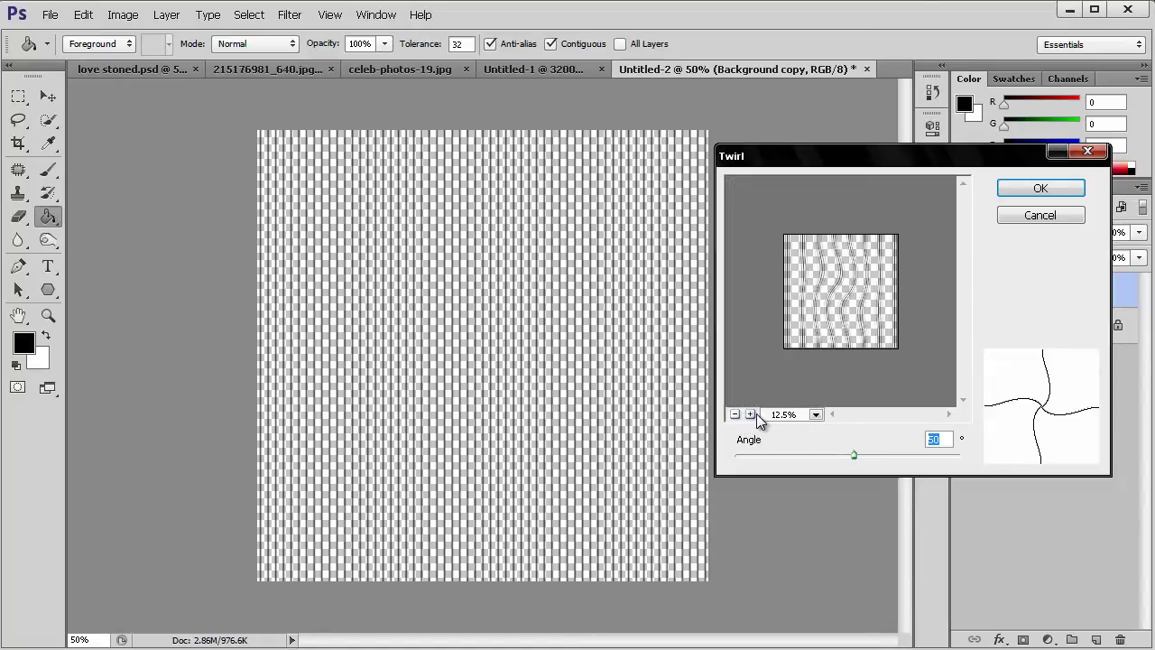
{"action": "left_click", "coordinate": [750, 414]}
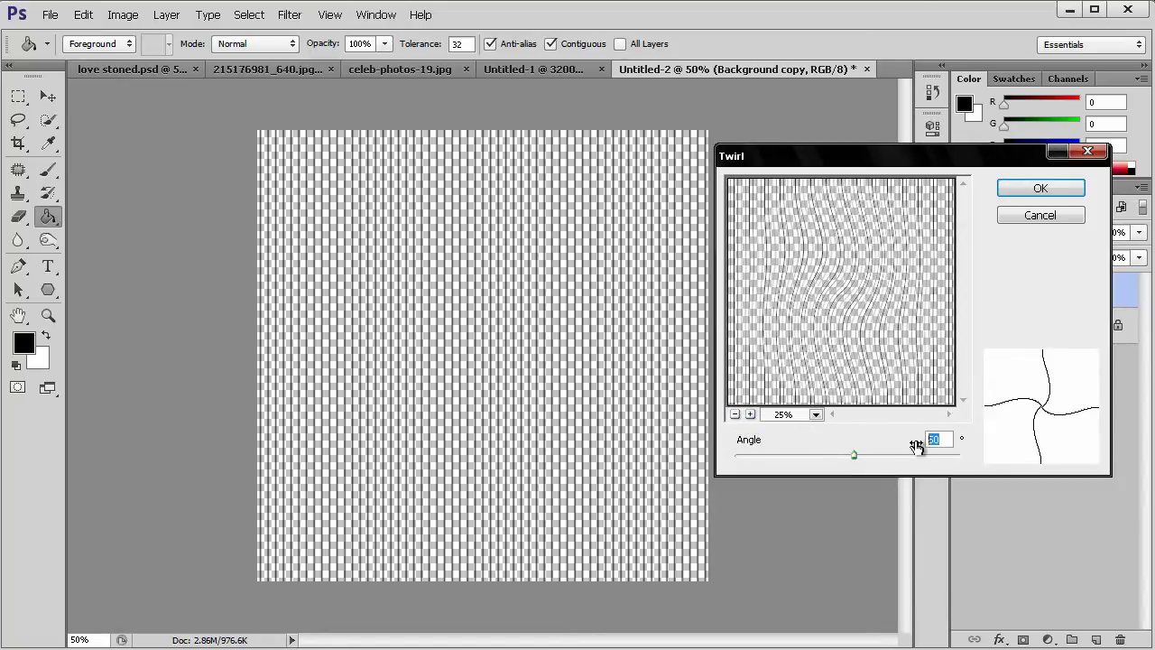
{"action": "type", "text": "70"}
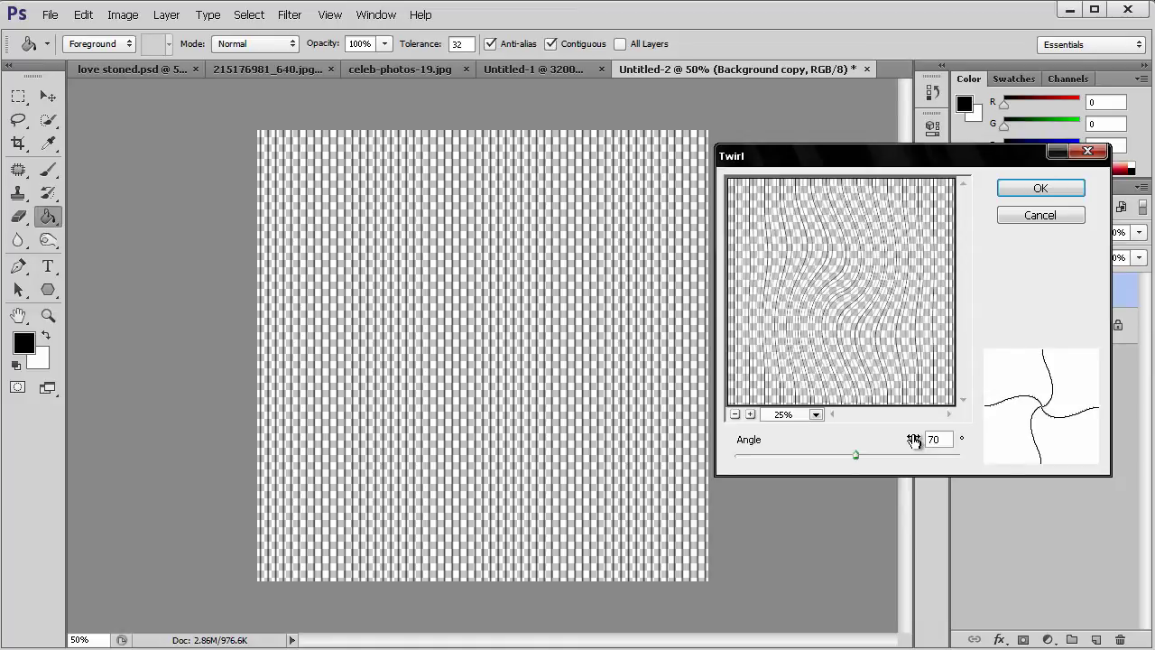
{"action": "left_click_drag", "start_coordinate": [875, 163], "coordinate": [747, 231]}
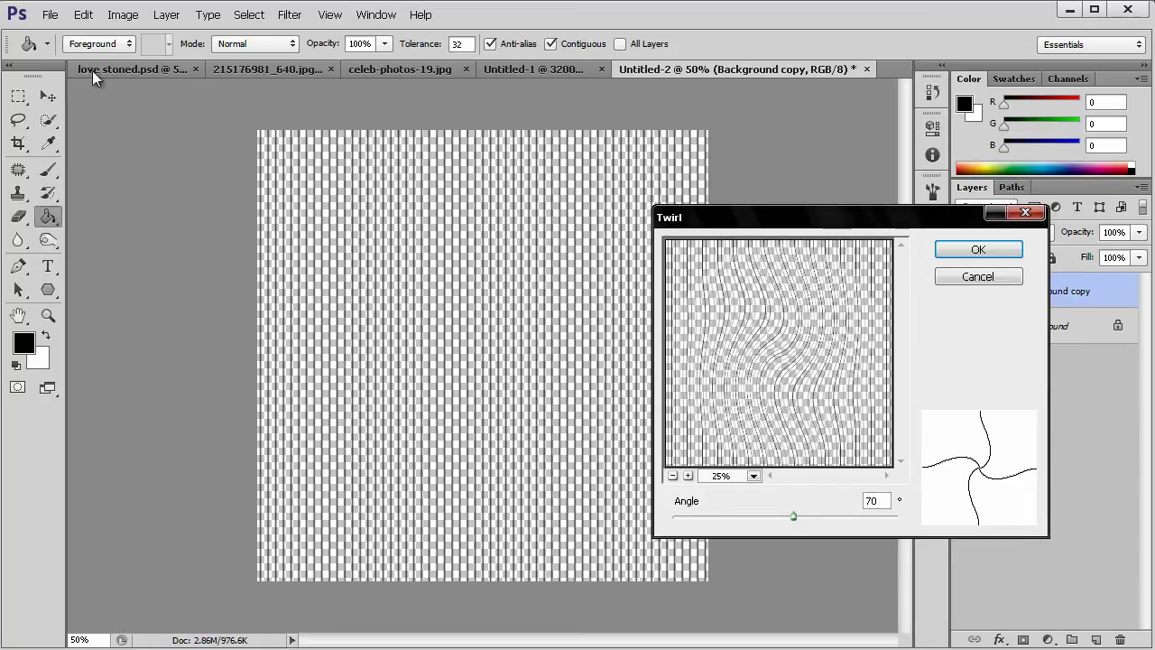
{"action": "left_click", "coordinate": [961, 254]}
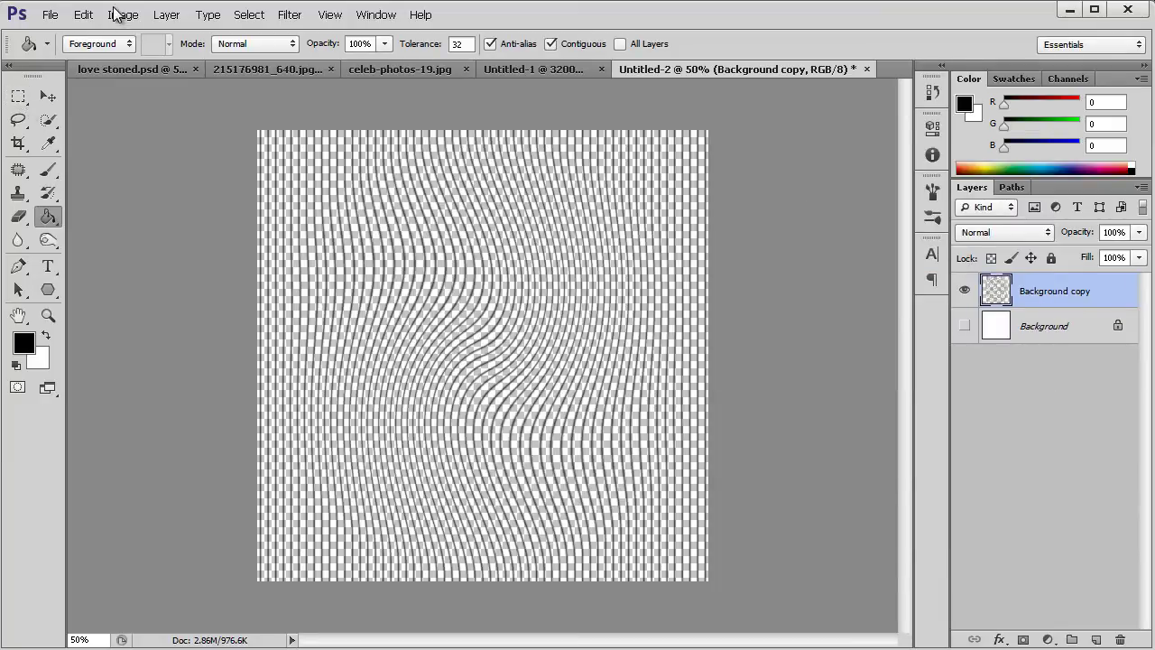
Step: Define the twirled line artwork as a brush preset named Lines
{"action": "left_click", "coordinate": [81, 15]}
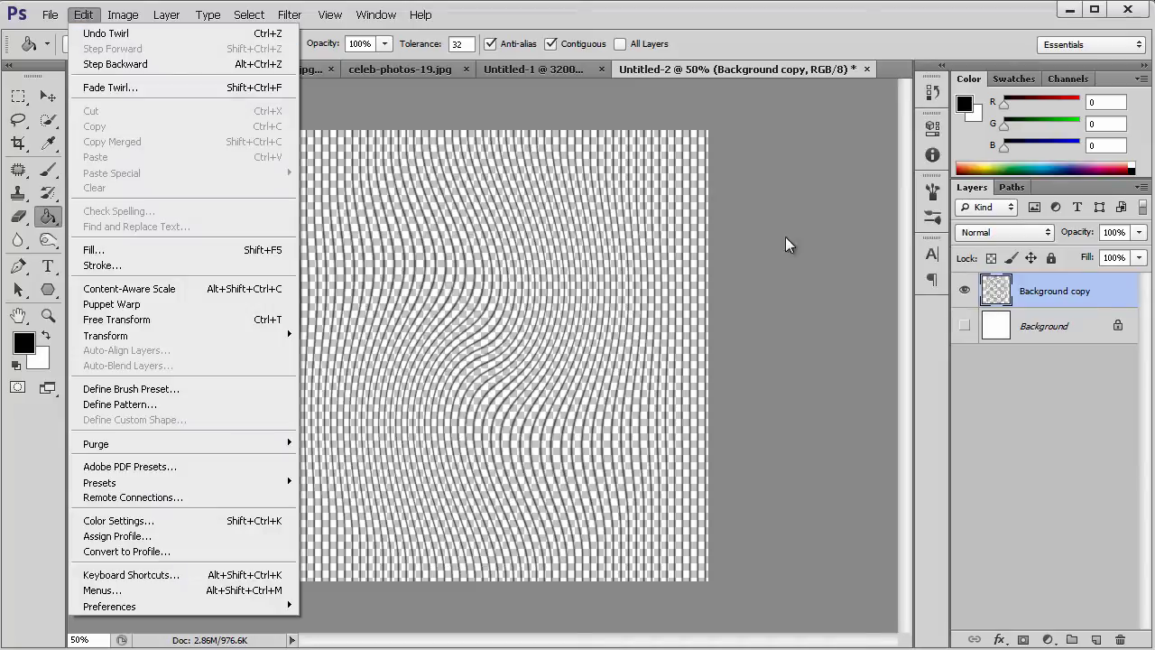
{"action": "left_click", "coordinate": [1090, 294]}
{"action": "left_click", "coordinate": [83, 15]}
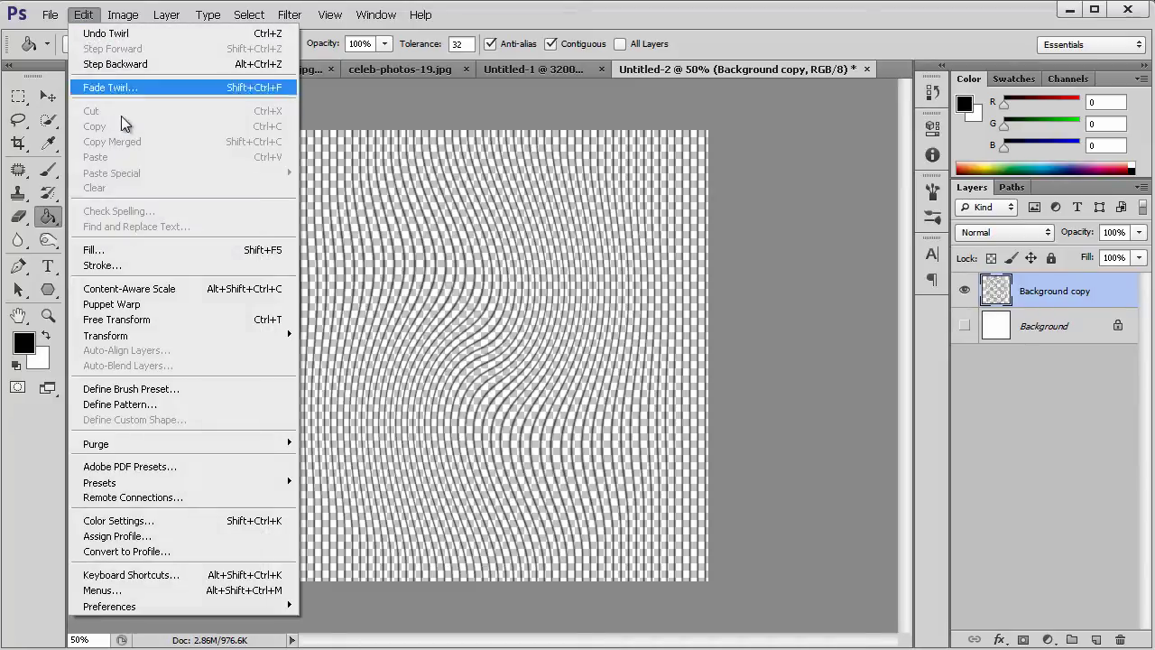
{"action": "left_click", "coordinate": [133, 395]}
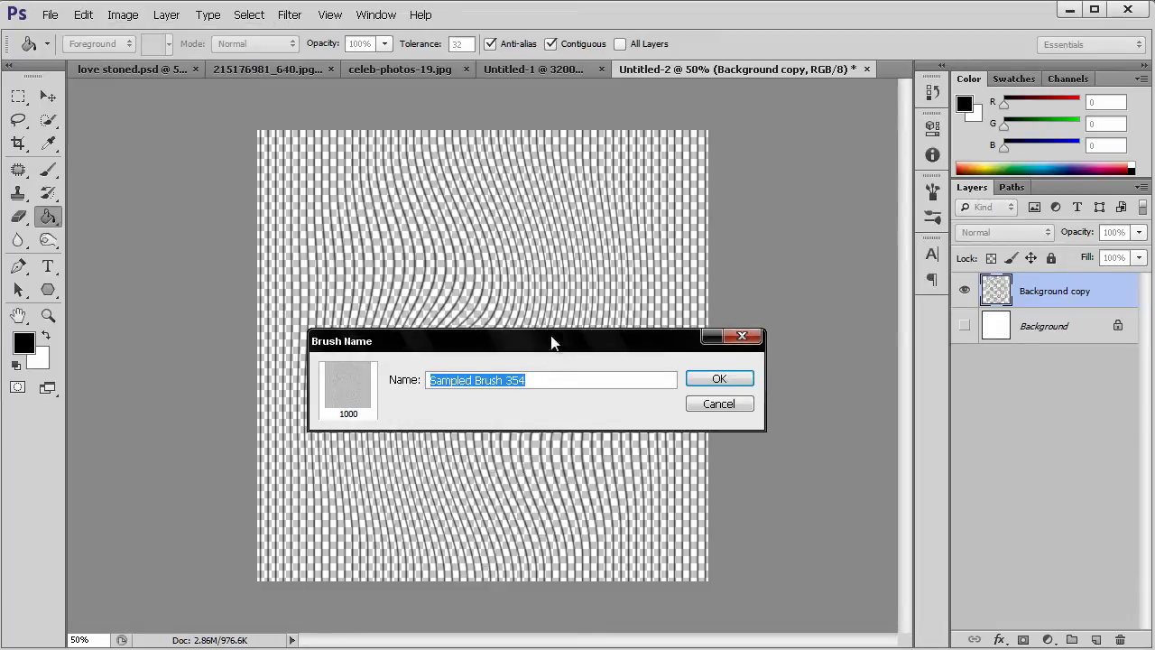
{"action": "left_click_drag", "start_coordinate": [553, 342], "coordinate": [659, 268]}
{"action": "double_click", "coordinate": [650, 306]}
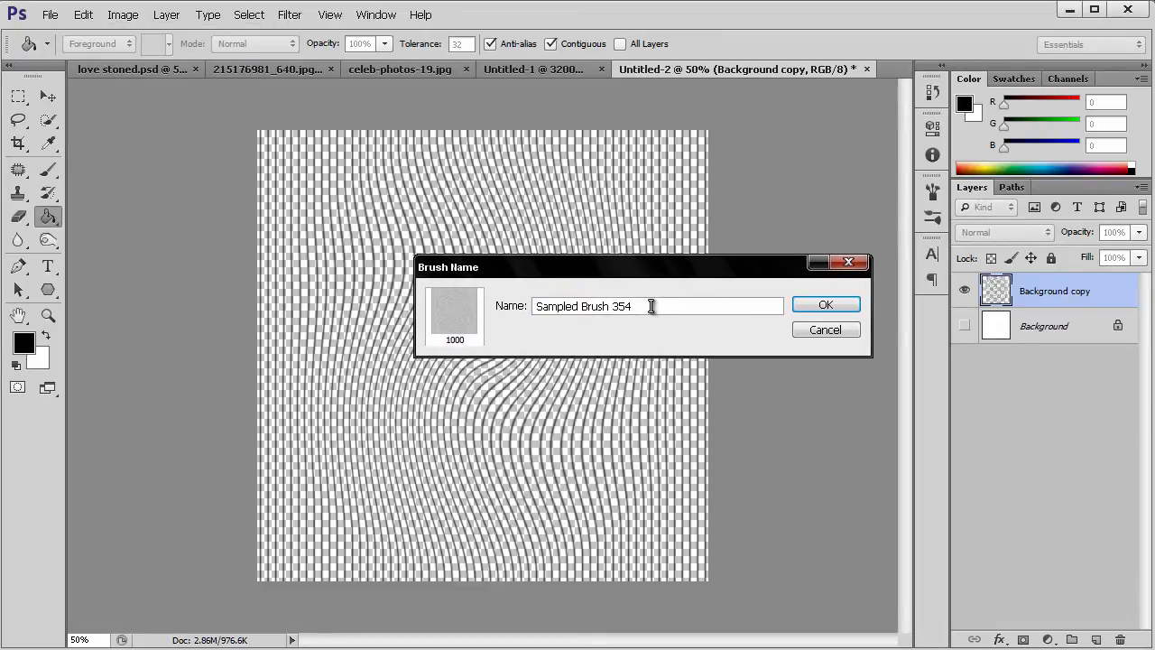
{"action": "key", "text": "ctrl+a"}
{"action": "type", "text": "L"}
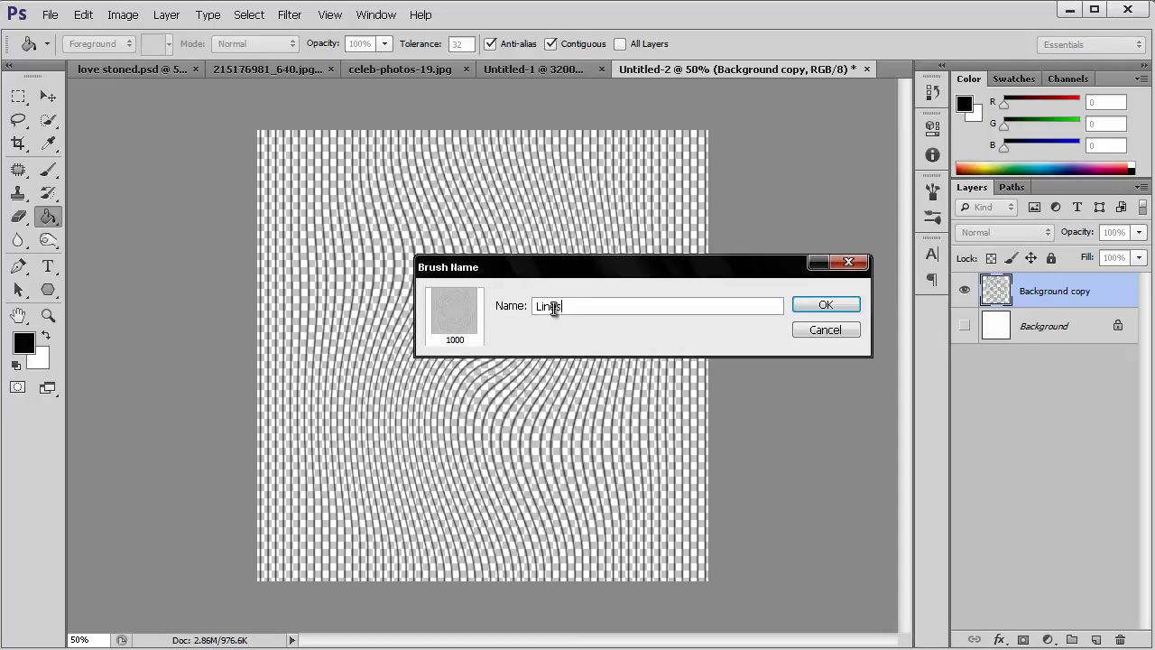
{"action": "left_click", "coordinate": [824, 306]}
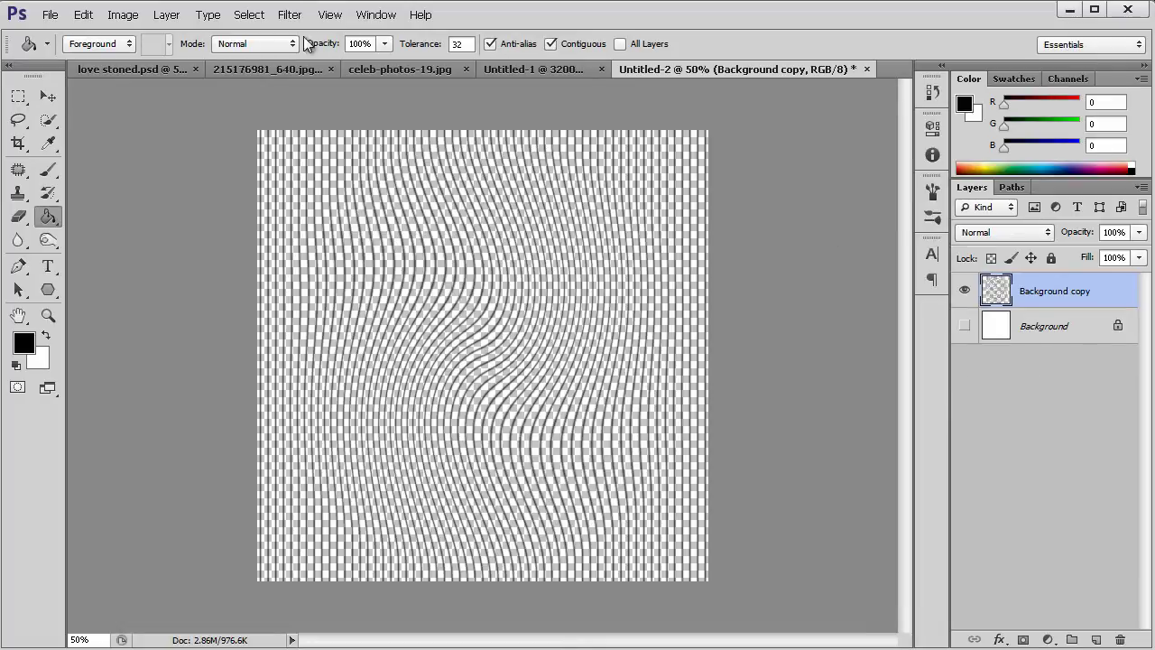
Step: View the blue striped-face reference image, and bring up the celeb-photos-19.jpg portrait document at 50%
{"action": "left_click", "coordinate": [243, 72]}
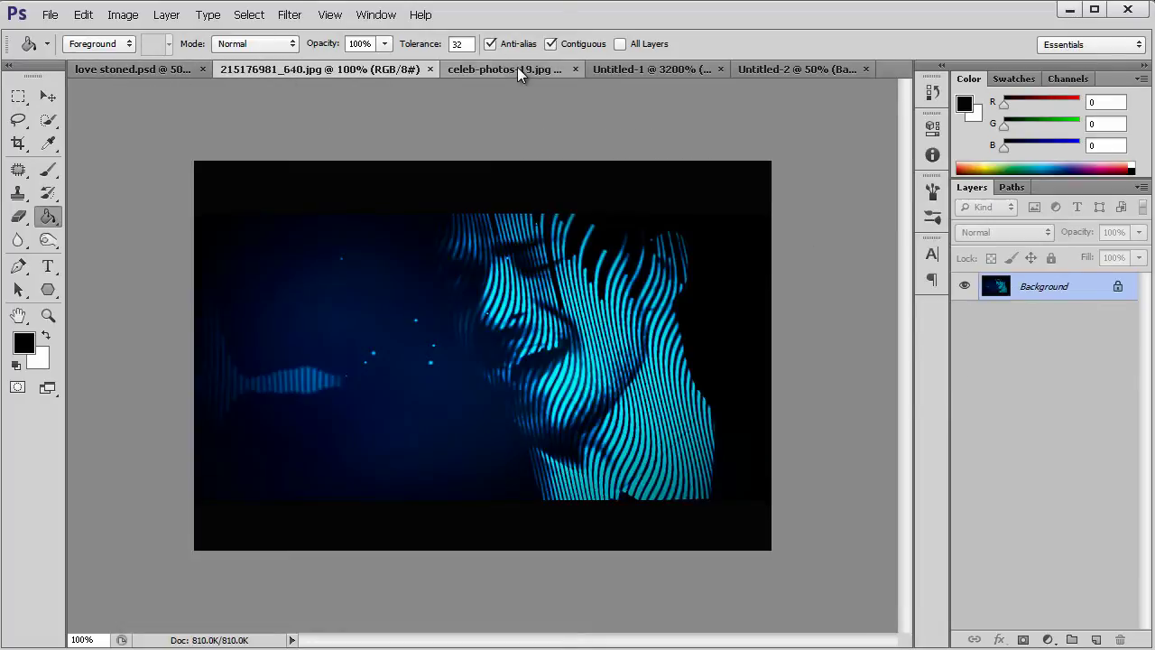
{"action": "left_click", "coordinate": [517, 69]}
{"action": "left_click", "coordinate": [49, 315]}
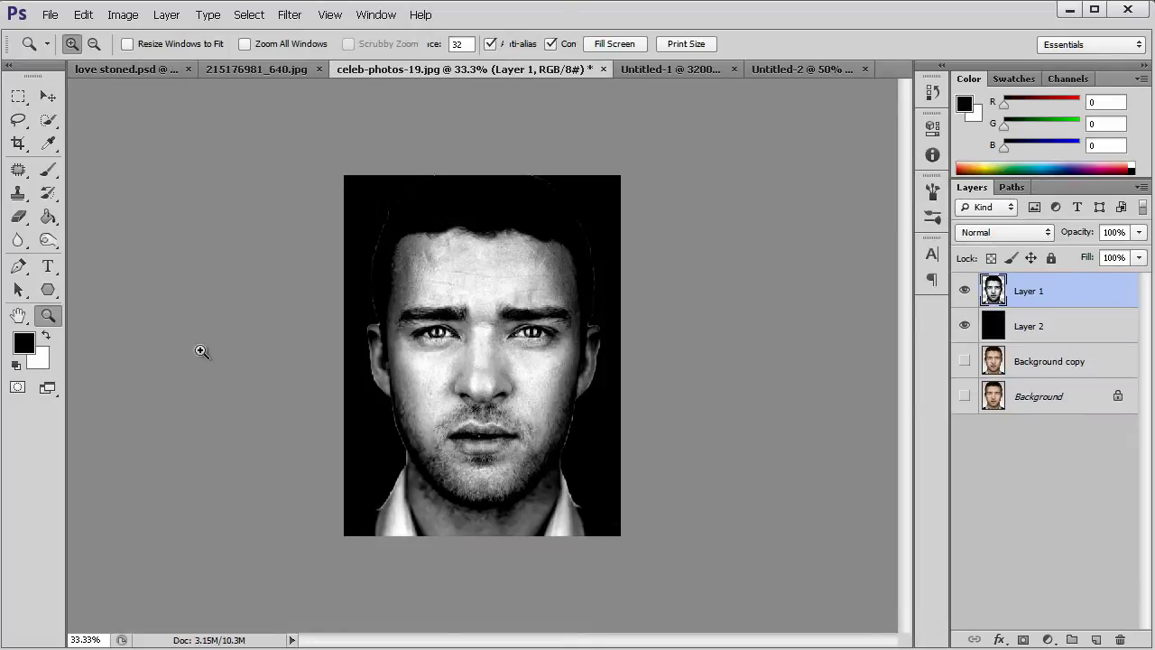
{"action": "left_click", "coordinate": [573, 373]}
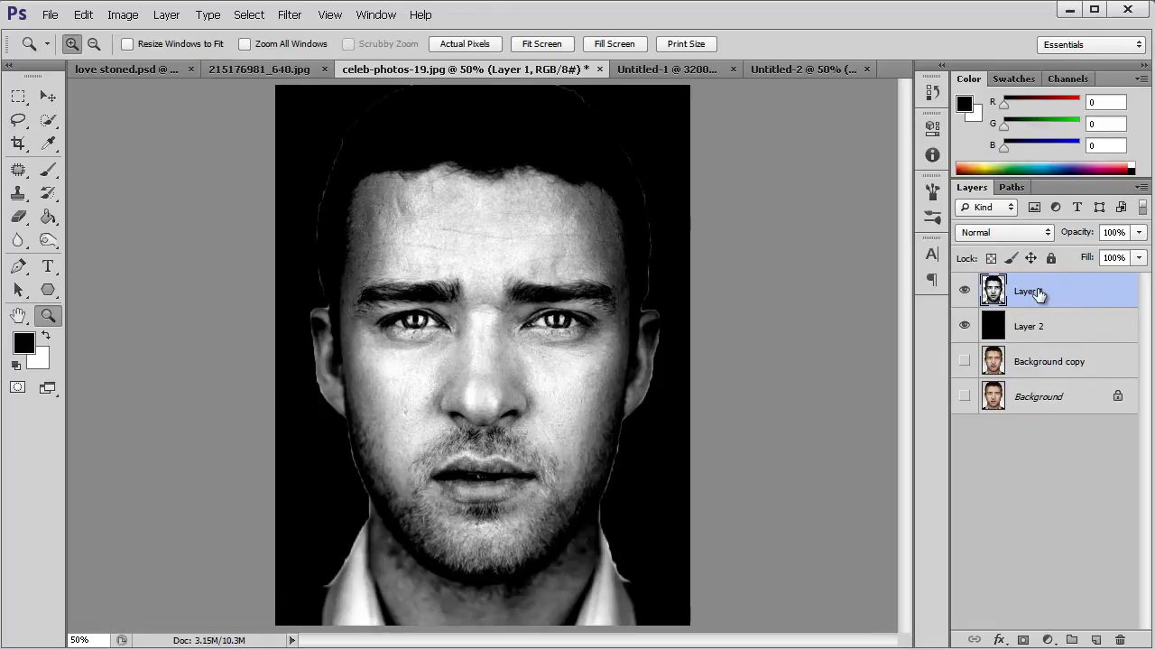
Step: Duplicate Layer 1, the black-and-white portrait cut-out, under its default name
{"action": "right_click", "coordinate": [1042, 291]}
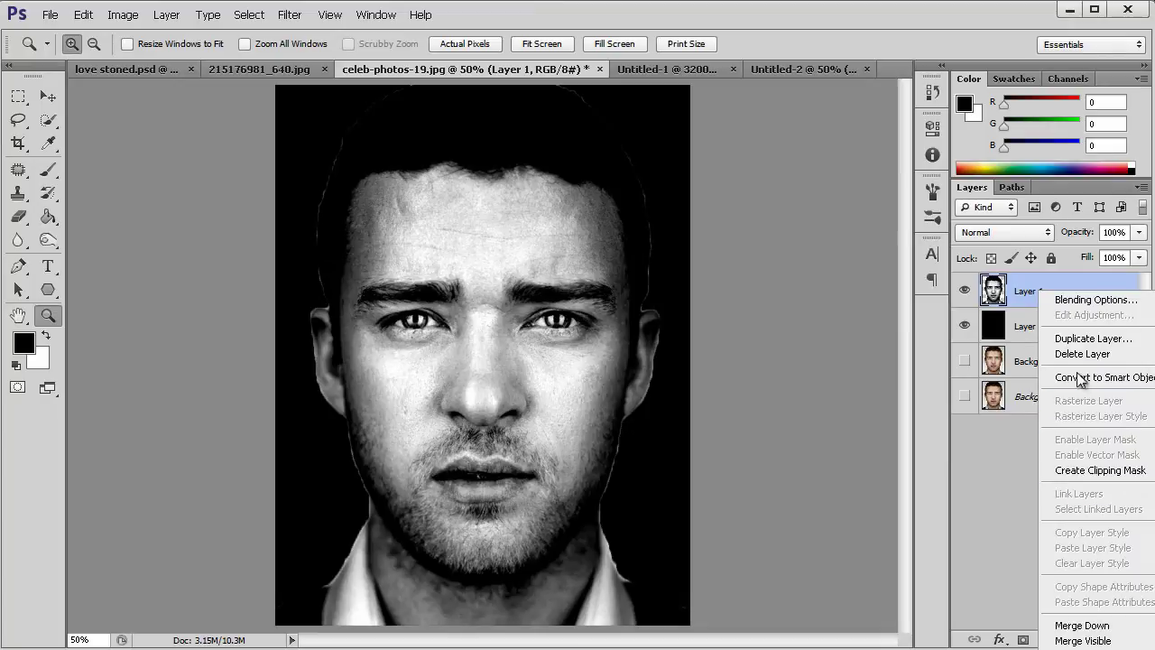
{"action": "left_click", "coordinate": [1082, 339]}
{"action": "left_click", "coordinate": [725, 242]}
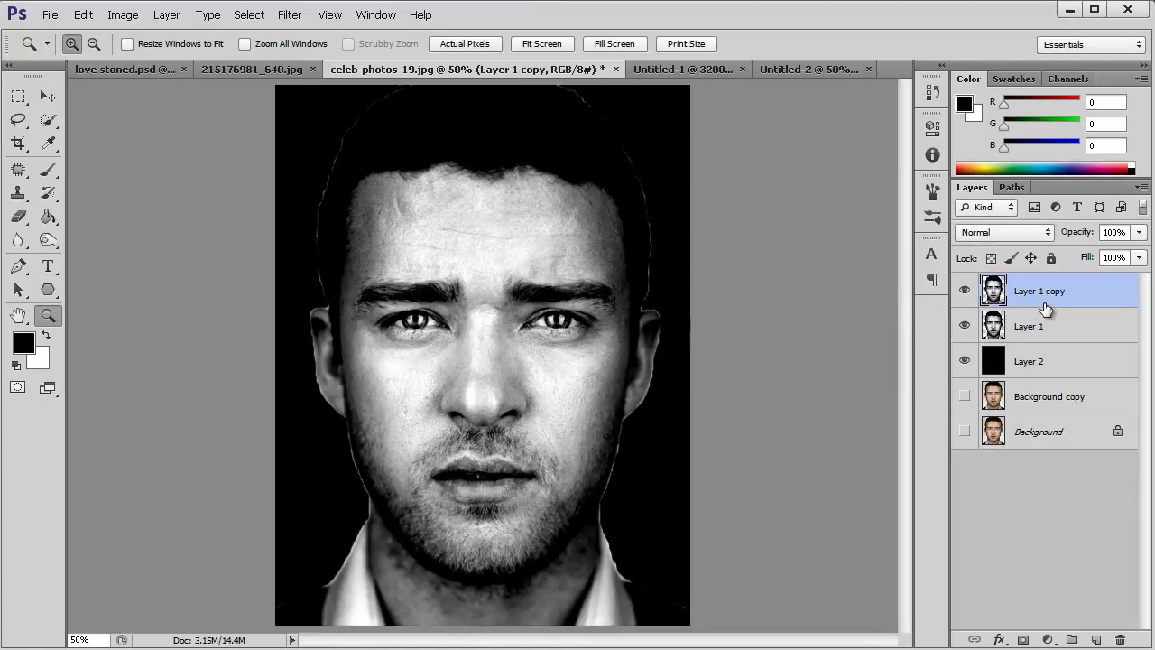
Step: Add a new layer at the top of the stack and set the foreground colour to bright blue (R 0, G 198, B 255)
{"action": "left_click", "coordinate": [1096, 639]}
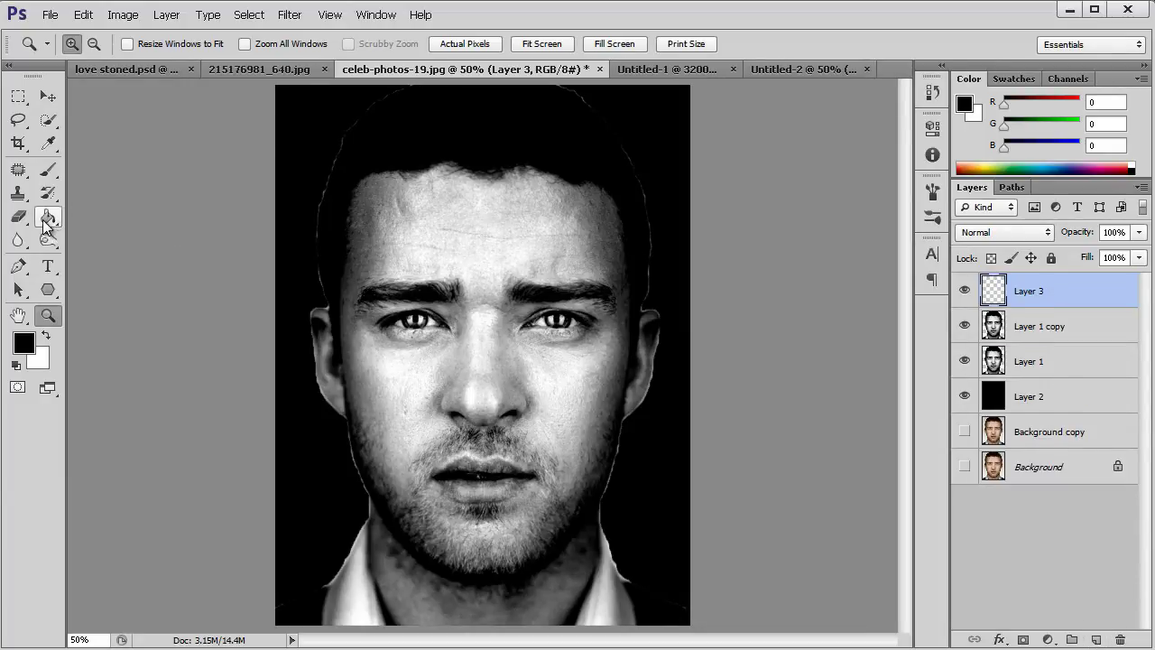
{"action": "left_click", "coordinate": [24, 343]}
{"action": "left_click_drag", "start_coordinate": [690, 282], "coordinate": [860, 257]}
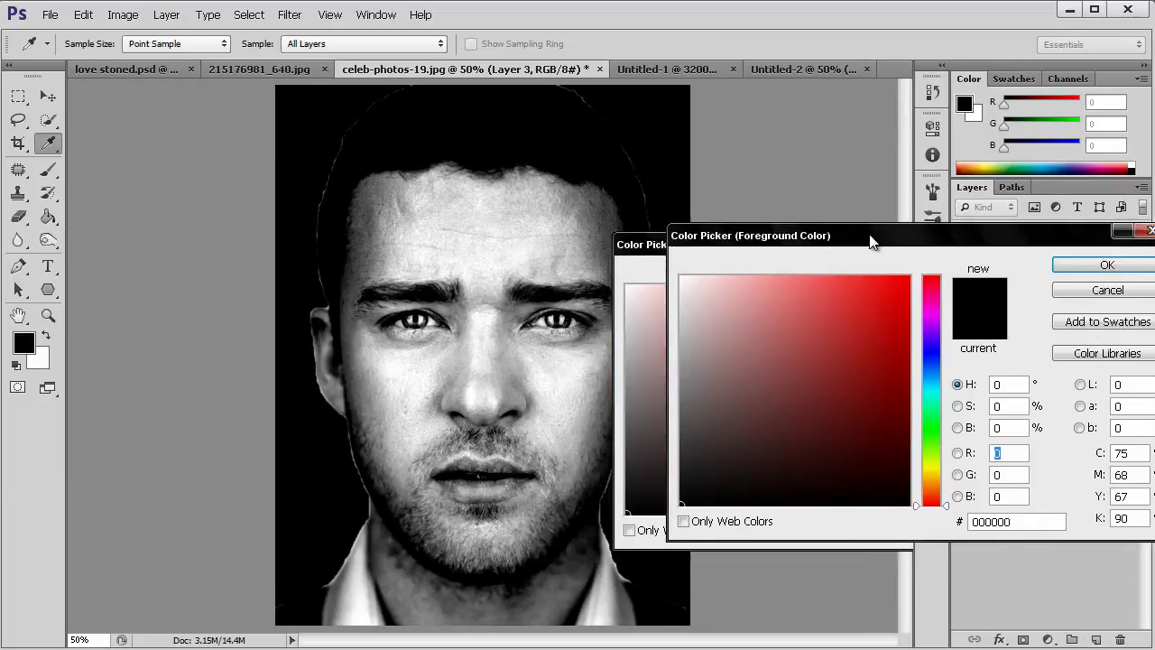
{"action": "left_click", "coordinate": [933, 386]}
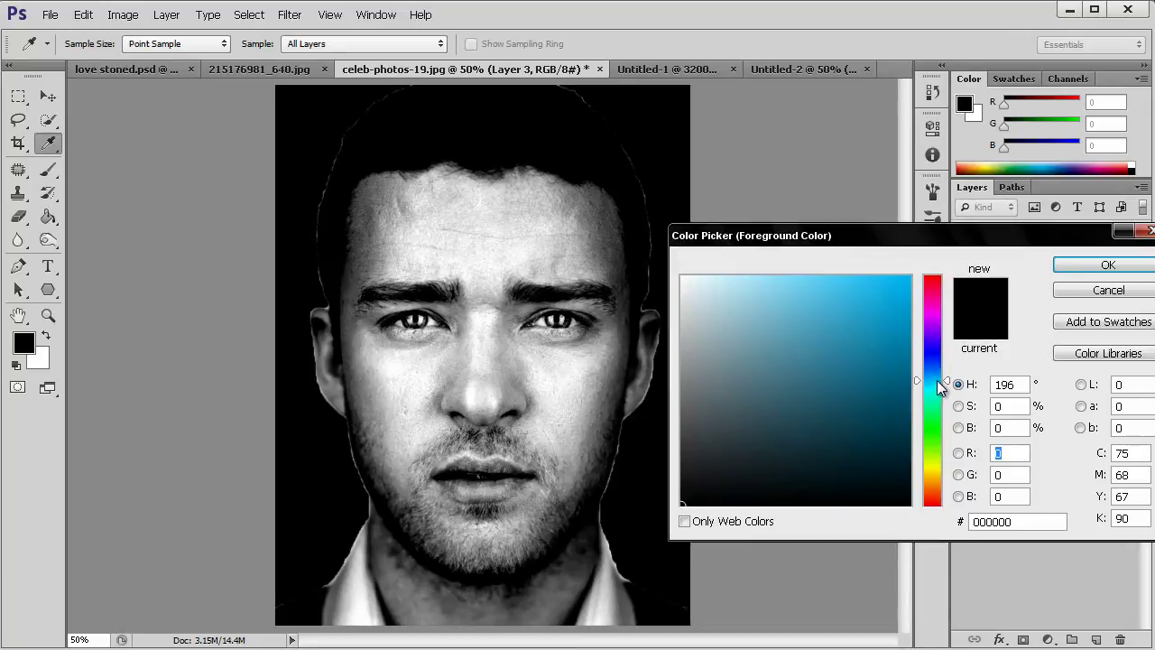
{"action": "left_click_drag", "start_coordinate": [937, 381], "coordinate": [937, 378]}
{"action": "left_click", "coordinate": [937, 383]}
{"action": "left_click", "coordinate": [907, 280]}
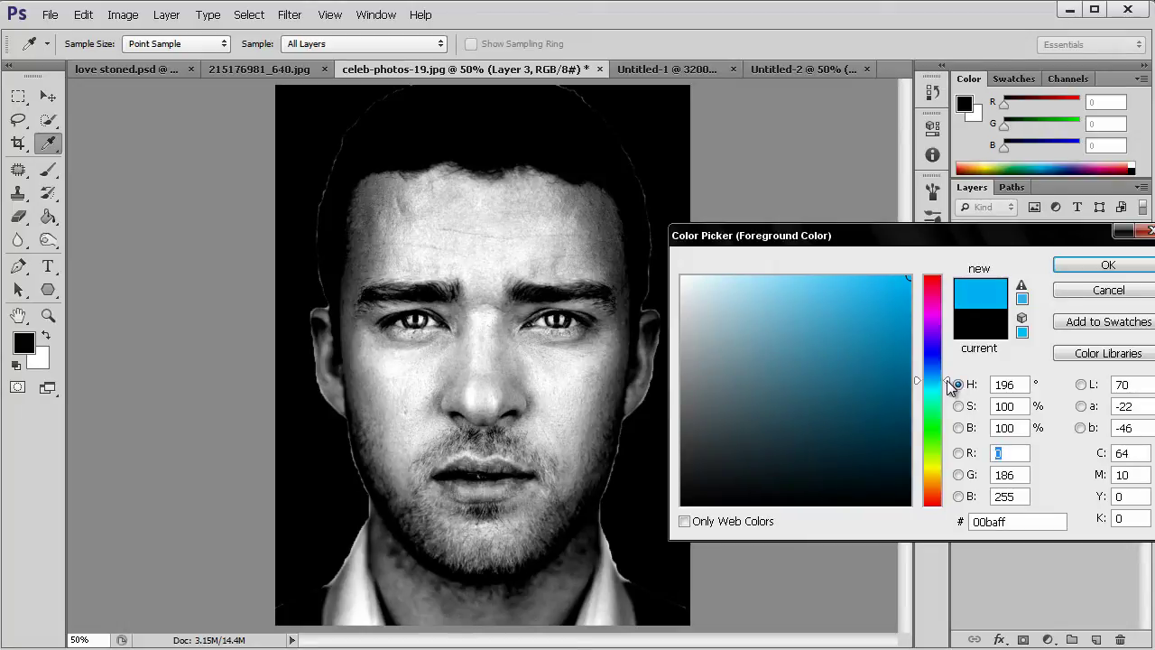
{"action": "left_click", "coordinate": [1087, 264]}
{"action": "key", "text": "z"}
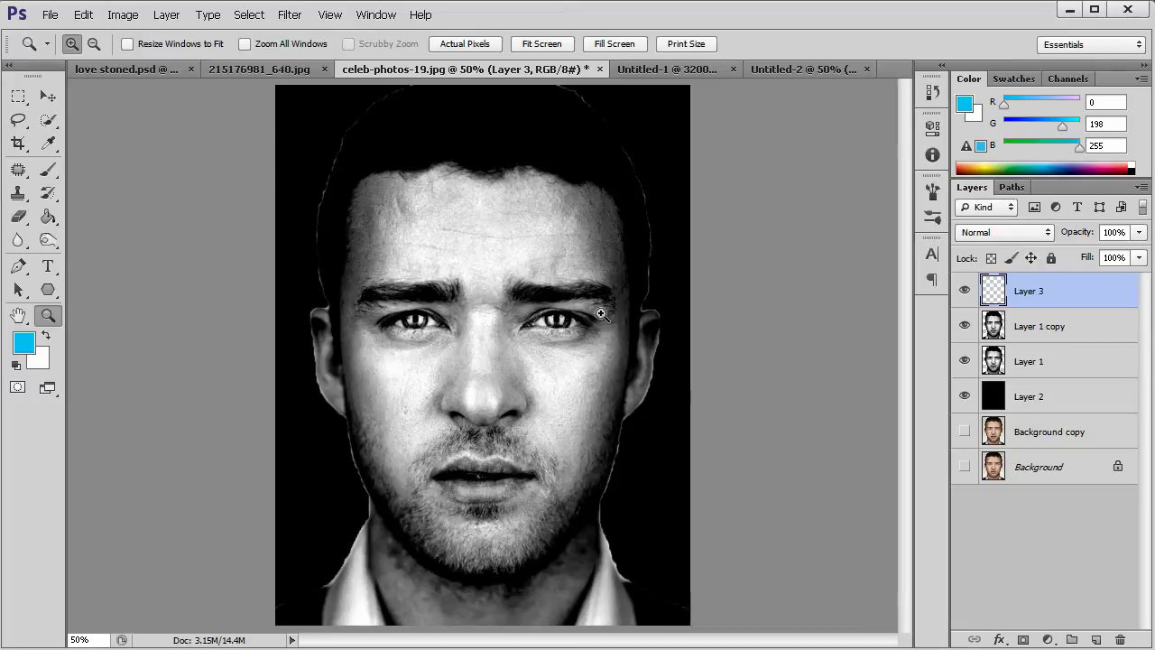
Step: Fill the empty Layer 3 with the blue foreground colour using the Paint Bucket, and hide the layer
{"action": "left_click", "coordinate": [48, 218]}
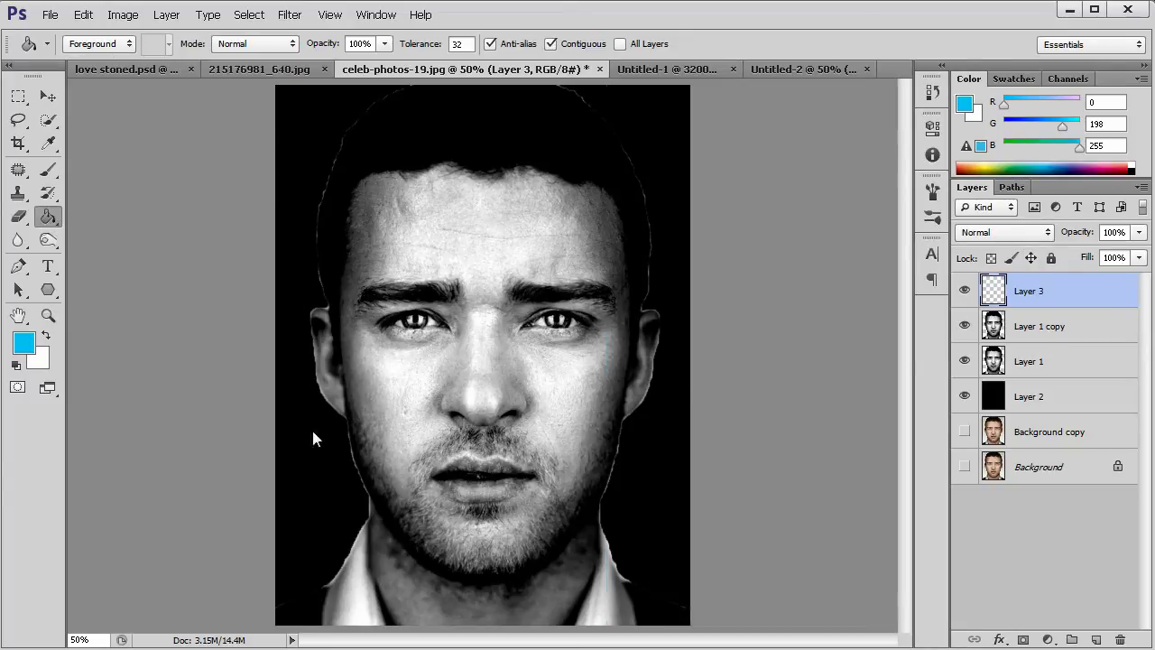
{"action": "left_click", "coordinate": [313, 431]}
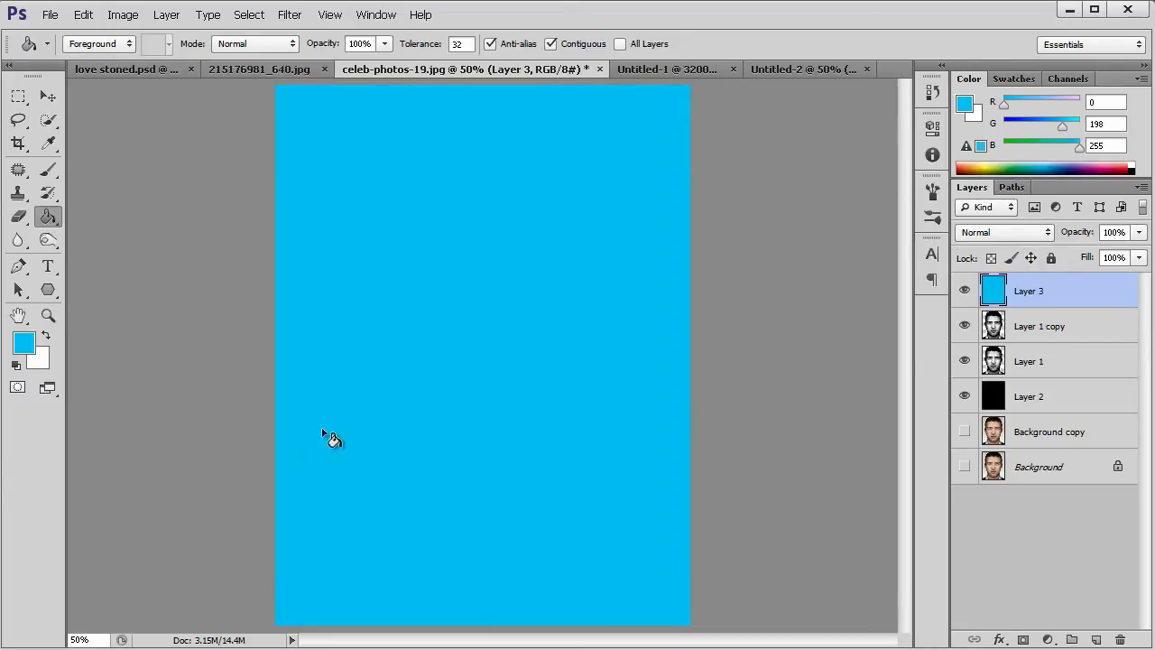
{"action": "left_click", "coordinate": [964, 291]}
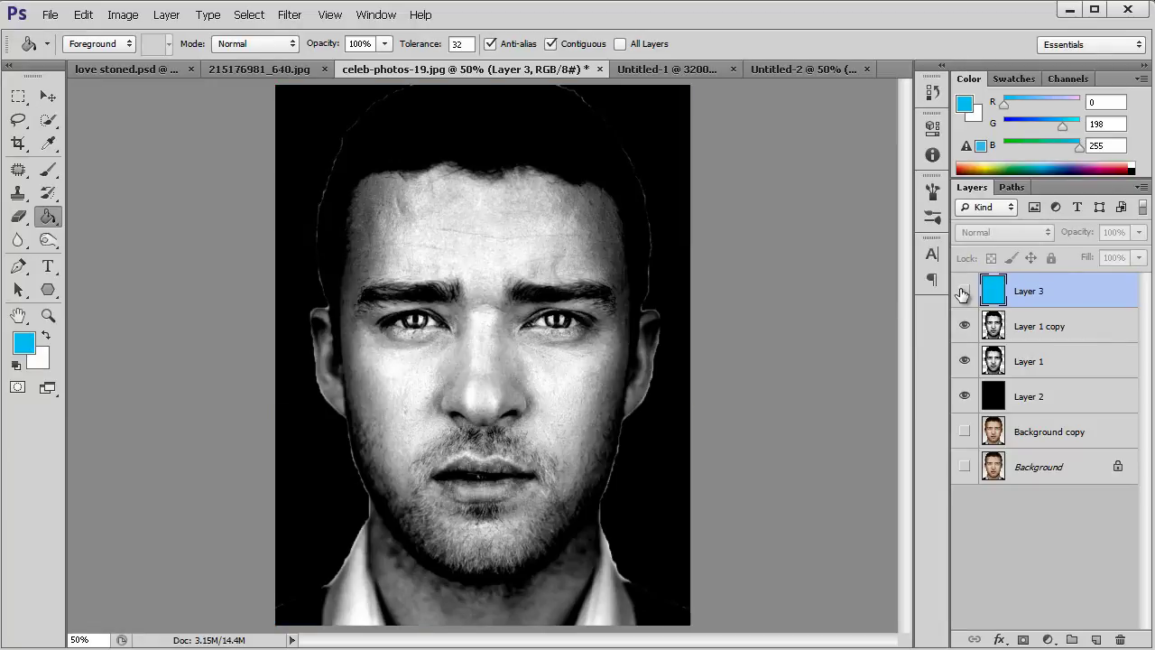
Step: Duplicate the Layer 1 copy layer and delete both portrait copies above Layer 1
{"action": "left_click", "coordinate": [1025, 332]}
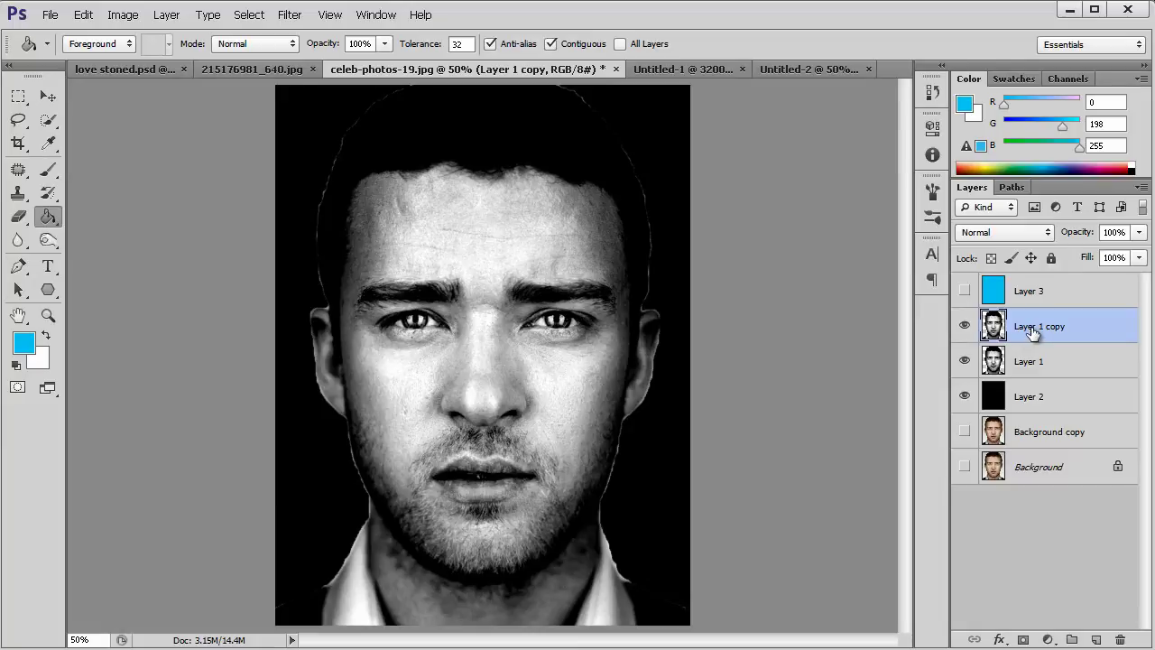
{"action": "left_click_drag", "start_coordinate": [1031, 331], "coordinate": [1096, 633]}
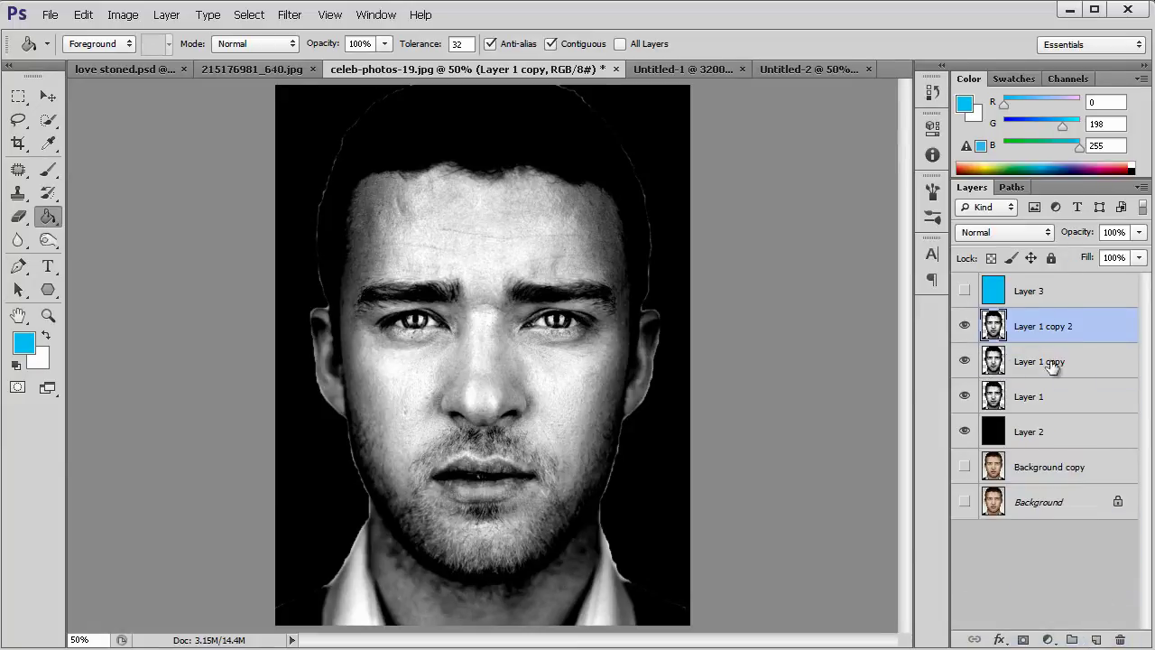
{"action": "left_click_drag", "start_coordinate": [1039, 326], "coordinate": [1120, 639]}
{"action": "left_click_drag", "start_coordinate": [1030, 321], "coordinate": [1120, 639]}
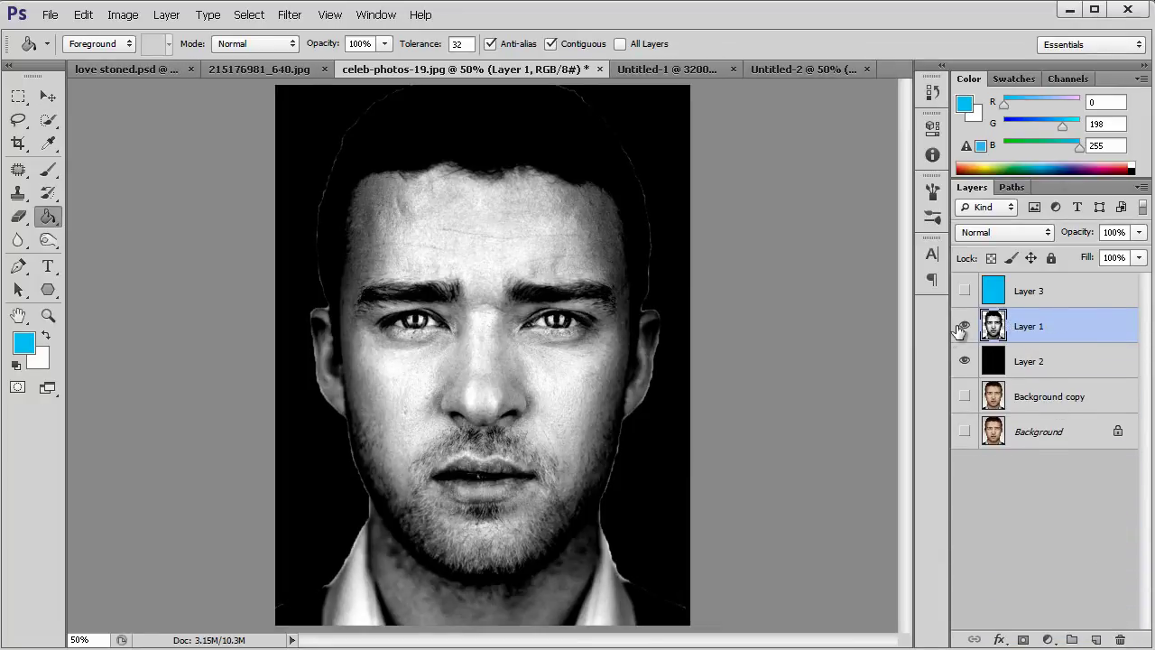
Step: Pick the custom twirled-line brush, 1000 px, for the Eraser with the portrait on Layer 1 as the target
{"action": "left_click", "coordinate": [964, 326]}
{"action": "left_click", "coordinate": [963, 326]}
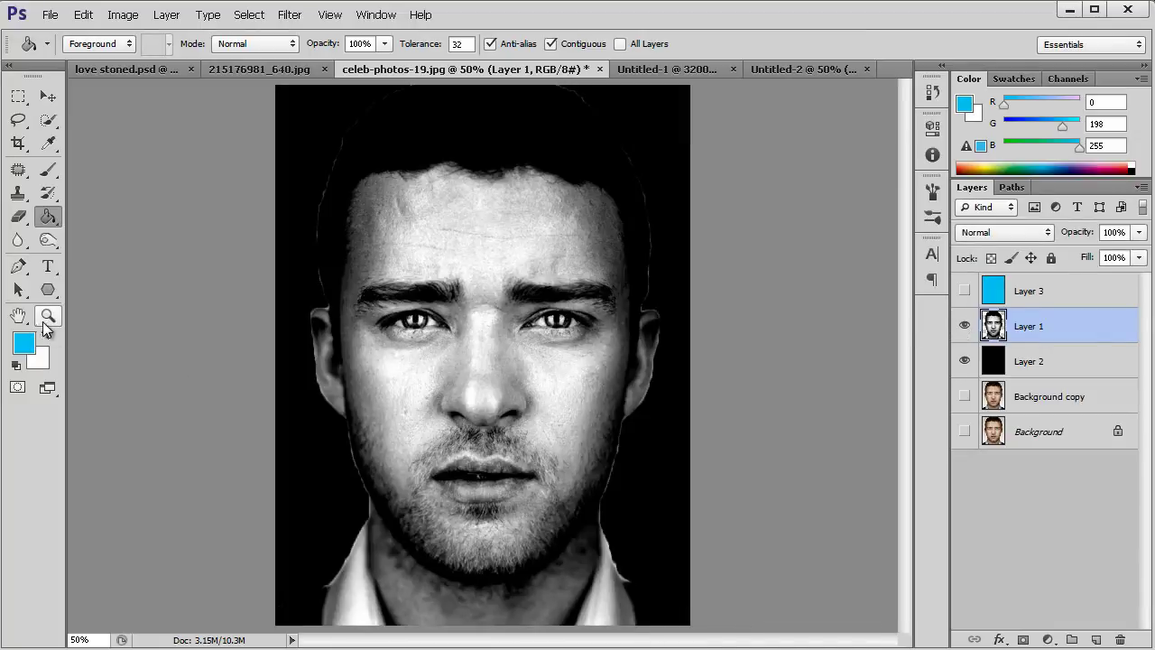
{"action": "left_click", "coordinate": [20, 220]}
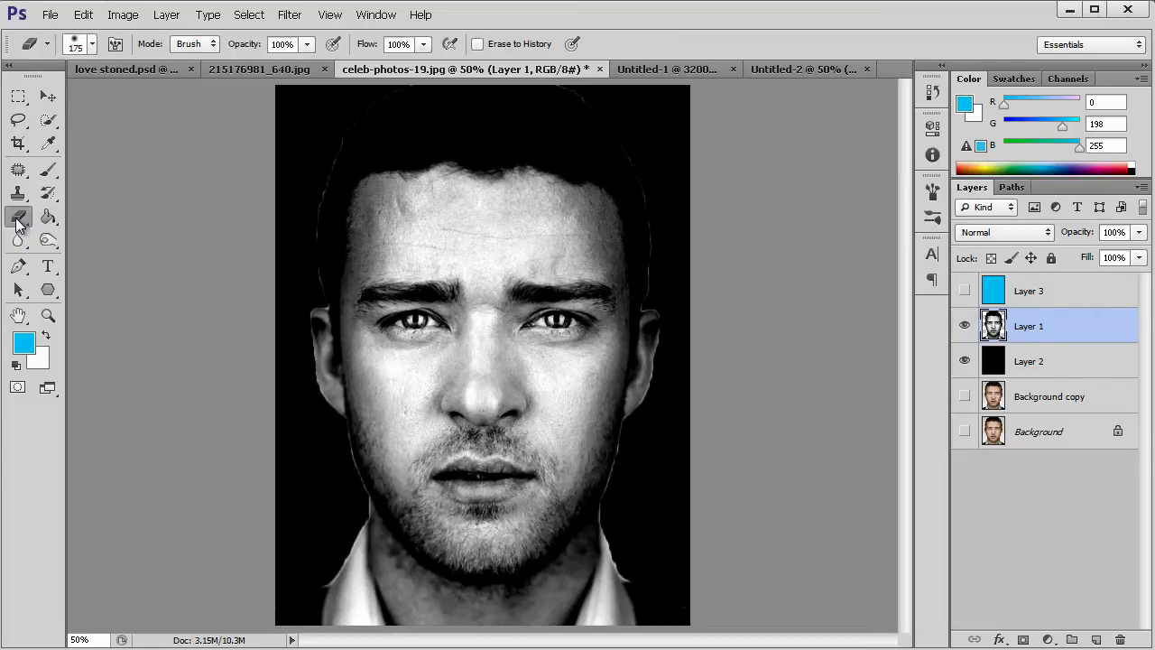
{"action": "right_click", "coordinate": [433, 259]}
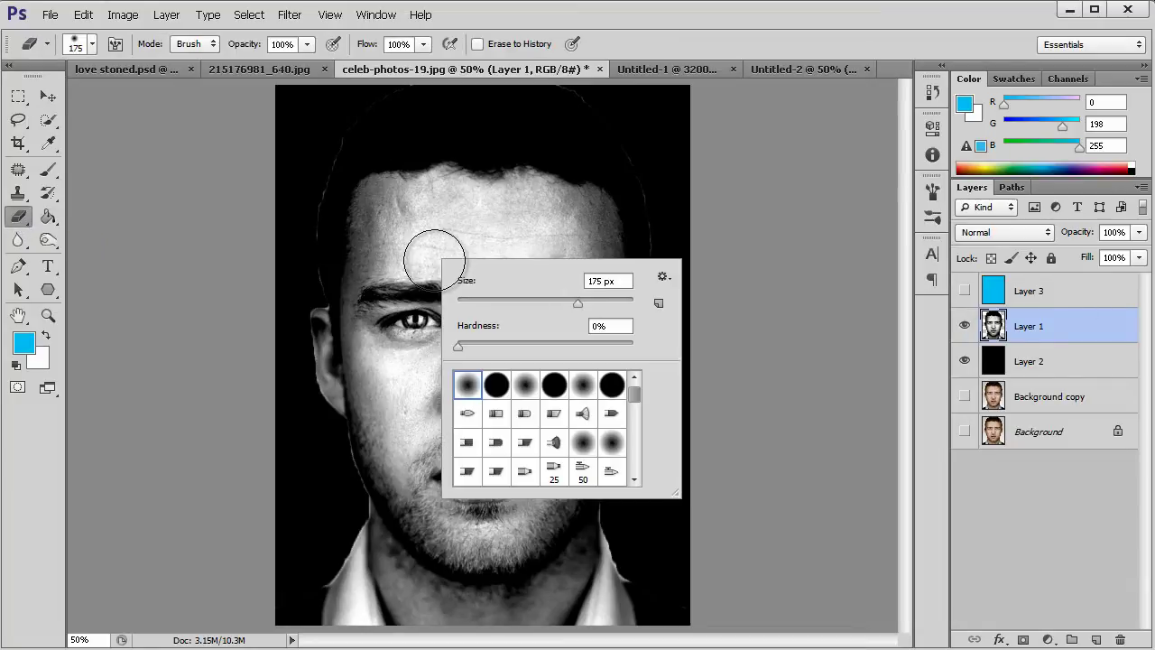
{"action": "left_click_drag", "start_coordinate": [637, 399], "coordinate": [635, 472]}
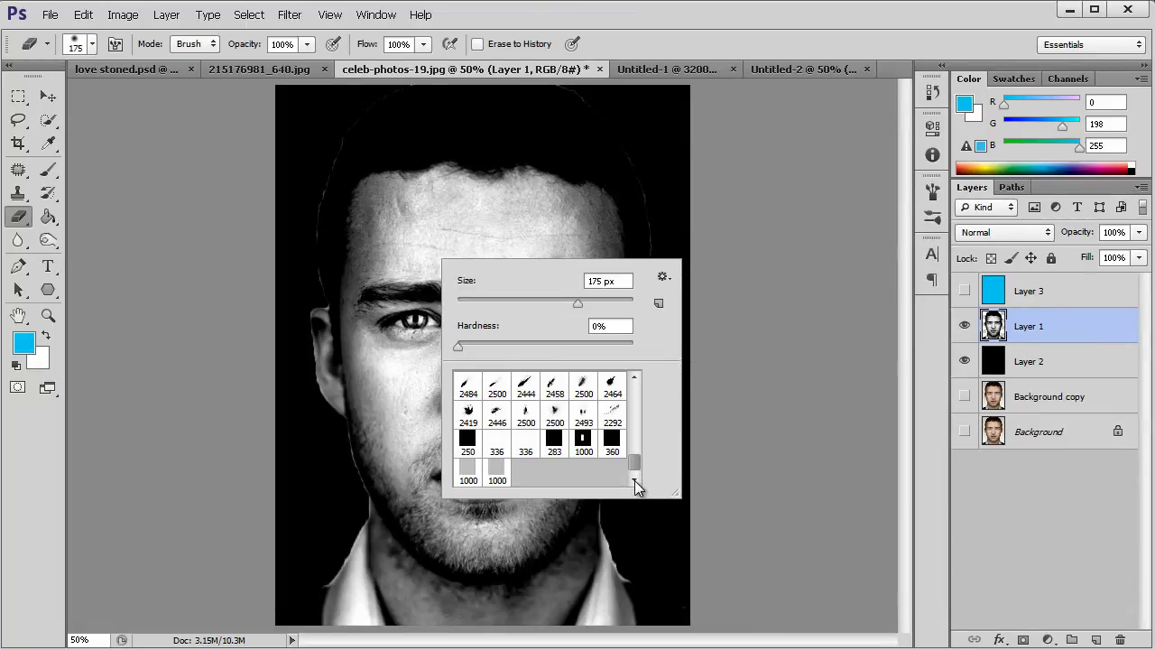
{"action": "double_click", "coordinate": [499, 474]}
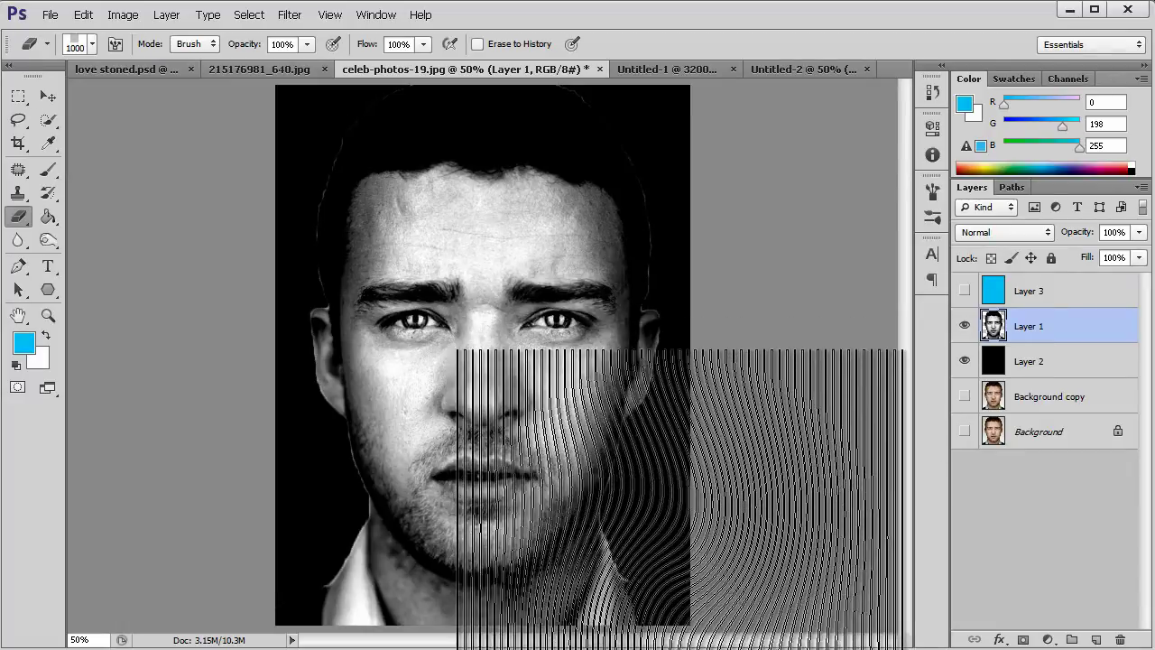
Step: Set the eraser brush size to 1300 px and erase the twirled-line pattern across the whole face on Layer 1
{"action": "key", "text": "bracketright"}
{"action": "key", "text": "bracketright"}
{"action": "key", "text": "bracketright"}
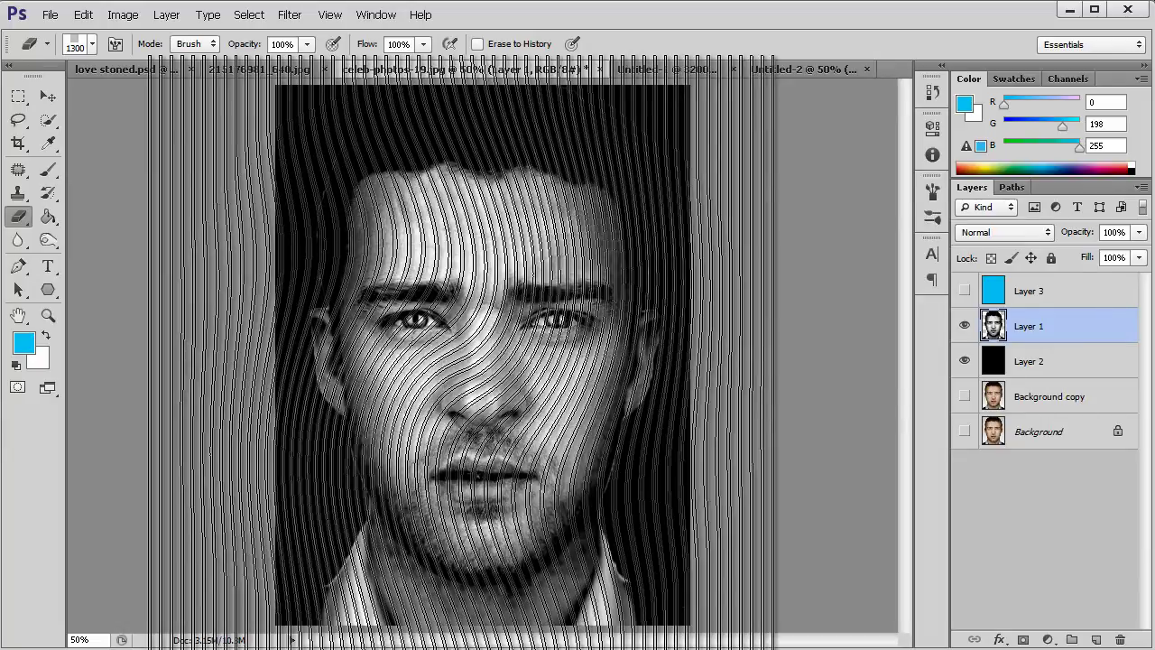
{"action": "key", "text": "bracketright"}
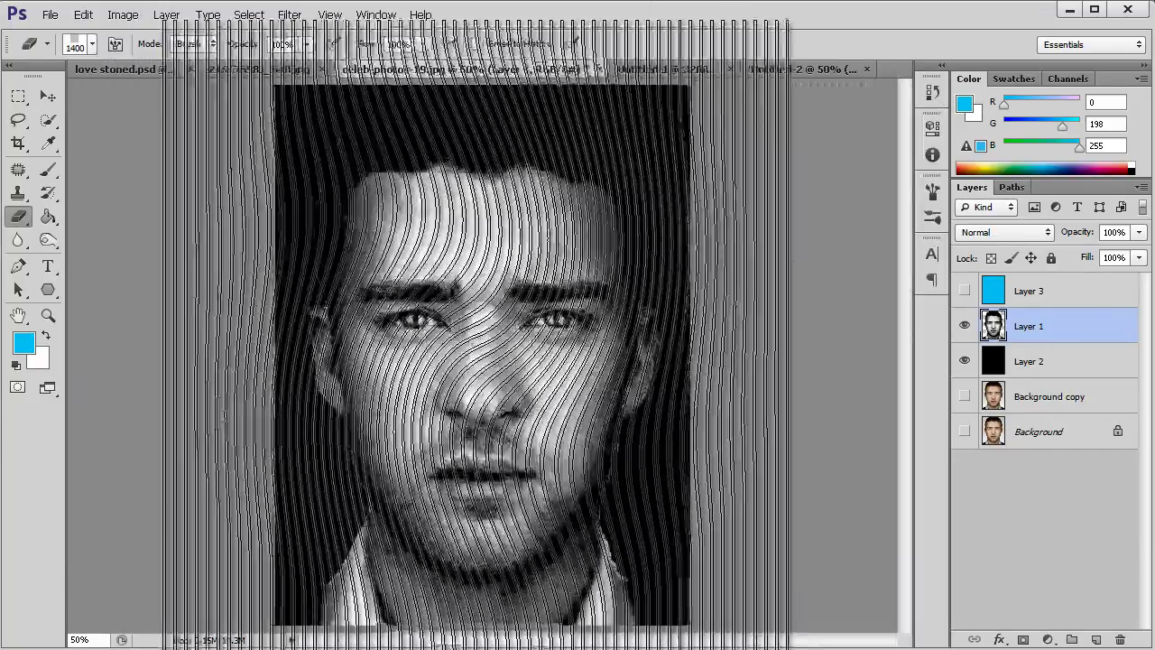
{"action": "right_click", "coordinate": [473, 341]}
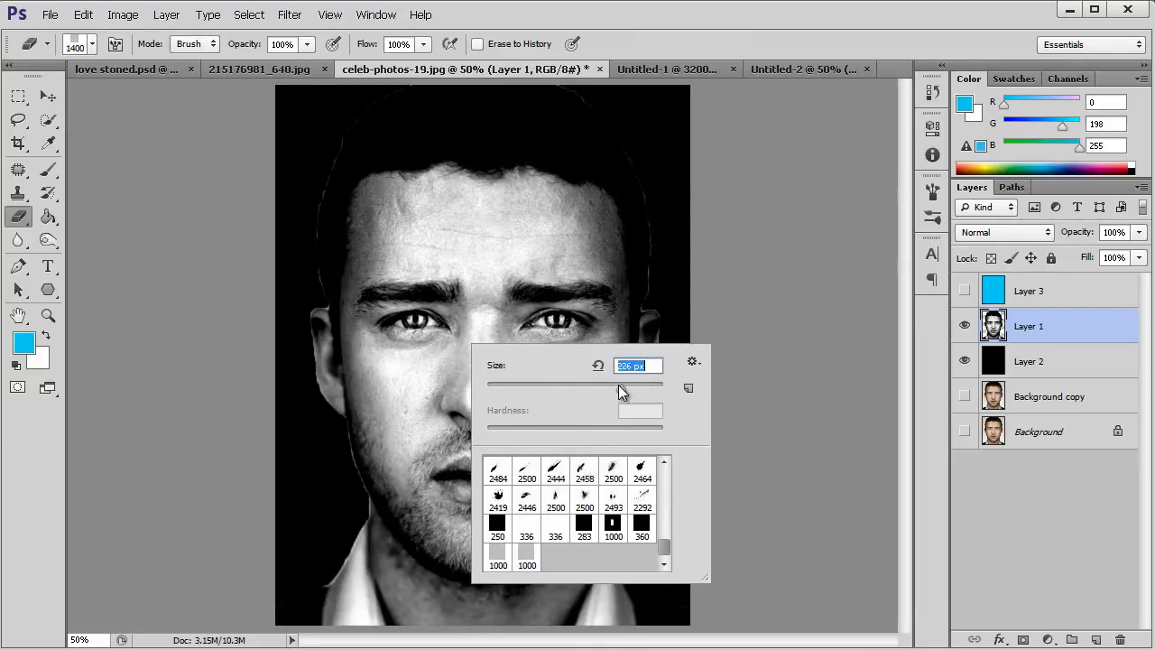
{"action": "left_click_drag", "start_coordinate": [618, 385], "coordinate": [522, 386]}
{"action": "left_click_drag", "start_coordinate": [605, 386], "coordinate": [651, 387]}
{"action": "left_click_drag", "start_coordinate": [652, 388], "coordinate": [646, 388]}
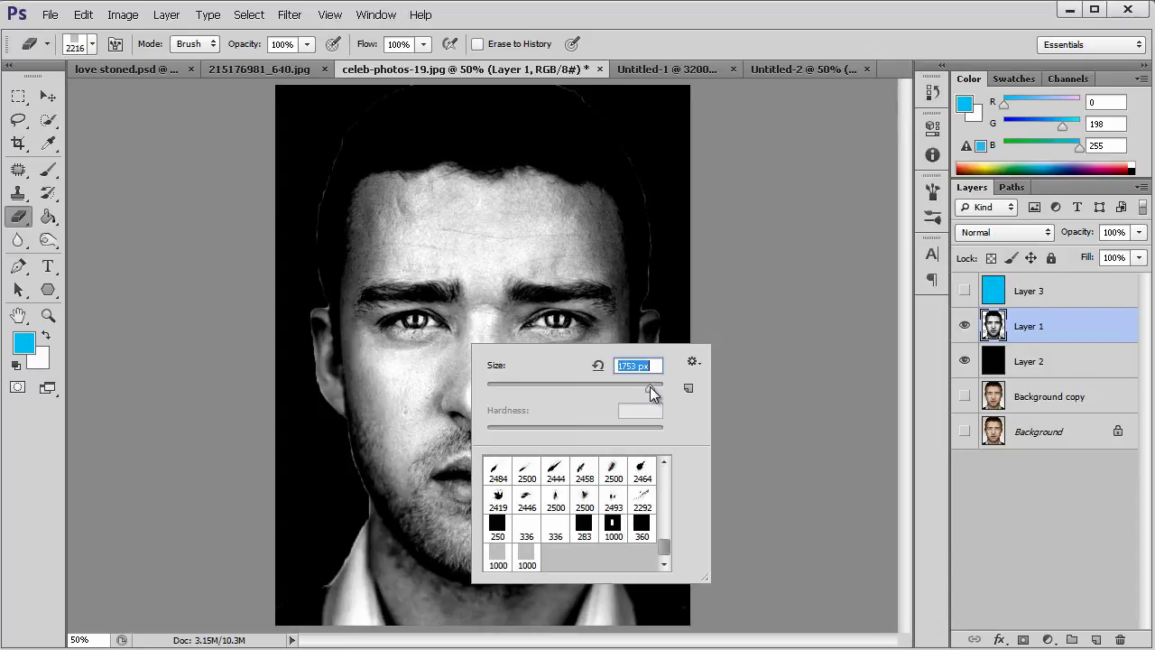
{"action": "left_click_drag", "start_coordinate": [651, 389], "coordinate": [649, 390]}
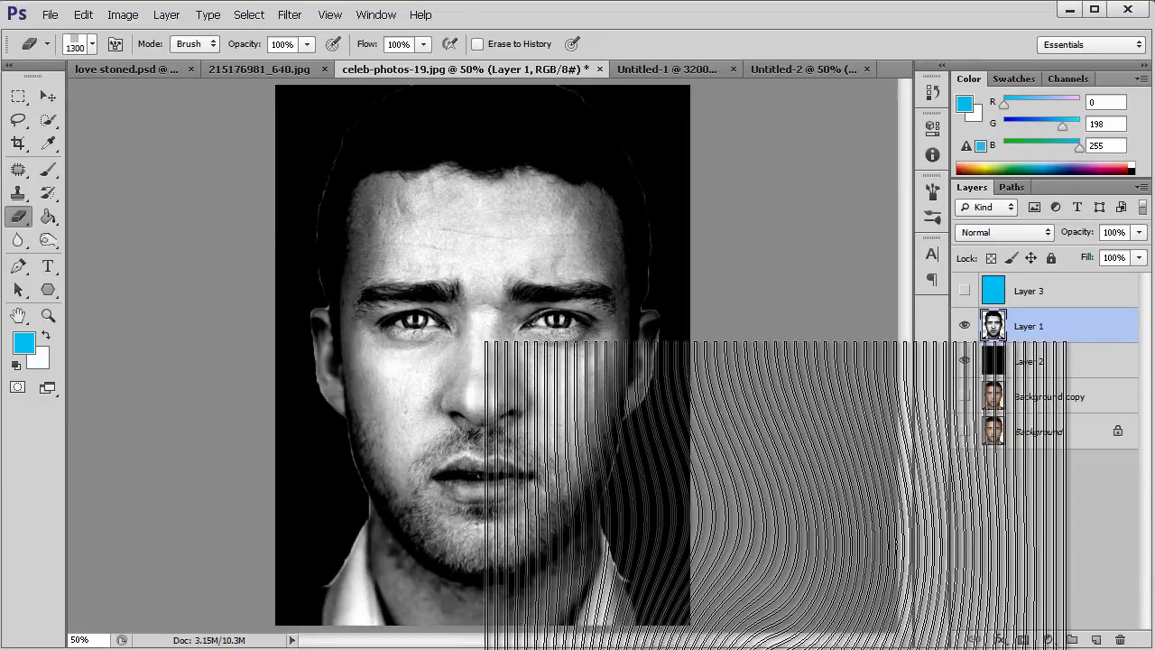
{"action": "key", "text": "ctrl+z"}
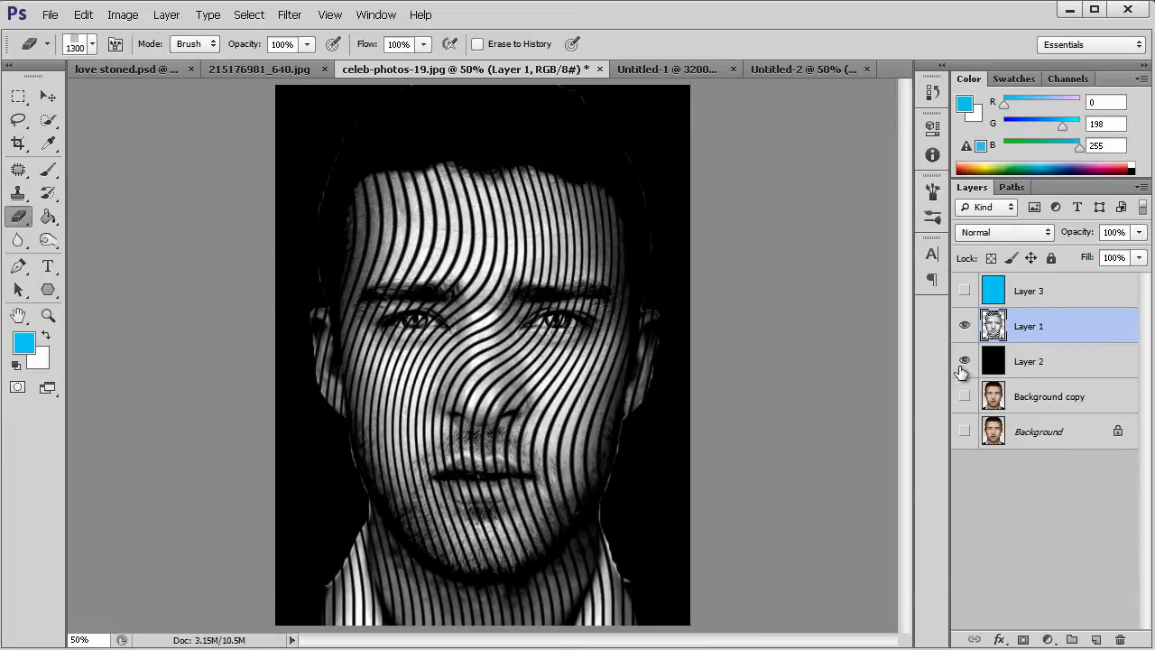
Step: Hide the black Layer 2 to examine the erased stripes against transparency, and show and select it again
{"action": "left_click", "coordinate": [963, 360]}
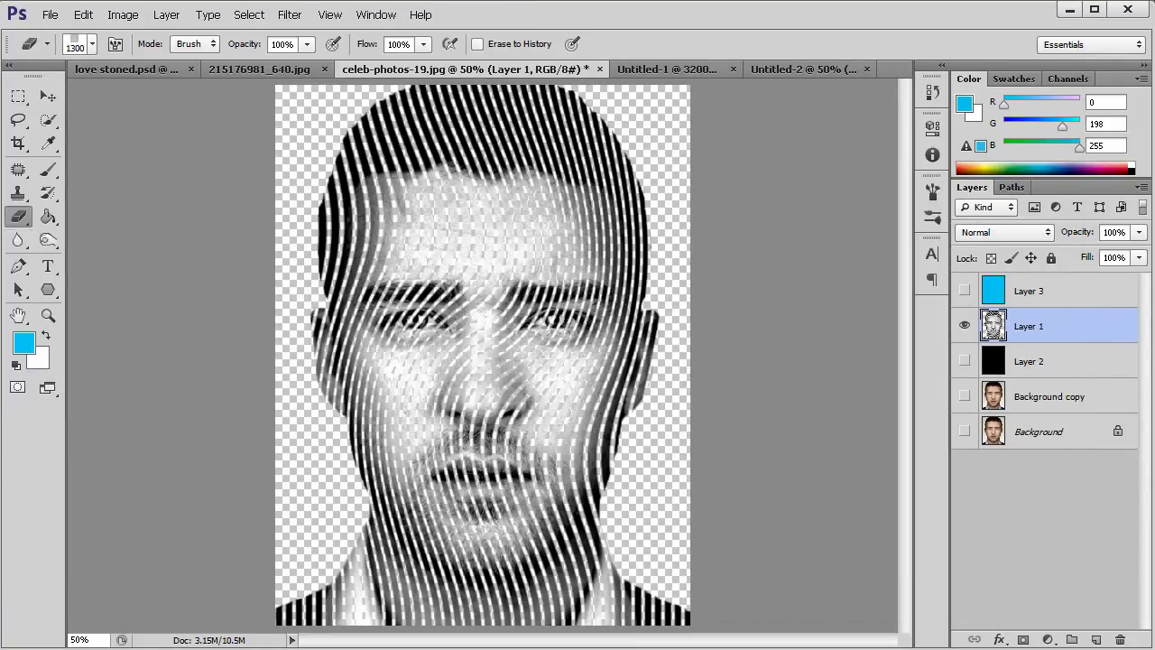
{"action": "left_click", "coordinate": [48, 218]}
{"action": "left_click", "coordinate": [48, 96]}
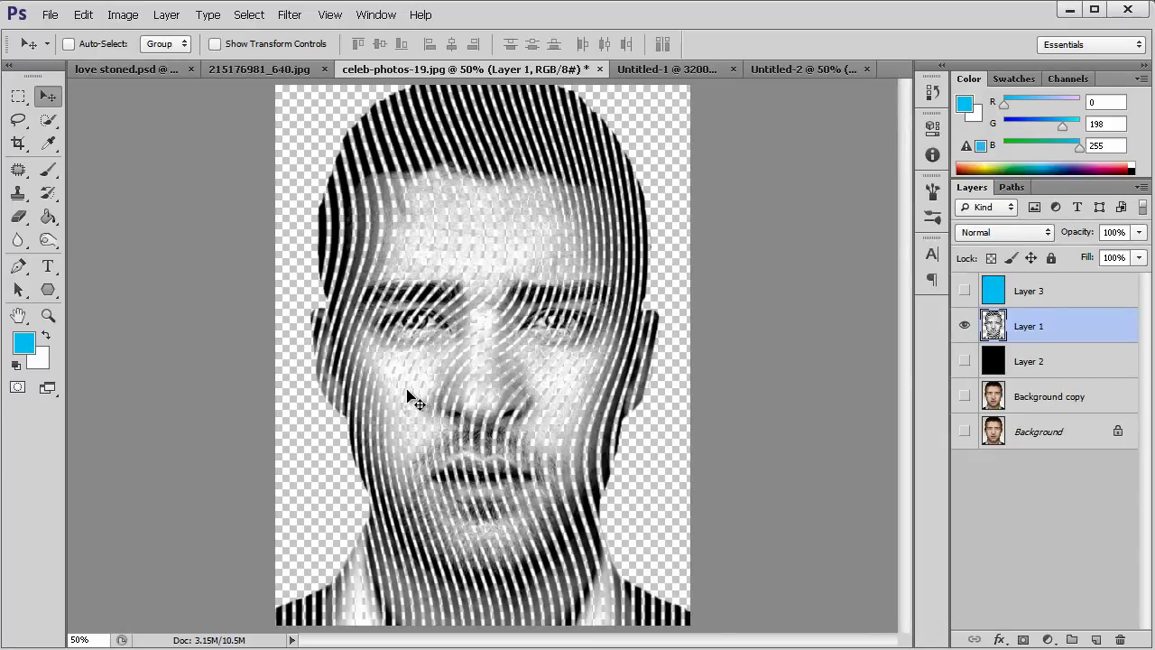
{"action": "left_click", "coordinate": [49, 315]}
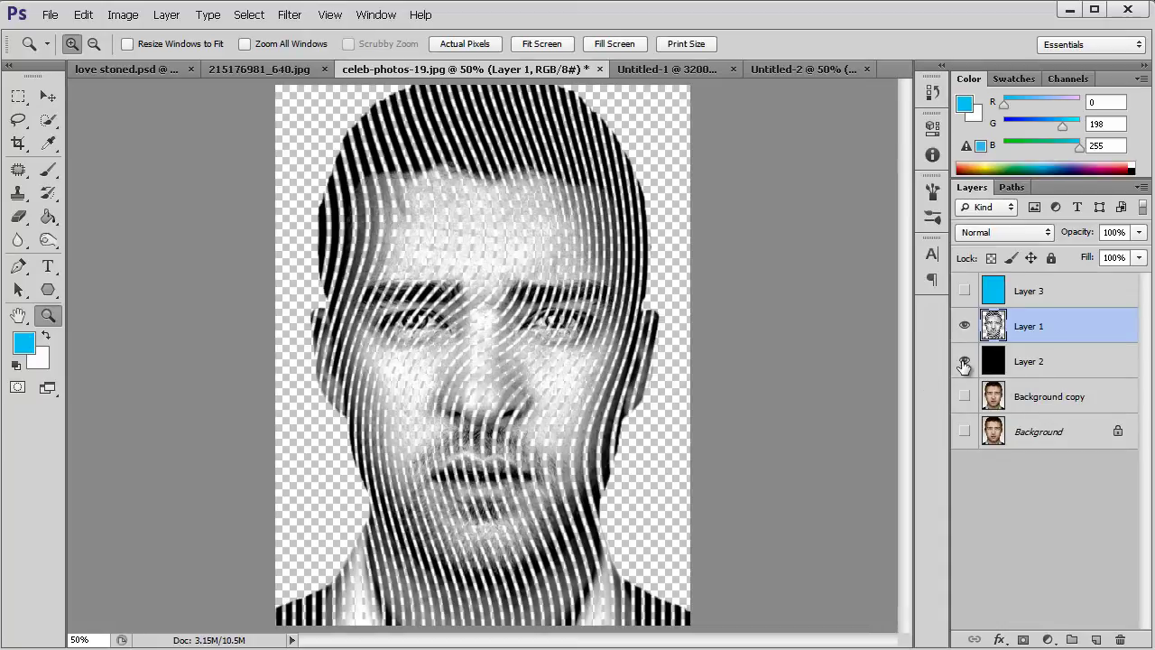
{"action": "left_click", "coordinate": [963, 361]}
{"action": "left_click", "coordinate": [1029, 362]}
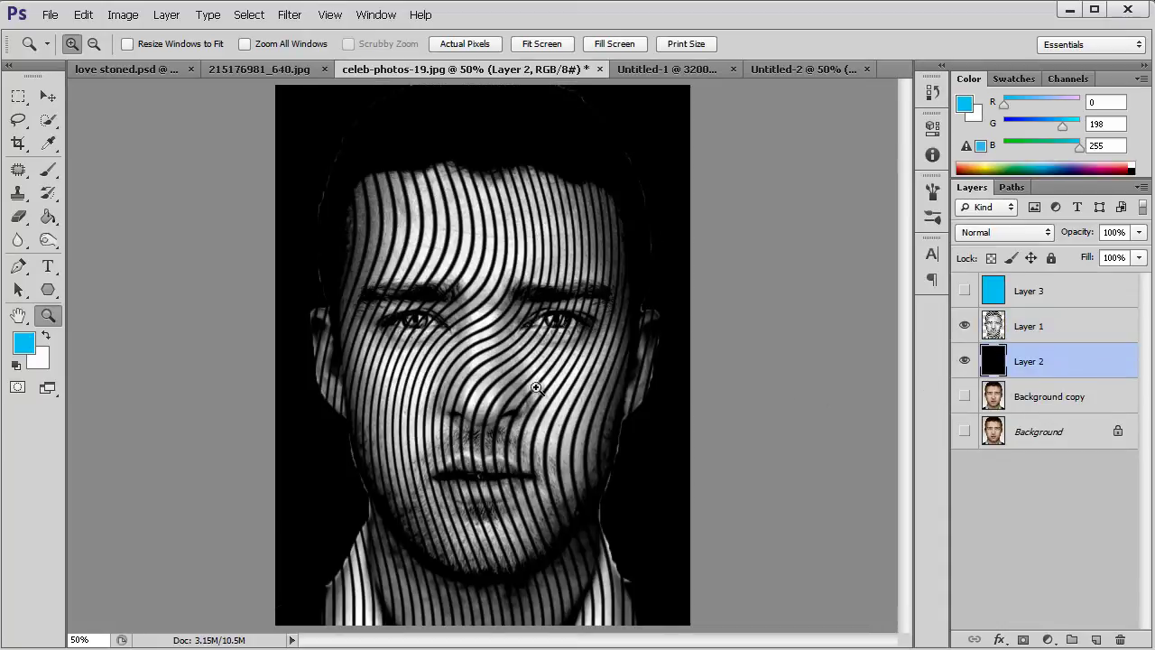
Step: Try a duplicate of the striped Layer 1 in Overlay blend mode, and delete the copy
{"action": "right_click", "coordinate": [1026, 328]}
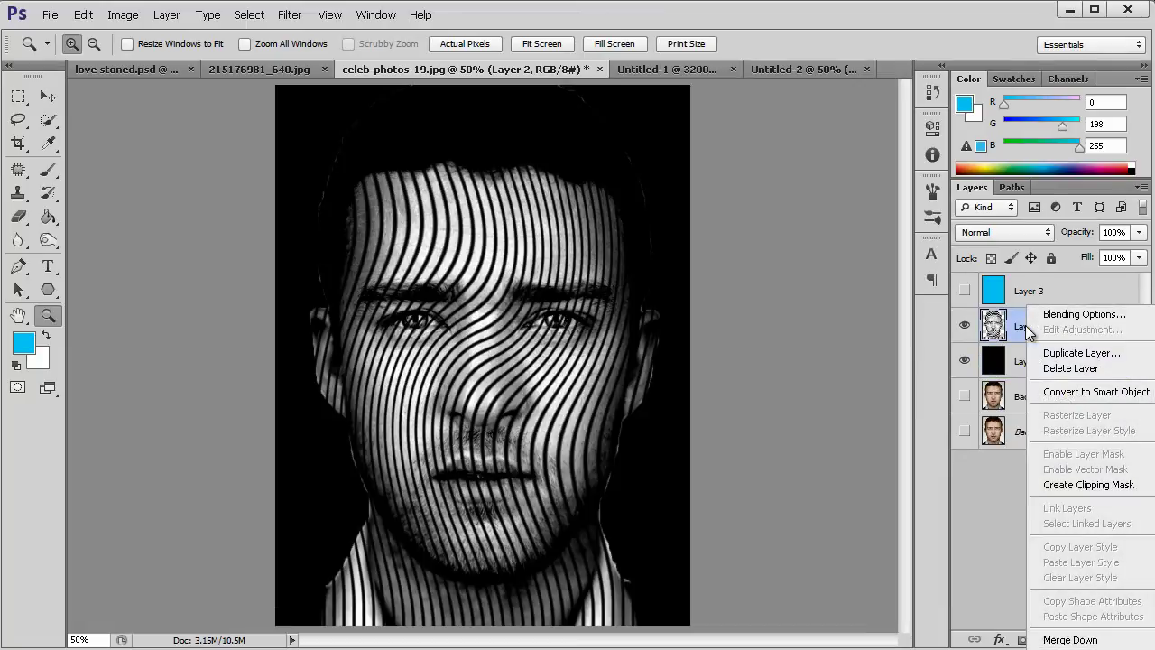
{"action": "left_click", "coordinate": [1043, 356]}
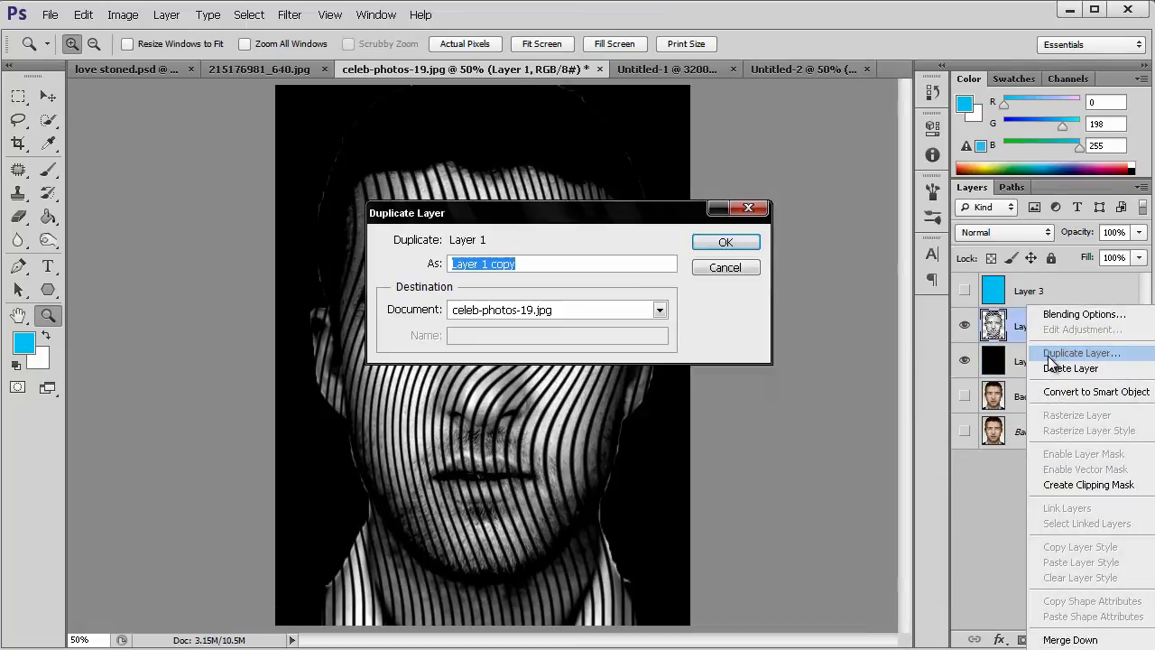
{"action": "left_click", "coordinate": [717, 240]}
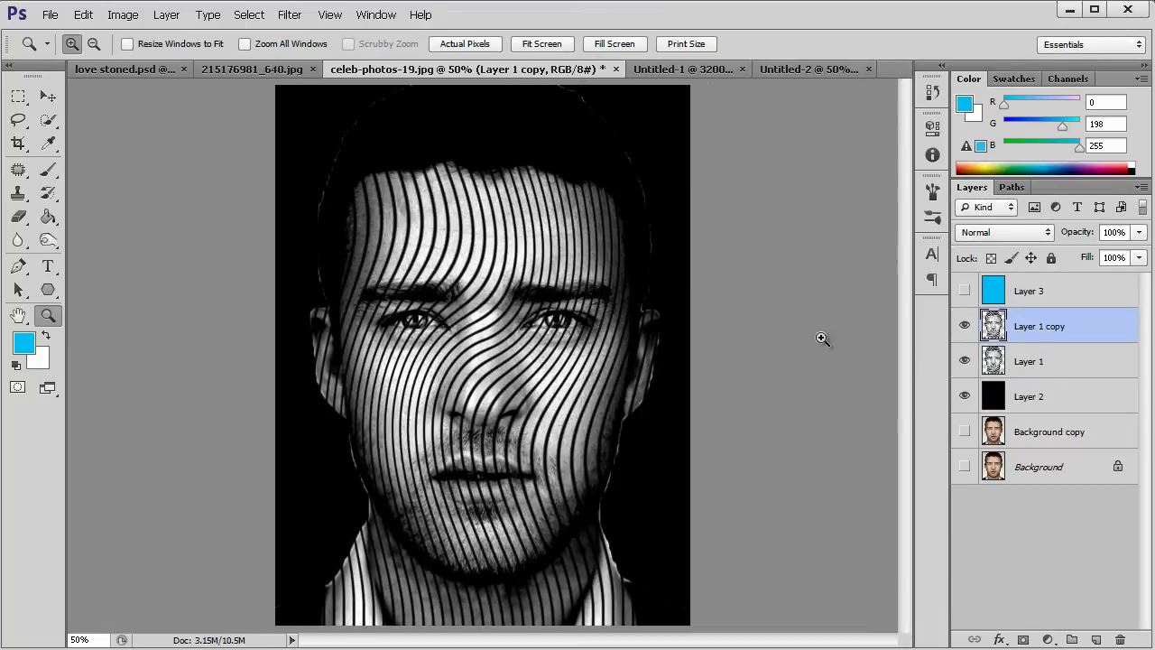
{"action": "left_click", "coordinate": [1008, 233]}
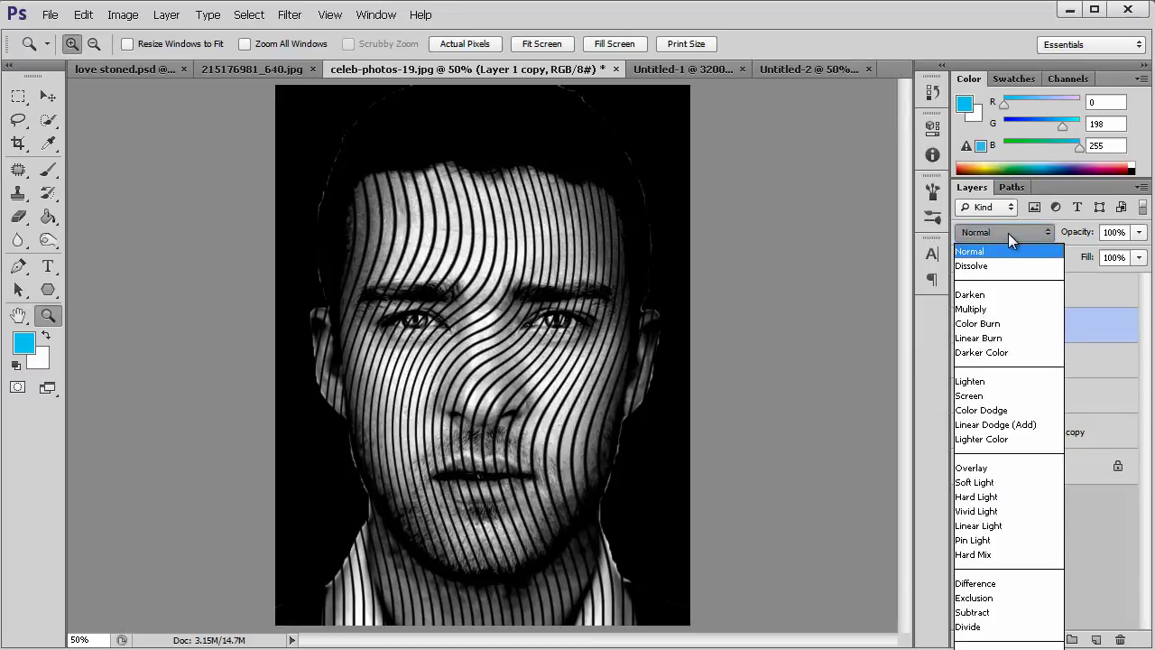
{"action": "left_click", "coordinate": [1014, 467]}
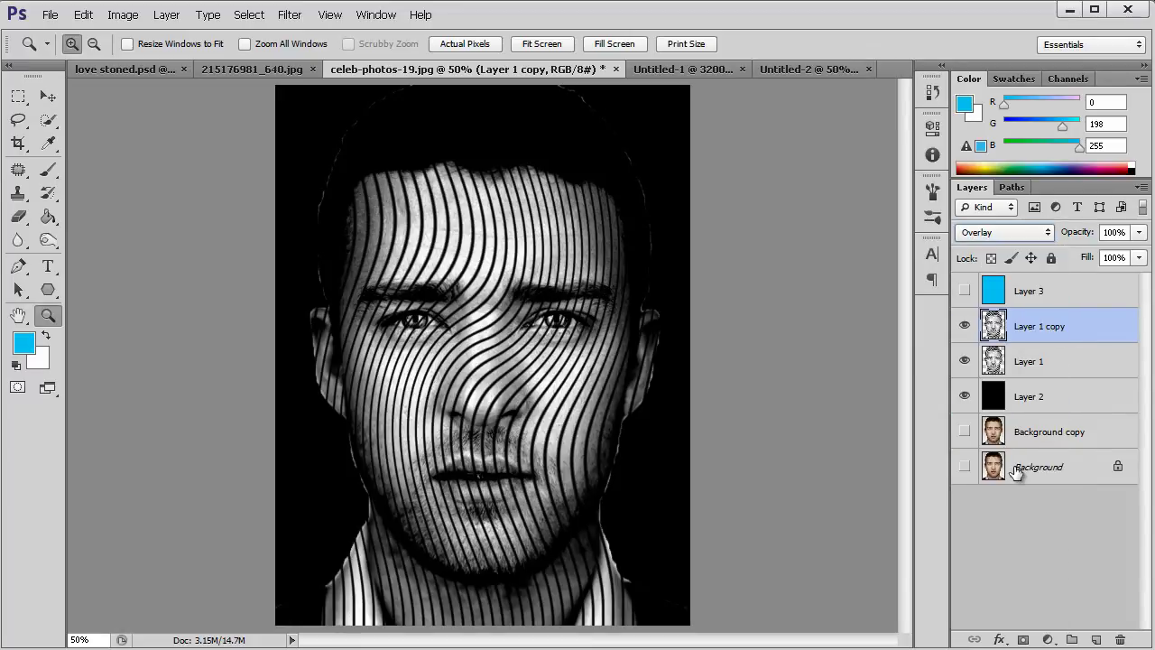
{"action": "left_click", "coordinate": [964, 325]}
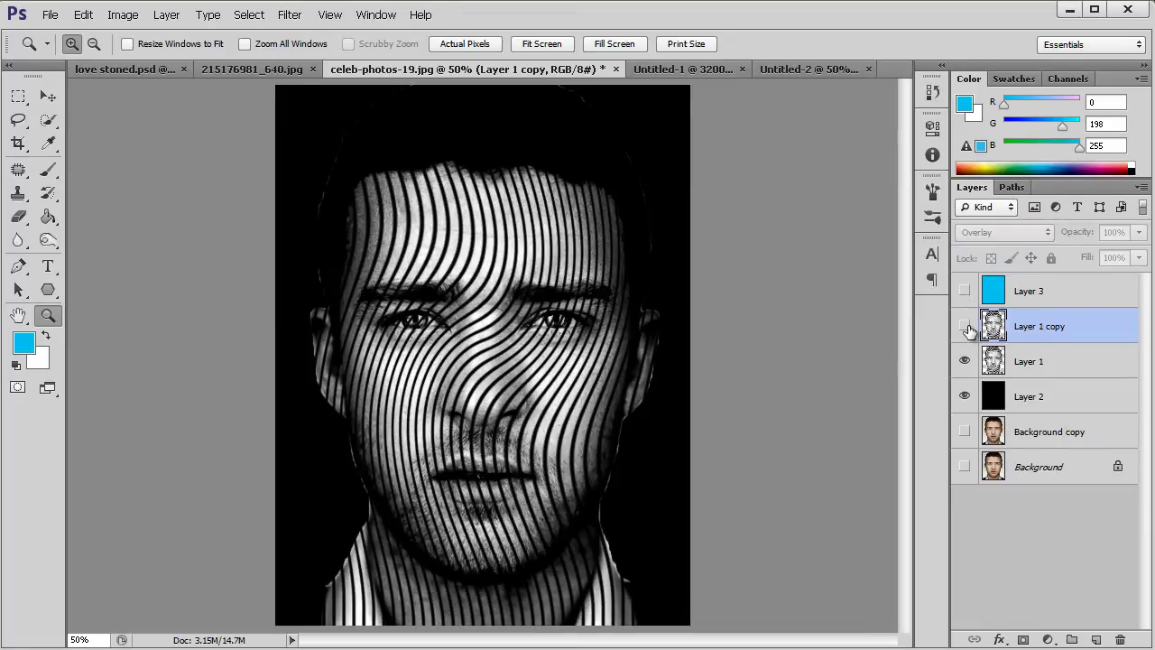
{"action": "left_click_drag", "start_coordinate": [1012, 332], "coordinate": [1123, 638]}
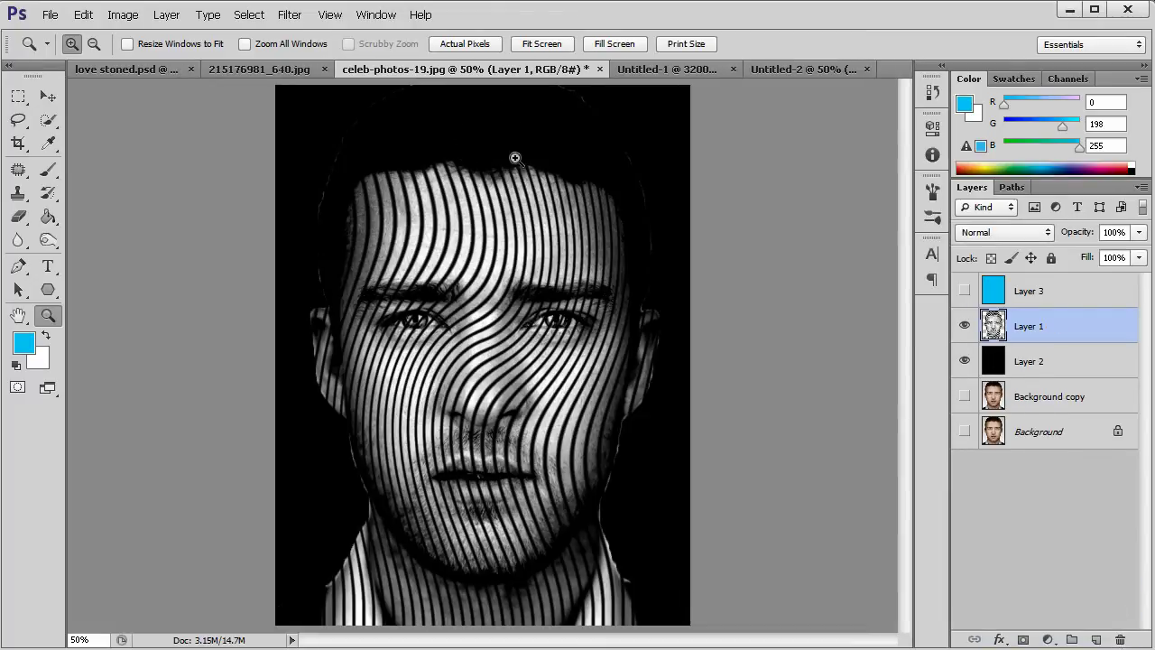
Step: Review the finished striped portrait in love stoned.psd and the line pattern in Untitled-2, and return to celeb-photos-19.jpg
{"action": "left_click", "coordinate": [146, 67]}
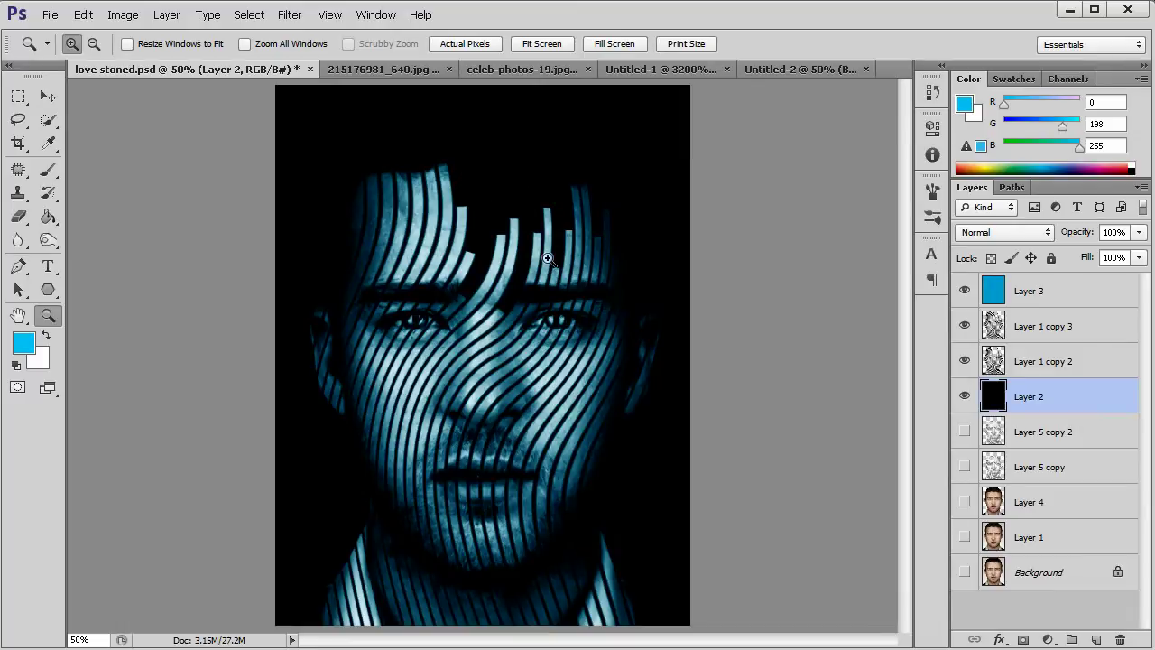
{"action": "left_click", "coordinate": [774, 70]}
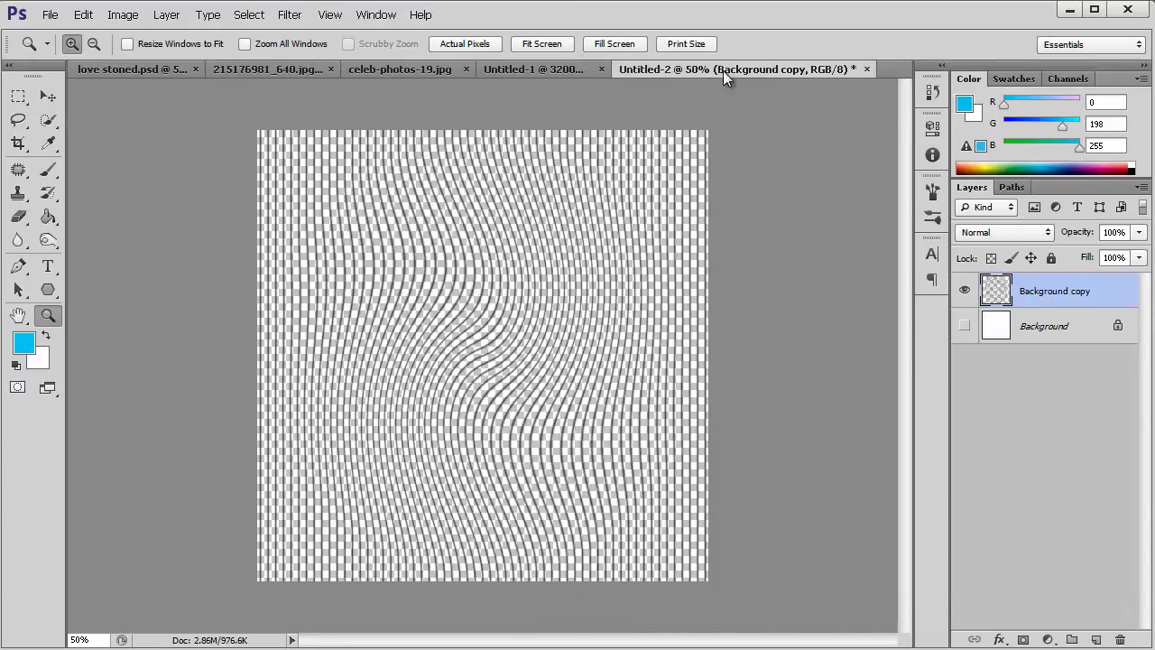
{"action": "left_click", "coordinate": [509, 70]}
{"action": "left_click", "coordinate": [395, 71]}
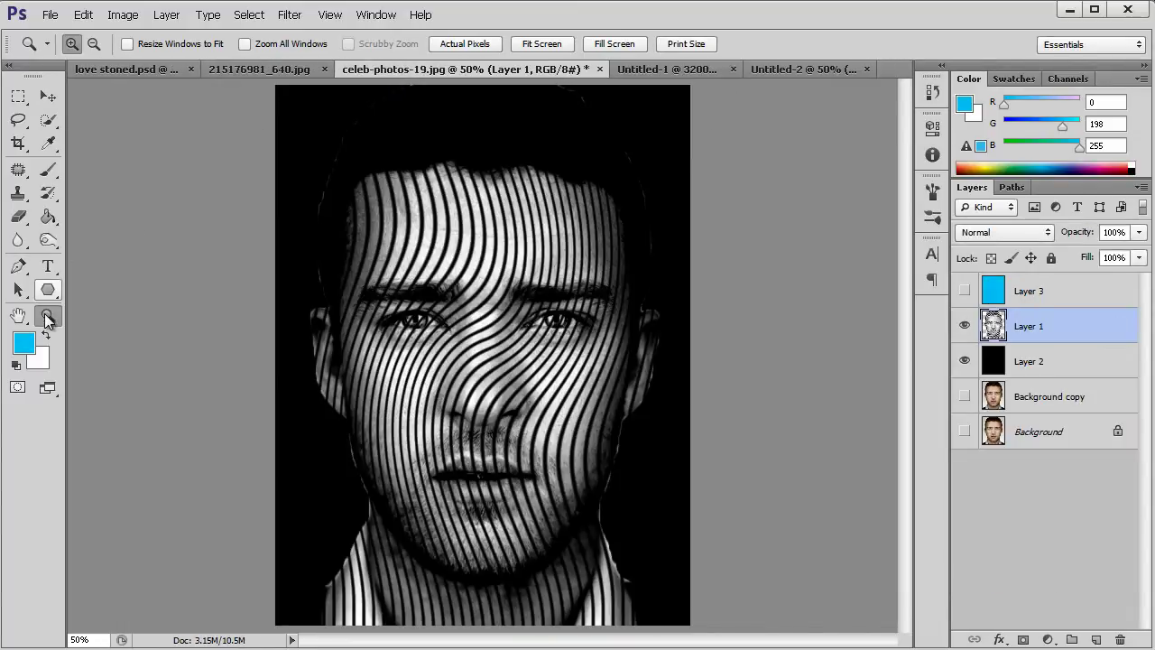
Step: Set the eraser to a hard round brush with 16 px size and 100% hardness for detail work on the forehead
{"action": "left_click_drag", "start_coordinate": [305, 85], "coordinate": [692, 502]}
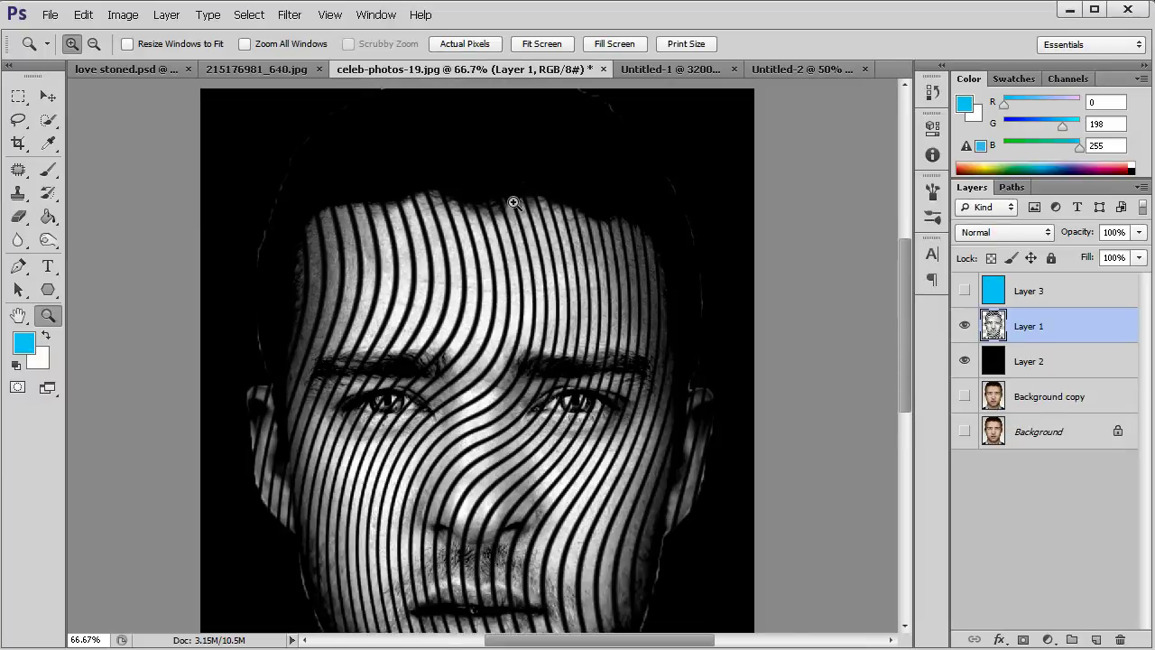
{"action": "left_click", "coordinate": [513, 202]}
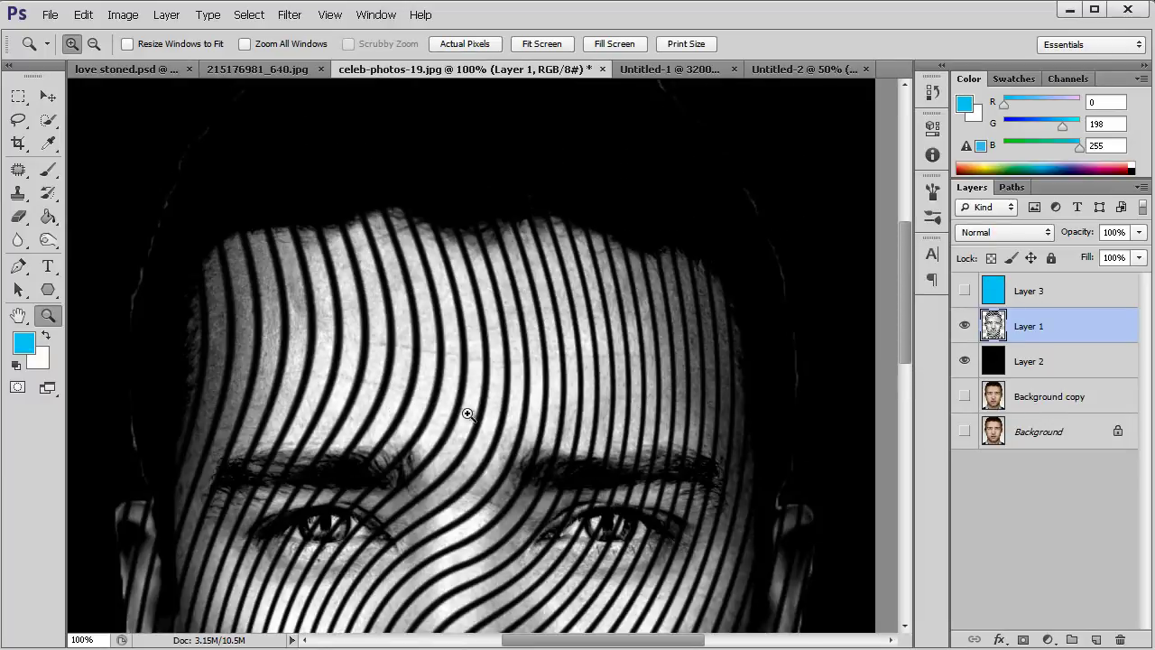
{"action": "scroll", "coordinate": [496, 457], "scroll_direction": "down", "scroll_amount": 1}
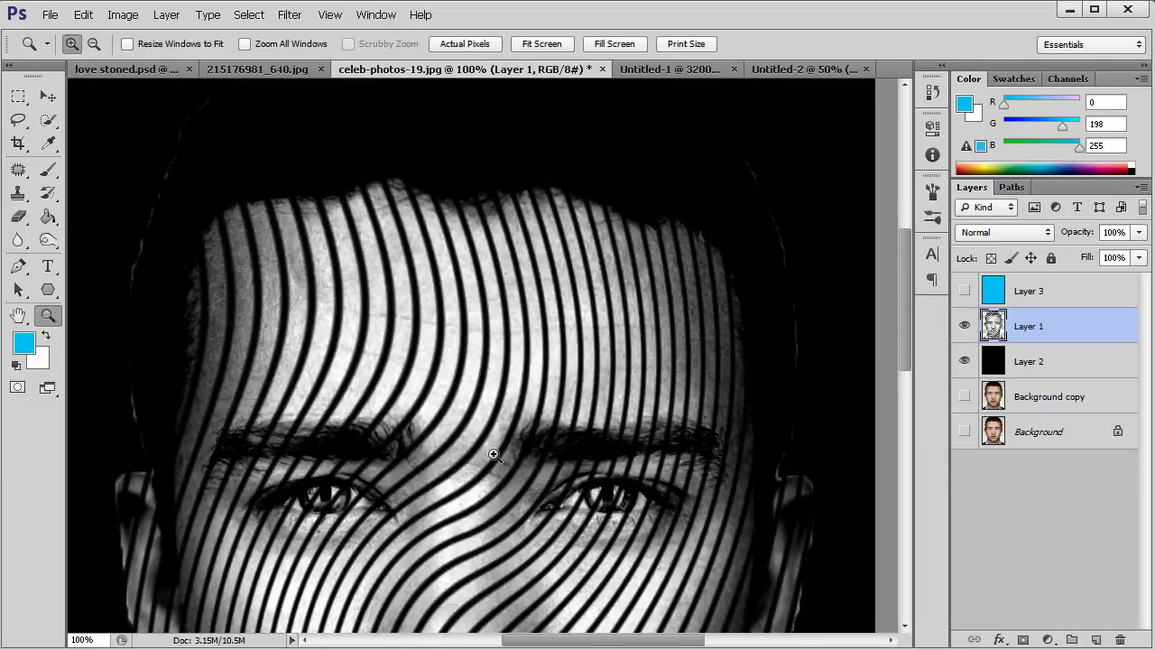
{"action": "left_click", "coordinate": [19, 218]}
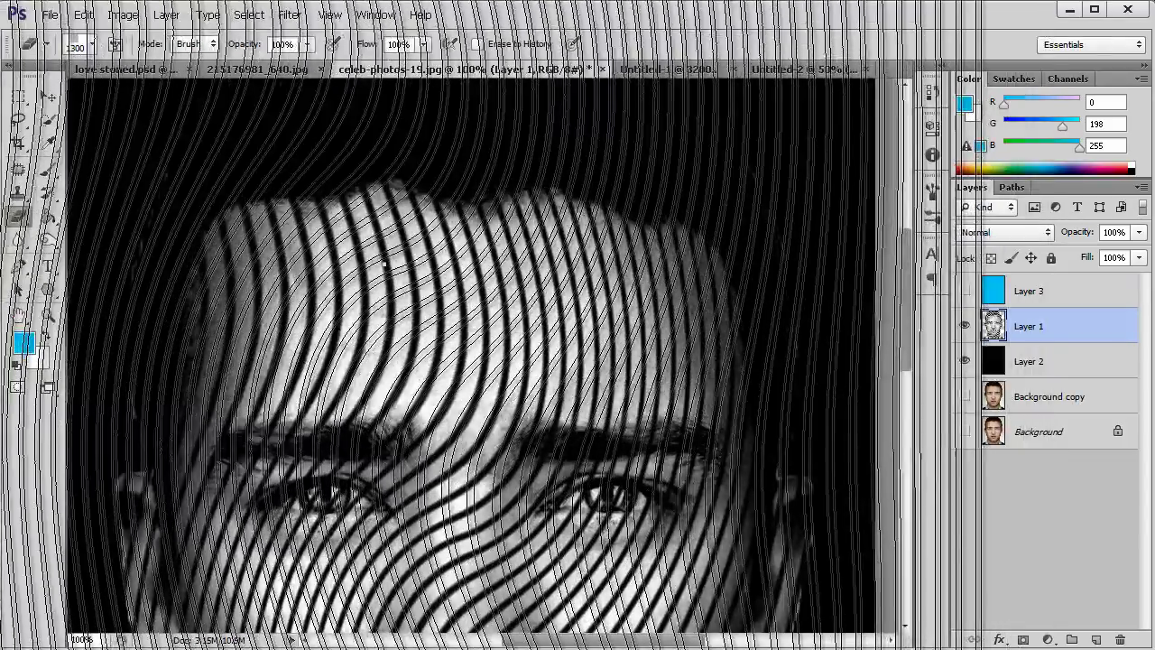
{"action": "right_click", "coordinate": [385, 262]}
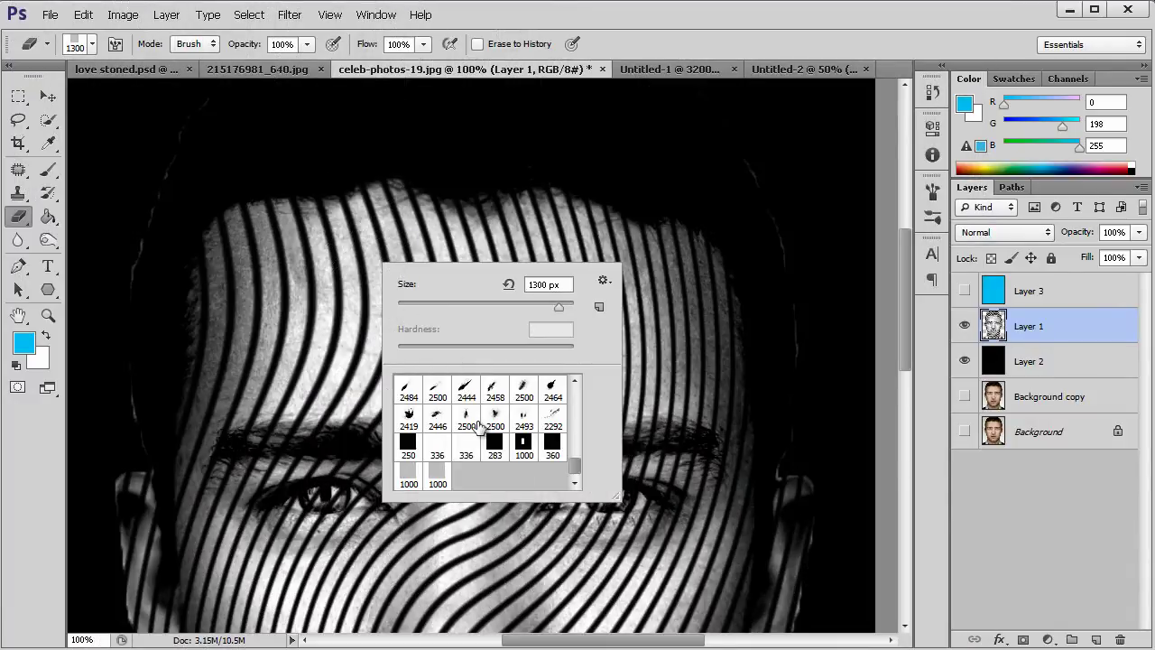
{"action": "left_click", "coordinate": [524, 443]}
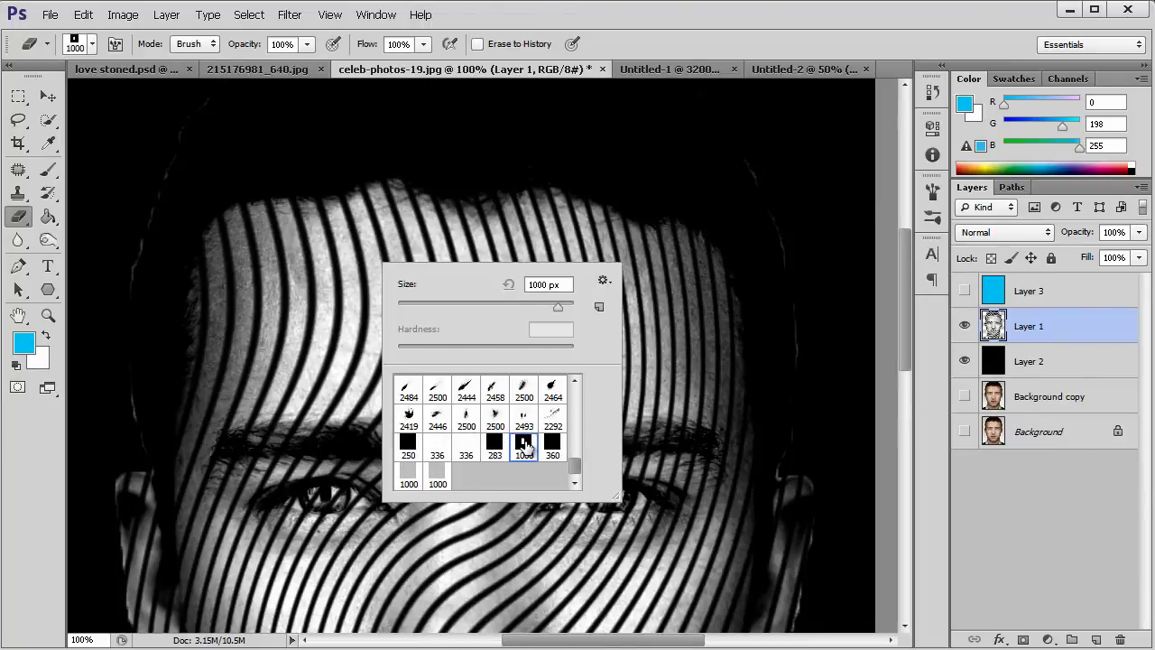
{"action": "left_click_drag", "start_coordinate": [573, 467], "coordinate": [575, 382]}
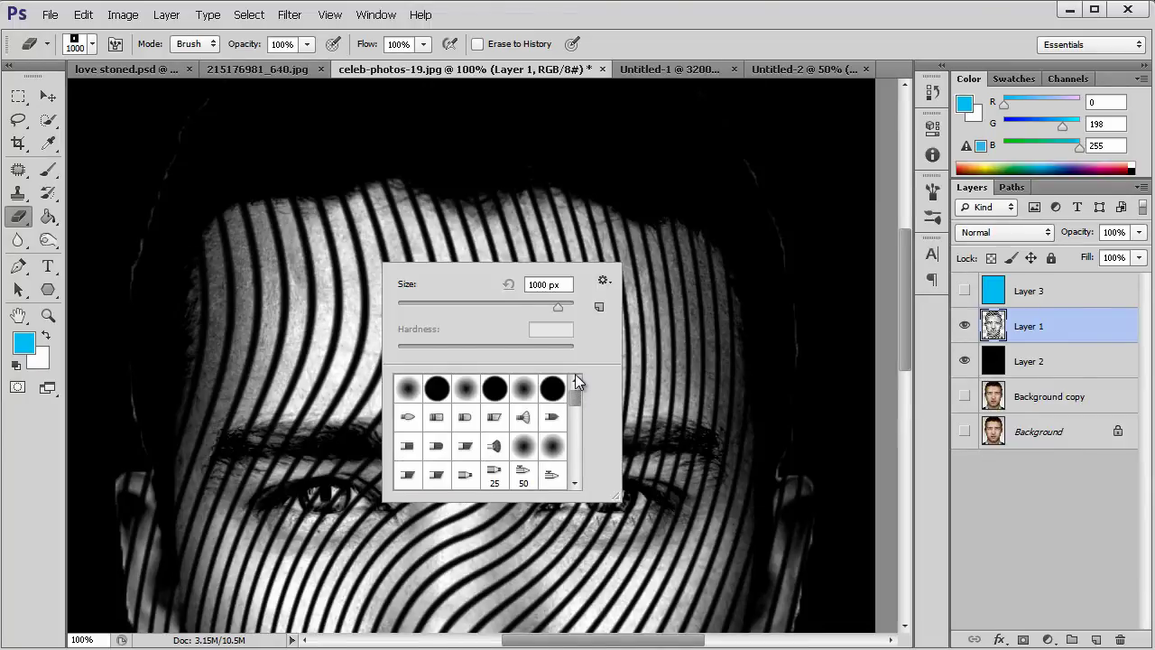
{"action": "left_click", "coordinate": [438, 388]}
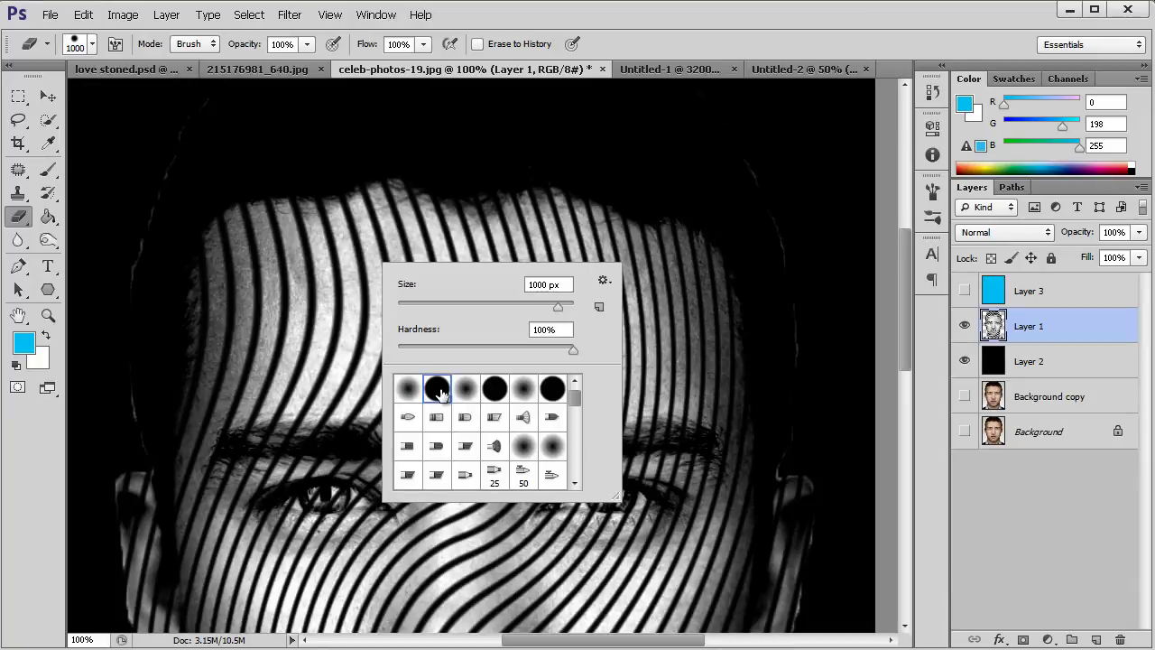
{"action": "key", "text": "Return"}
{"action": "right_click", "coordinate": [449, 327]}
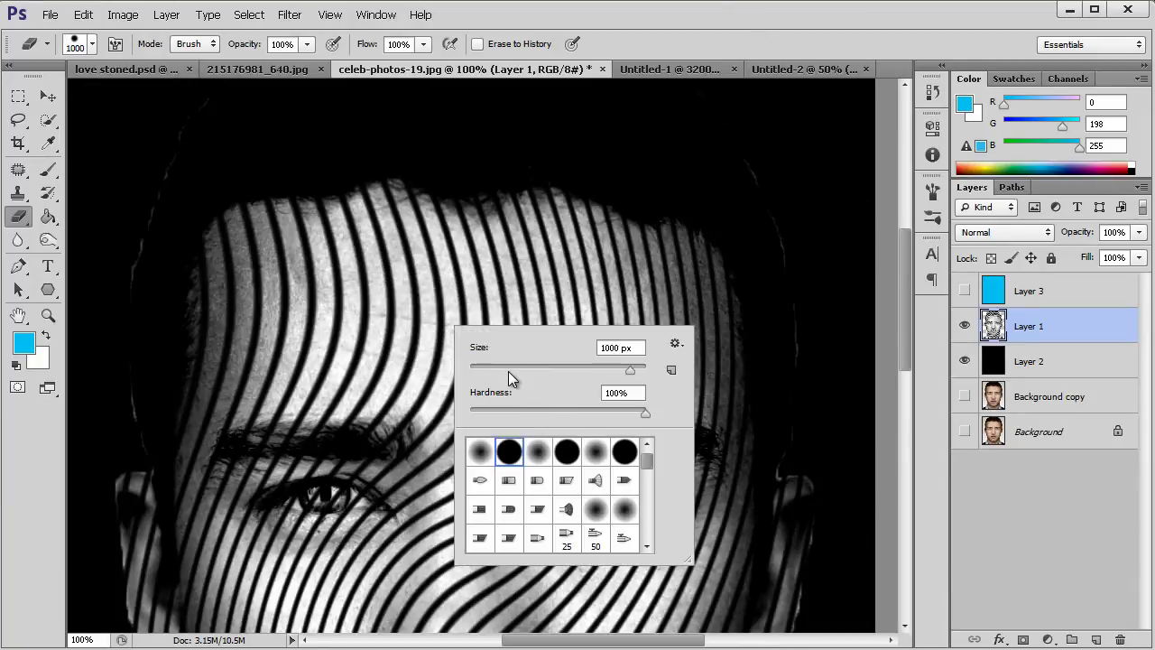
{"action": "left_click", "coordinate": [508, 370]}
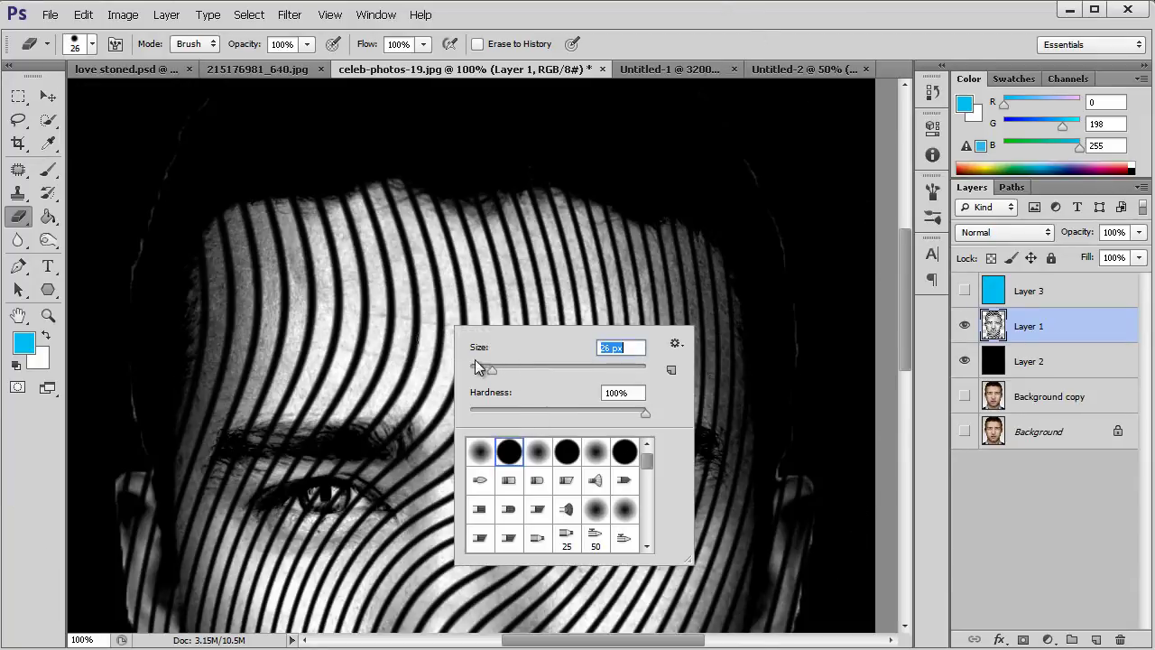
{"action": "left_click_drag", "start_coordinate": [490, 367], "coordinate": [484, 369]}
{"action": "key", "text": "Return"}
Step: Erase one light stripe at the middle of the forehead, from between the eyebrows up to the hairline, with a 20 px eraser
{"action": "key", "text": "z"}
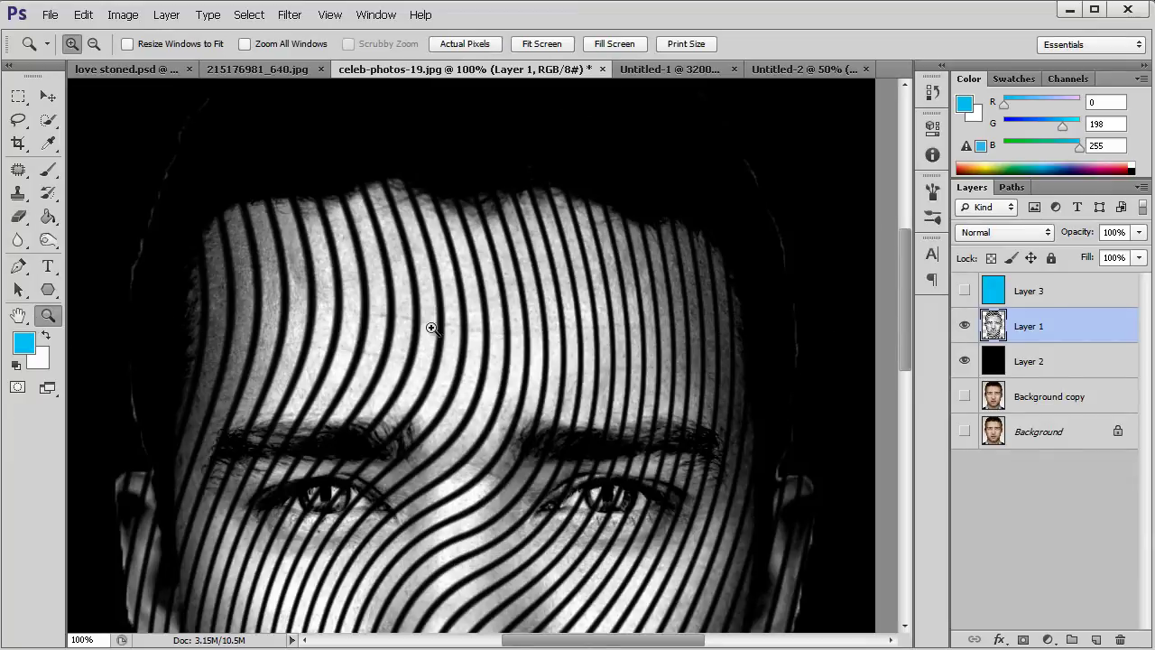
{"action": "left_click", "coordinate": [530, 328]}
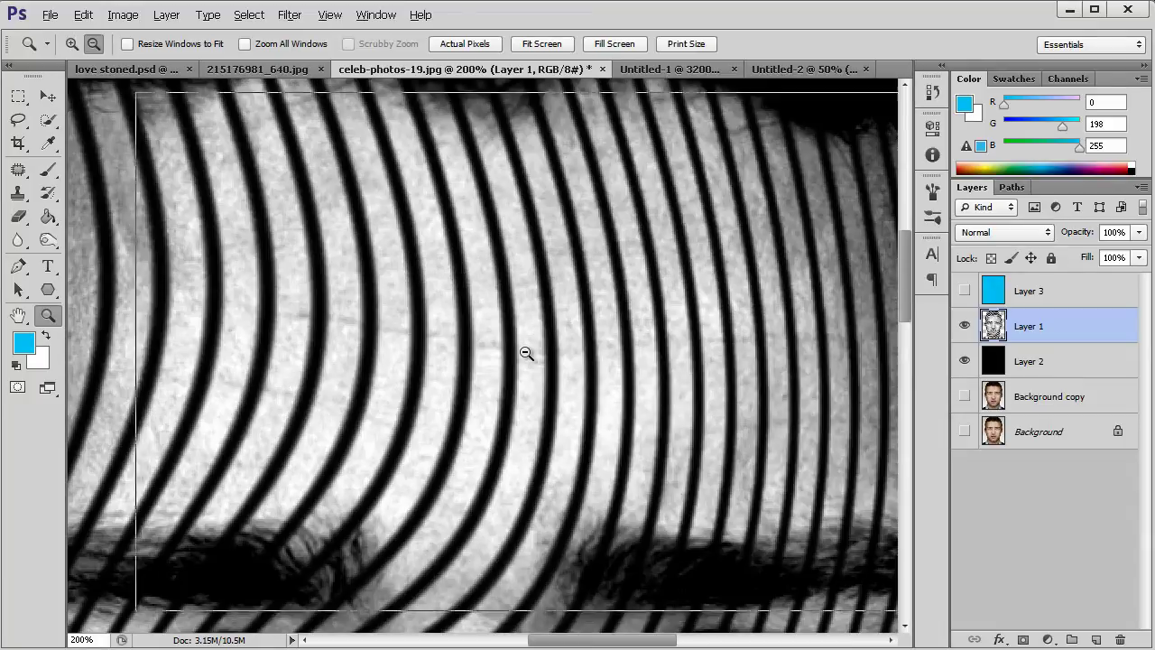
{"action": "left_click", "coordinate": [538, 359], "text": "alt"}
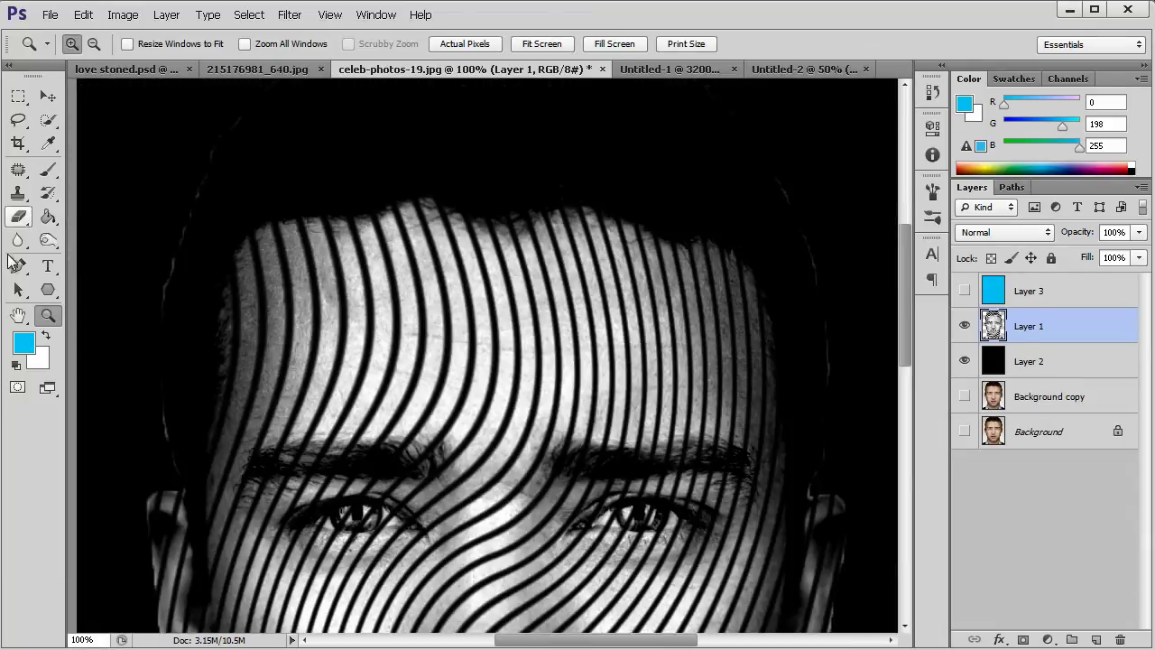
{"action": "left_click", "coordinate": [18, 216]}
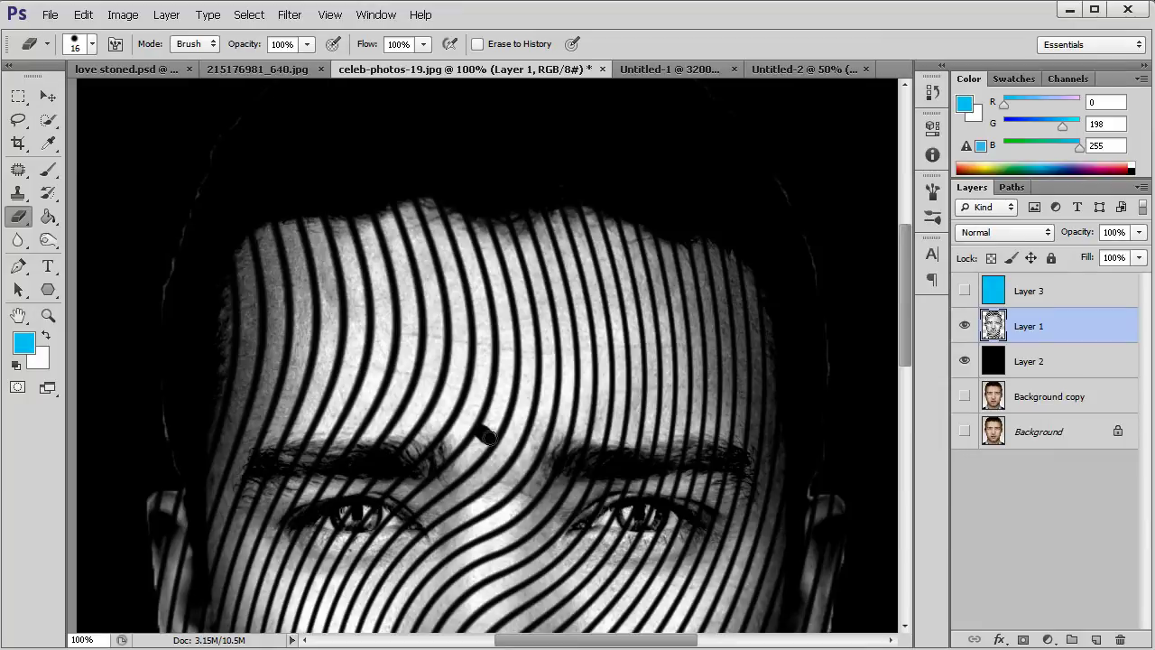
{"action": "mouse_move", "coordinate": [494, 429]}
{"action": "left_mouse_down"}
{"action": "mouse_move", "coordinate": [506, 375]}
{"action": "mouse_move", "coordinate": [505, 398]}
{"action": "left_mouse_up"}
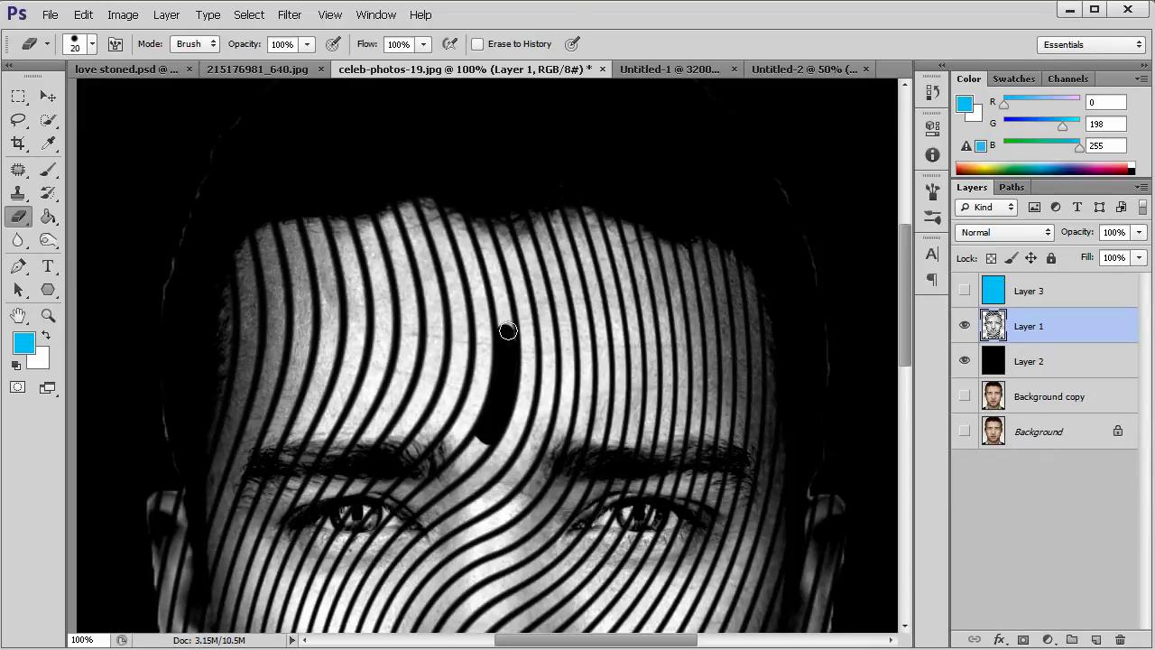
{"action": "left_click_drag", "start_coordinate": [502, 307], "coordinate": [486, 239]}
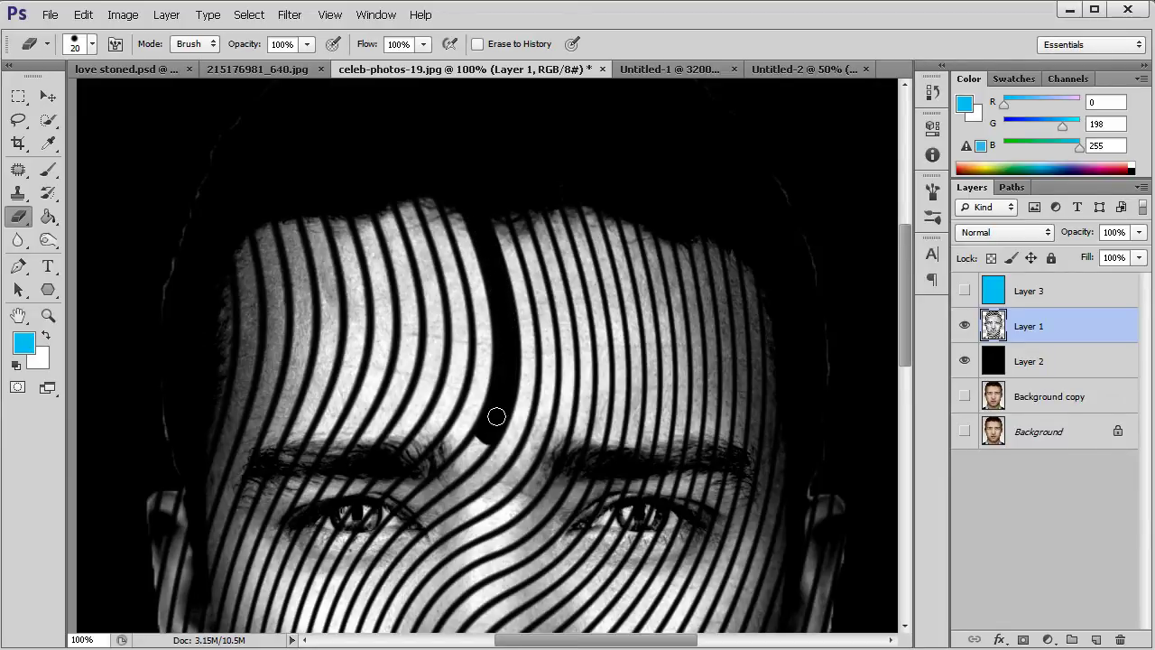
Step: Erase a light stripe from just above the inner end of the right-hand eyebrow up to the hairline with a 15 px eraser
{"action": "scroll", "coordinate": [593, 474], "scroll_direction": "down", "scroll_amount": 3}
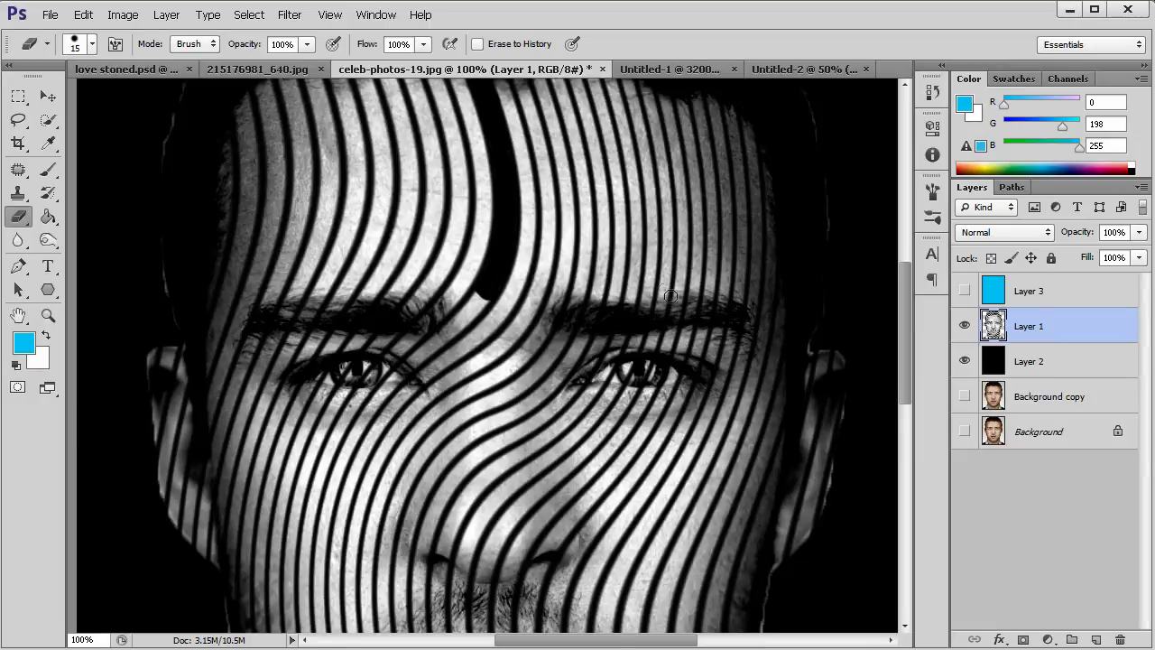
{"action": "scroll", "coordinate": [670, 296], "scroll_direction": "up", "scroll_amount": 1}
{"action": "left_click", "coordinate": [48, 315]}
{"action": "left_click", "coordinate": [735, 298]}
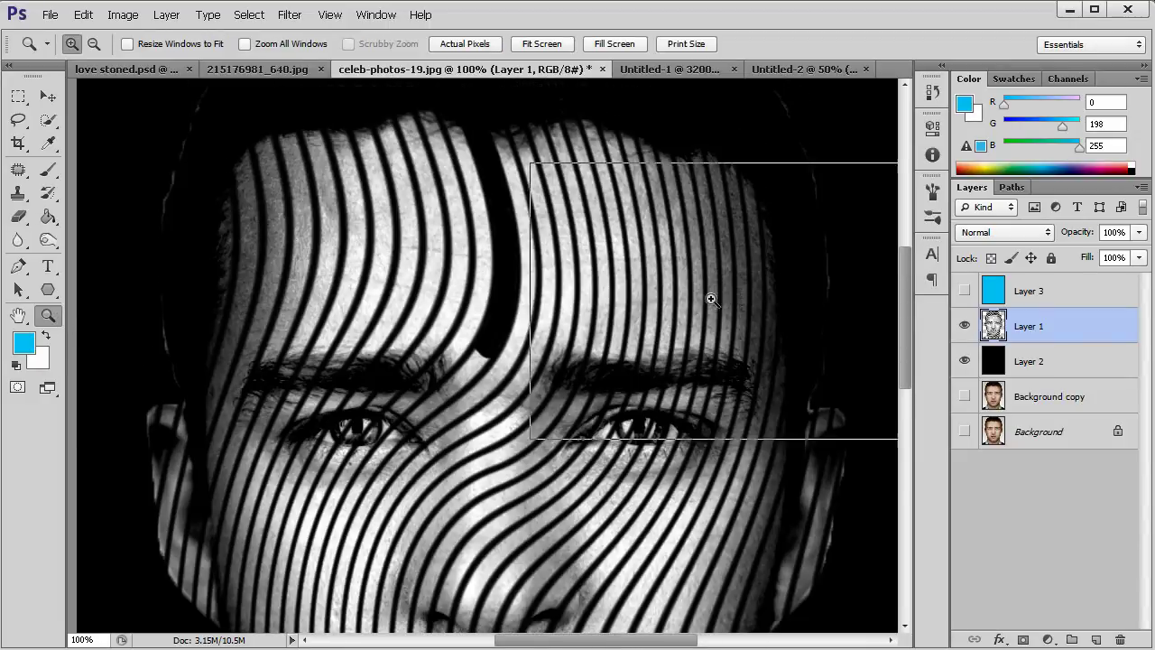
{"action": "left_click_drag", "start_coordinate": [711, 298], "coordinate": [735, 296]}
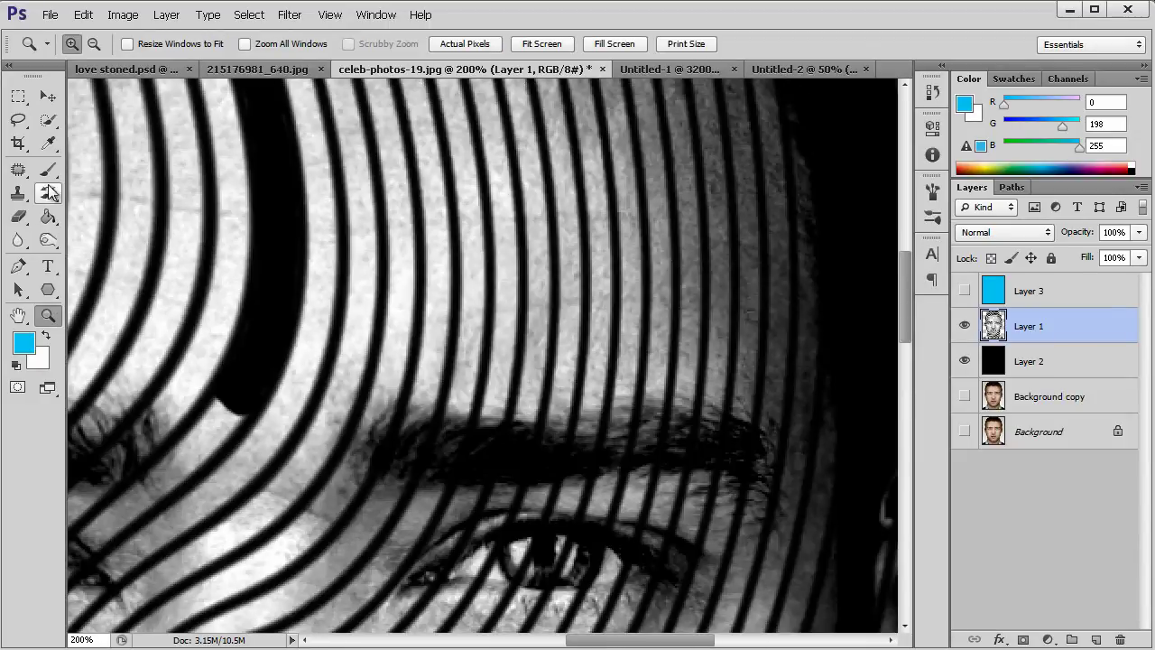
{"action": "left_click", "coordinate": [18, 216]}
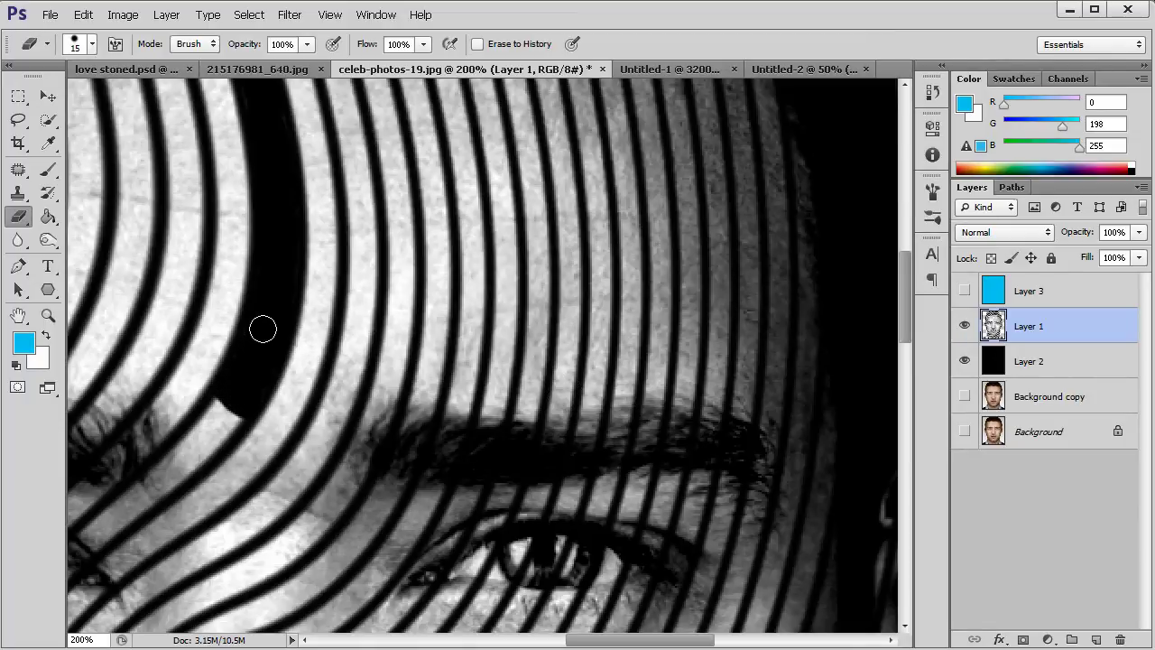
{"action": "scroll", "coordinate": [554, 508], "scroll_direction": "down", "scroll_amount": 4}
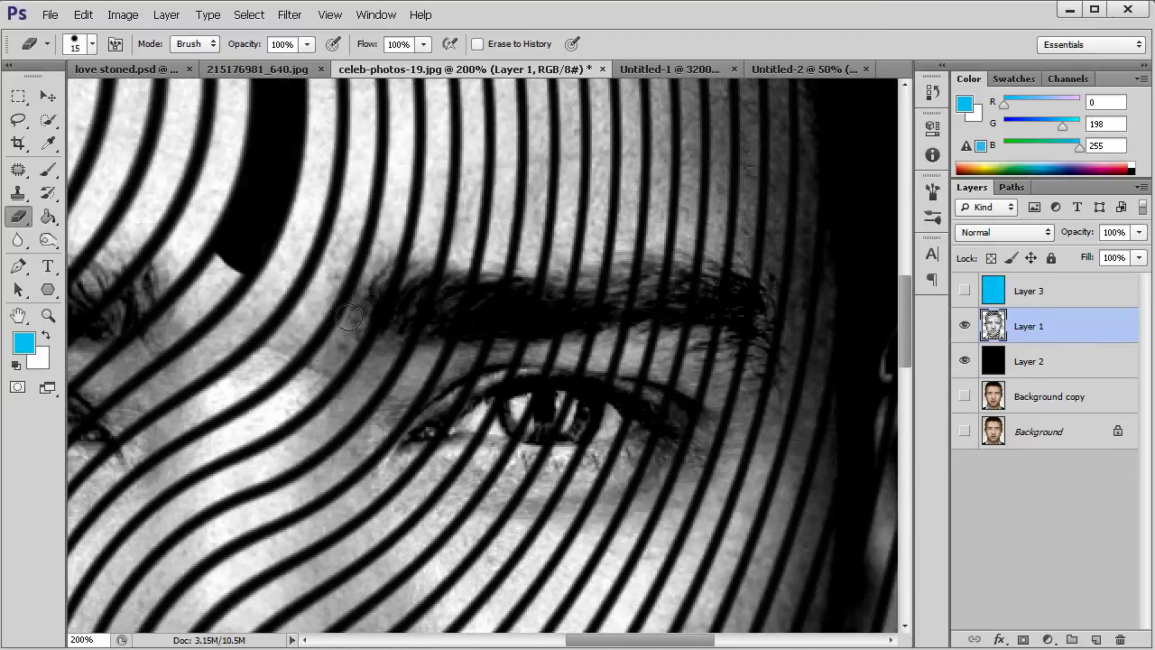
{"action": "scroll", "coordinate": [346, 316], "scroll_direction": "up", "scroll_amount": 1}
{"action": "mouse_move", "coordinate": [427, 226]}
{"action": "left_mouse_down"}
{"action": "mouse_move", "coordinate": [436, 181]}
{"action": "mouse_move", "coordinate": [430, 206]}
{"action": "mouse_move", "coordinate": [442, 174]}
{"action": "mouse_move", "coordinate": [440, 110]}
{"action": "left_mouse_up"}
{"action": "scroll", "coordinate": [452, 211], "scroll_direction": "up", "scroll_amount": 2}
{"action": "scroll", "coordinate": [452, 225], "scroll_direction": "up", "scroll_amount": 5}
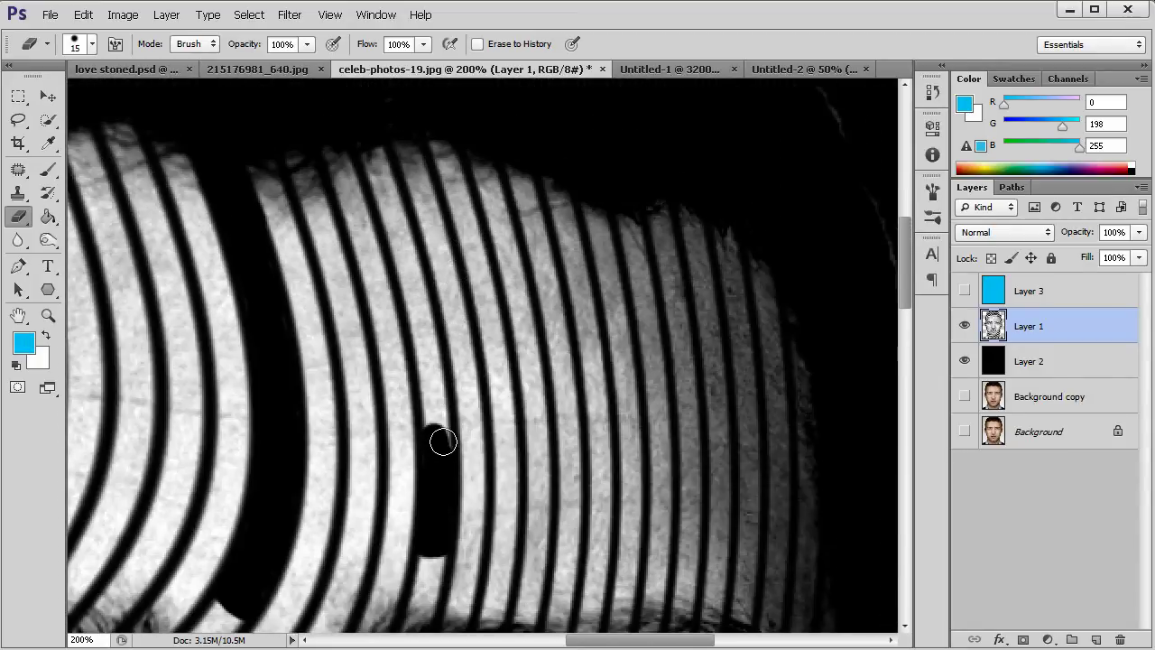
{"action": "mouse_move", "coordinate": [434, 408]}
{"action": "left_mouse_down"}
{"action": "mouse_move", "coordinate": [414, 279]}
{"action": "mouse_move", "coordinate": [370, 143]}
{"action": "mouse_move", "coordinate": [368, 170]}
{"action": "left_mouse_up"}
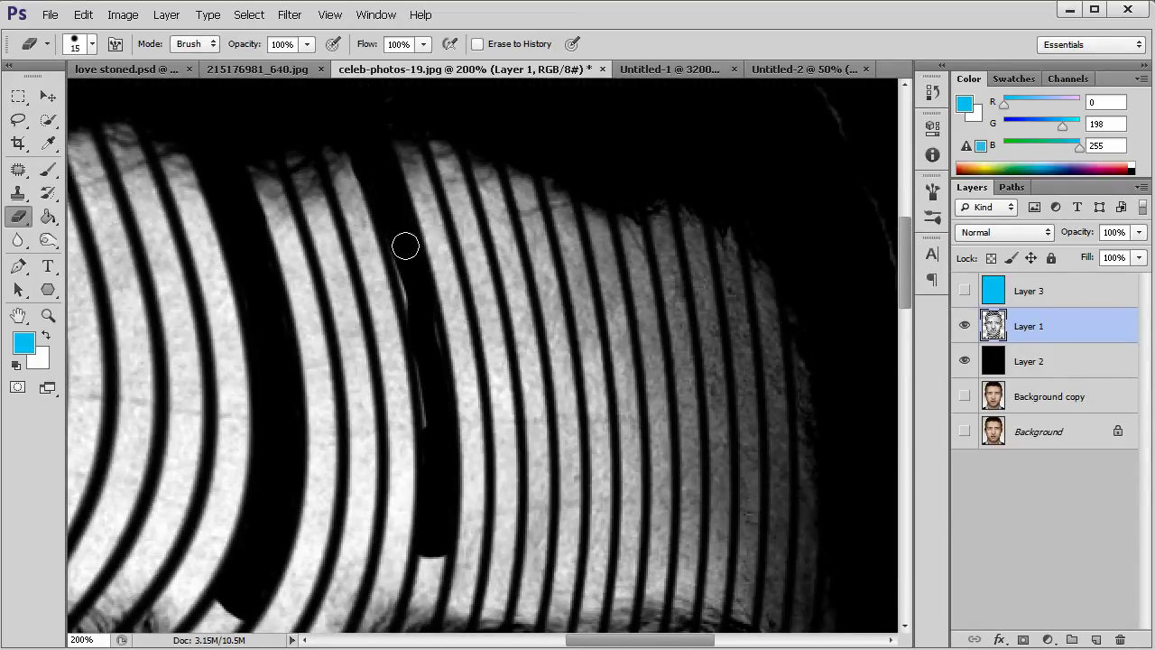
{"action": "mouse_move", "coordinate": [405, 246]}
{"action": "left_mouse_down"}
{"action": "mouse_move", "coordinate": [426, 336]}
{"action": "mouse_move", "coordinate": [436, 477]}
{"action": "left_mouse_up"}
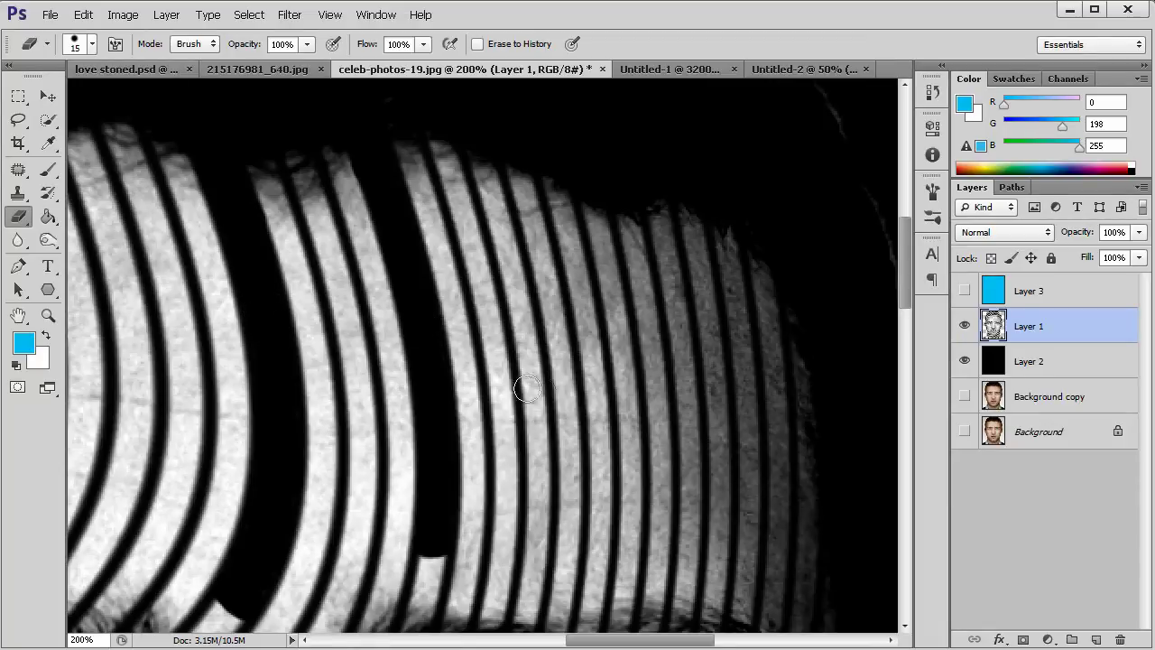
Step: Erase the upper part of a third light stripe, farther right on the forehead, up to the hairline with a 10 px eraser
{"action": "scroll", "coordinate": [515, 386], "scroll_direction": "down", "scroll_amount": 5}
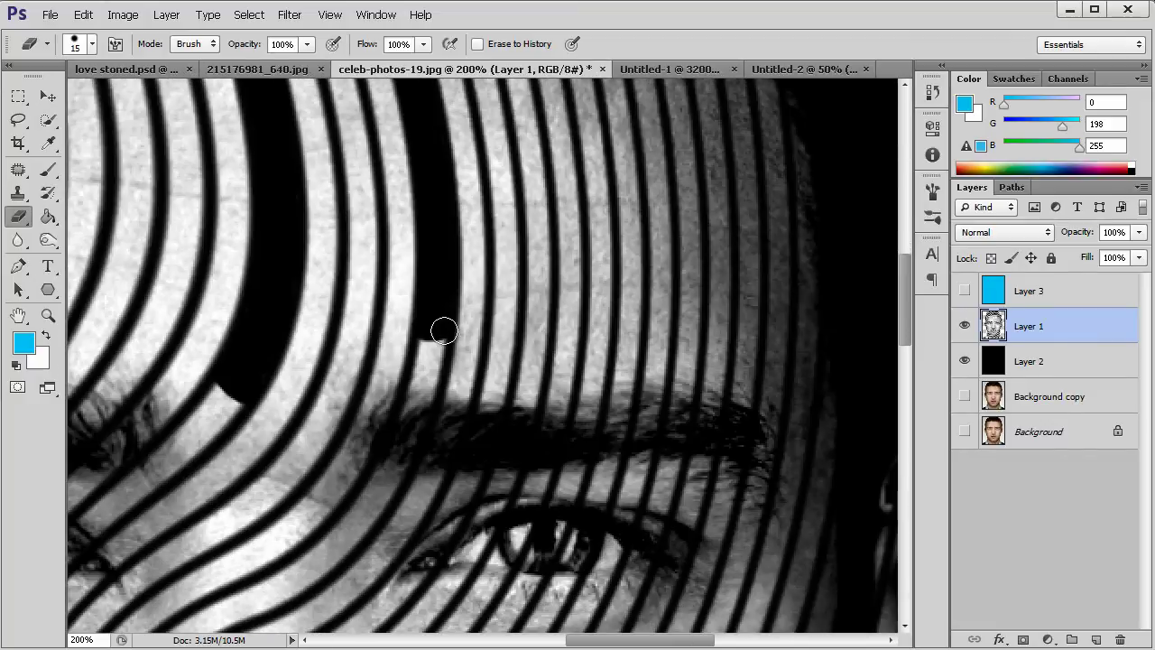
{"action": "scroll", "coordinate": [713, 302], "scroll_direction": "down", "scroll_amount": 2}
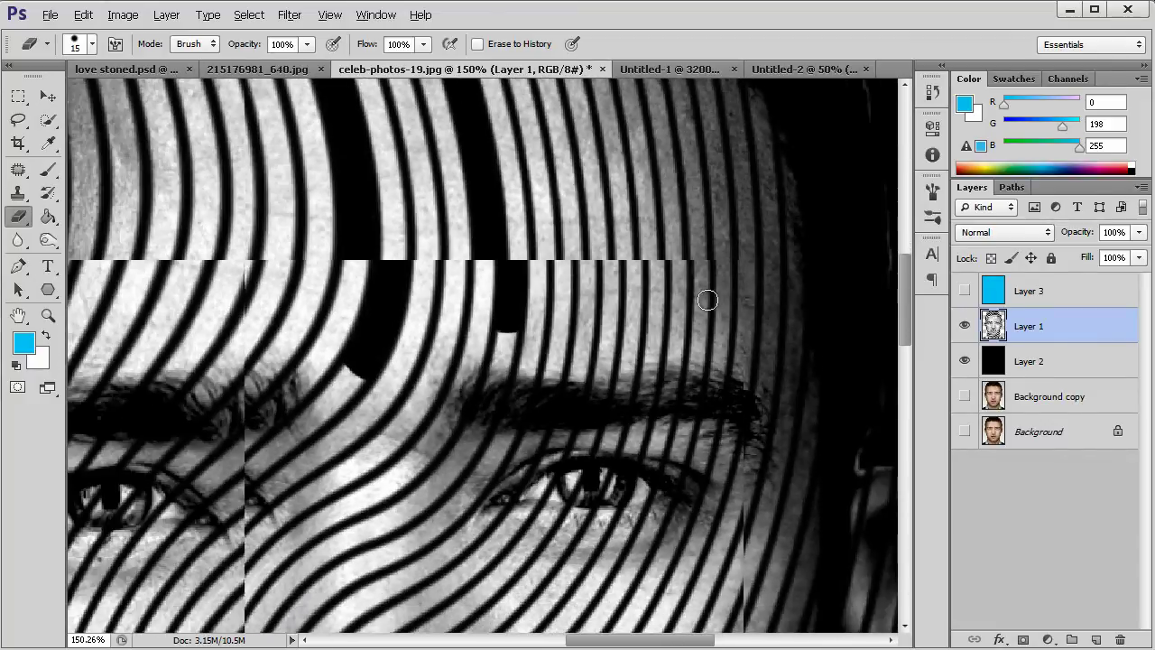
{"action": "scroll", "coordinate": [650, 307], "scroll_direction": "up", "scroll_amount": 3}
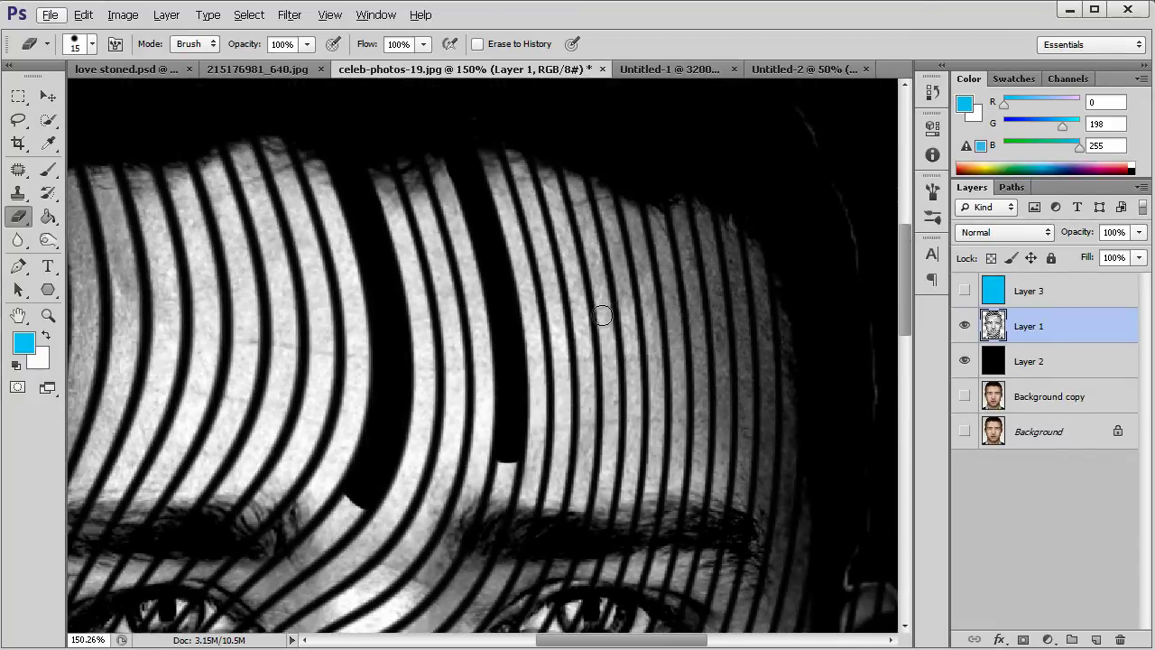
{"action": "key", "text": "alt"}
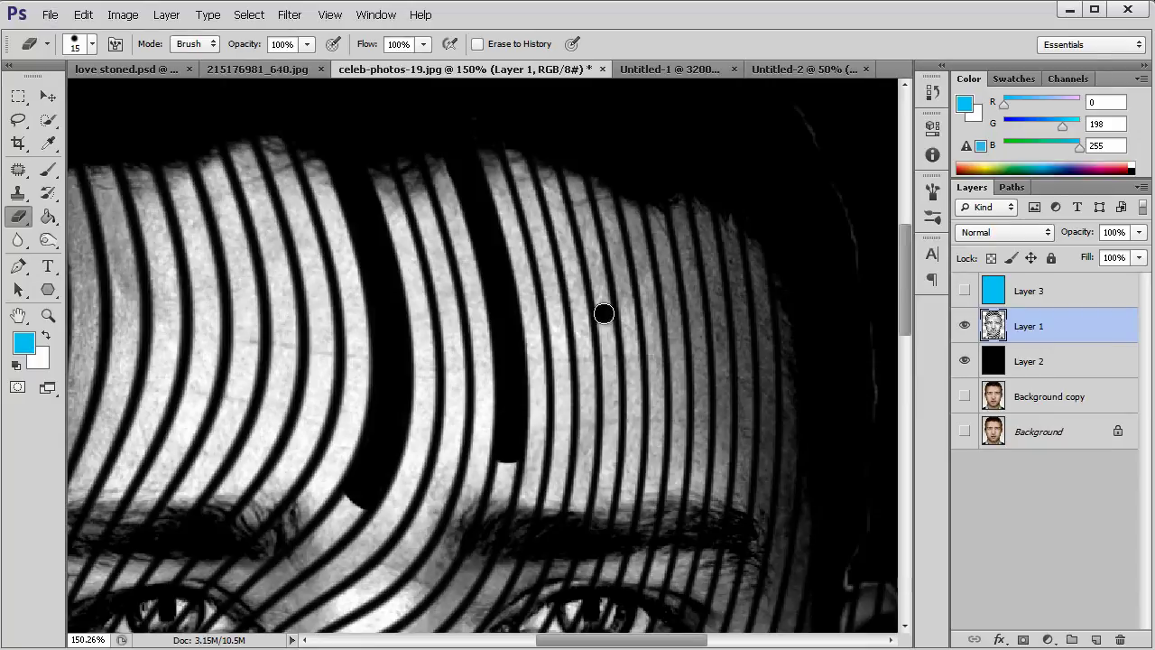
{"action": "left_click", "coordinate": [48, 315]}
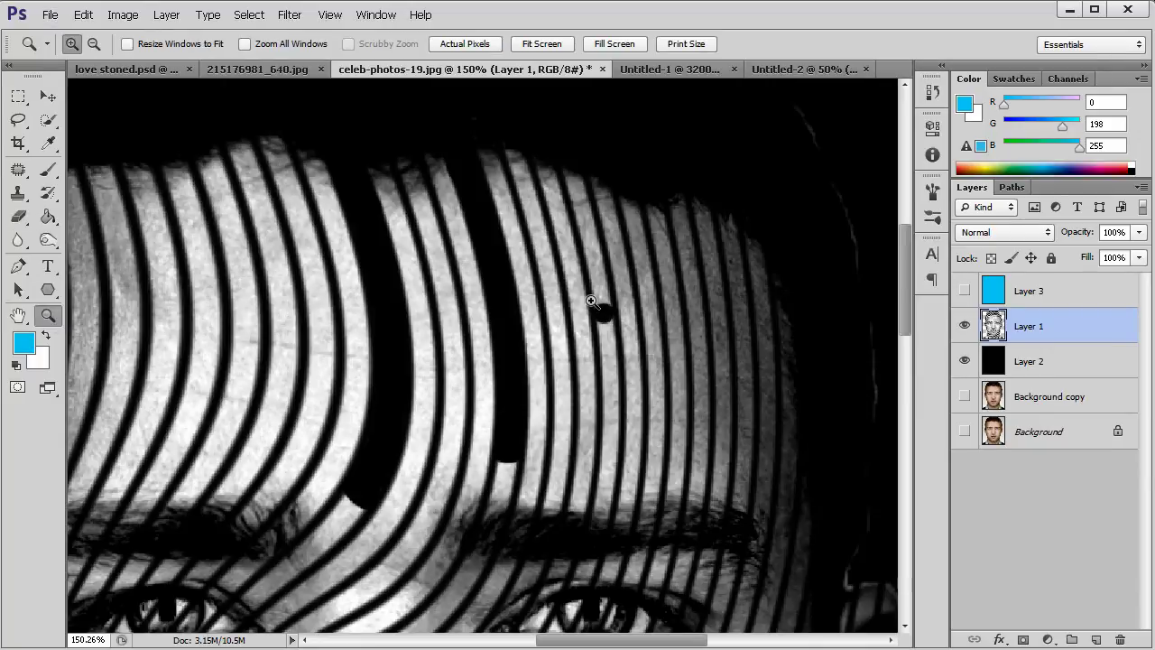
{"action": "left_click", "coordinate": [632, 284]}
{"action": "left_click", "coordinate": [645, 298]}
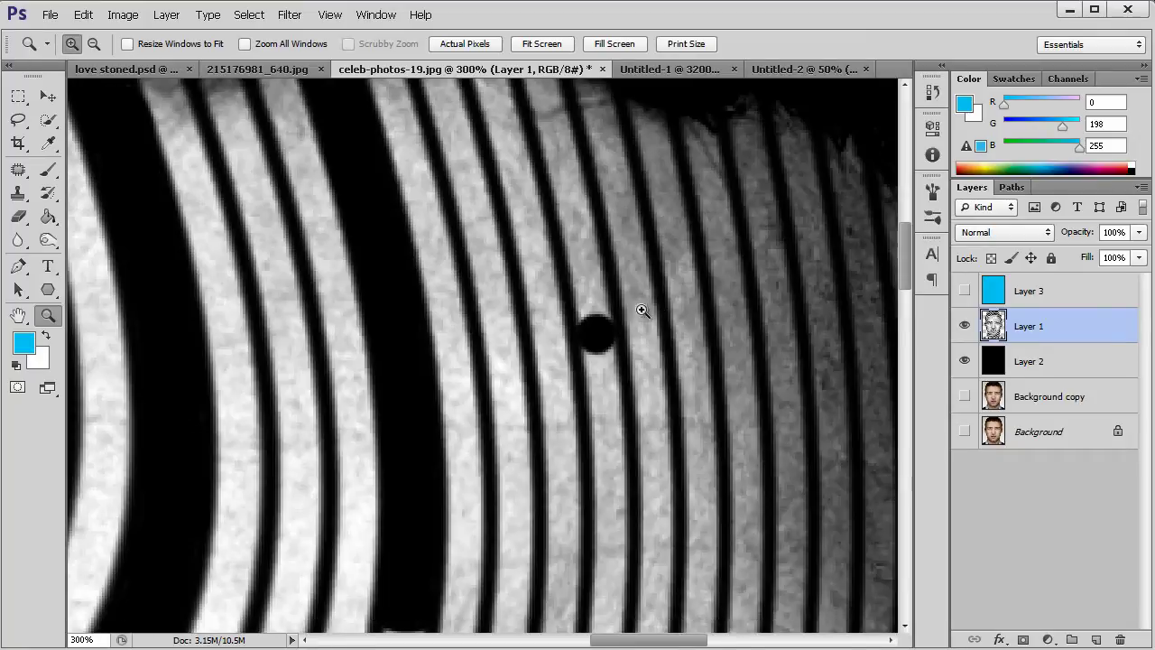
{"action": "left_click", "coordinate": [591, 346]}
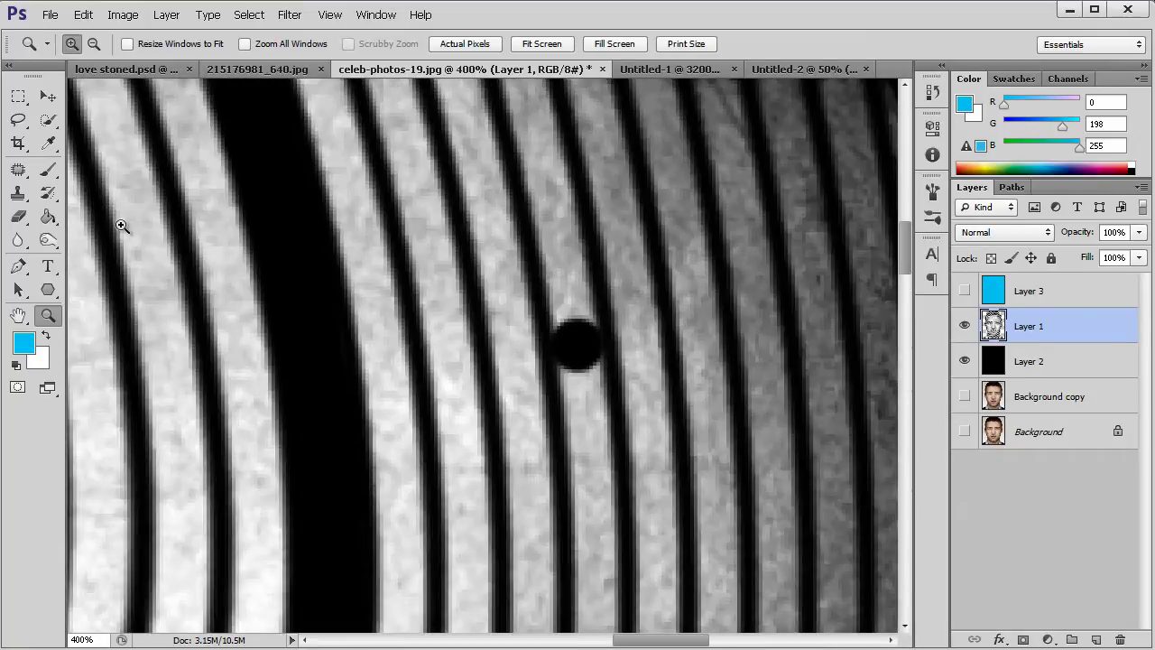
{"action": "left_click", "coordinate": [18, 216]}
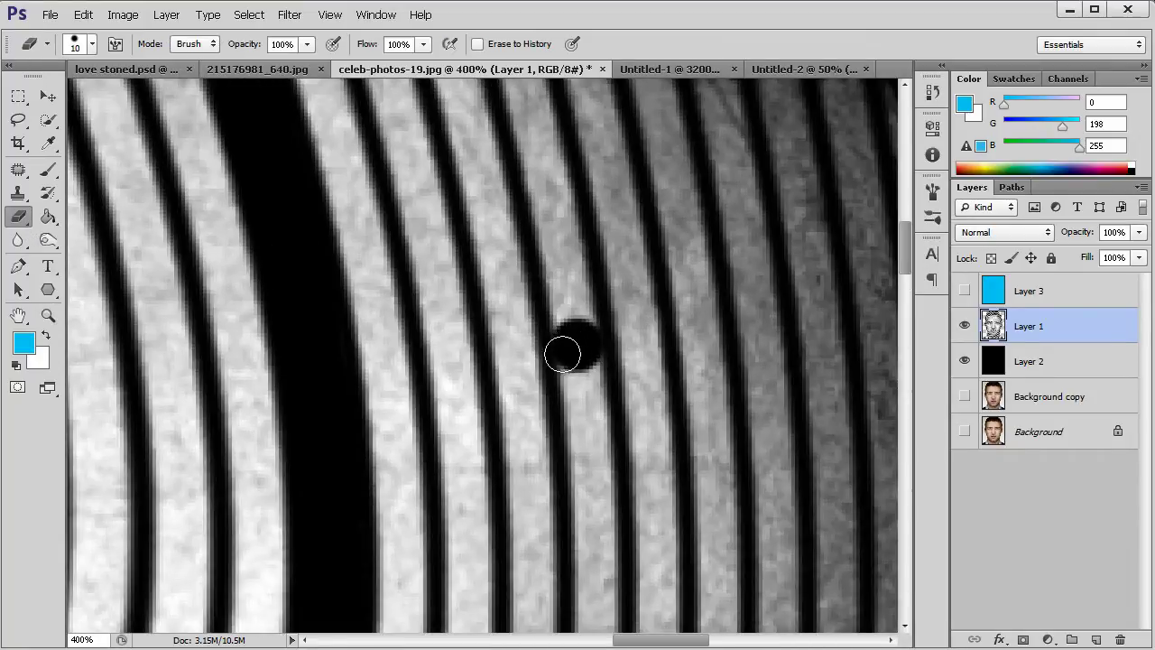
{"action": "key", "text": "bracketleft"}
{"action": "key", "text": "bracketleft"}
{"action": "mouse_move", "coordinate": [604, 359]}
{"action": "left_mouse_down"}
{"action": "mouse_move", "coordinate": [558, 365]}
{"action": "mouse_move", "coordinate": [595, 350]}
{"action": "mouse_move", "coordinate": [564, 278]}
{"action": "mouse_move", "coordinate": [565, 325]}
{"action": "mouse_move", "coordinate": [549, 243]}
{"action": "mouse_move", "coordinate": [594, 298]}
{"action": "mouse_move", "coordinate": [590, 337]}
{"action": "mouse_move", "coordinate": [546, 173]}
{"action": "mouse_move", "coordinate": [557, 190]}
{"action": "mouse_move", "coordinate": [575, 260]}
{"action": "mouse_move", "coordinate": [555, 185]}
{"action": "mouse_move", "coordinate": [551, 296]}
{"action": "mouse_move", "coordinate": [497, 107]}
{"action": "mouse_move", "coordinate": [558, 289]}
{"action": "mouse_move", "coordinate": [552, 370]}
{"action": "mouse_move", "coordinate": [489, 133]}
{"action": "left_mouse_up"}
{"action": "key", "text": "bracketright"}
{"action": "key", "text": "bracketright"}
{"action": "key", "text": "bracketright"}
{"action": "scroll", "coordinate": [547, 274], "scroll_direction": "up", "scroll_amount": 3}
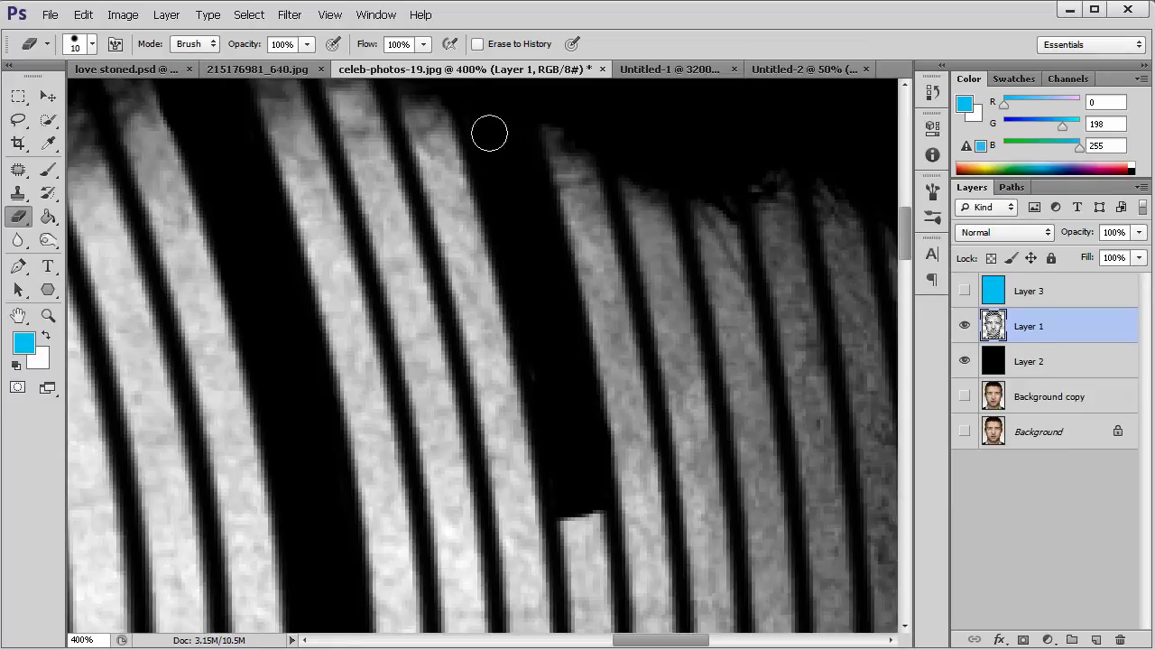
{"action": "scroll", "coordinate": [574, 451], "scroll_direction": "down", "scroll_amount": 3}
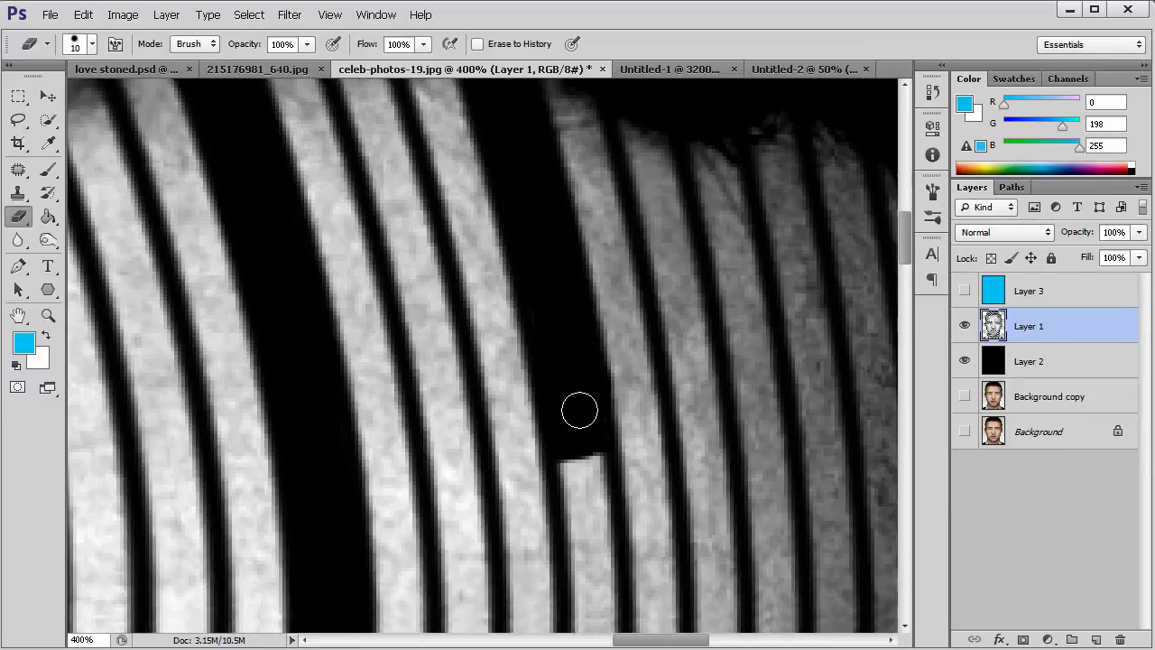
{"action": "scroll", "coordinate": [579, 411], "scroll_direction": "down", "scroll_amount": 5}
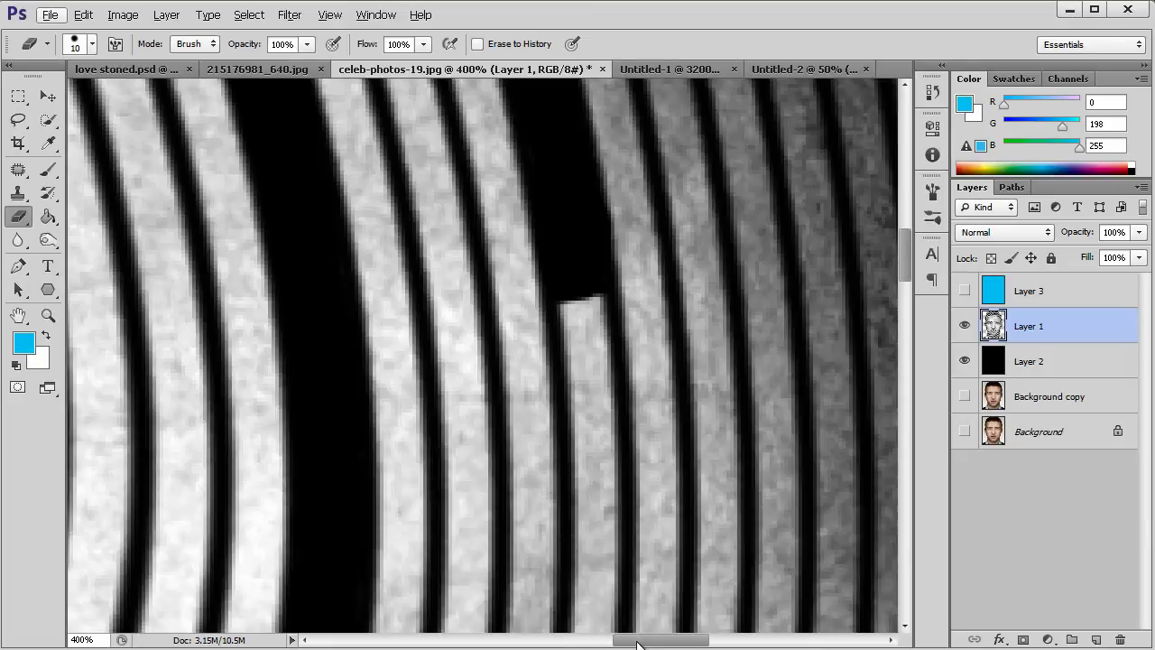
Step: Erase the upper part of the light stripe just right of the third erased one, up to the hairline, with the 10 px eraser
{"action": "left_click_drag", "start_coordinate": [636, 644], "coordinate": [664, 642]}
{"action": "scroll", "coordinate": [412, 353], "scroll_direction": "down", "scroll_amount": 3}
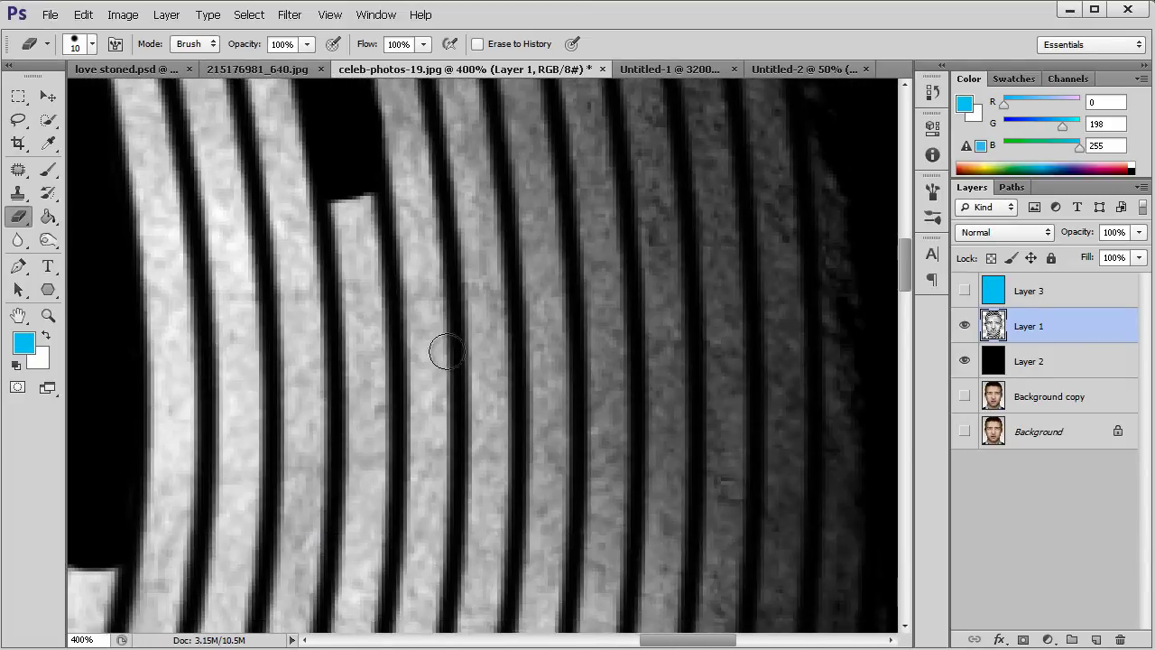
{"action": "scroll", "coordinate": [446, 350], "scroll_direction": "up", "scroll_amount": 7}
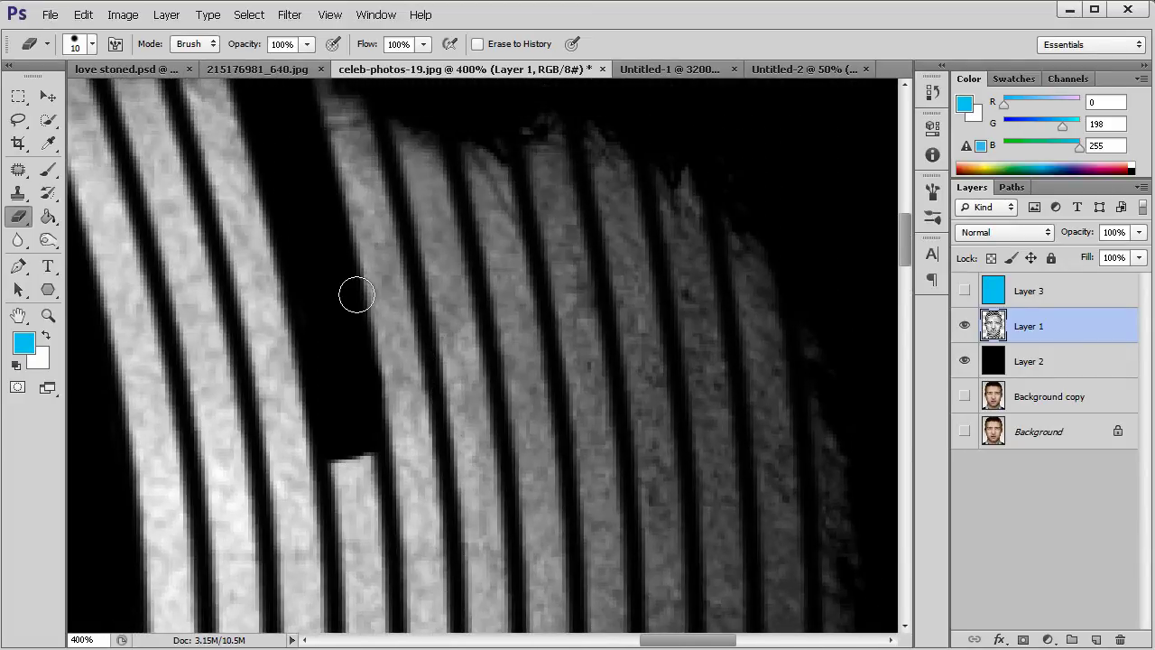
{"action": "mouse_move", "coordinate": [357, 295]}
{"action": "left_mouse_down"}
{"action": "mouse_move", "coordinate": [404, 288]}
{"action": "mouse_move", "coordinate": [344, 88]}
{"action": "mouse_move", "coordinate": [323, 92]}
{"action": "mouse_move", "coordinate": [361, 276]}
{"action": "left_mouse_up"}
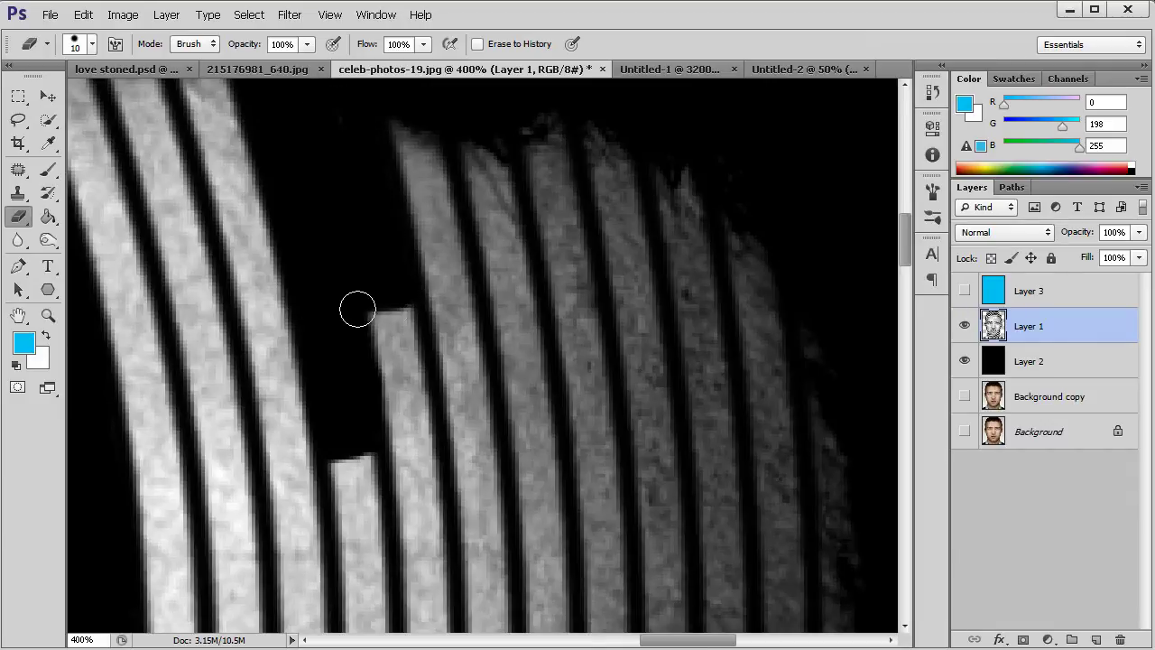
Step: Erase the upper part of a light stripe between the second and third erased forehead stripes, up to the hairline, with the 10 px eraser
{"action": "scroll", "coordinate": [357, 309], "scroll_direction": "down", "scroll_amount": 3}
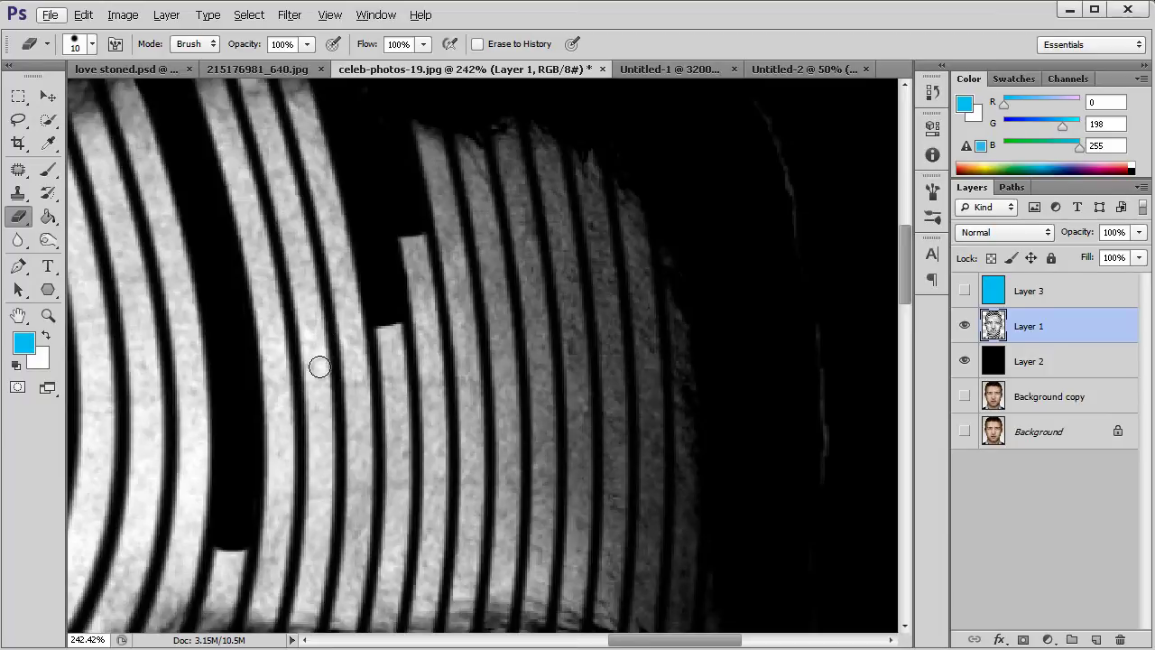
{"action": "mouse_move", "coordinate": [308, 367]}
{"action": "left_mouse_down"}
{"action": "mouse_move", "coordinate": [322, 367]}
{"action": "mouse_move", "coordinate": [302, 249]}
{"action": "mouse_move", "coordinate": [315, 304]}
{"action": "left_mouse_up"}
{"action": "mouse_move", "coordinate": [307, 361]}
{"action": "left_mouse_down"}
{"action": "mouse_move", "coordinate": [275, 191]}
{"action": "mouse_move", "coordinate": [305, 262]}
{"action": "left_mouse_up"}
{"action": "mouse_move", "coordinate": [302, 218]}
{"action": "left_mouse_down"}
{"action": "mouse_move", "coordinate": [258, 110]}
{"action": "mouse_move", "coordinate": [264, 152]}
{"action": "mouse_move", "coordinate": [294, 193]}
{"action": "left_mouse_up"}
{"action": "scroll", "coordinate": [293, 196], "scroll_direction": "up", "scroll_amount": 2}
{"action": "scroll", "coordinate": [291, 200], "scroll_direction": "up", "scroll_amount": 1}
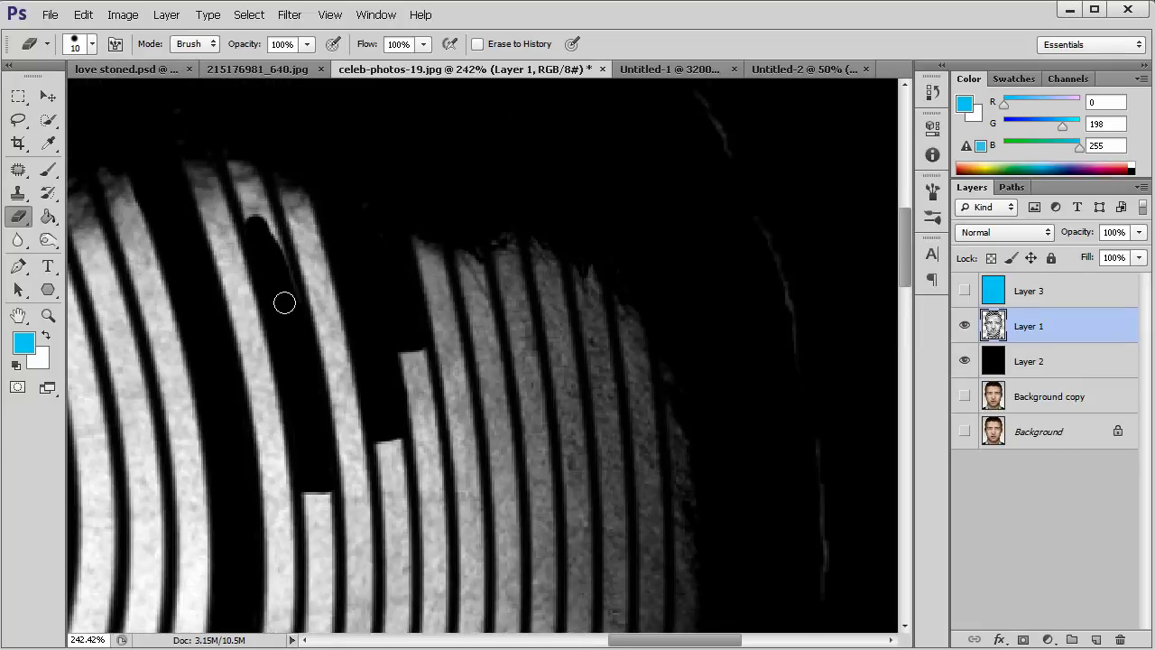
{"action": "mouse_move", "coordinate": [287, 280]}
{"action": "left_mouse_down"}
{"action": "mouse_move", "coordinate": [239, 149]}
{"action": "mouse_move", "coordinate": [340, 180]}
{"action": "mouse_move", "coordinate": [378, 232]}
{"action": "mouse_move", "coordinate": [357, 196]}
{"action": "mouse_move", "coordinate": [385, 252]}
{"action": "mouse_move", "coordinate": [262, 224]}
{"action": "mouse_move", "coordinate": [240, 175]}
{"action": "left_mouse_up"}
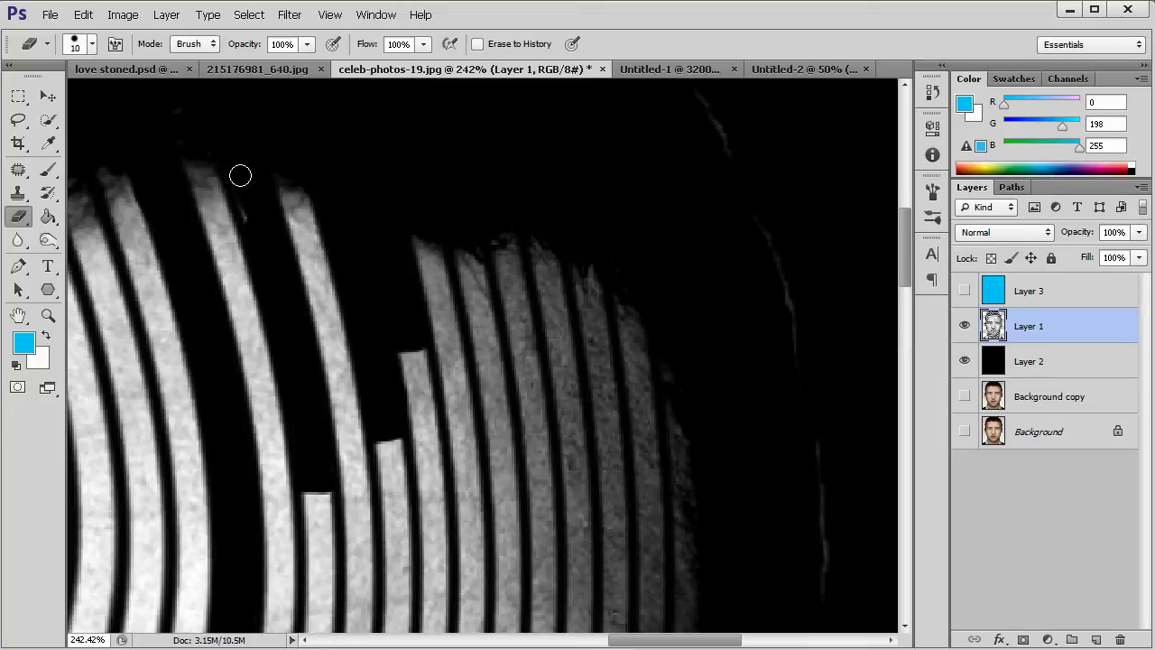
{"action": "scroll", "coordinate": [493, 368], "scroll_direction": "down", "scroll_amount": 4}
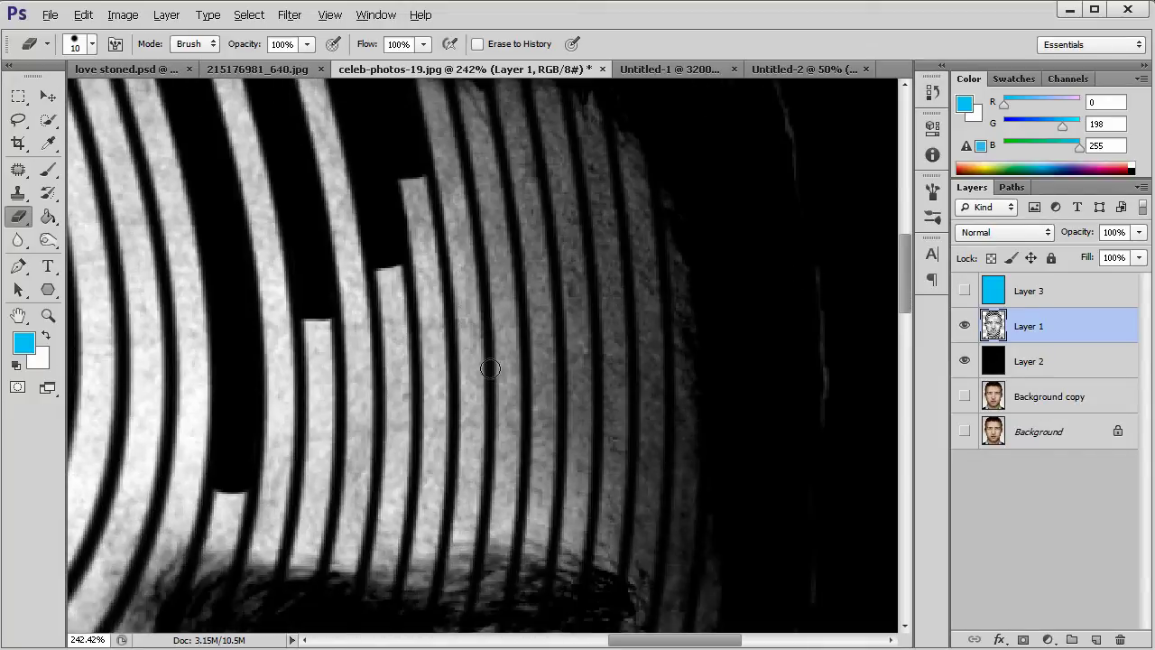
Step: Erase the upper ends of two light stripes just right of the wide middle forehead gap, up to the hairline, with a 15 px eraser
{"action": "scroll", "coordinate": [492, 369], "scroll_direction": "down", "scroll_amount": 6}
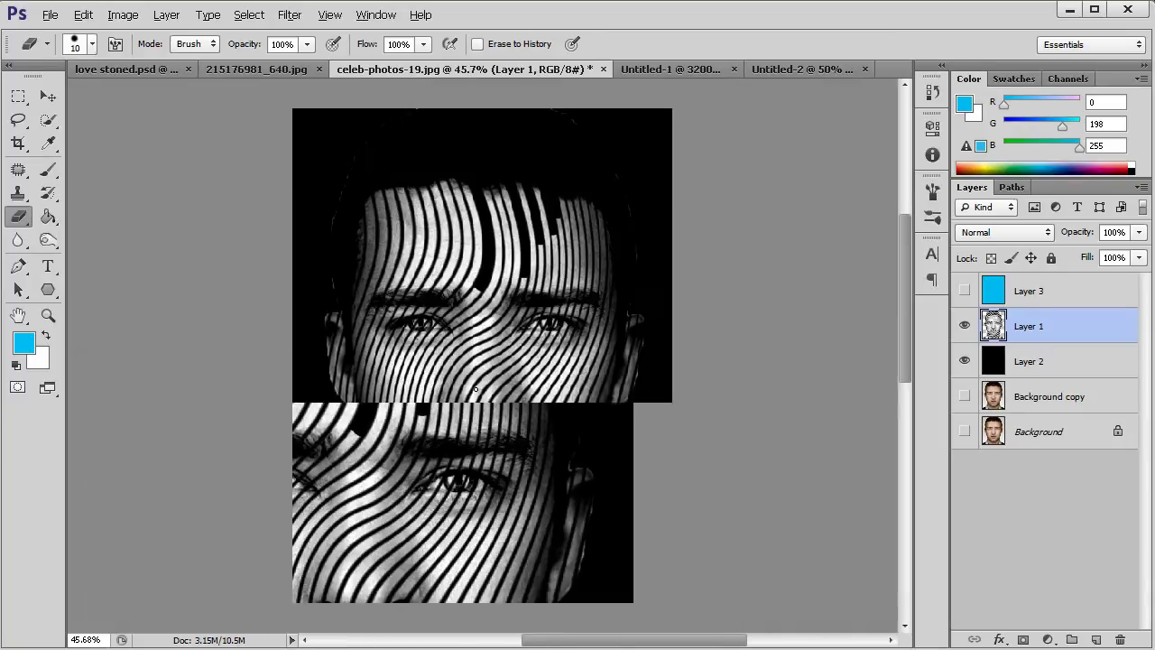
{"action": "scroll", "coordinate": [497, 378], "scroll_direction": "up", "scroll_amount": 2}
{"action": "scroll", "coordinate": [558, 204], "scroll_direction": "up", "scroll_amount": 2}
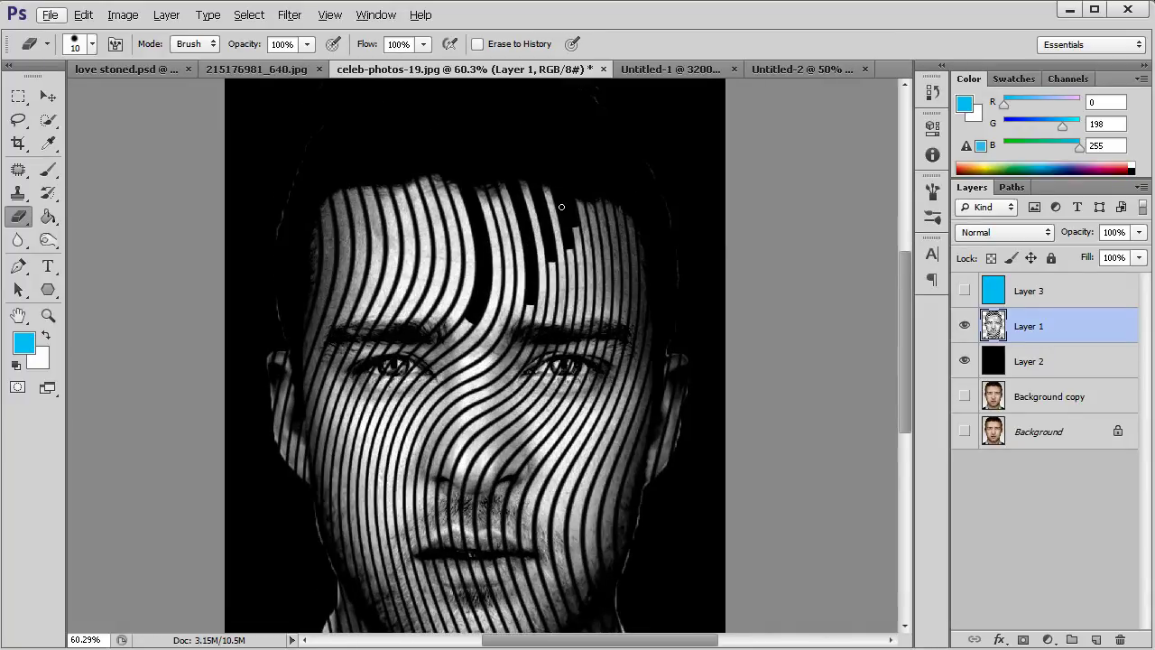
{"action": "scroll", "coordinate": [558, 204], "scroll_direction": "up", "scroll_amount": 4}
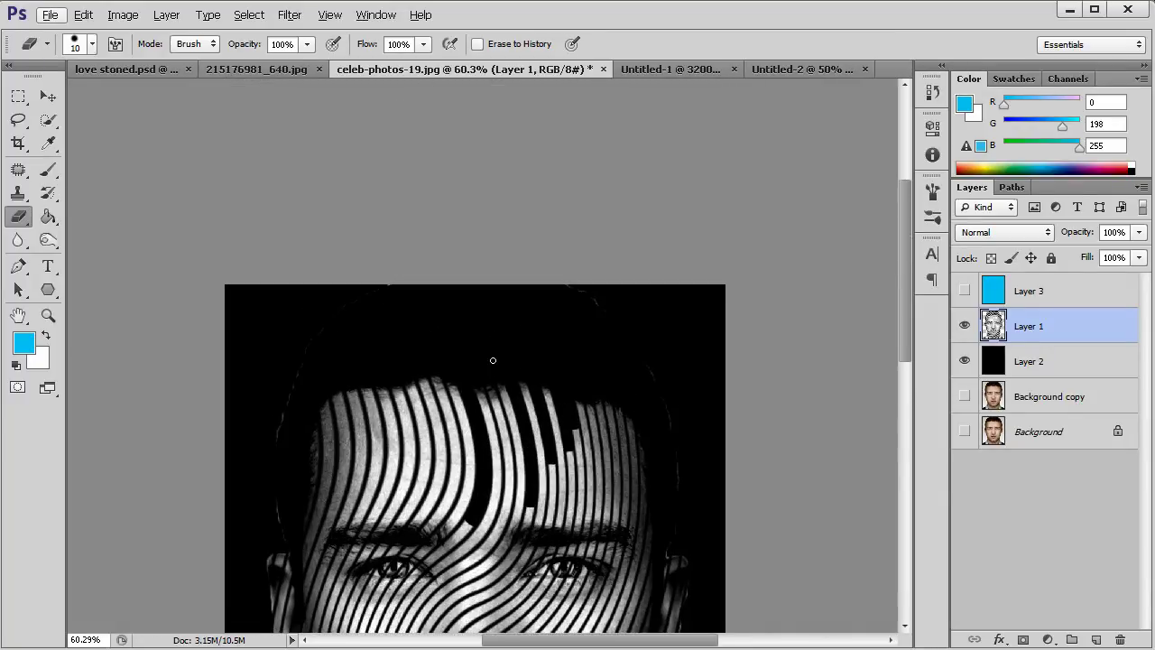
{"action": "scroll", "coordinate": [504, 407], "scroll_direction": "up", "scroll_amount": 3}
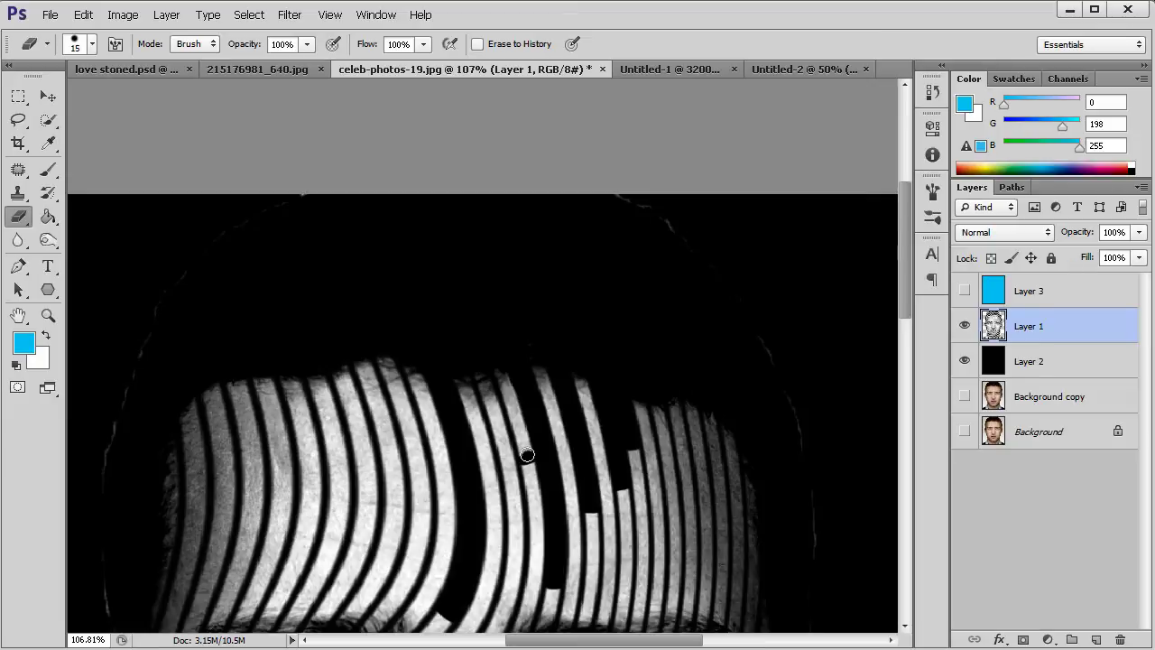
{"action": "left_click_drag", "start_coordinate": [523, 446], "coordinate": [500, 372]}
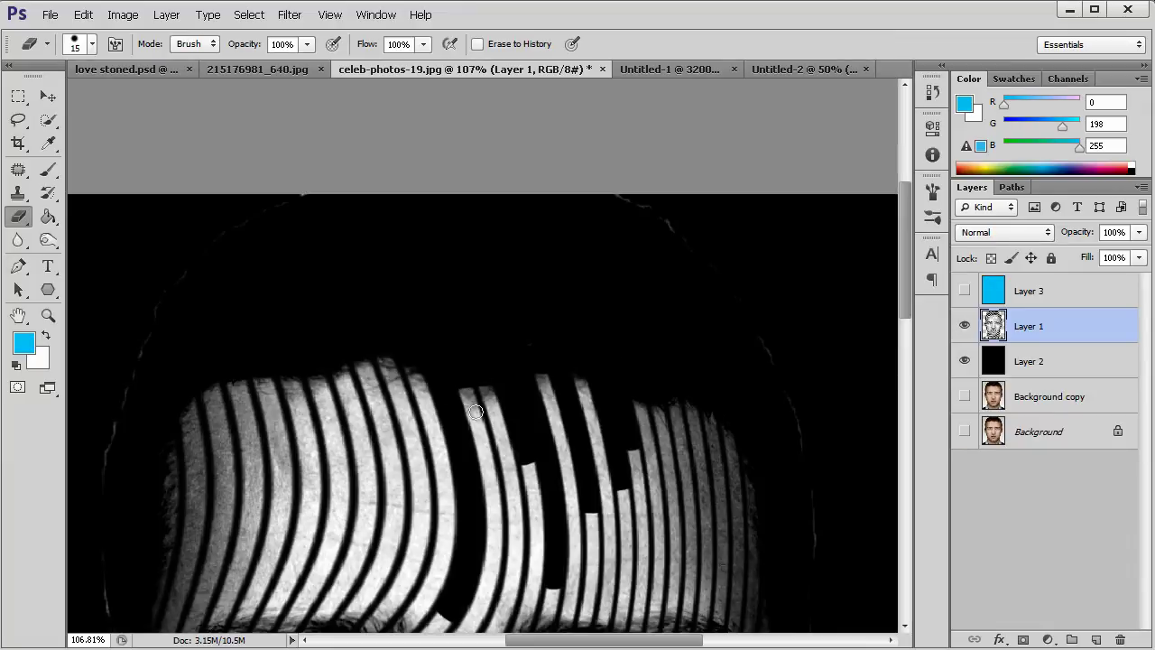
{"action": "left_click_drag", "start_coordinate": [468, 395], "coordinate": [478, 434]}
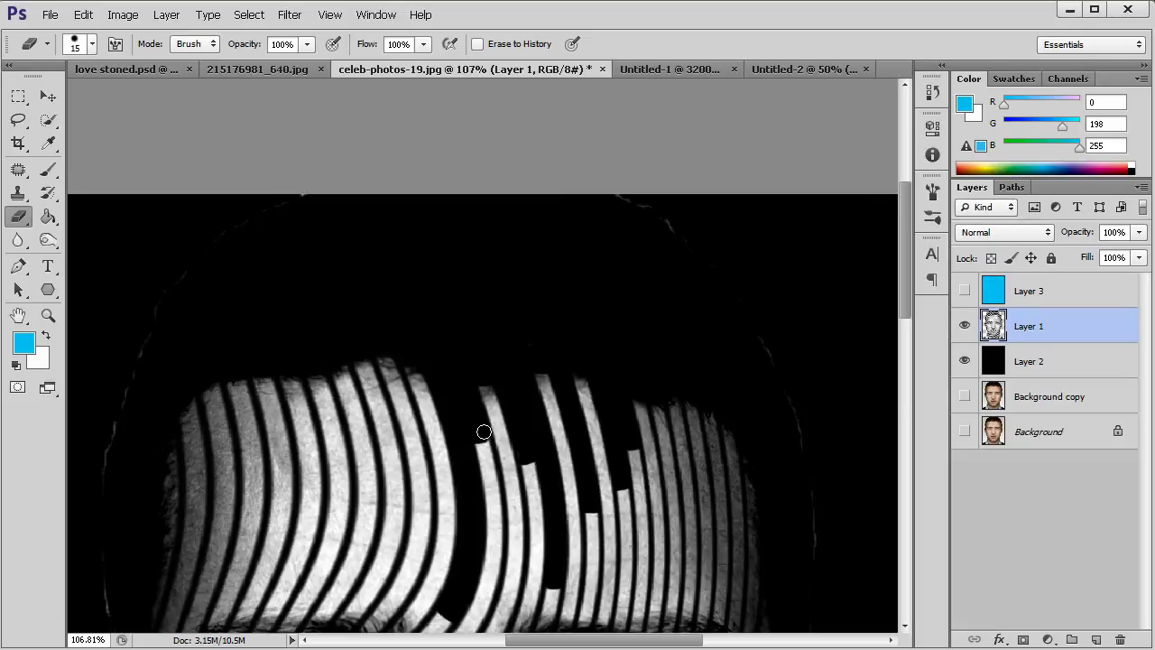
Step: Erase a light stripe from below the right-hand eye up through its outer corner and eyebrow onto the forehead with the 15 px eraser
{"action": "scroll", "coordinate": [483, 433], "scroll_direction": "down", "scroll_amount": 5}
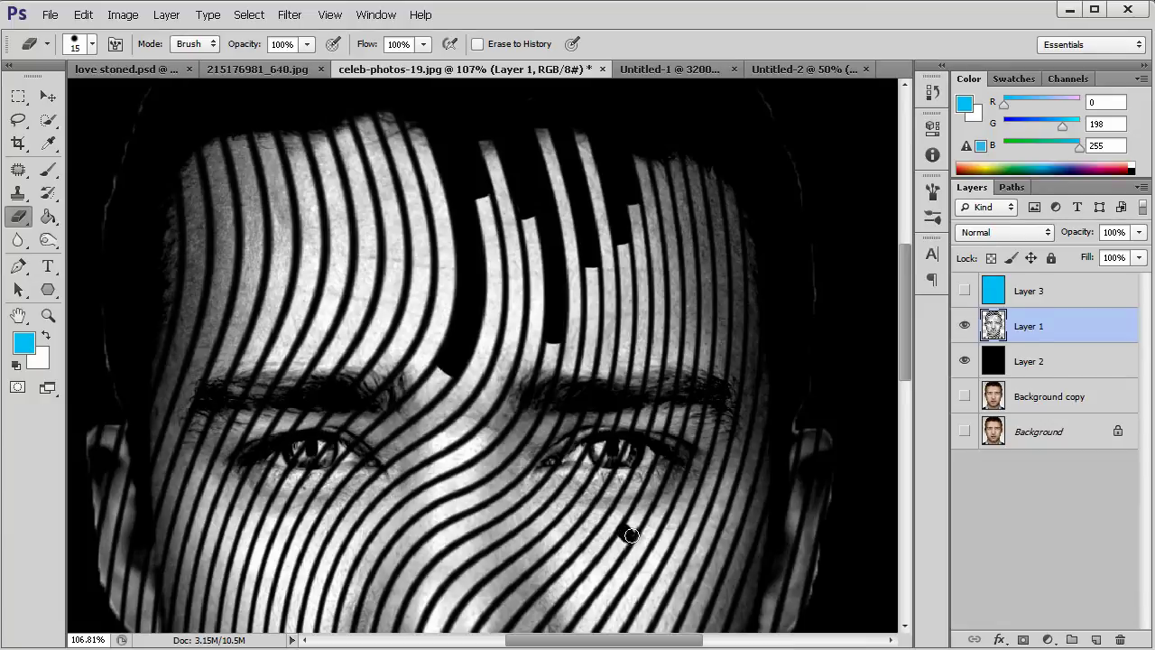
{"action": "left_click", "coordinate": [48, 317]}
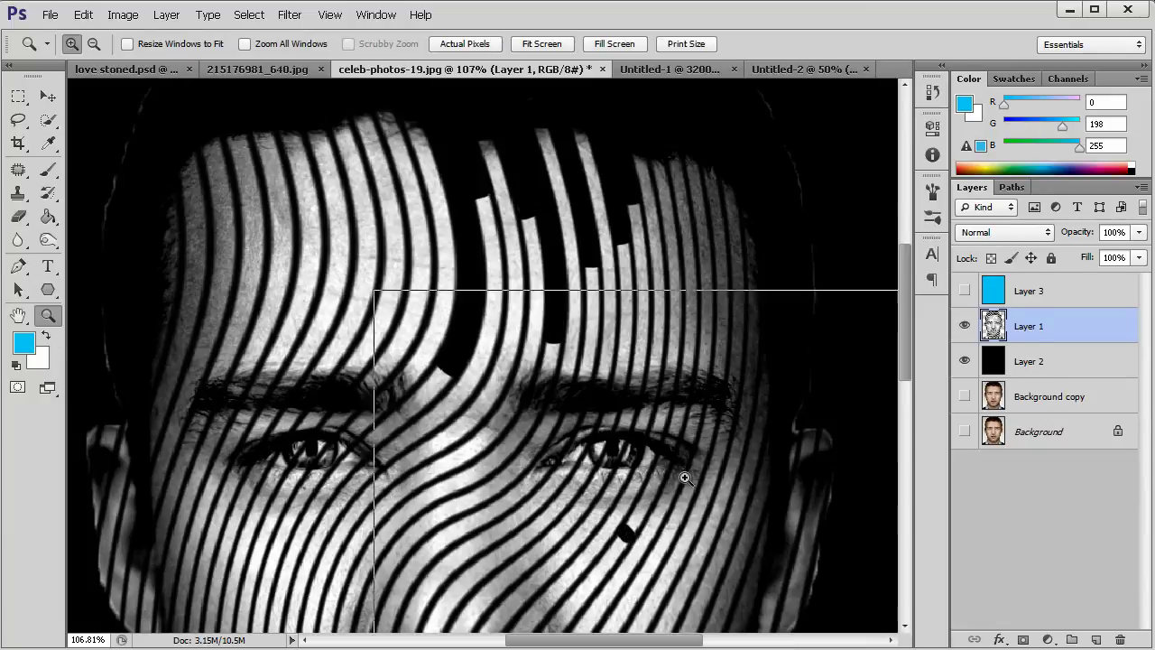
{"action": "left_click", "coordinate": [646, 469]}
{"action": "left_click", "coordinate": [710, 546]}
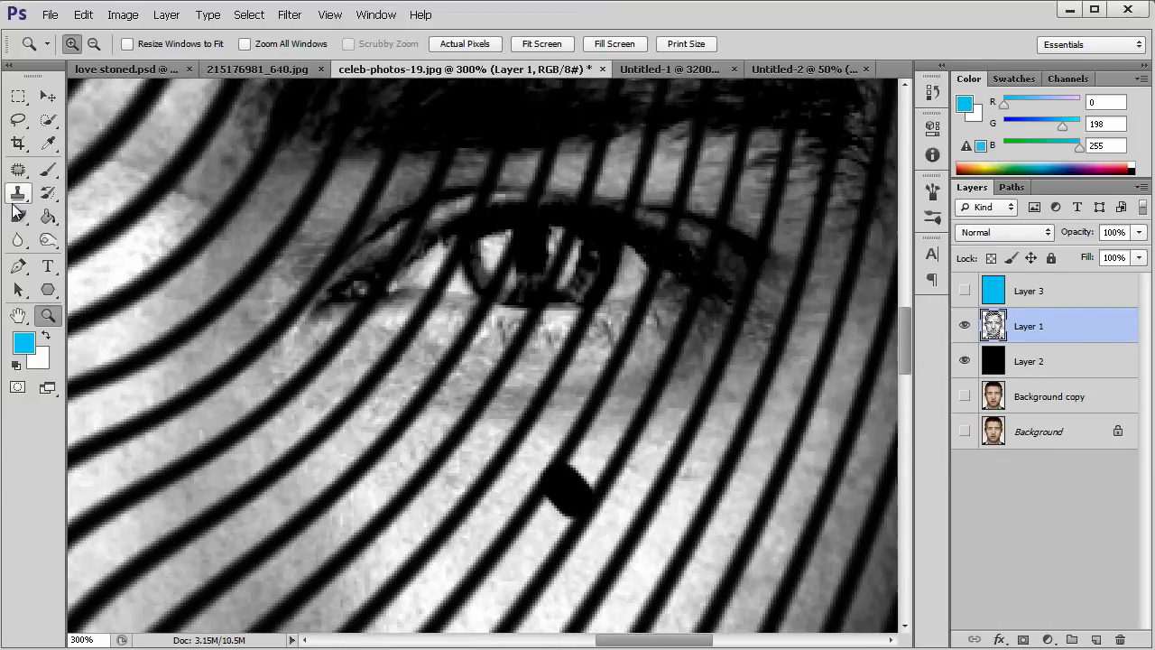
{"action": "left_click", "coordinate": [17, 216]}
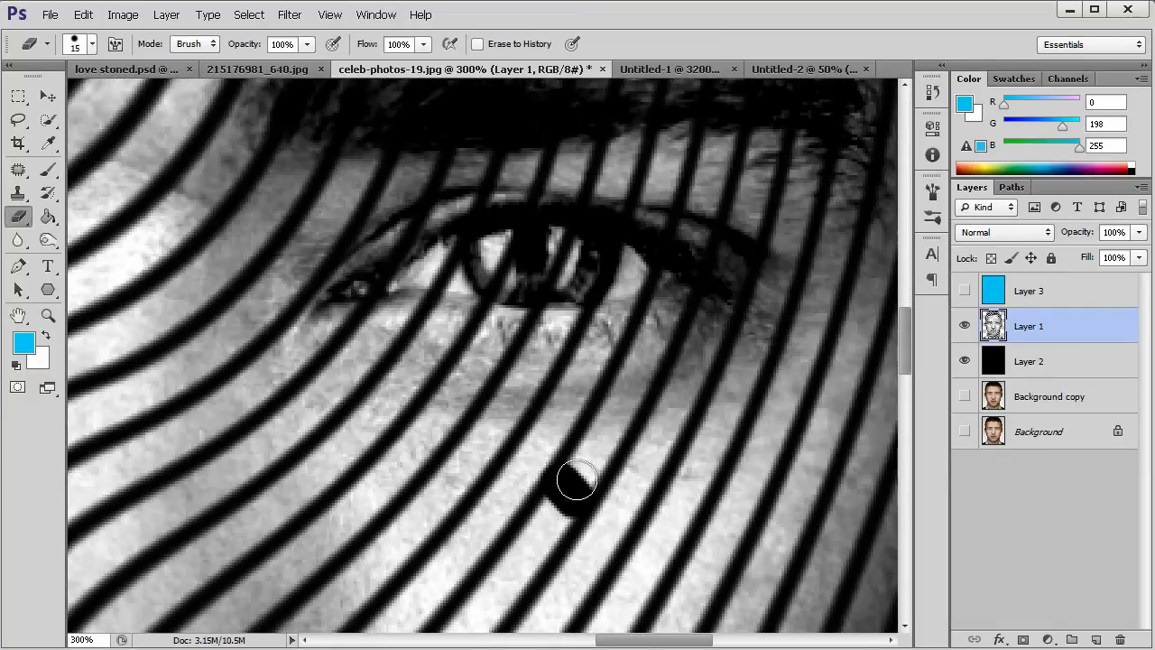
{"action": "mouse_move", "coordinate": [572, 476]}
{"action": "left_mouse_down"}
{"action": "mouse_move", "coordinate": [600, 444]}
{"action": "mouse_move", "coordinate": [576, 504]}
{"action": "mouse_move", "coordinate": [612, 411]}
{"action": "mouse_move", "coordinate": [601, 438]}
{"action": "mouse_move", "coordinate": [653, 350]}
{"action": "mouse_move", "coordinate": [656, 338]}
{"action": "mouse_move", "coordinate": [625, 391]}
{"action": "mouse_move", "coordinate": [670, 300]}
{"action": "mouse_move", "coordinate": [705, 183]}
{"action": "mouse_move", "coordinate": [696, 240]}
{"action": "mouse_move", "coordinate": [726, 136]}
{"action": "left_mouse_up"}
{"action": "scroll", "coordinate": [732, 150], "scroll_direction": "up", "scroll_amount": 3}
{"action": "scroll", "coordinate": [736, 216], "scroll_direction": "up", "scroll_amount": 2}
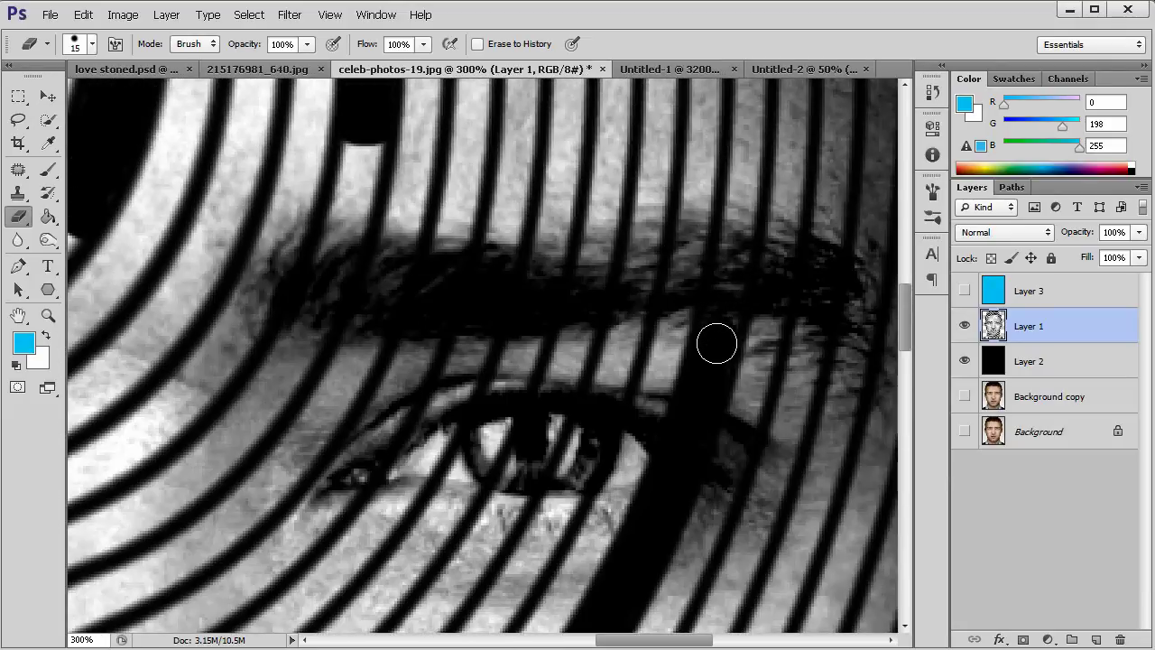
{"action": "mouse_move", "coordinate": [713, 353]}
{"action": "left_mouse_down"}
{"action": "mouse_move", "coordinate": [742, 193]}
{"action": "mouse_move", "coordinate": [732, 267]}
{"action": "mouse_move", "coordinate": [732, 249]}
{"action": "mouse_move", "coordinate": [747, 305]}
{"action": "mouse_move", "coordinate": [744, 280]}
{"action": "mouse_move", "coordinate": [742, 315]}
{"action": "mouse_move", "coordinate": [750, 133]}
{"action": "mouse_move", "coordinate": [750, 193]}
{"action": "left_mouse_up"}
{"action": "scroll", "coordinate": [732, 249], "scroll_direction": "up", "scroll_amount": 2}
{"action": "scroll", "coordinate": [732, 249], "scroll_direction": "up", "scroll_amount": 2}
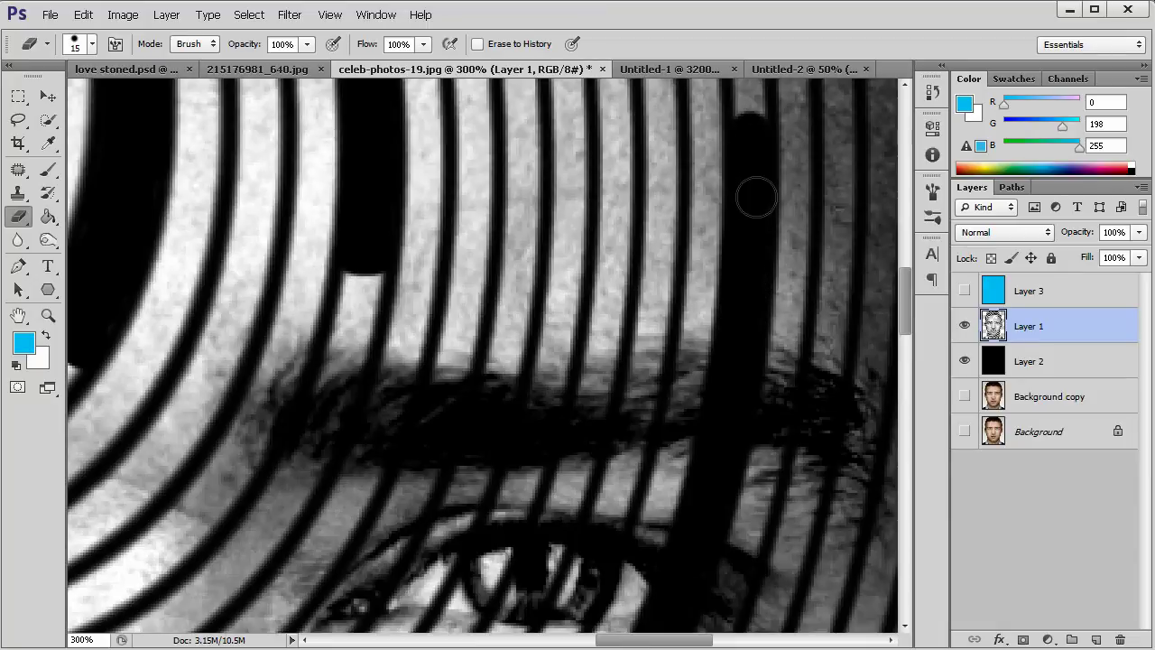
Step: Continue erasing the stripe above the right-hand eyebrow up the forehead to the hairline
{"action": "scroll", "coordinate": [748, 196], "scroll_direction": "up", "scroll_amount": 5}
{"action": "scroll", "coordinate": [746, 204], "scroll_direction": "up", "scroll_amount": 3}
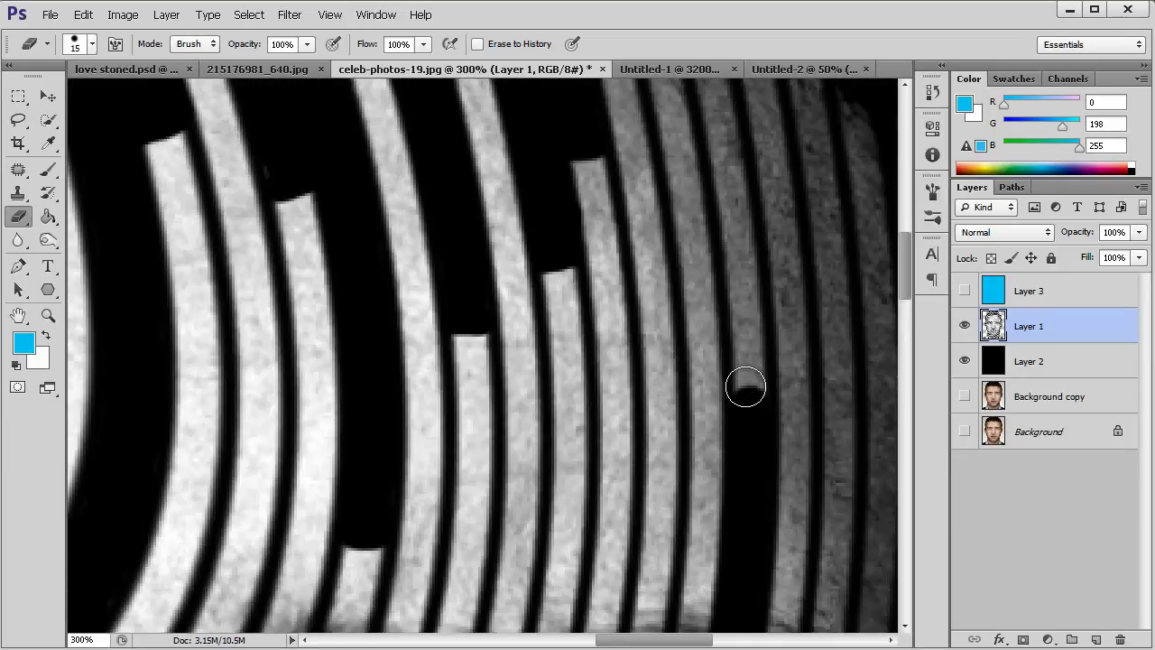
{"action": "mouse_move", "coordinate": [747, 384]}
{"action": "left_mouse_down"}
{"action": "mouse_move", "coordinate": [748, 307]}
{"action": "mouse_move", "coordinate": [751, 396]}
{"action": "mouse_move", "coordinate": [736, 322]}
{"action": "mouse_move", "coordinate": [740, 228]}
{"action": "mouse_move", "coordinate": [720, 151]}
{"action": "mouse_move", "coordinate": [732, 180]}
{"action": "mouse_move", "coordinate": [724, 285]}
{"action": "mouse_move", "coordinate": [698, 160]}
{"action": "left_mouse_up"}
{"action": "scroll", "coordinate": [731, 244], "scroll_direction": "up", "scroll_amount": 4}
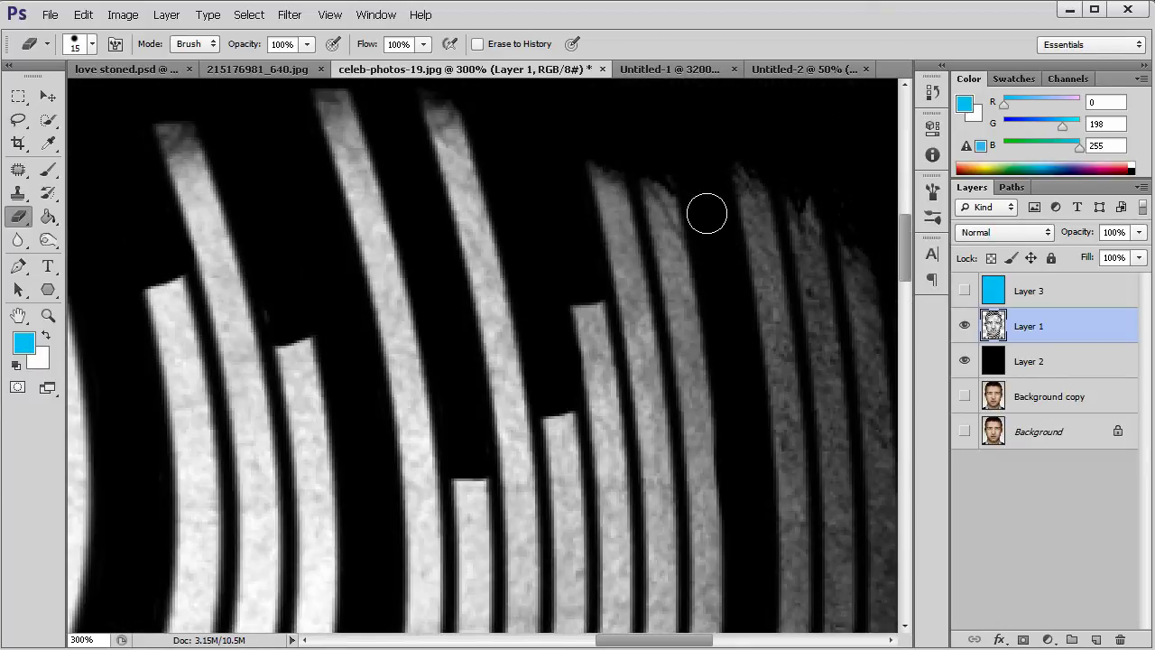
Step: Examine the whole striped portrait and compare it with the blue reference image 215176981_640.jpg
{"action": "scroll", "coordinate": [732, 343], "scroll_direction": "down", "scroll_amount": 2}
{"action": "scroll", "coordinate": [731, 344], "scroll_direction": "down", "scroll_amount": 6}
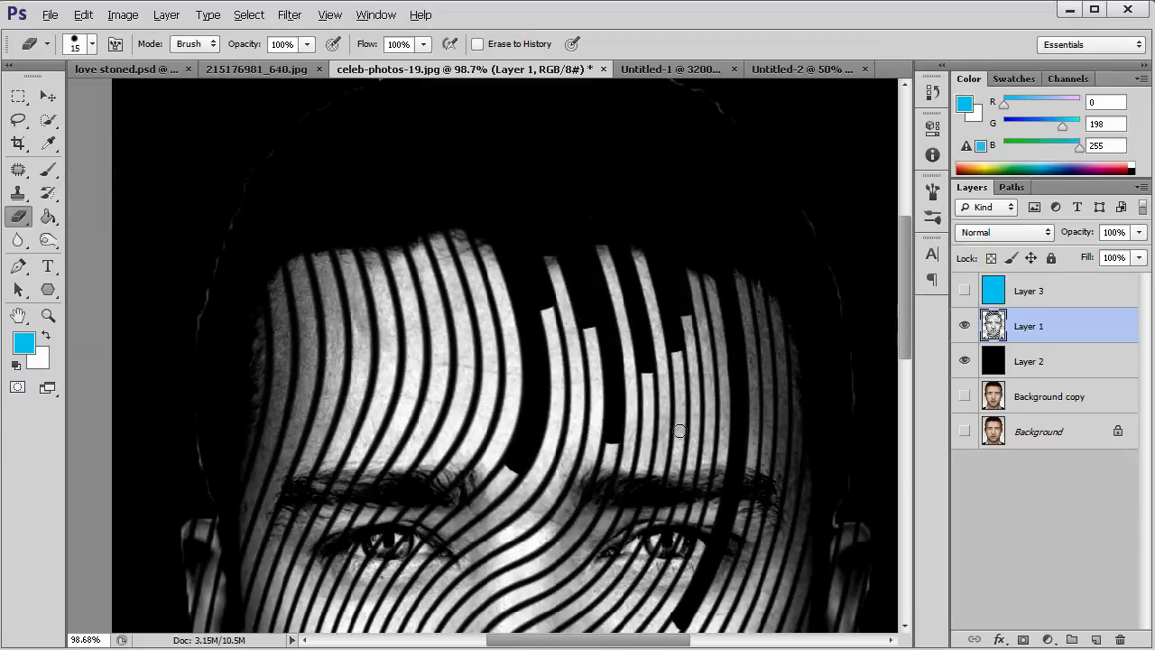
{"action": "scroll", "coordinate": [666, 448], "scroll_direction": "down", "scroll_amount": 2}
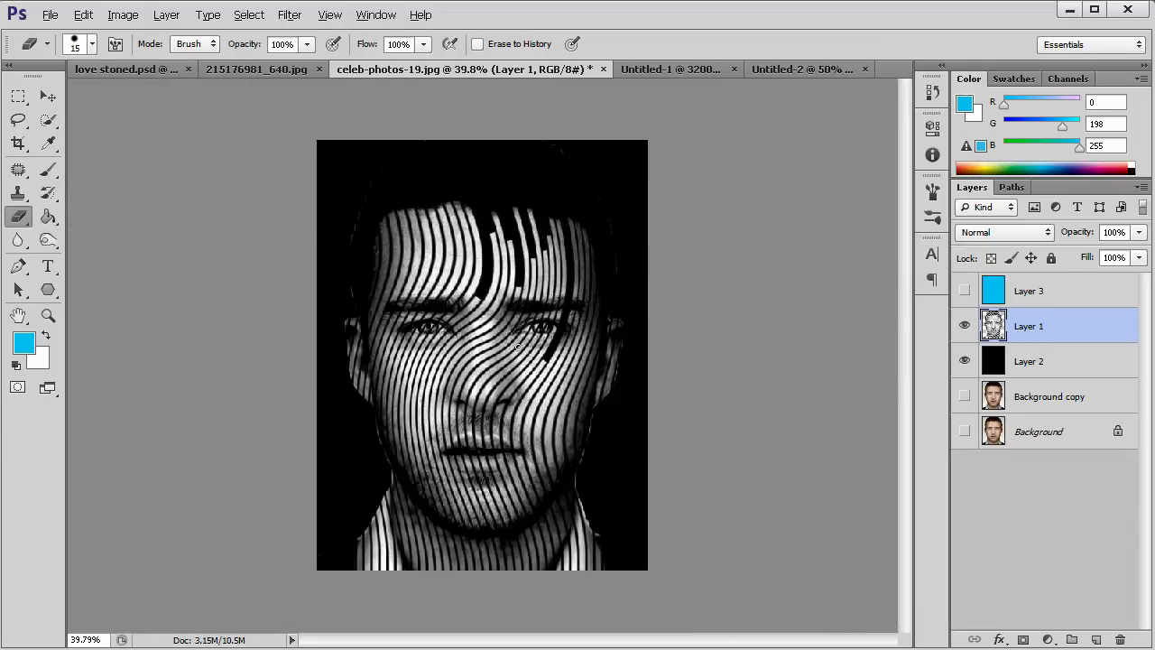
{"action": "key", "text": "alt"}
{"action": "scroll", "coordinate": [520, 305], "scroll_direction": "up", "scroll_amount": 2}
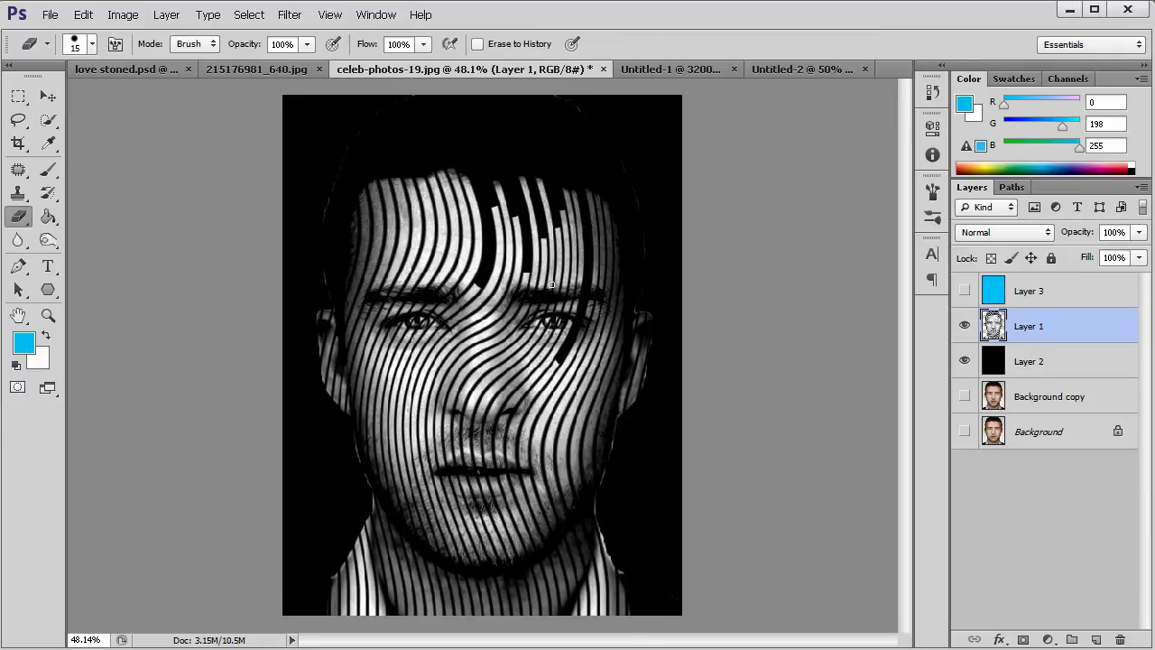
{"action": "left_click", "coordinate": [270, 69]}
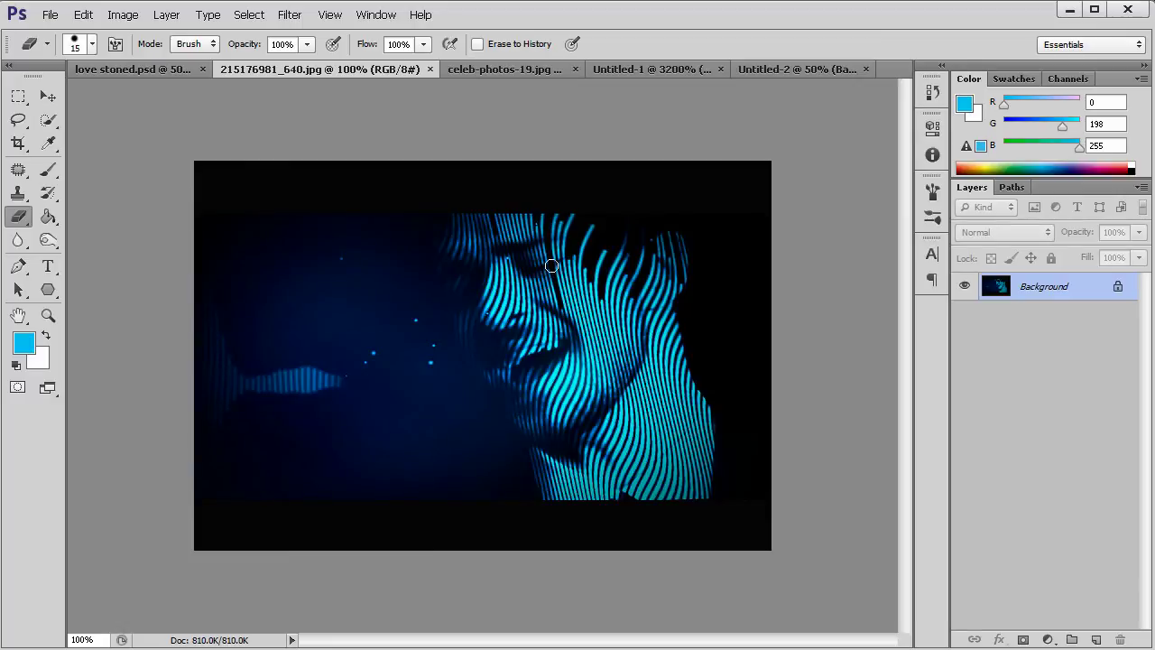
{"action": "left_click", "coordinate": [502, 67]}
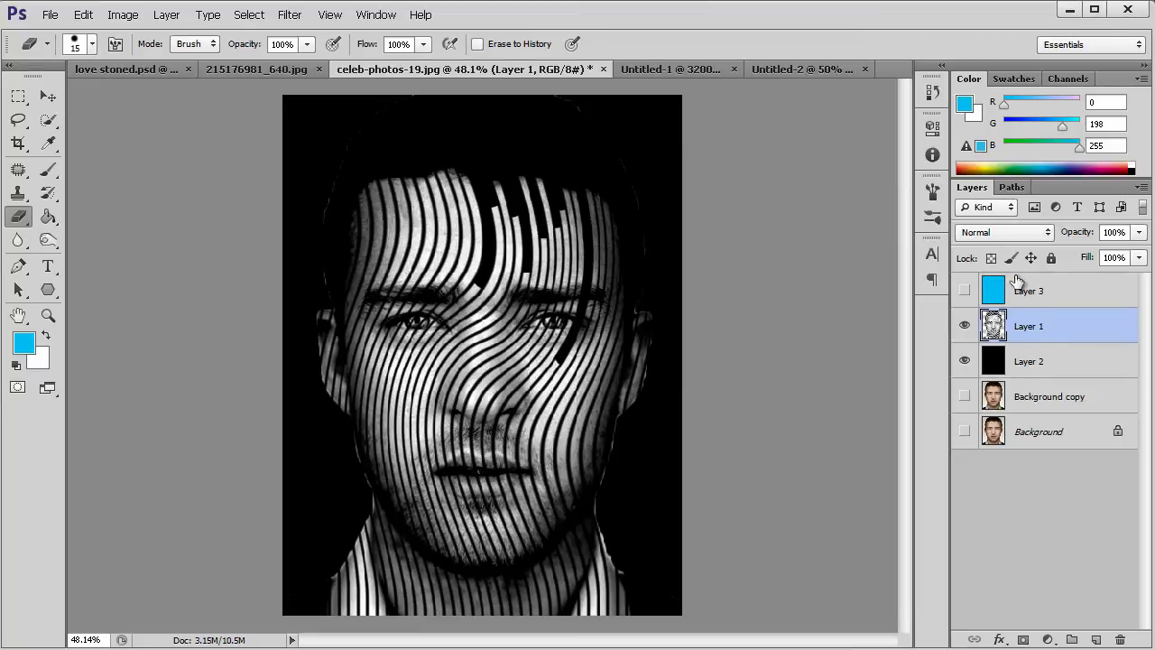
Step: Duplicate Layer 1 as Layer 1 copy and set the copy's blend mode to Overlay
{"action": "right_click", "coordinate": [1038, 327]}
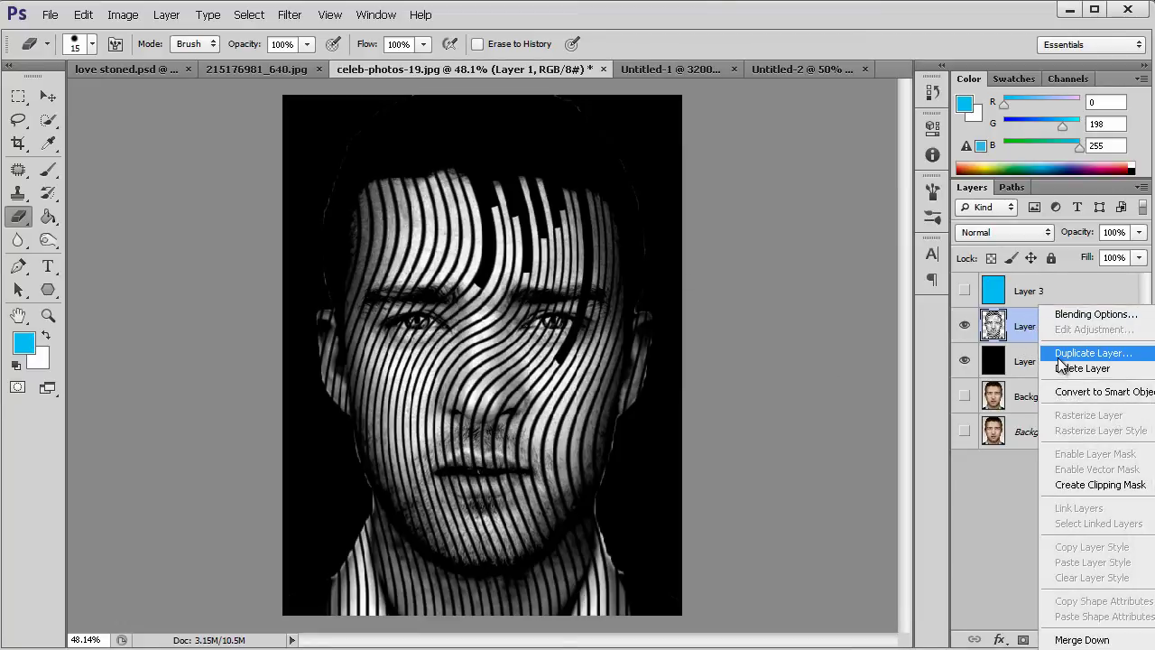
{"action": "left_click", "coordinate": [1065, 354]}
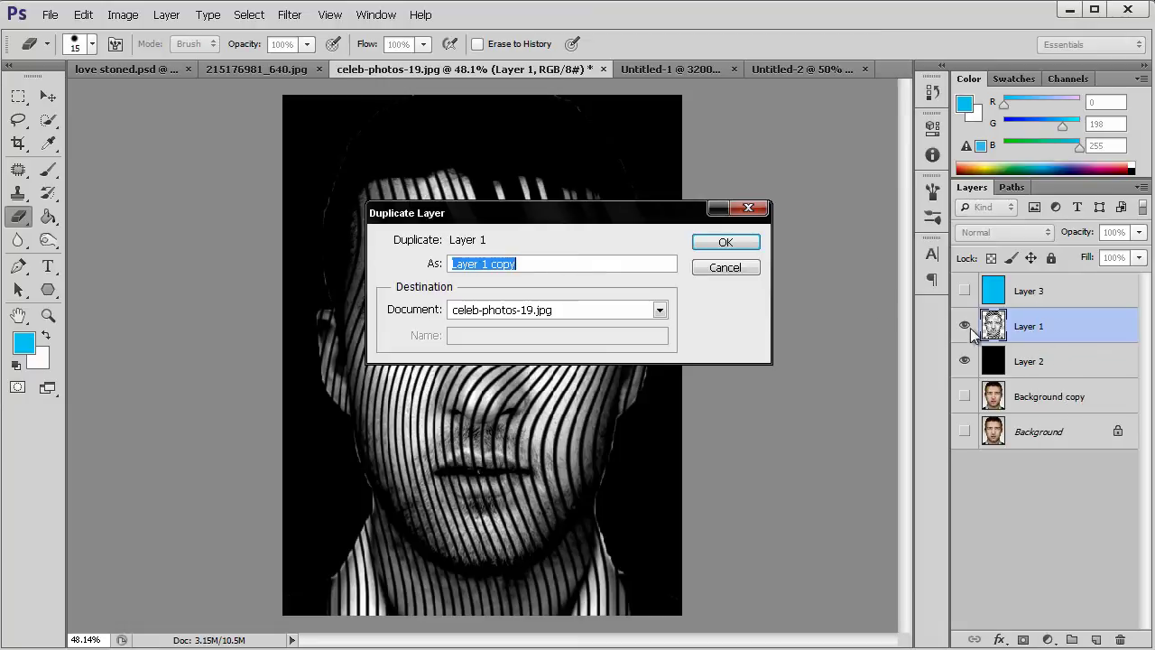
{"action": "left_click", "coordinate": [746, 238]}
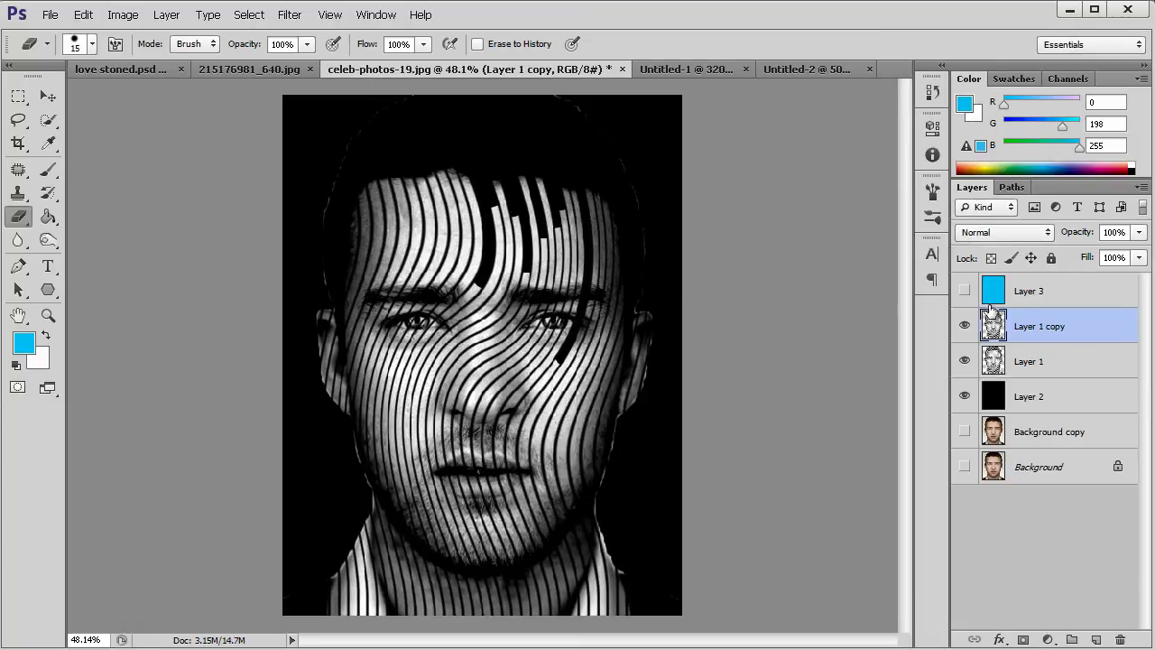
{"action": "left_click", "coordinate": [976, 236]}
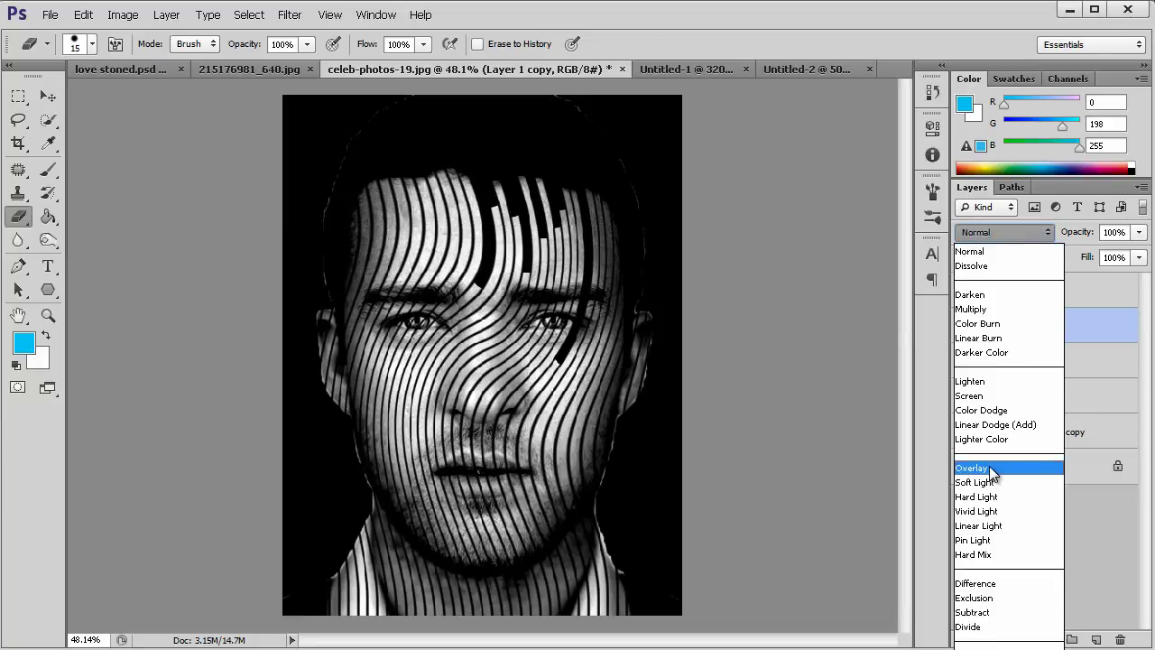
{"action": "left_click", "coordinate": [990, 468]}
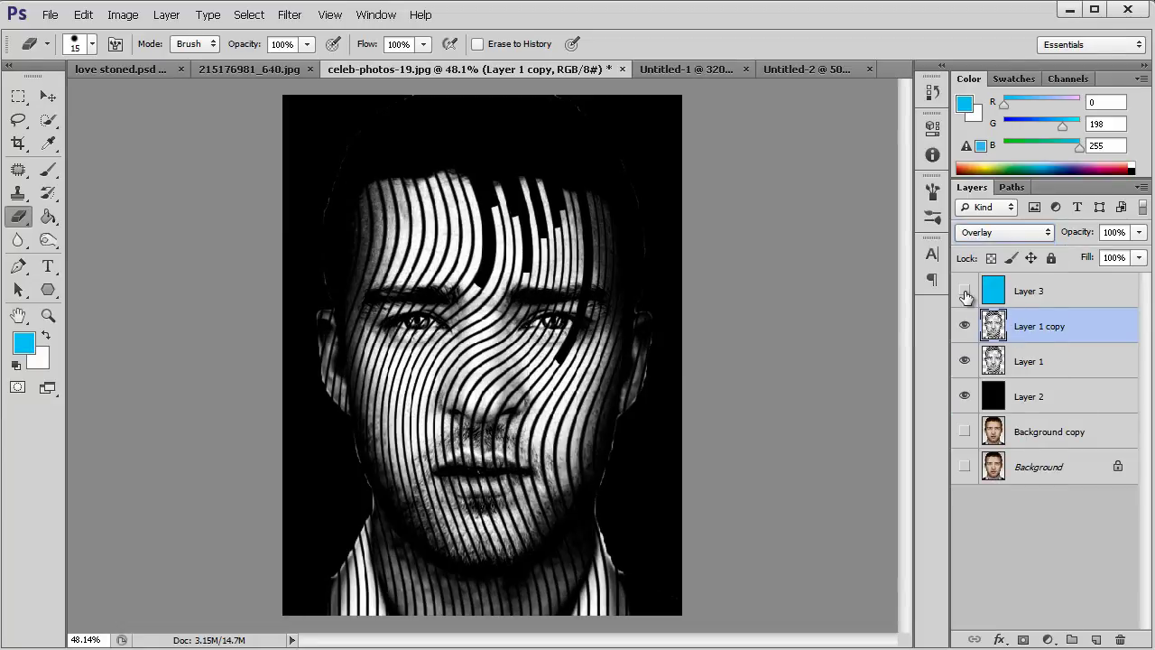
Step: Show the blue fill layer, Layer 3, and set its blend mode to Soft Light
{"action": "left_click", "coordinate": [965, 291]}
{"action": "left_click", "coordinate": [1060, 291]}
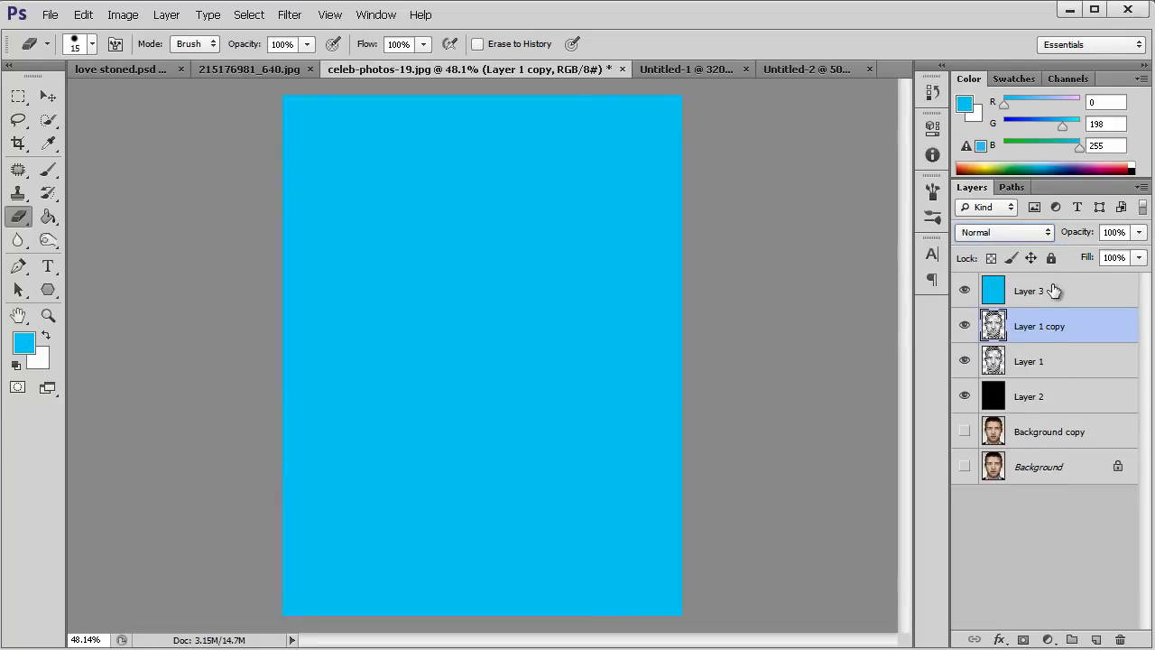
{"action": "left_click", "coordinate": [1018, 235]}
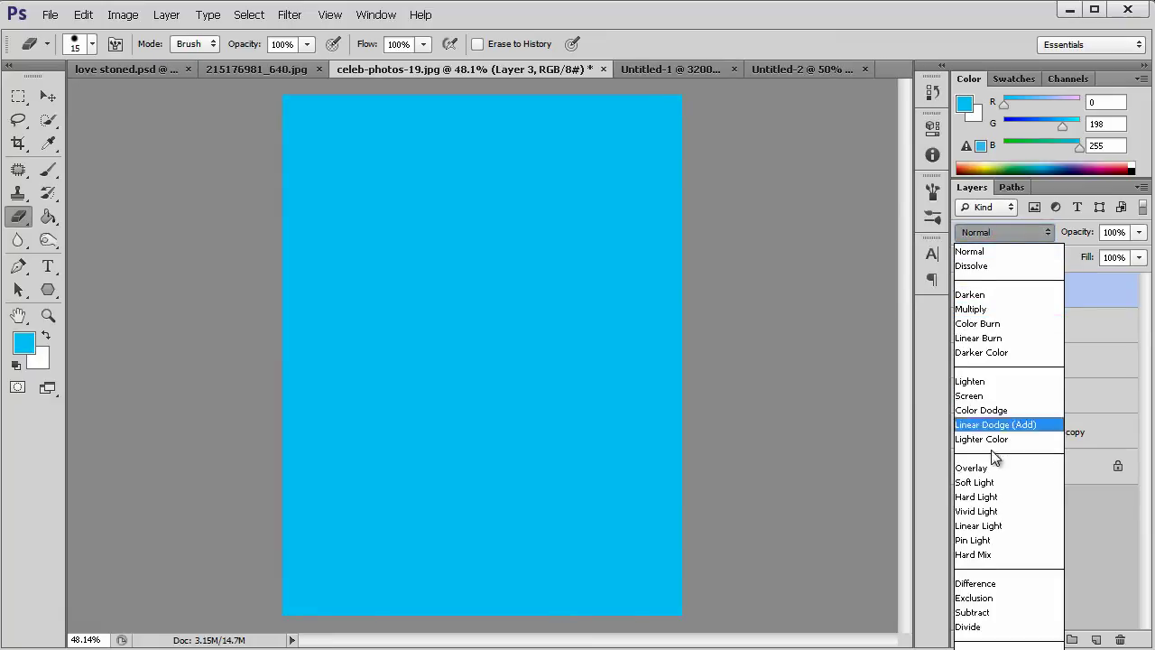
{"action": "left_click", "coordinate": [993, 483]}
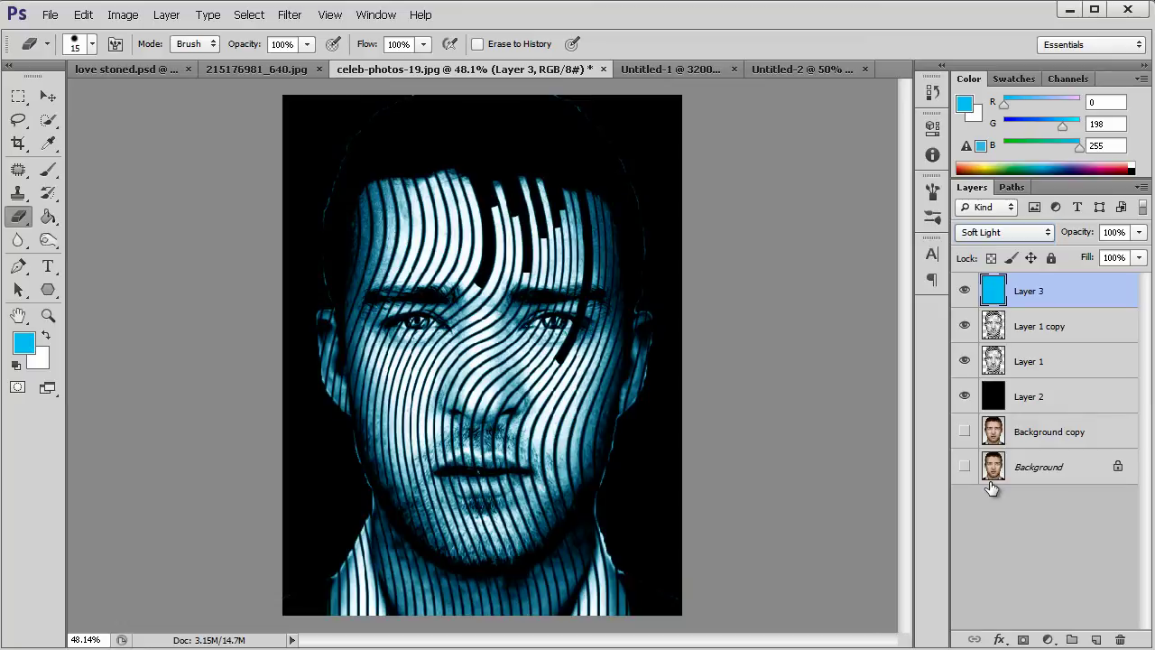
{"action": "left_click", "coordinate": [48, 315]}
{"action": "left_click", "coordinate": [557, 317]}
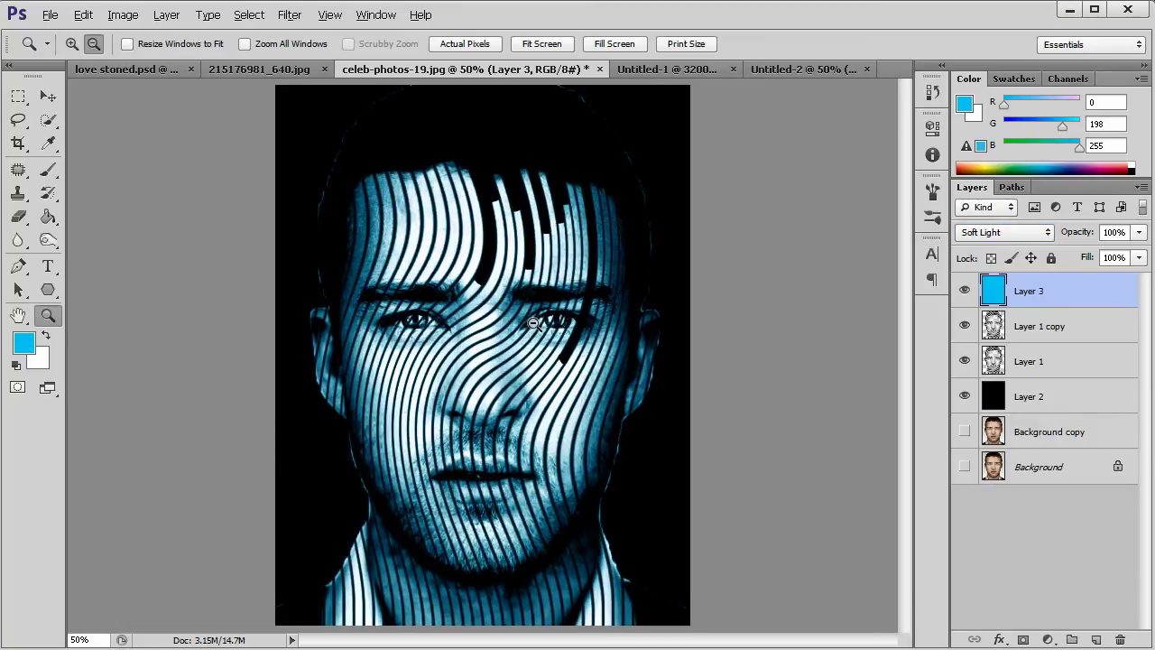
Step: Compare the blue-tinted portrait with the finished love stoned.psd version and the twirled line pattern in Untitled-2
{"action": "left_click", "coordinate": [571, 518], "text": "alt"}
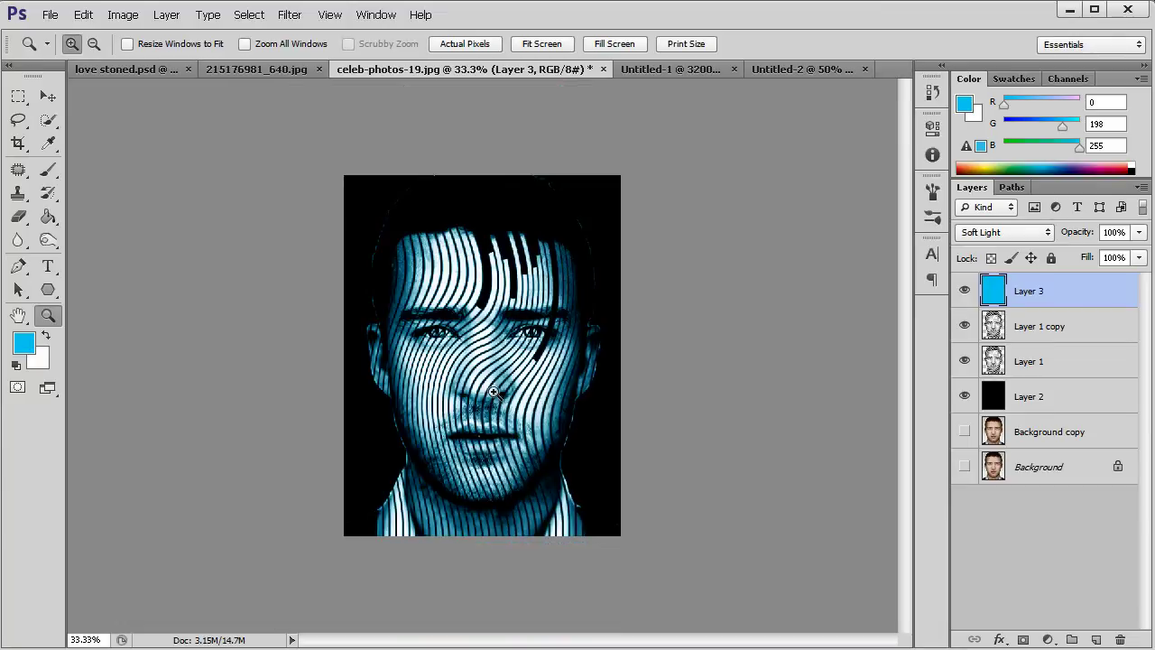
{"action": "left_click", "coordinate": [494, 392]}
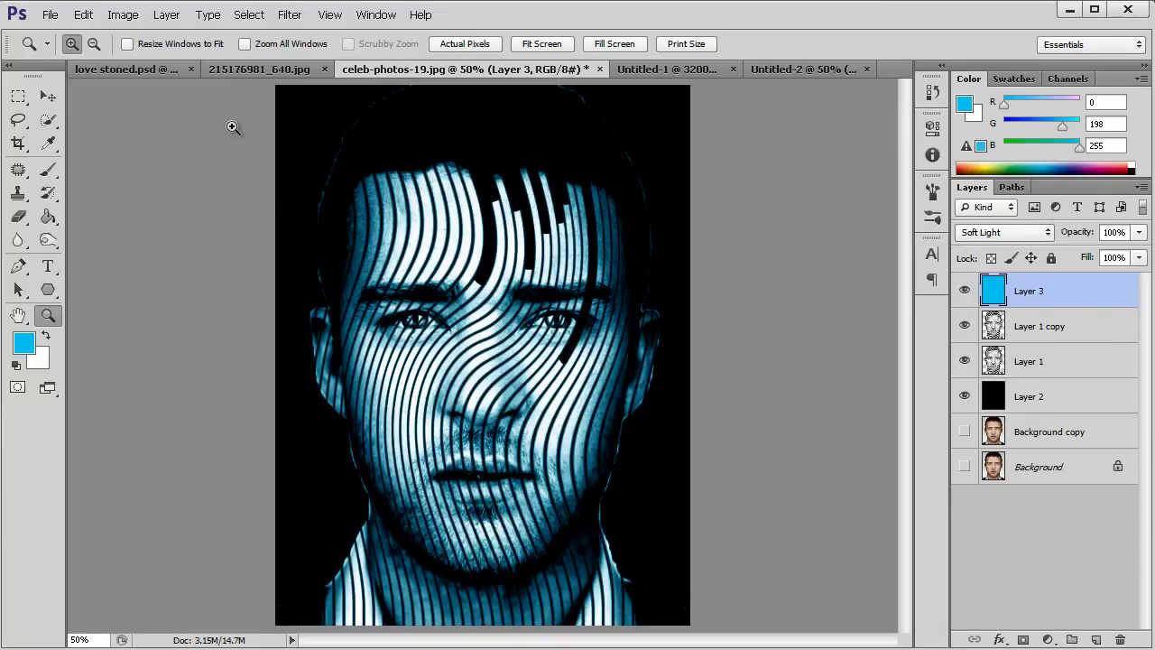
{"action": "left_click", "coordinate": [154, 70]}
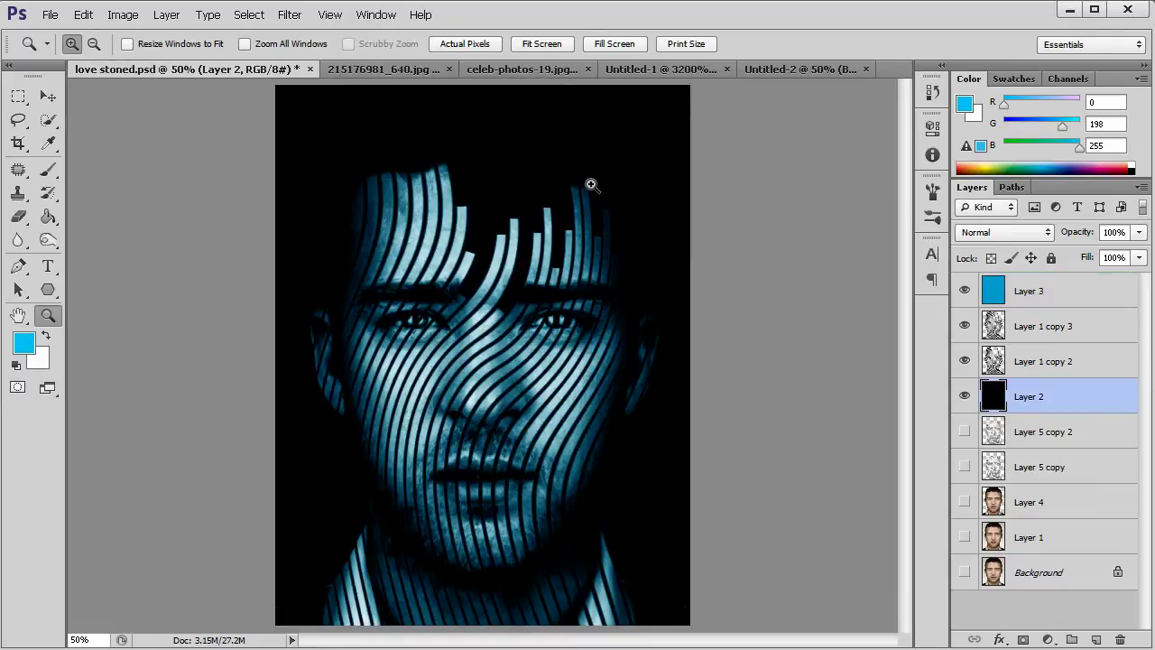
{"action": "left_click", "coordinate": [764, 71]}
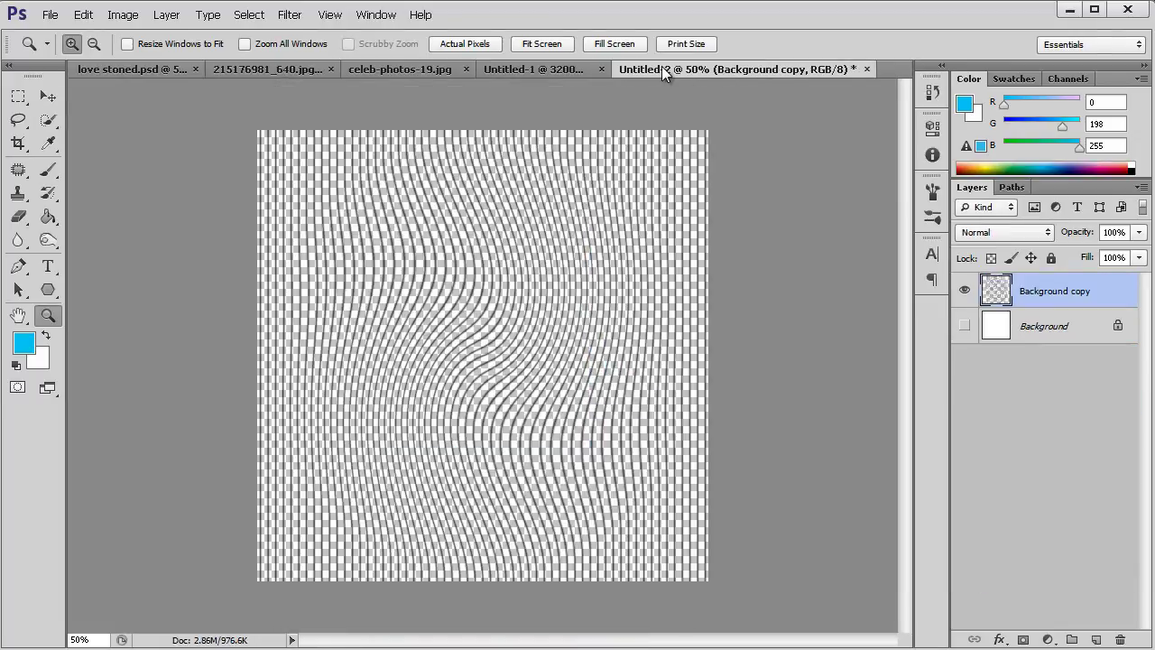
{"action": "left_click", "coordinate": [545, 68]}
{"action": "left_click", "coordinate": [396, 69]}
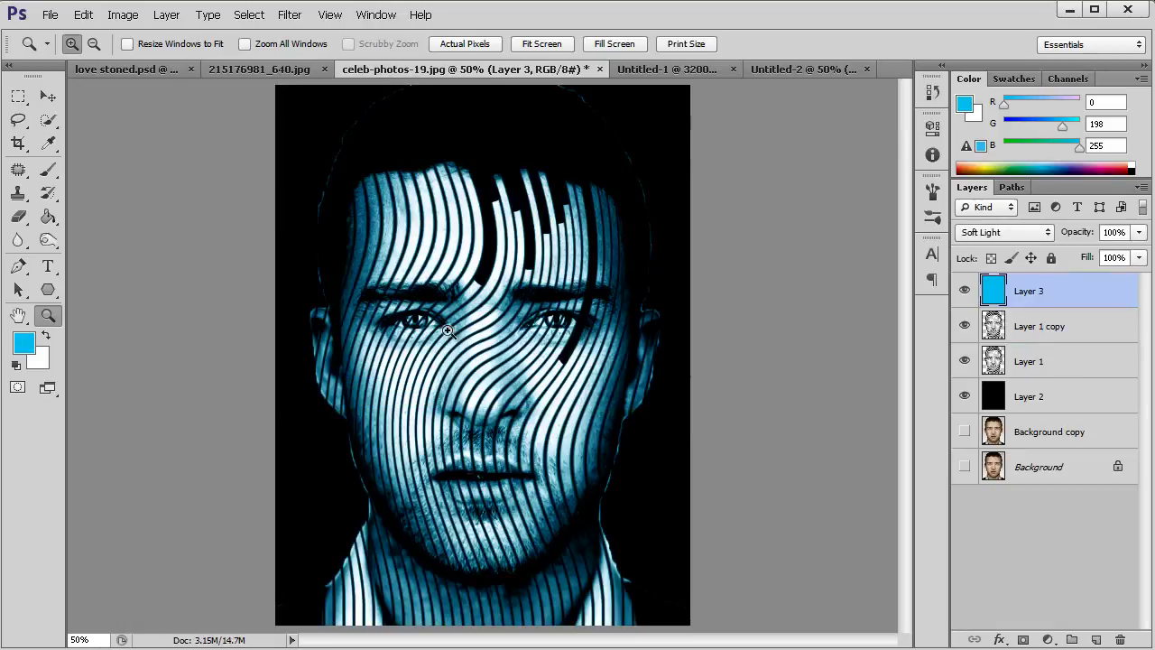
Step: Delete Layer 1 copy, keeping Layer 1 active for further work with the Eraser tool
{"action": "left_click", "coordinate": [19, 216]}
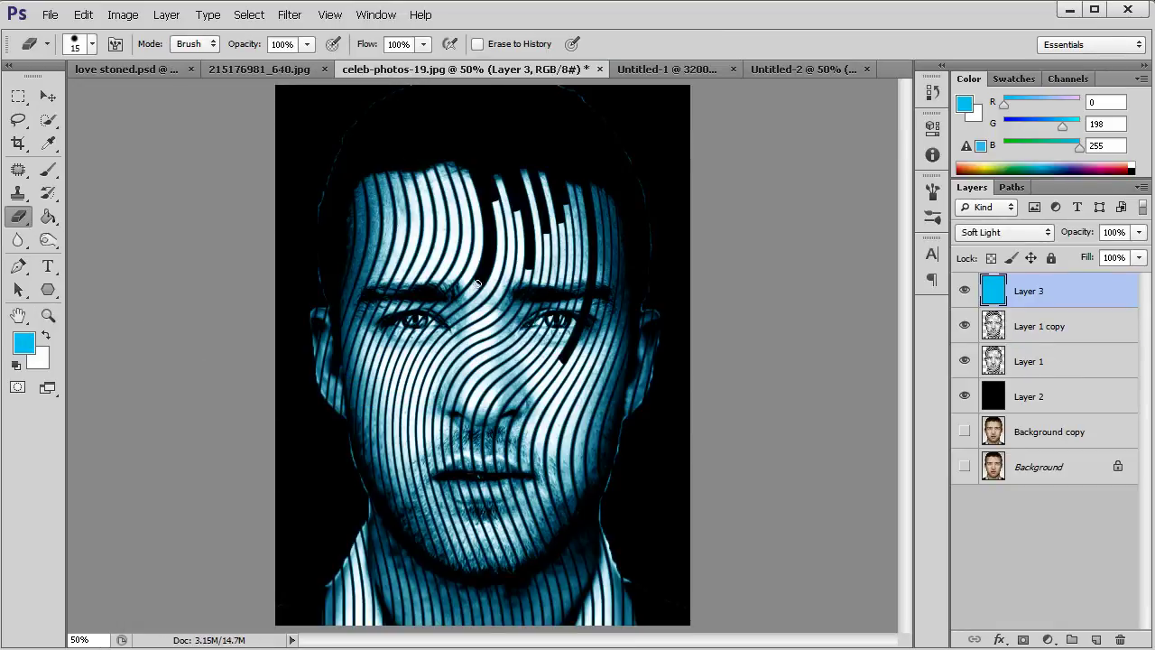
{"action": "left_click", "coordinate": [1015, 363]}
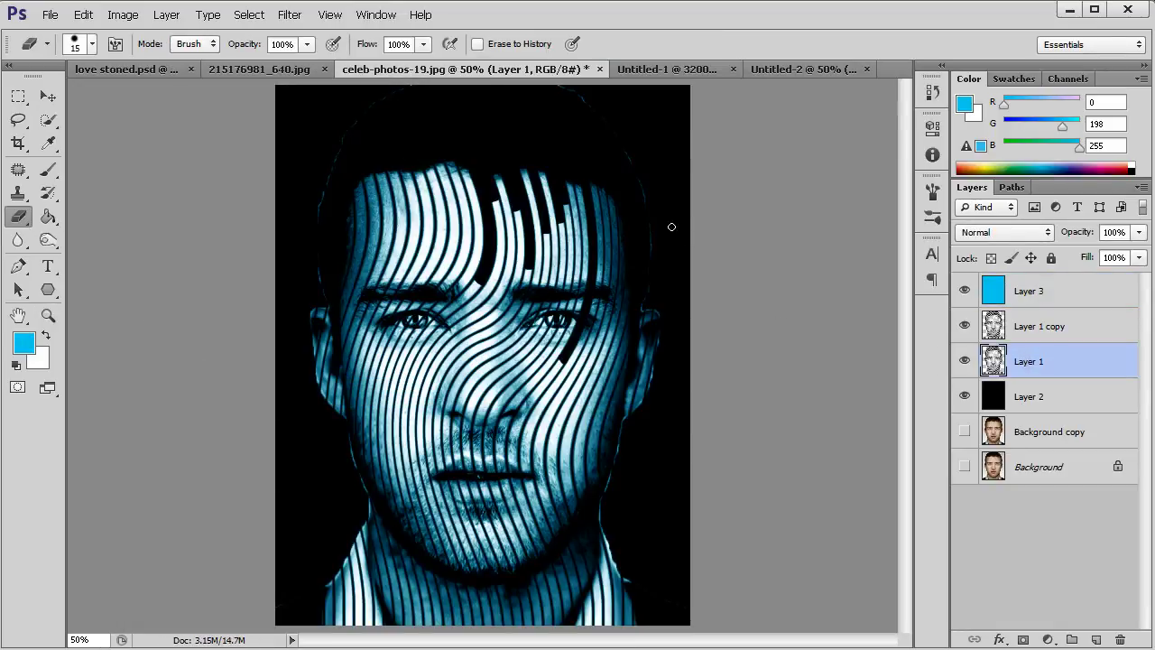
{"action": "left_click_drag", "start_coordinate": [1026, 331], "coordinate": [1119, 636]}
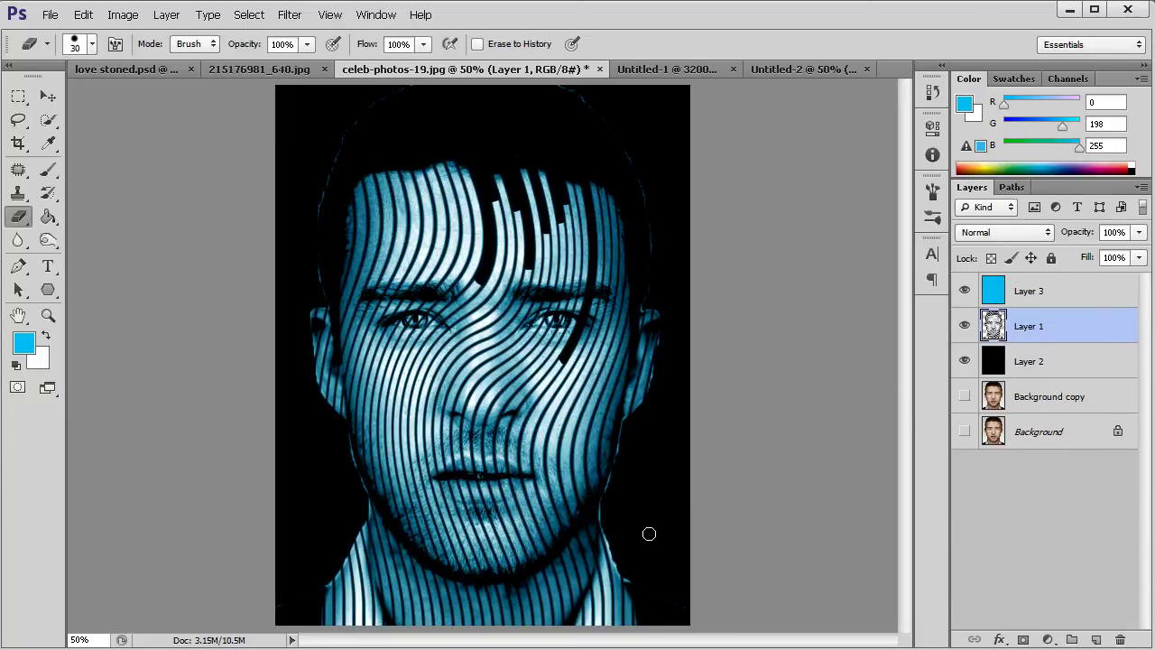
Step: Set the eraser to a soft round 100 px brush with 0% hardness
{"action": "key", "text": "bracketright"}
{"action": "key", "text": "bracketright"}
{"action": "key", "text": "bracketright"}
{"action": "key", "text": "bracketright"}
{"action": "key", "text": "bracketright"}
{"action": "key", "text": "bracketright"}
{"action": "right_click", "coordinate": [378, 302]}
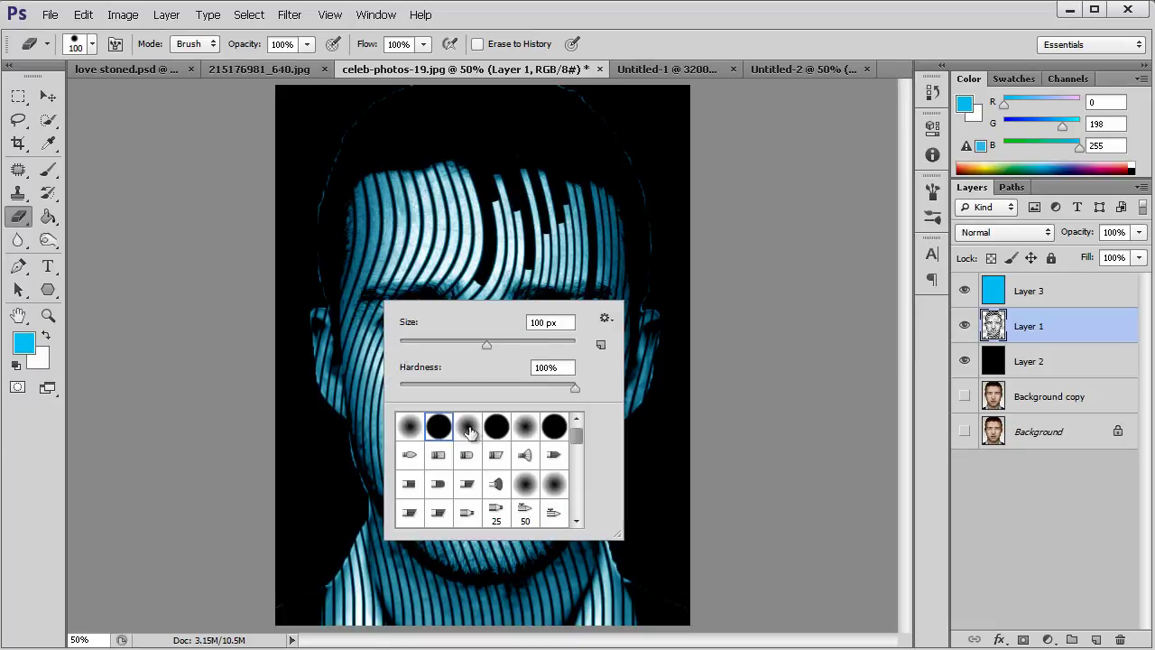
{"action": "left_click", "coordinate": [410, 426]}
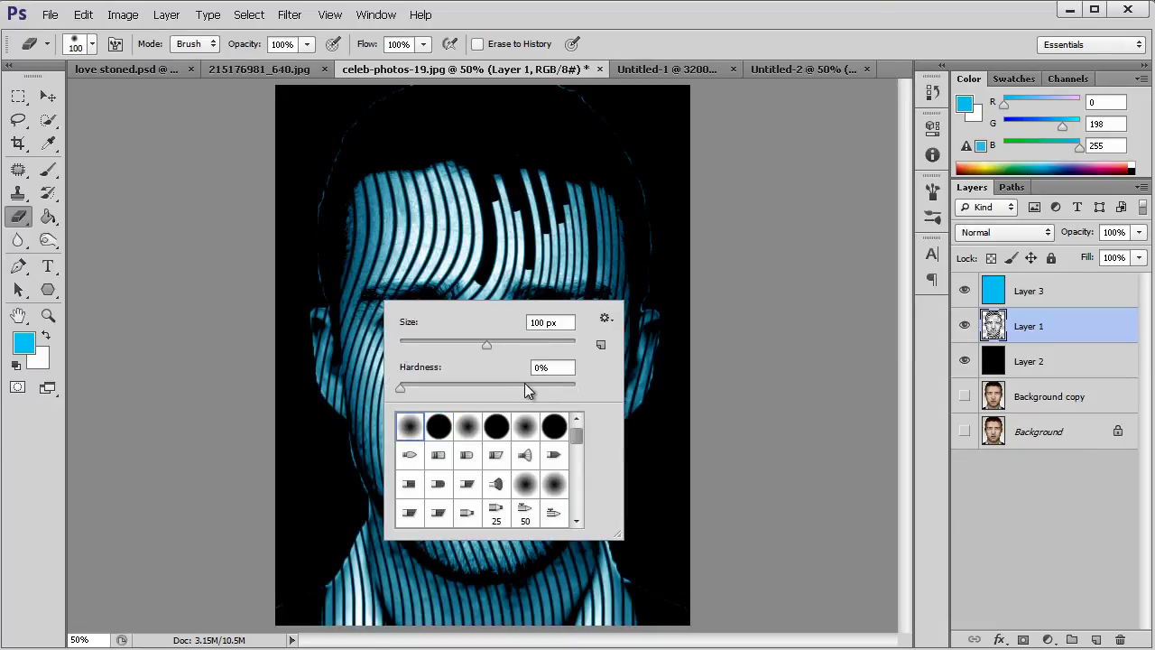
Step: Erase the thin outline around the hair on Layer 1, undoing the stray diagonal stroke across the face
{"action": "left_click", "coordinate": [334, 115]}
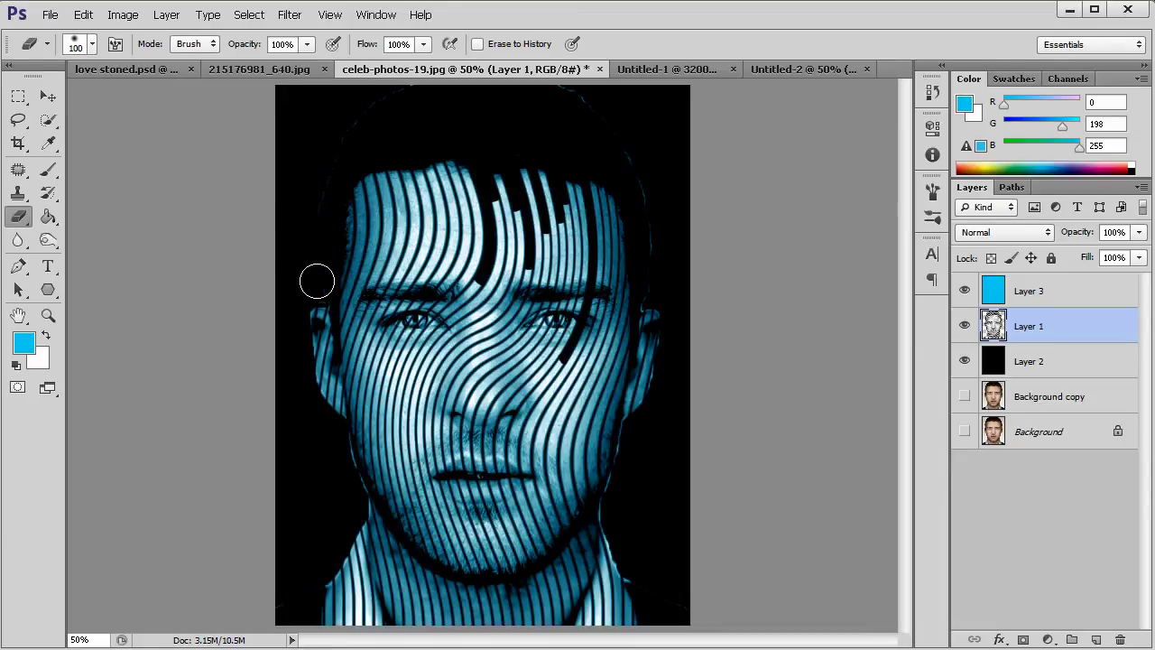
{"action": "mouse_move", "coordinate": [344, 109]}
{"action": "left_mouse_down"}
{"action": "mouse_move", "coordinate": [466, 94]}
{"action": "mouse_move", "coordinate": [619, 121]}
{"action": "mouse_move", "coordinate": [676, 345]}
{"action": "mouse_move", "coordinate": [663, 400]}
{"action": "mouse_move", "coordinate": [627, 450]}
{"action": "left_mouse_up"}
{"action": "left_click", "coordinate": [611, 505], "text": "shift"}
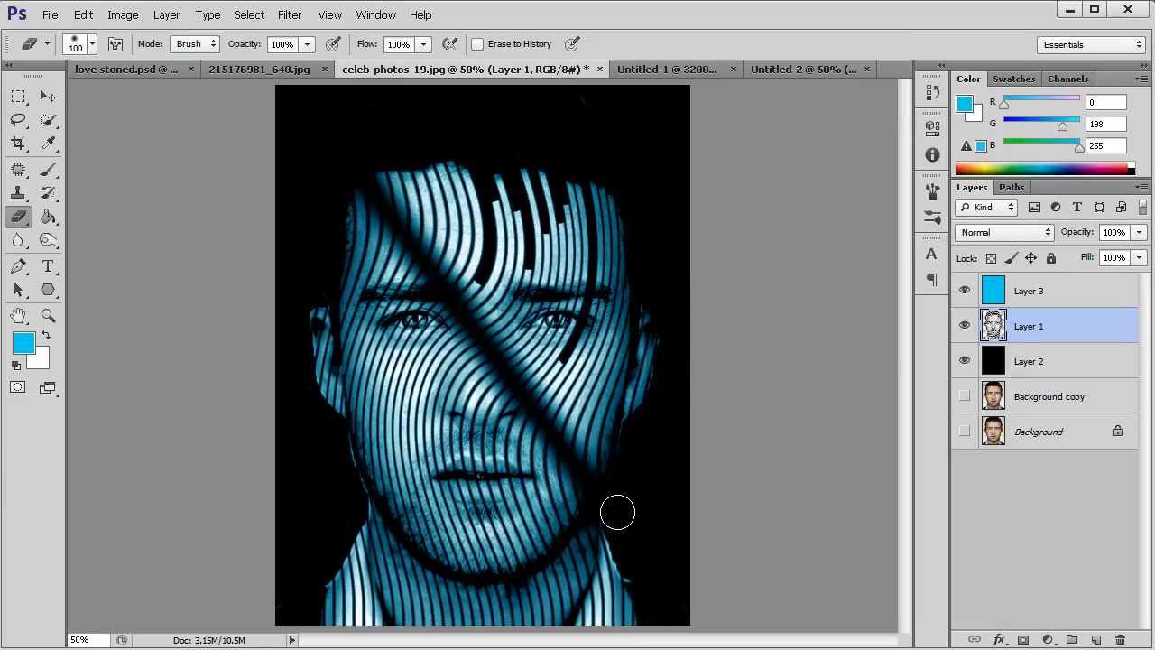
{"action": "key", "text": "bracketright"}
{"action": "key", "text": "bracketright"}
{"action": "key", "text": "ctrl+z"}
{"action": "key", "text": "ctrl+z"}
{"action": "key", "text": "ctrl+z"}
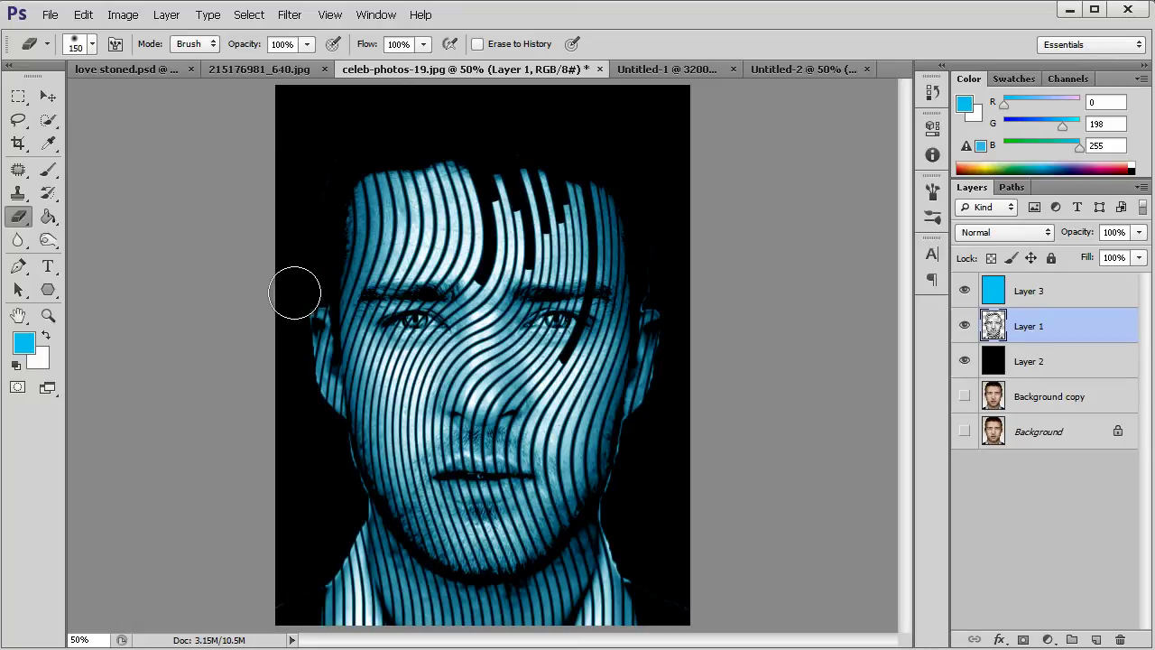
Step: Soften the outer edges of the left-hand ear, neck and both shoulders on Layer 1, enlarging the soft eraser to 250 px
{"action": "left_click_drag", "start_coordinate": [303, 382], "coordinate": [288, 412]}
{"action": "key", "text": "bracketright"}
{"action": "key", "text": "bracketright"}
{"action": "key", "text": "bracketright"}
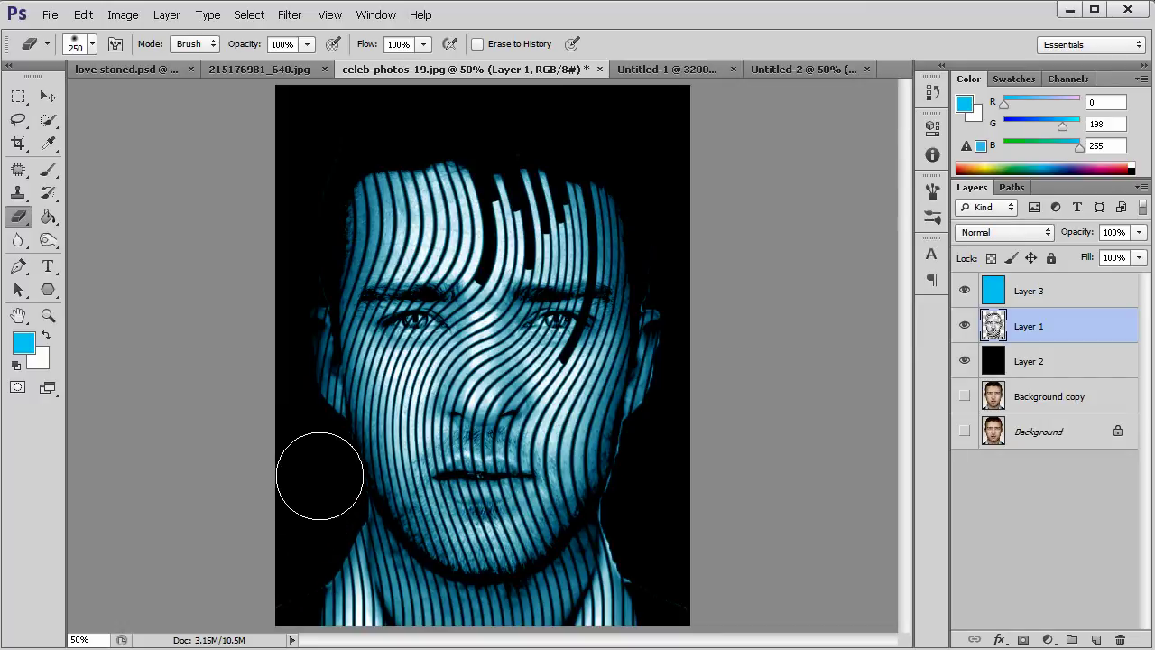
{"action": "left_click_drag", "start_coordinate": [657, 572], "coordinate": [634, 519]}
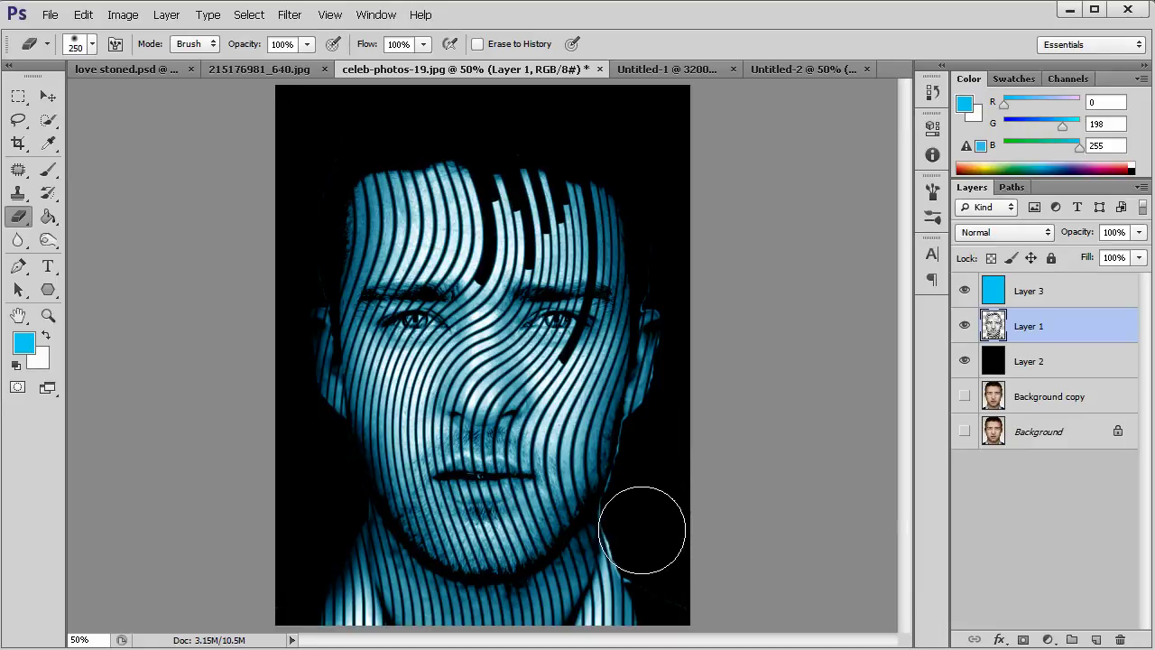
{"action": "left_click_drag", "start_coordinate": [641, 530], "coordinate": [637, 529]}
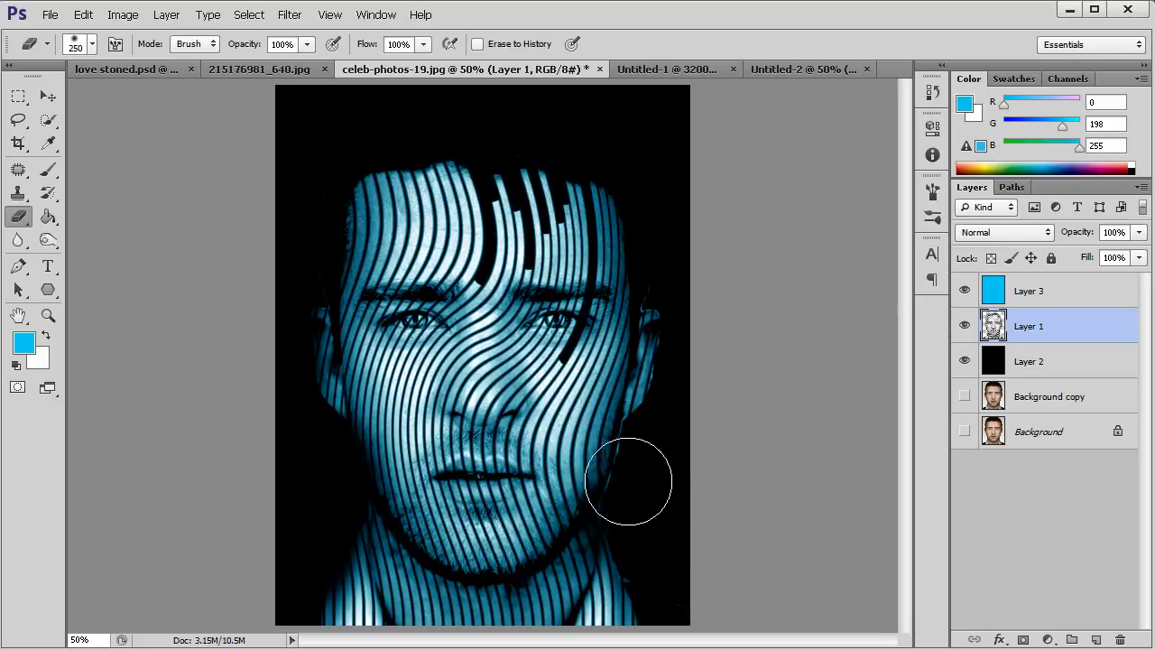
Step: Fade the outer edge of the right-hand ear and jaw with a 150 px soft eraser, undoing the overly strong stroke
{"action": "key", "text": "bracketleft"}
{"action": "key", "text": "bracketleft"}
{"action": "key", "text": "bracketleft"}
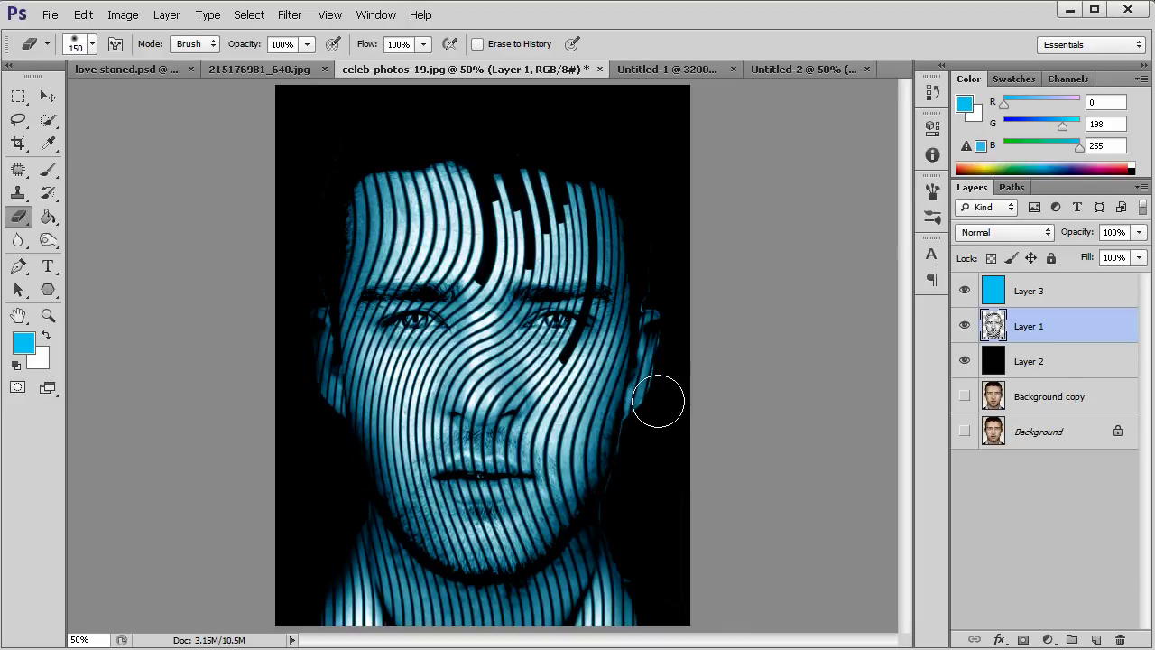
{"action": "mouse_move", "coordinate": [673, 392]}
{"action": "left_mouse_down"}
{"action": "mouse_move", "coordinate": [677, 327]}
{"action": "mouse_move", "coordinate": [670, 302]}
{"action": "mouse_move", "coordinate": [649, 297]}
{"action": "mouse_move", "coordinate": [662, 298]}
{"action": "left_mouse_up"}
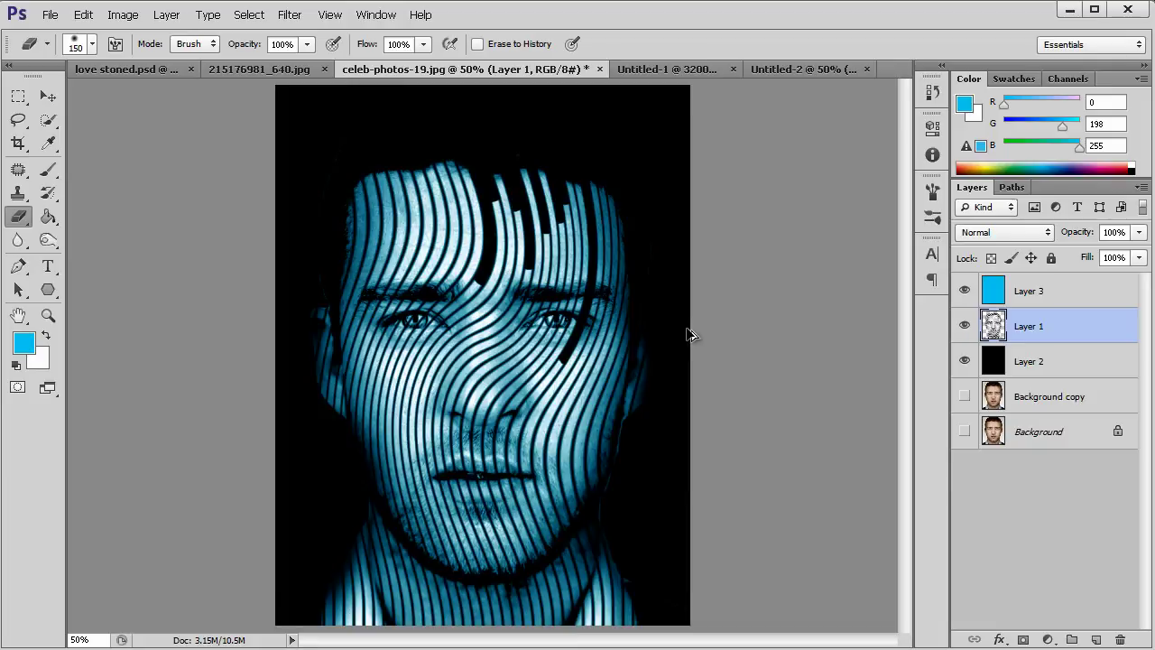
{"action": "key", "text": "ctrl+alt+z"}
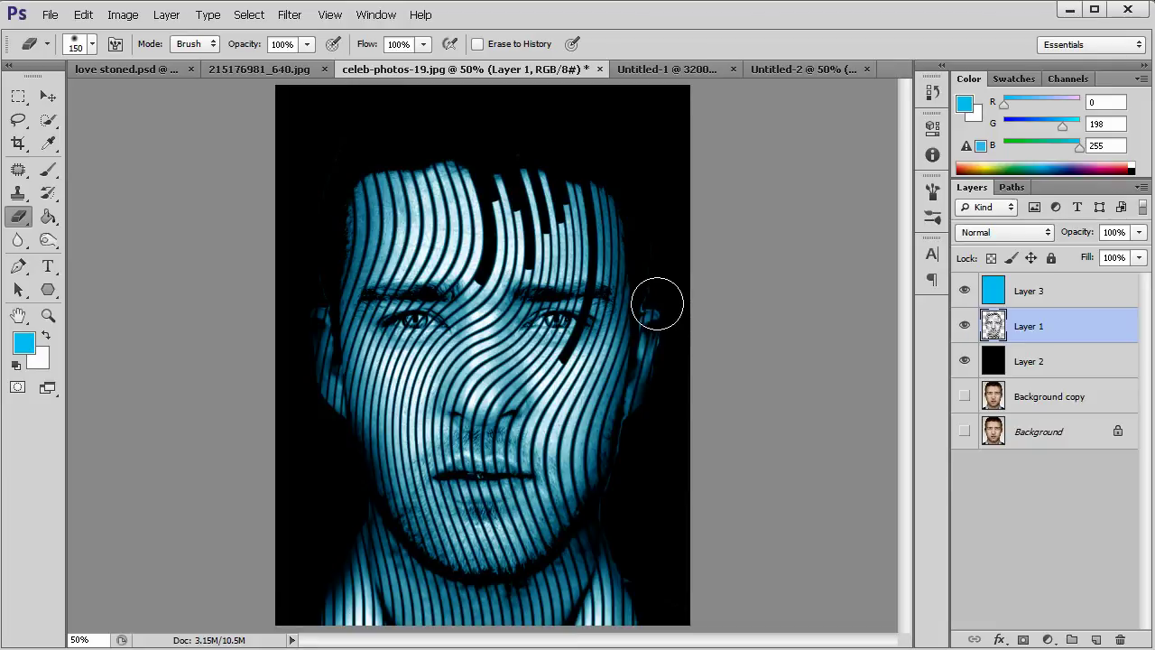
{"action": "left_click_drag", "start_coordinate": [657, 302], "coordinate": [670, 338]}
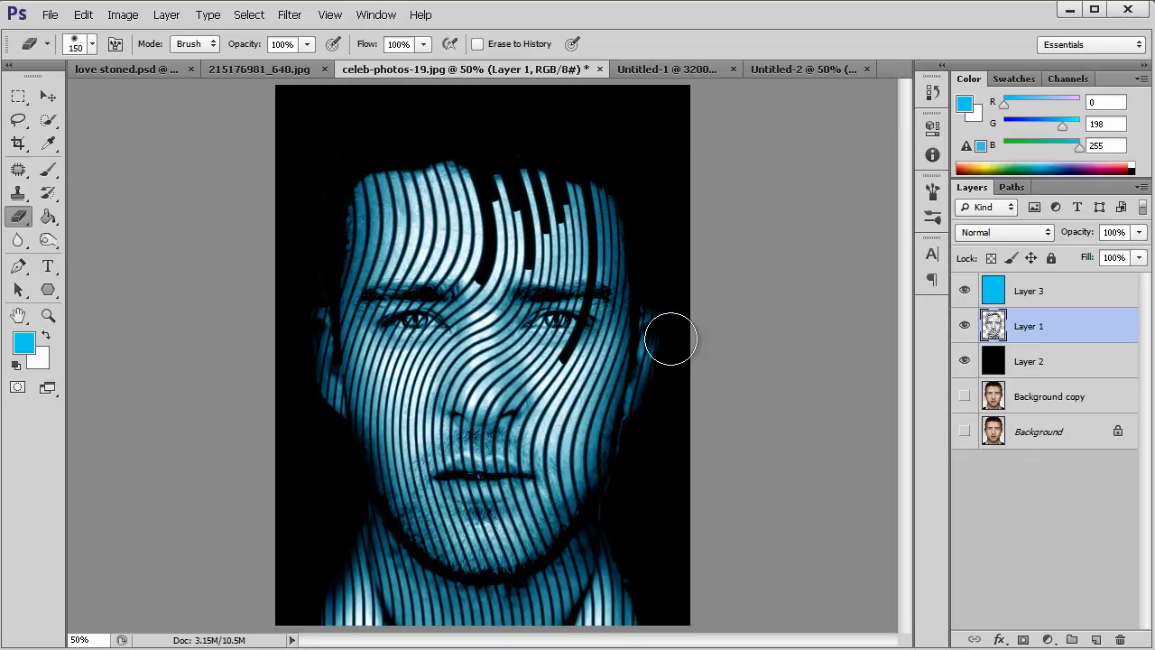
{"action": "mouse_move", "coordinate": [670, 338]}
{"action": "left_mouse_down"}
{"action": "mouse_move", "coordinate": [662, 300]}
{"action": "mouse_move", "coordinate": [677, 318]}
{"action": "mouse_move", "coordinate": [672, 382]}
{"action": "mouse_move", "coordinate": [619, 499]}
{"action": "mouse_move", "coordinate": [637, 558]}
{"action": "mouse_move", "coordinate": [609, 514]}
{"action": "mouse_move", "coordinate": [635, 491]}
{"action": "mouse_move", "coordinate": [636, 447]}
{"action": "left_mouse_up"}
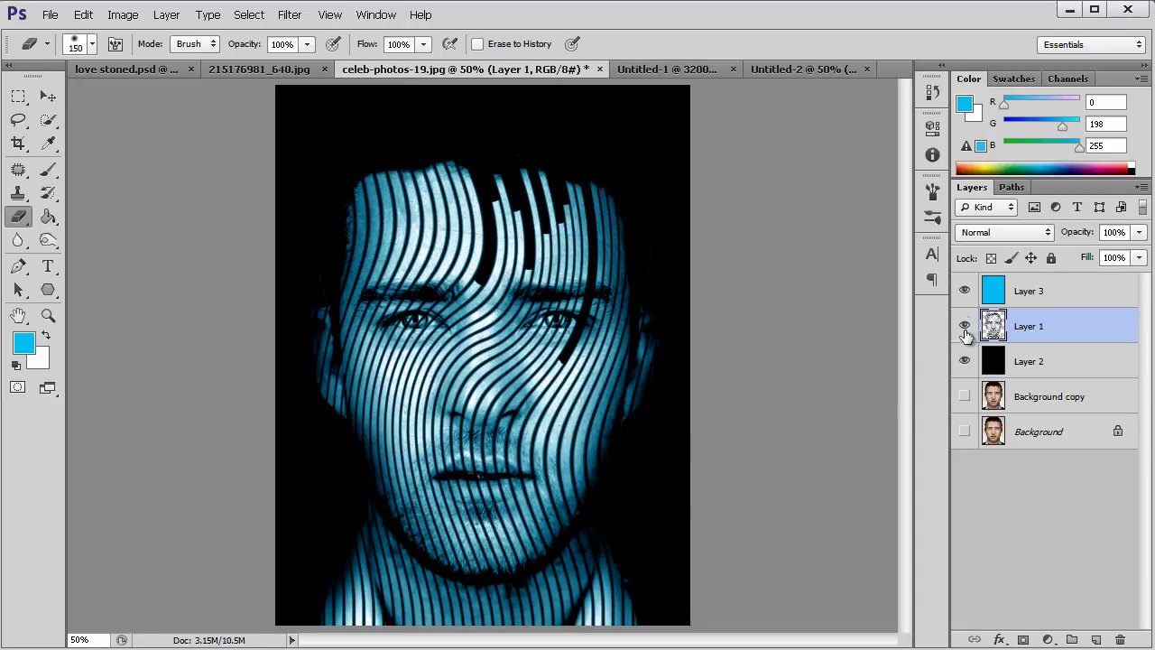
Step: Duplicate the cleaned-up Layer 1 as Layer 1 copy and set the copy's blend mode to Overlay
{"action": "right_click", "coordinate": [1048, 330]}
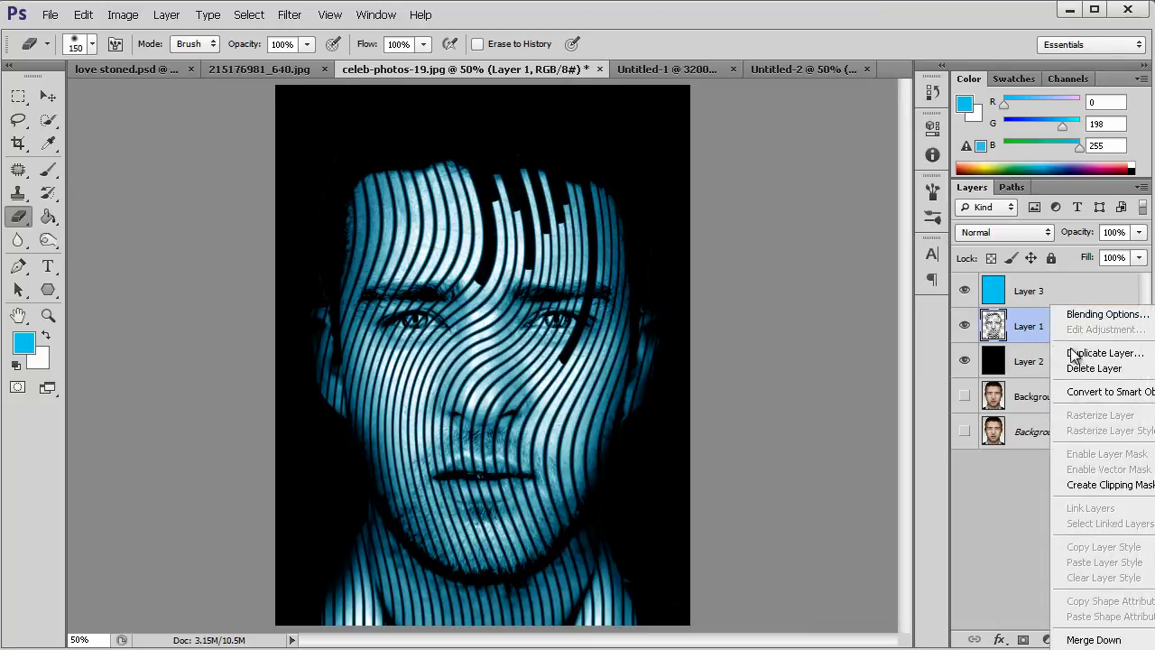
{"action": "left_click", "coordinate": [1074, 356]}
{"action": "left_click", "coordinate": [725, 243]}
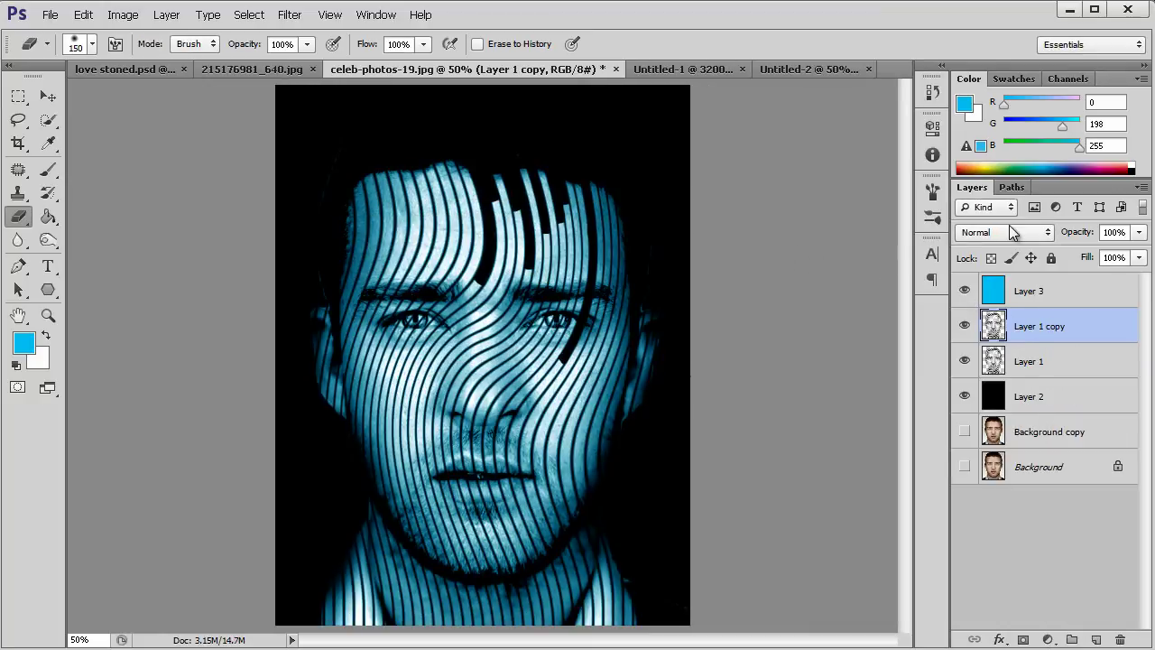
{"action": "left_click", "coordinate": [1021, 235]}
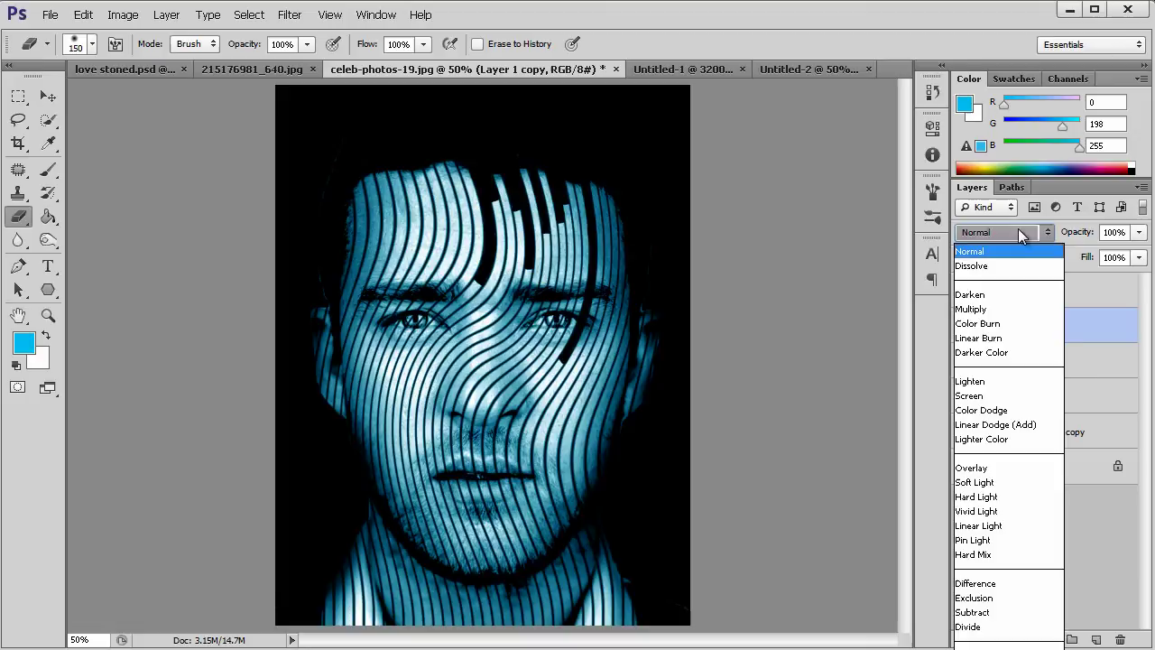
{"action": "left_click", "coordinate": [999, 467]}
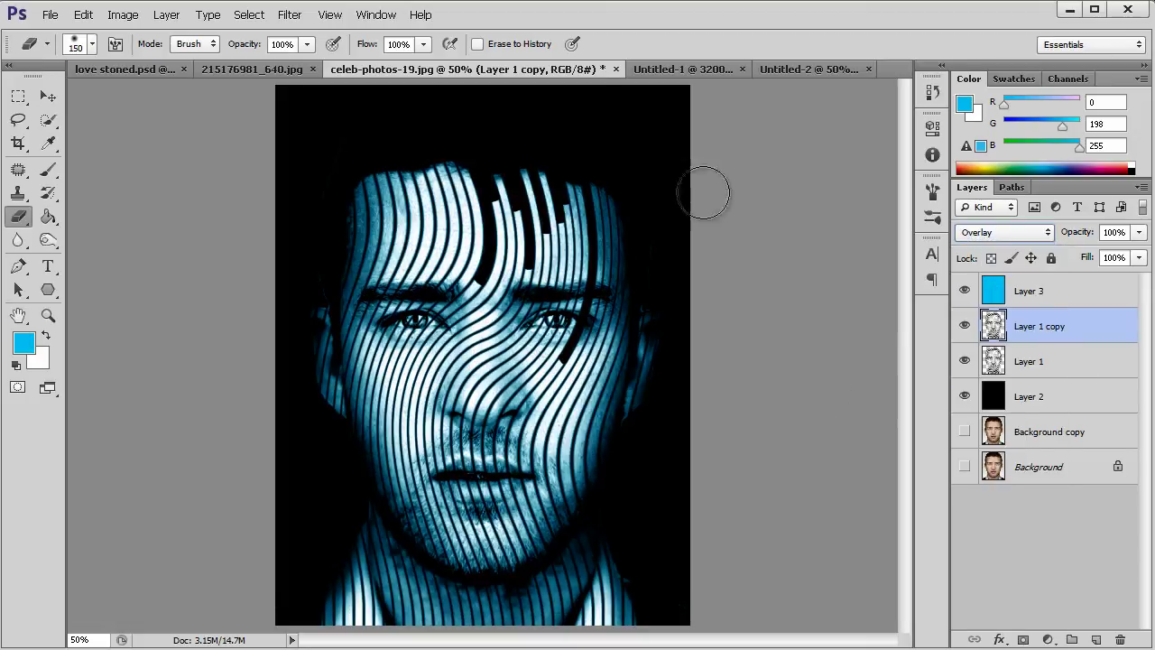
Step: Check the softened, contrast-boosted portrait against love stoned.psd, paying attention to the forehead stripes and mouth area
{"action": "left_click", "coordinate": [162, 68]}
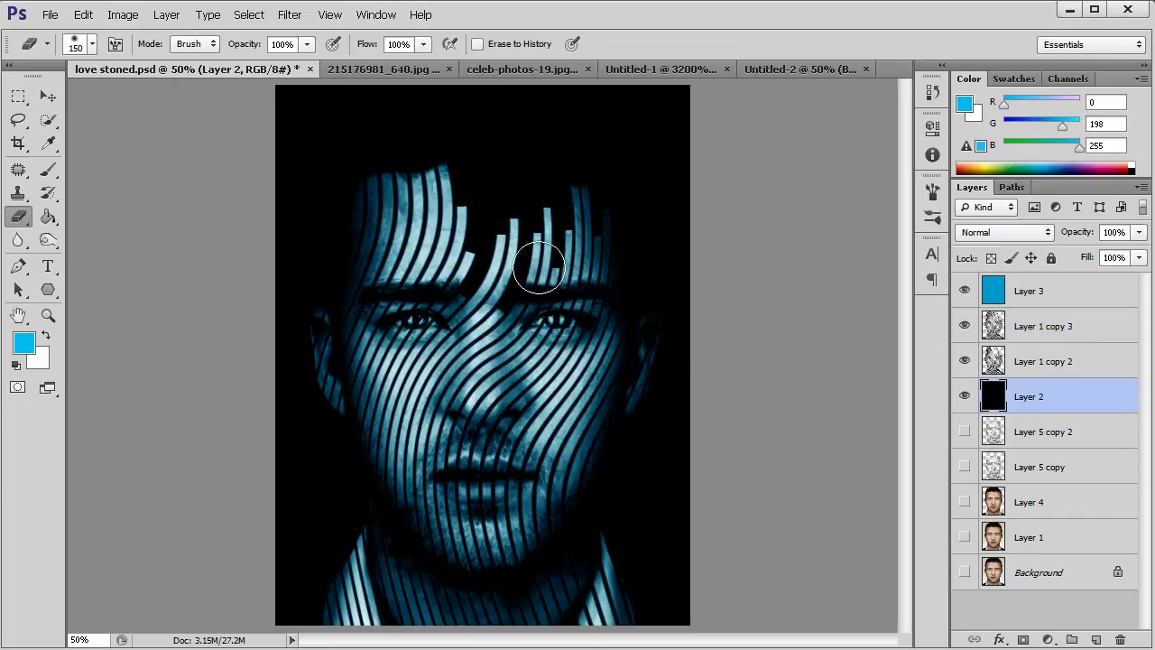
{"action": "left_click", "coordinate": [777, 67]}
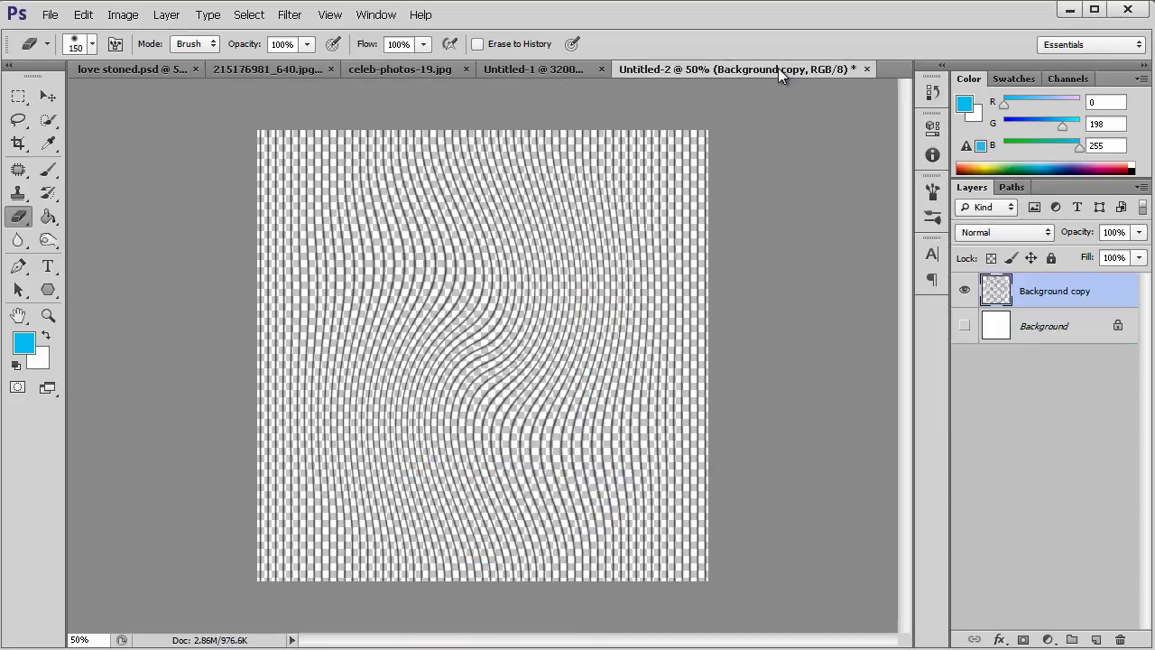
{"action": "left_click", "coordinate": [530, 72]}
{"action": "left_click", "coordinate": [422, 71]}
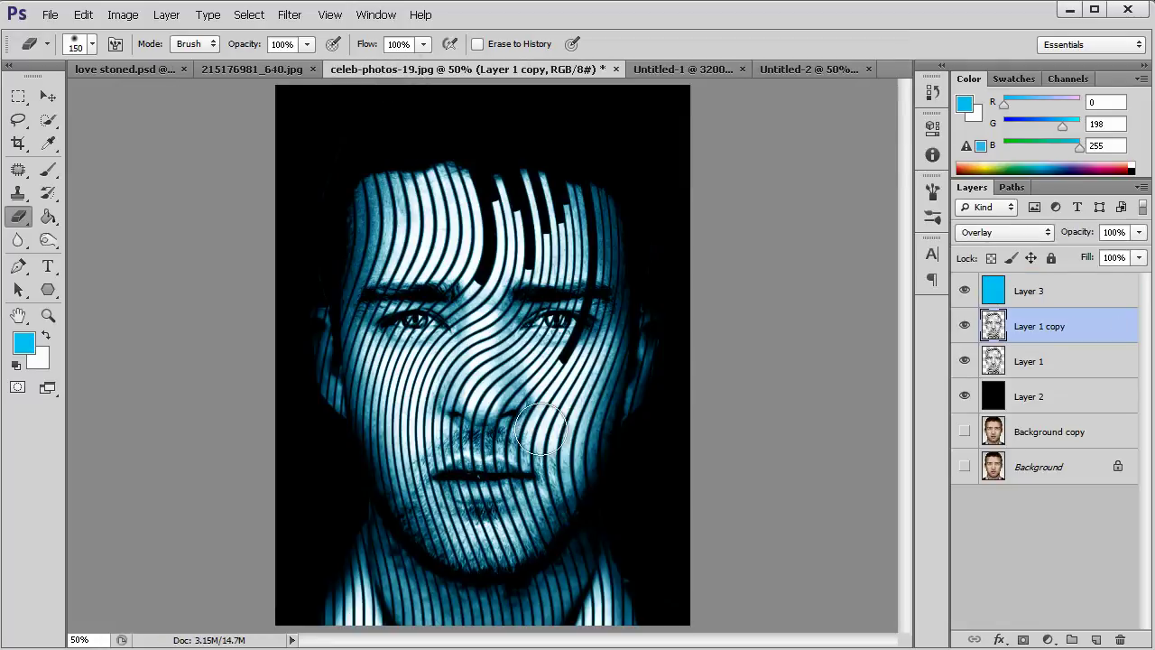
{"action": "mouse_move", "coordinate": [552, 464]}
{"action": "left_mouse_down"}
{"action": "mouse_move", "coordinate": [533, 488]}
{"action": "mouse_move", "coordinate": [508, 468]}
{"action": "left_mouse_up"}
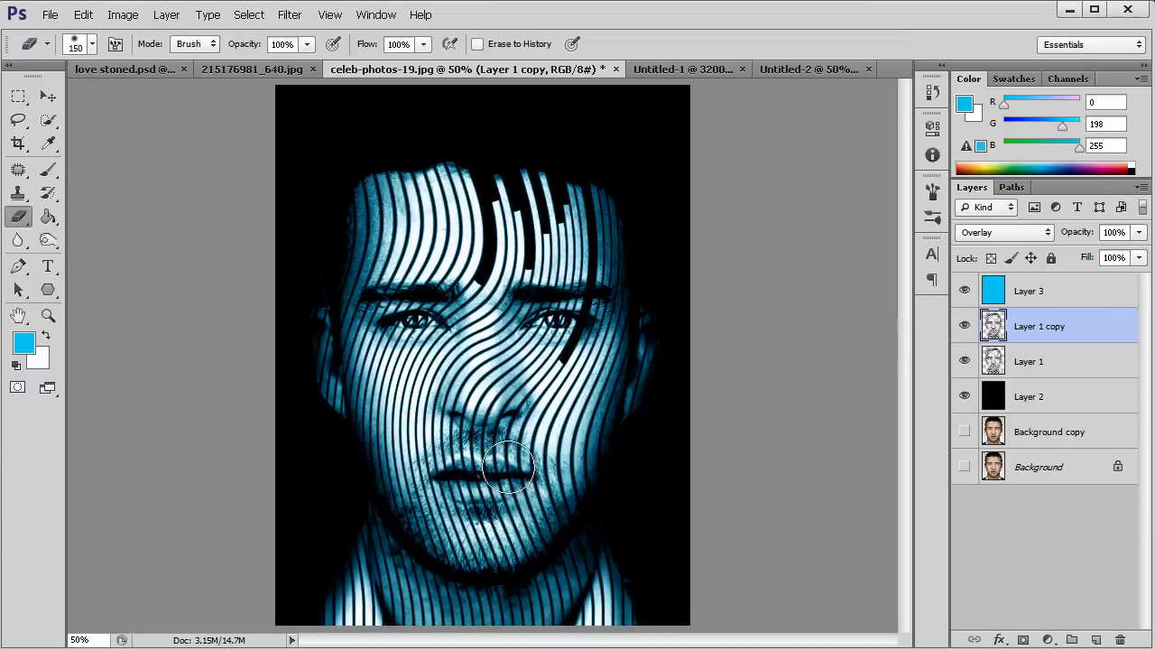